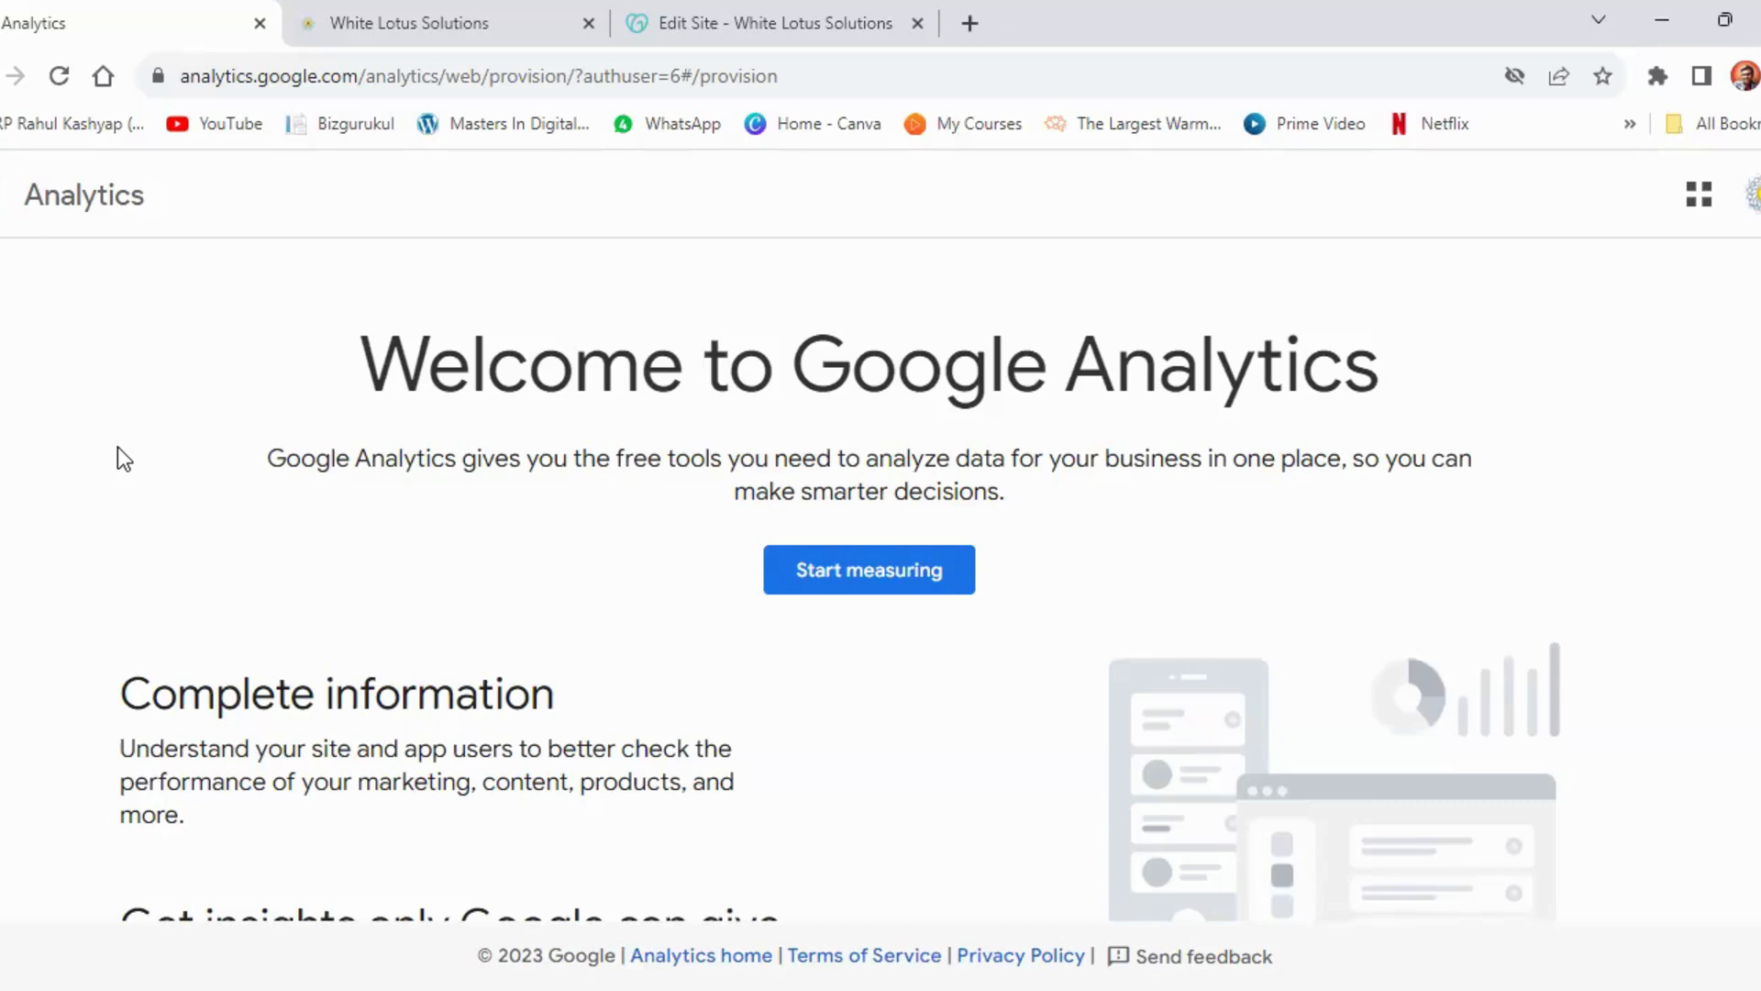
Look over the White Lotus Solutions website's home page, dismissing its Pet Healing pop-up, and return to Google Analytics
click(414, 5)
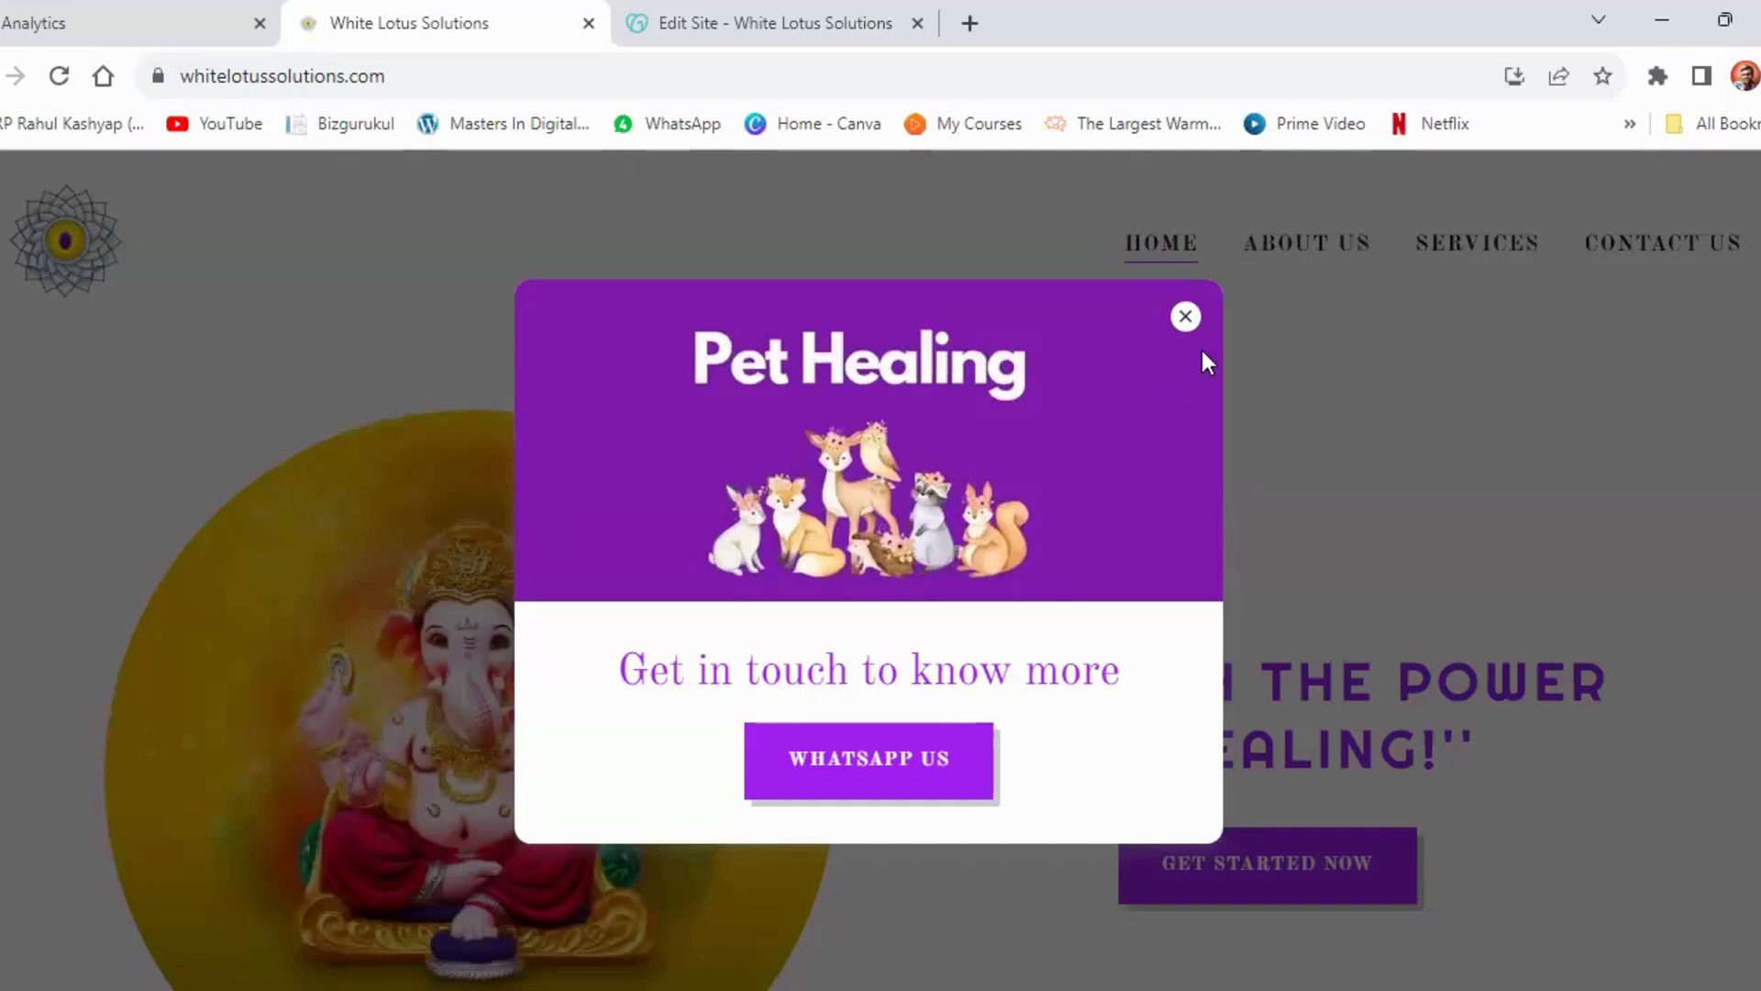
click(1186, 317)
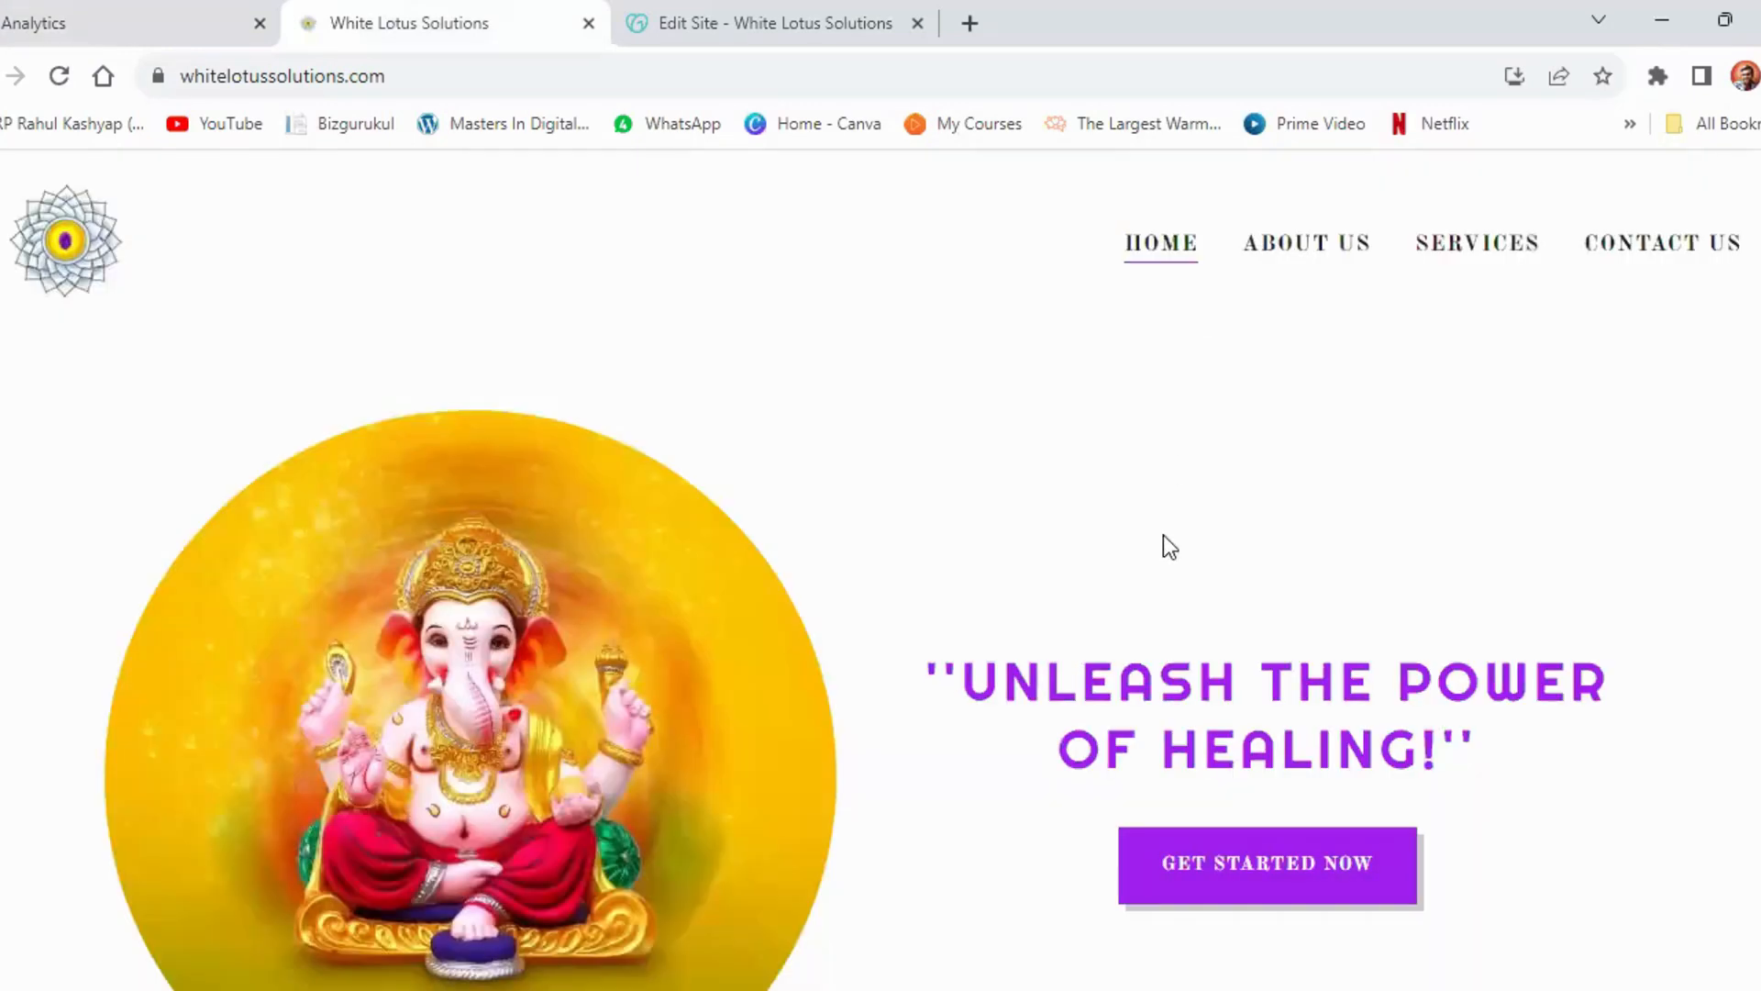
scroll(1164, 536, down, 10)
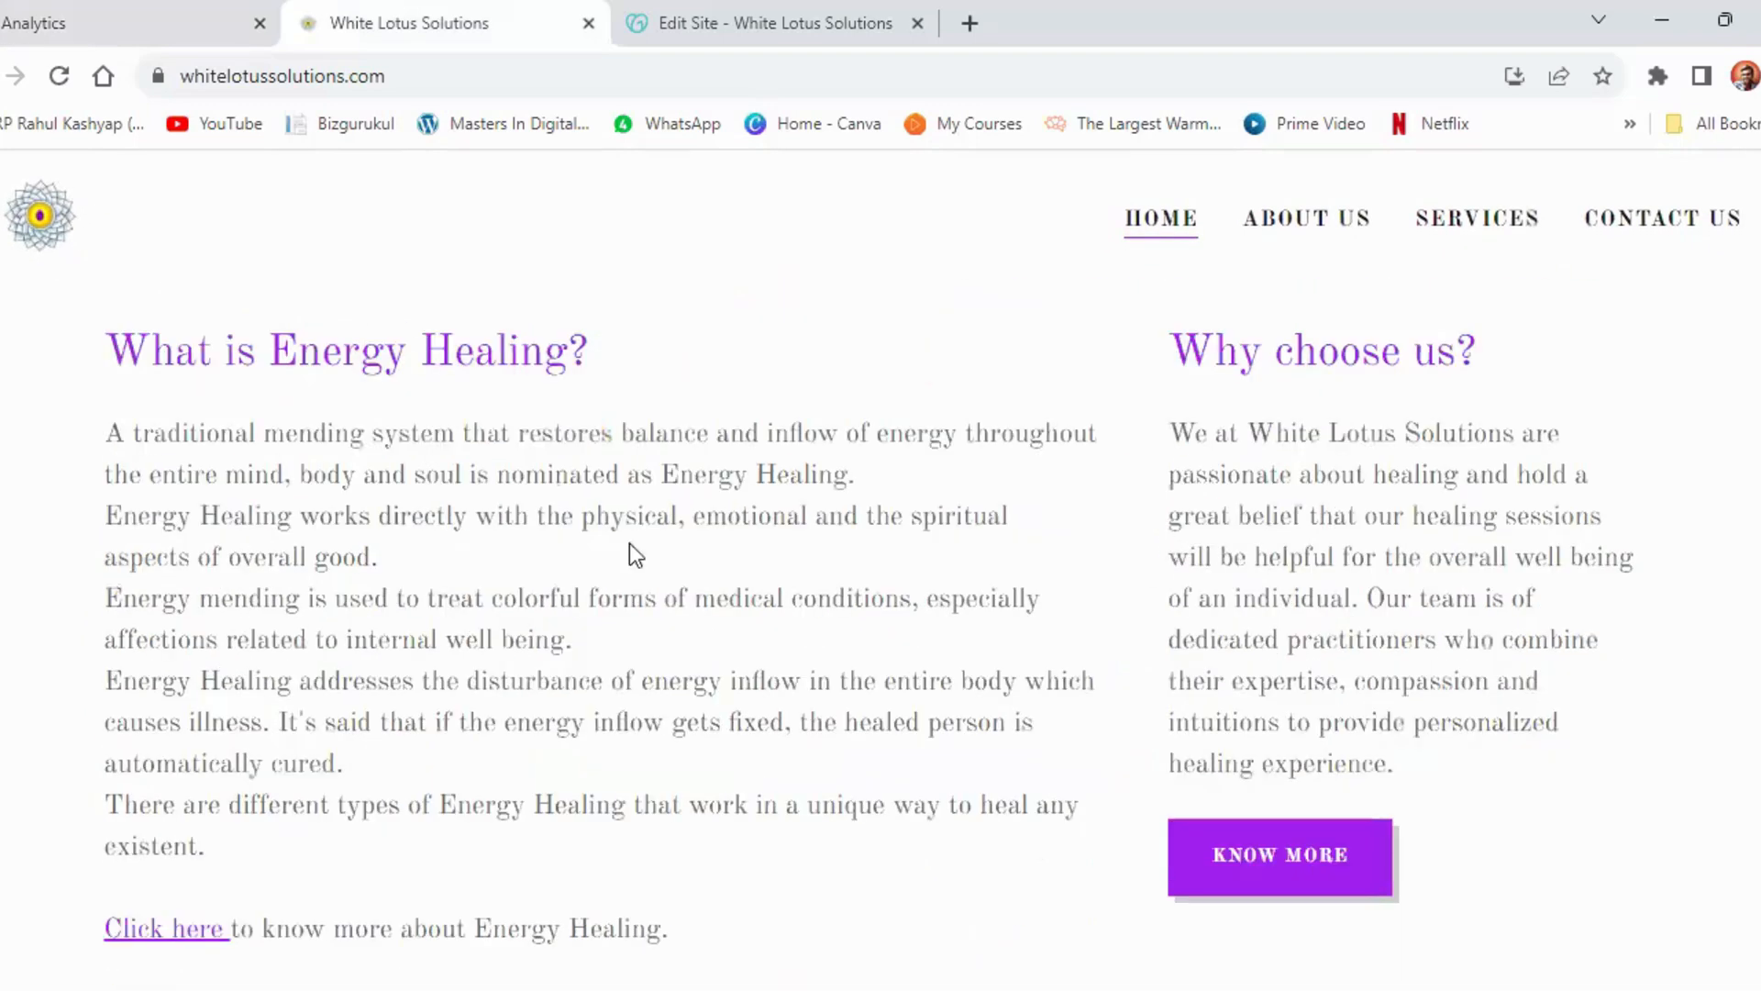
click(120, 4)
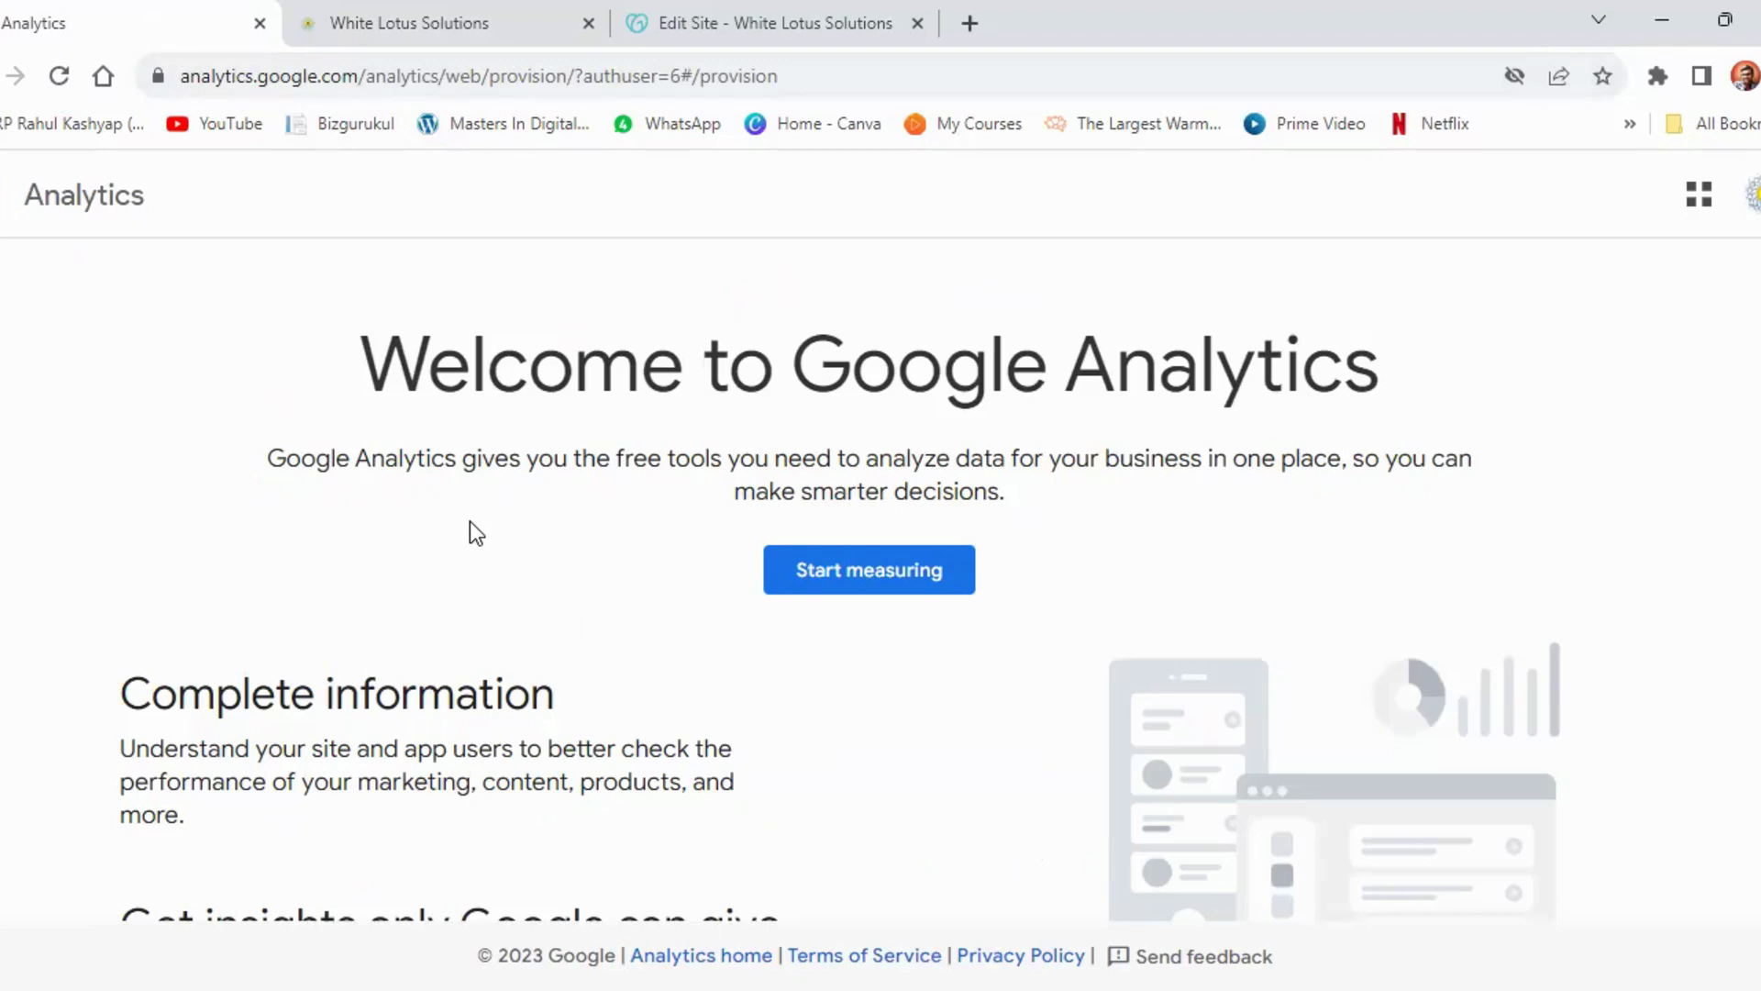
Start measuring to open the account creation form, and check the White Lotus Solutions home page for reference
click(862, 583)
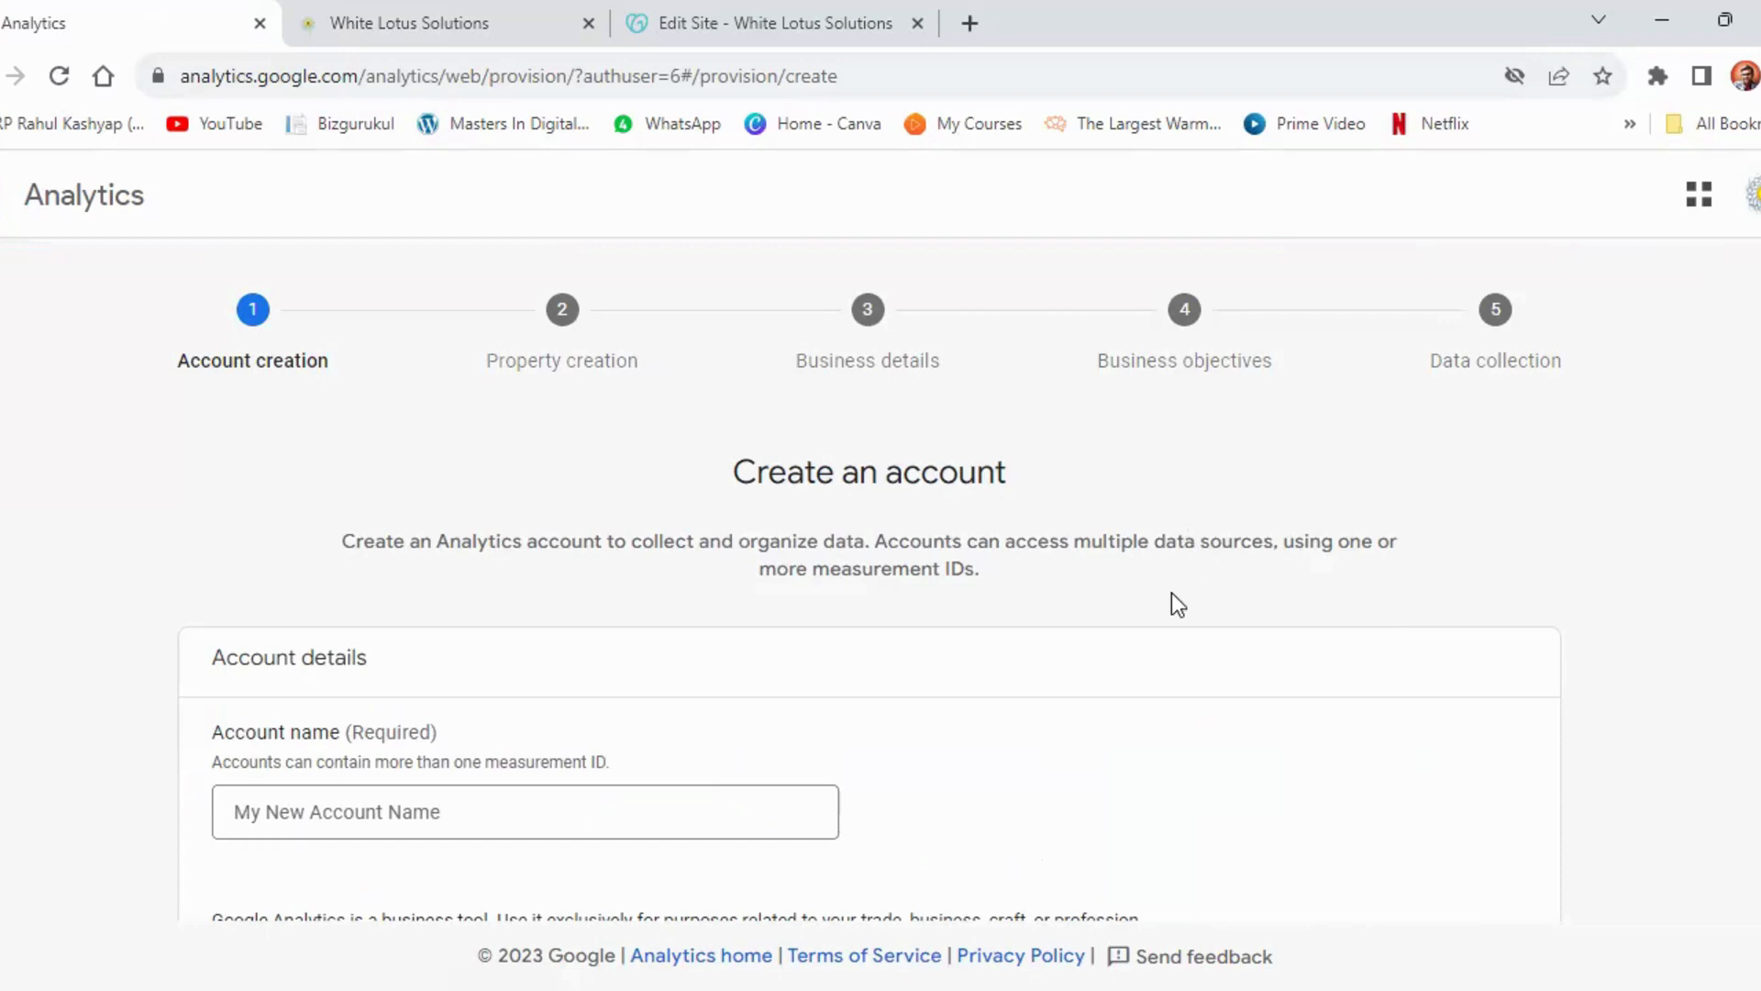
click(493, 13)
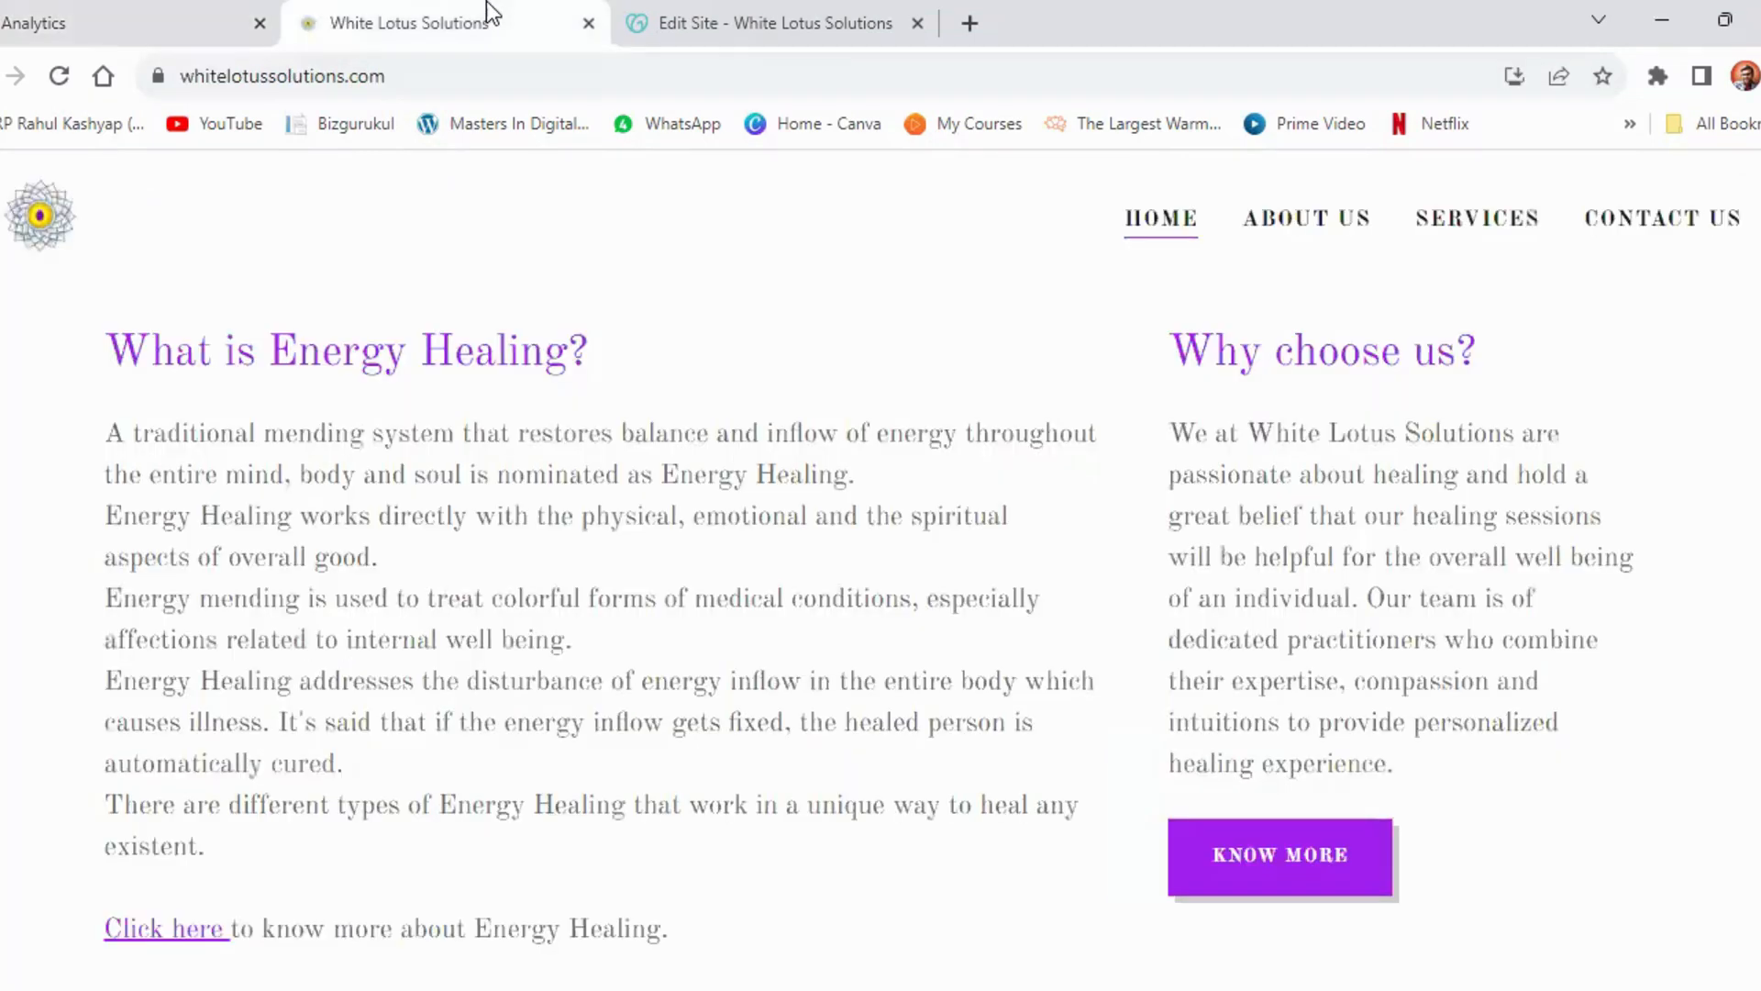
scroll(505, 471, up, 10)
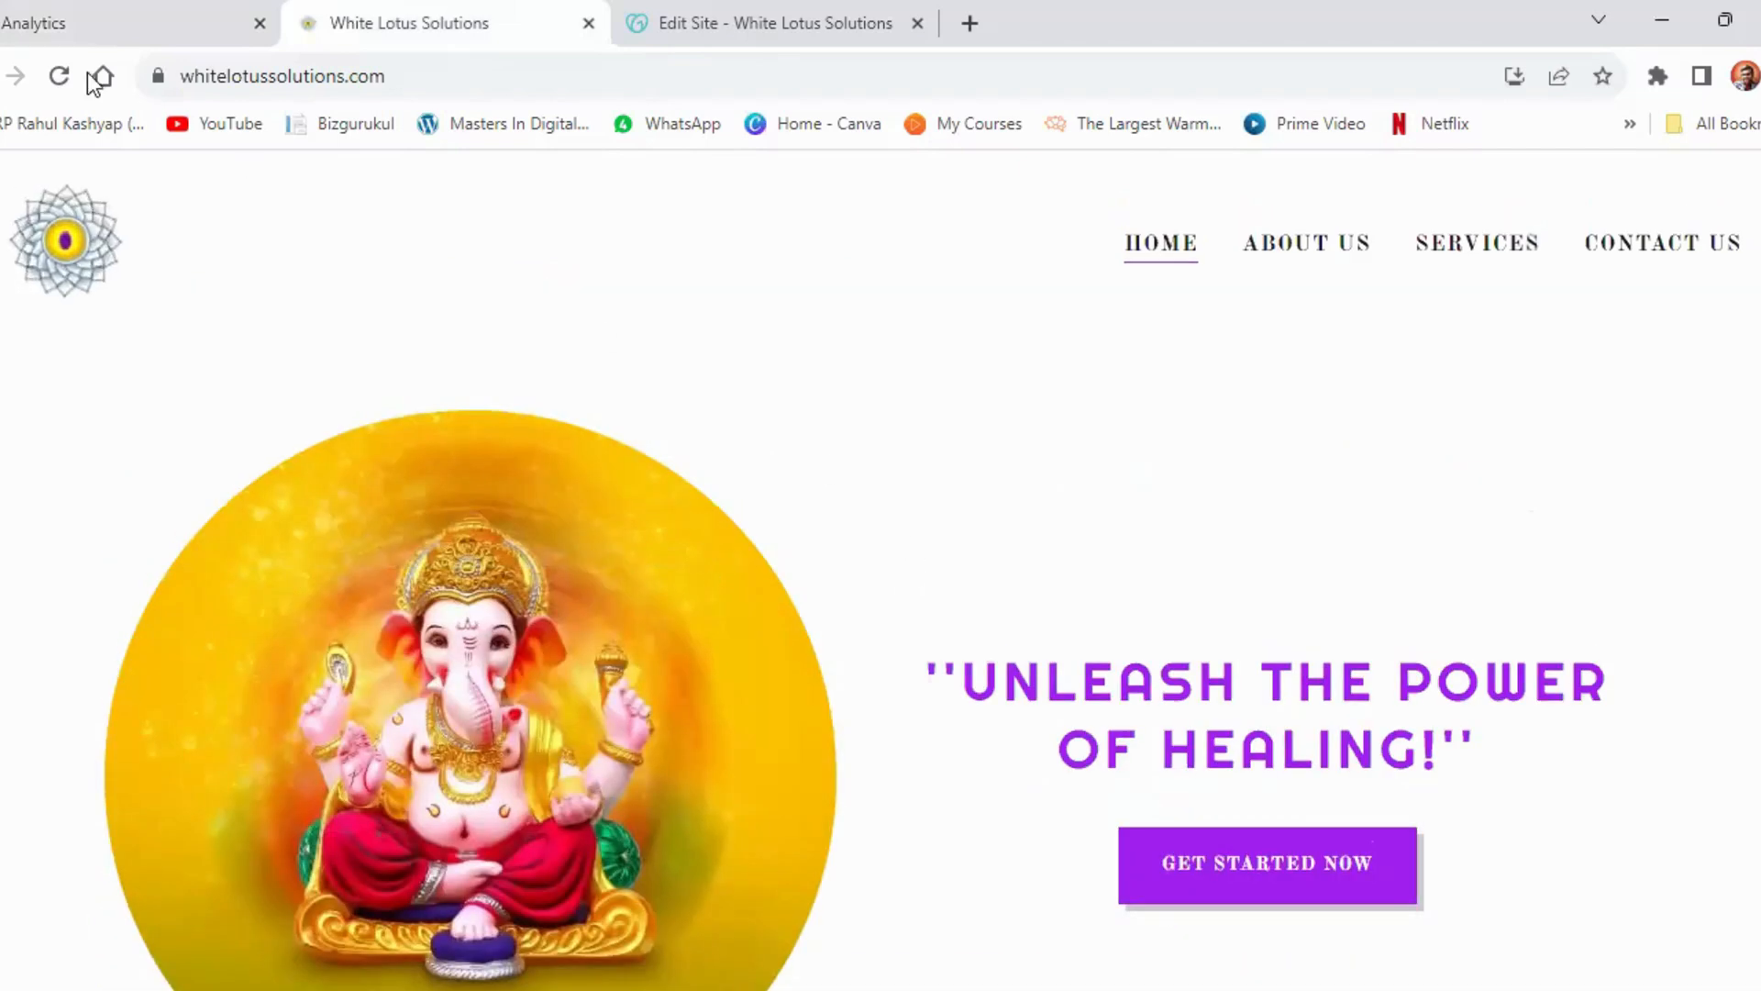
click(46, 2)
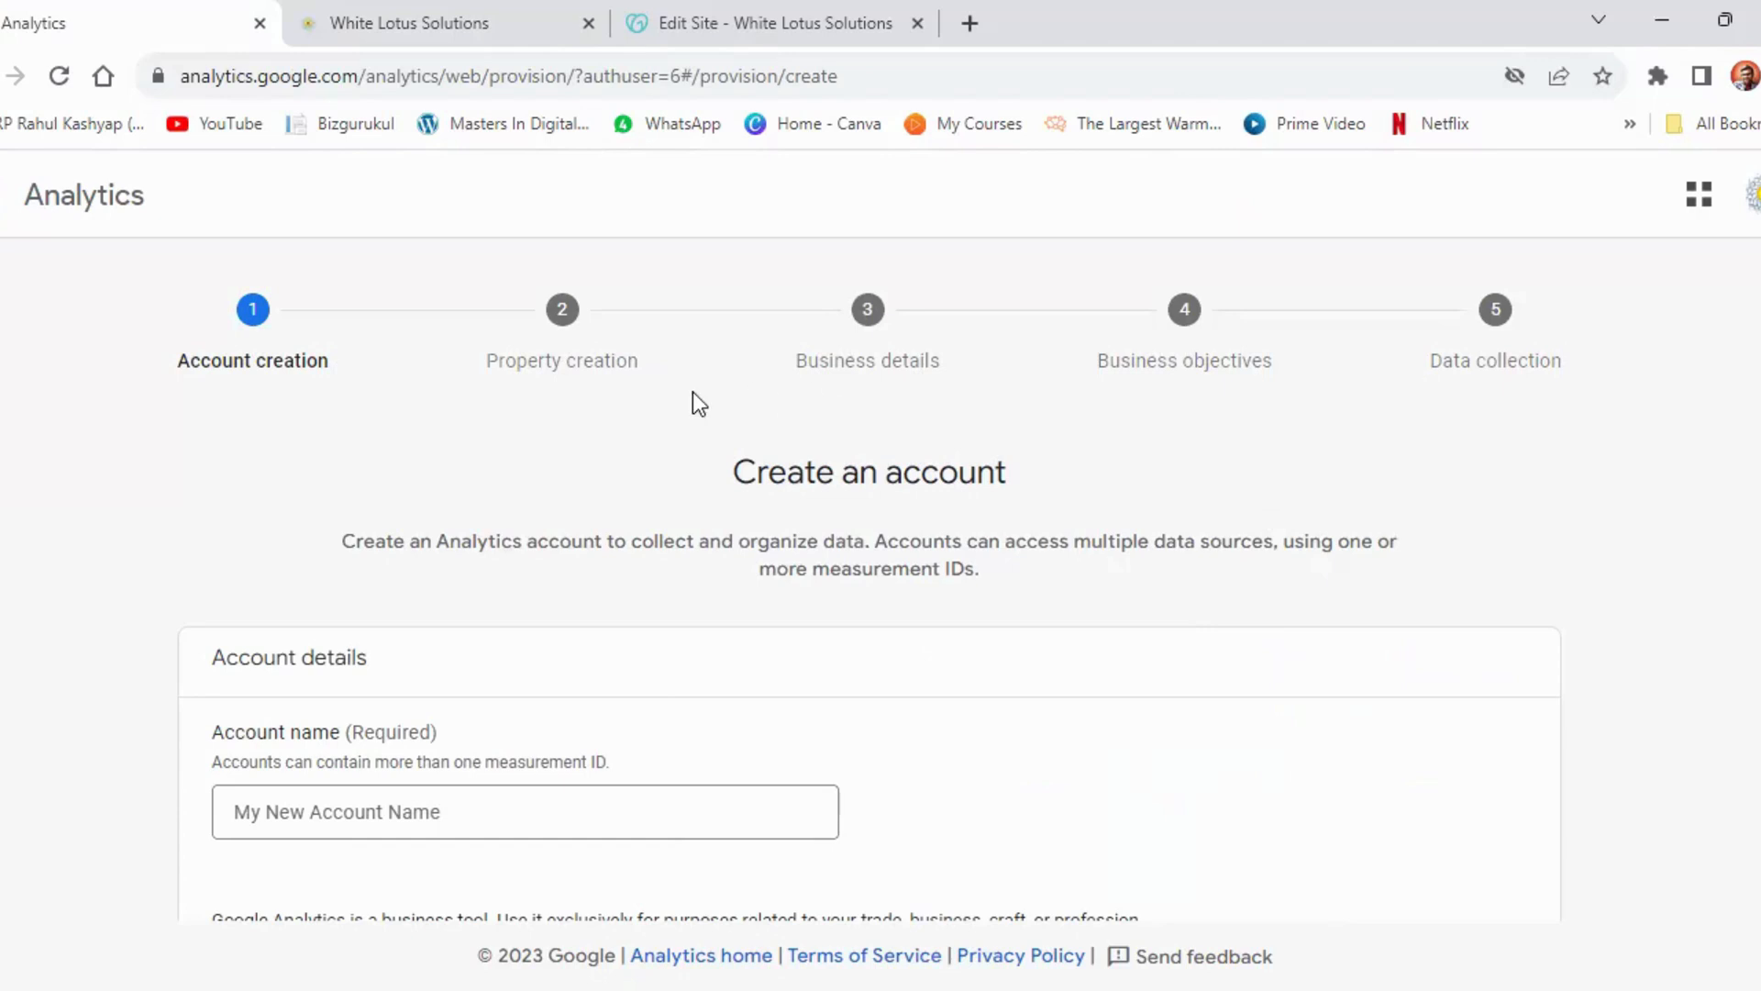
Enter "White Lotus Solutions" as the account name
scroll(696, 401, down, 5)
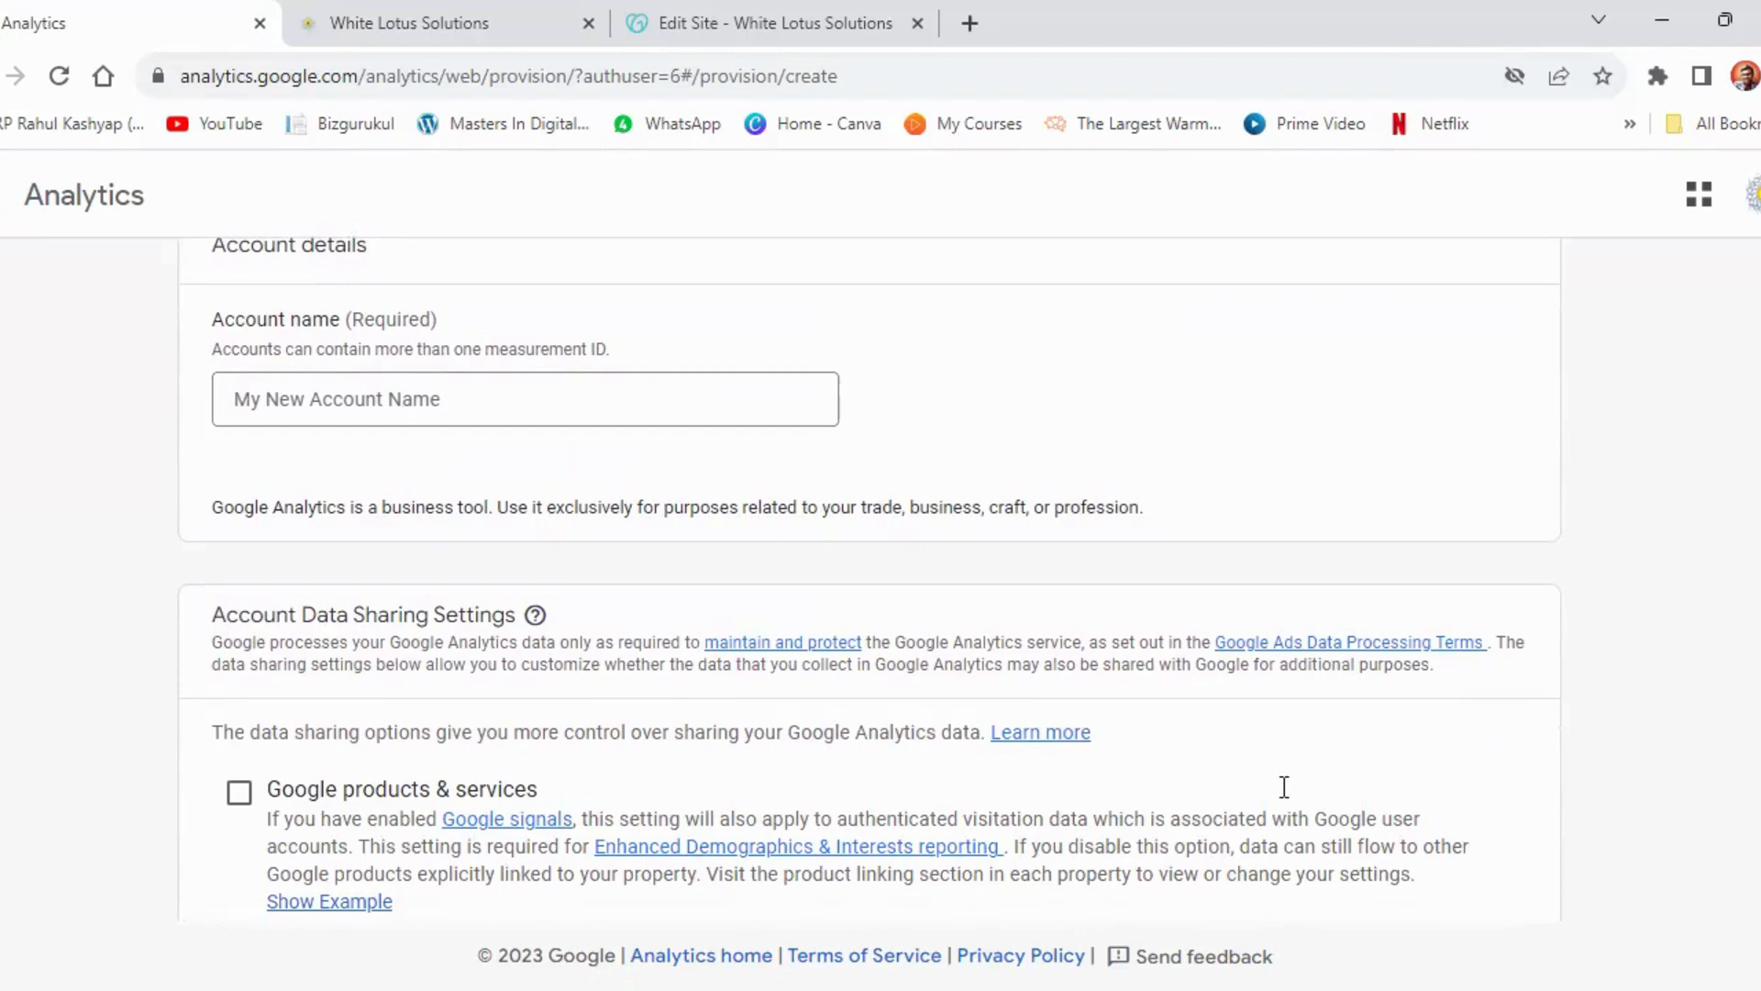
click(365, 401)
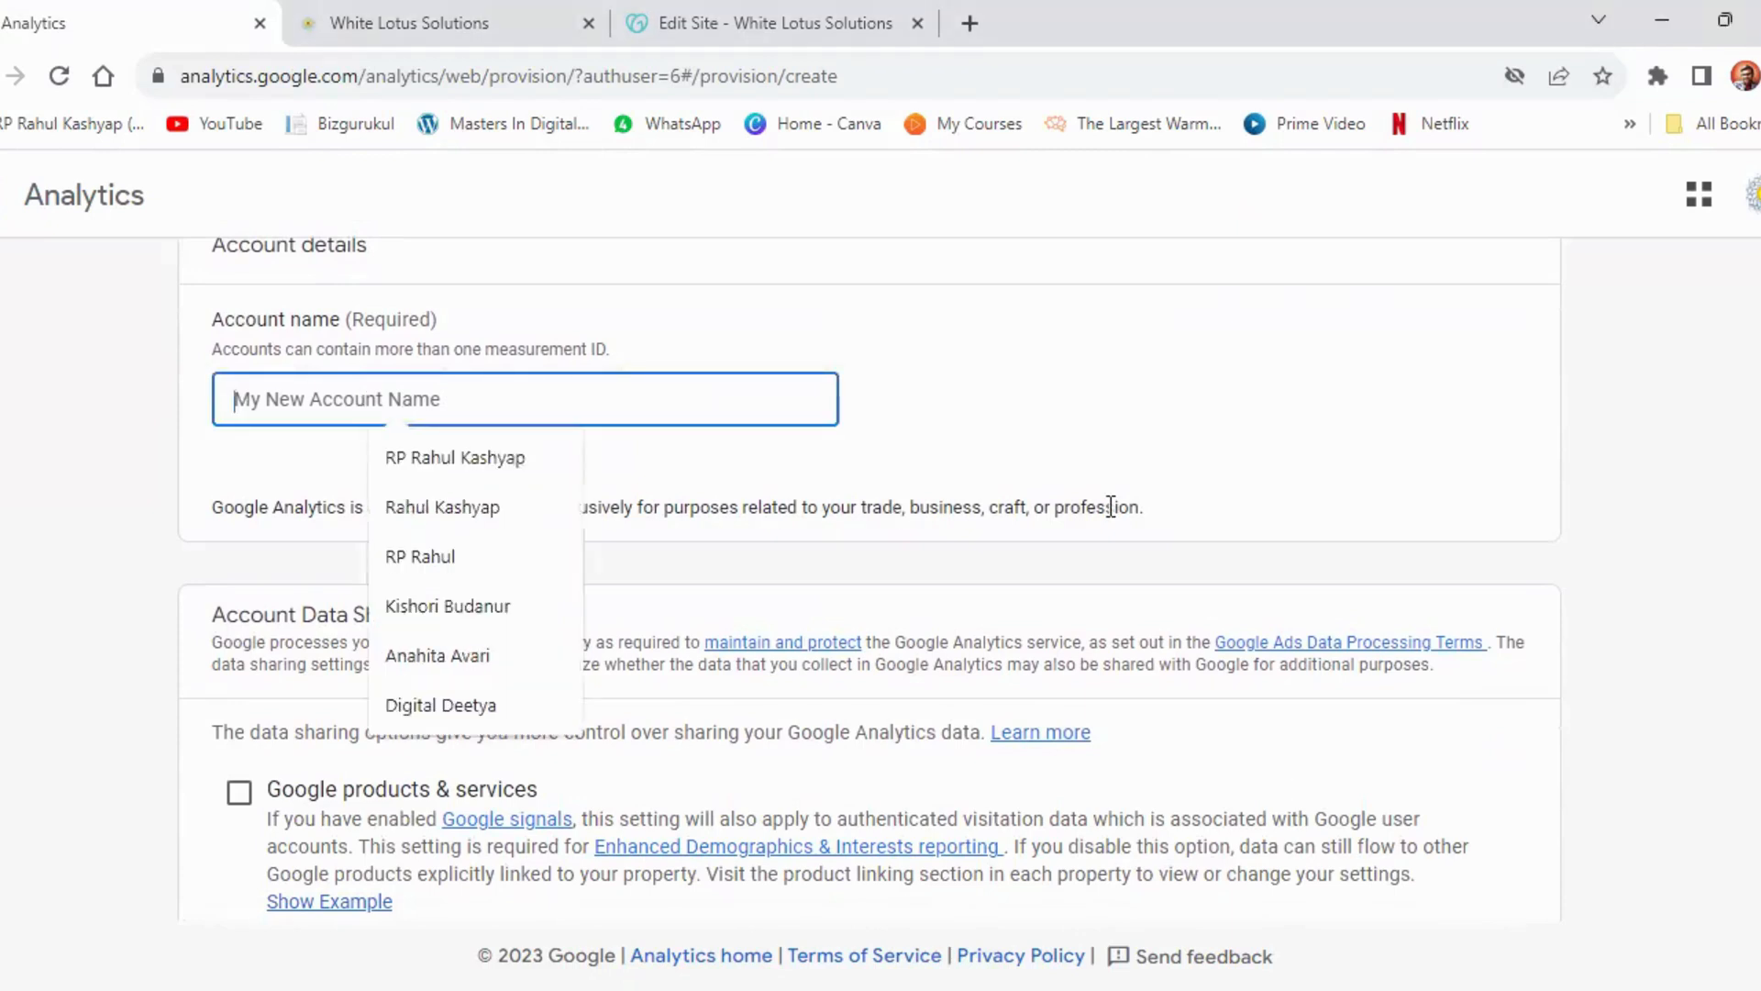
text(W)
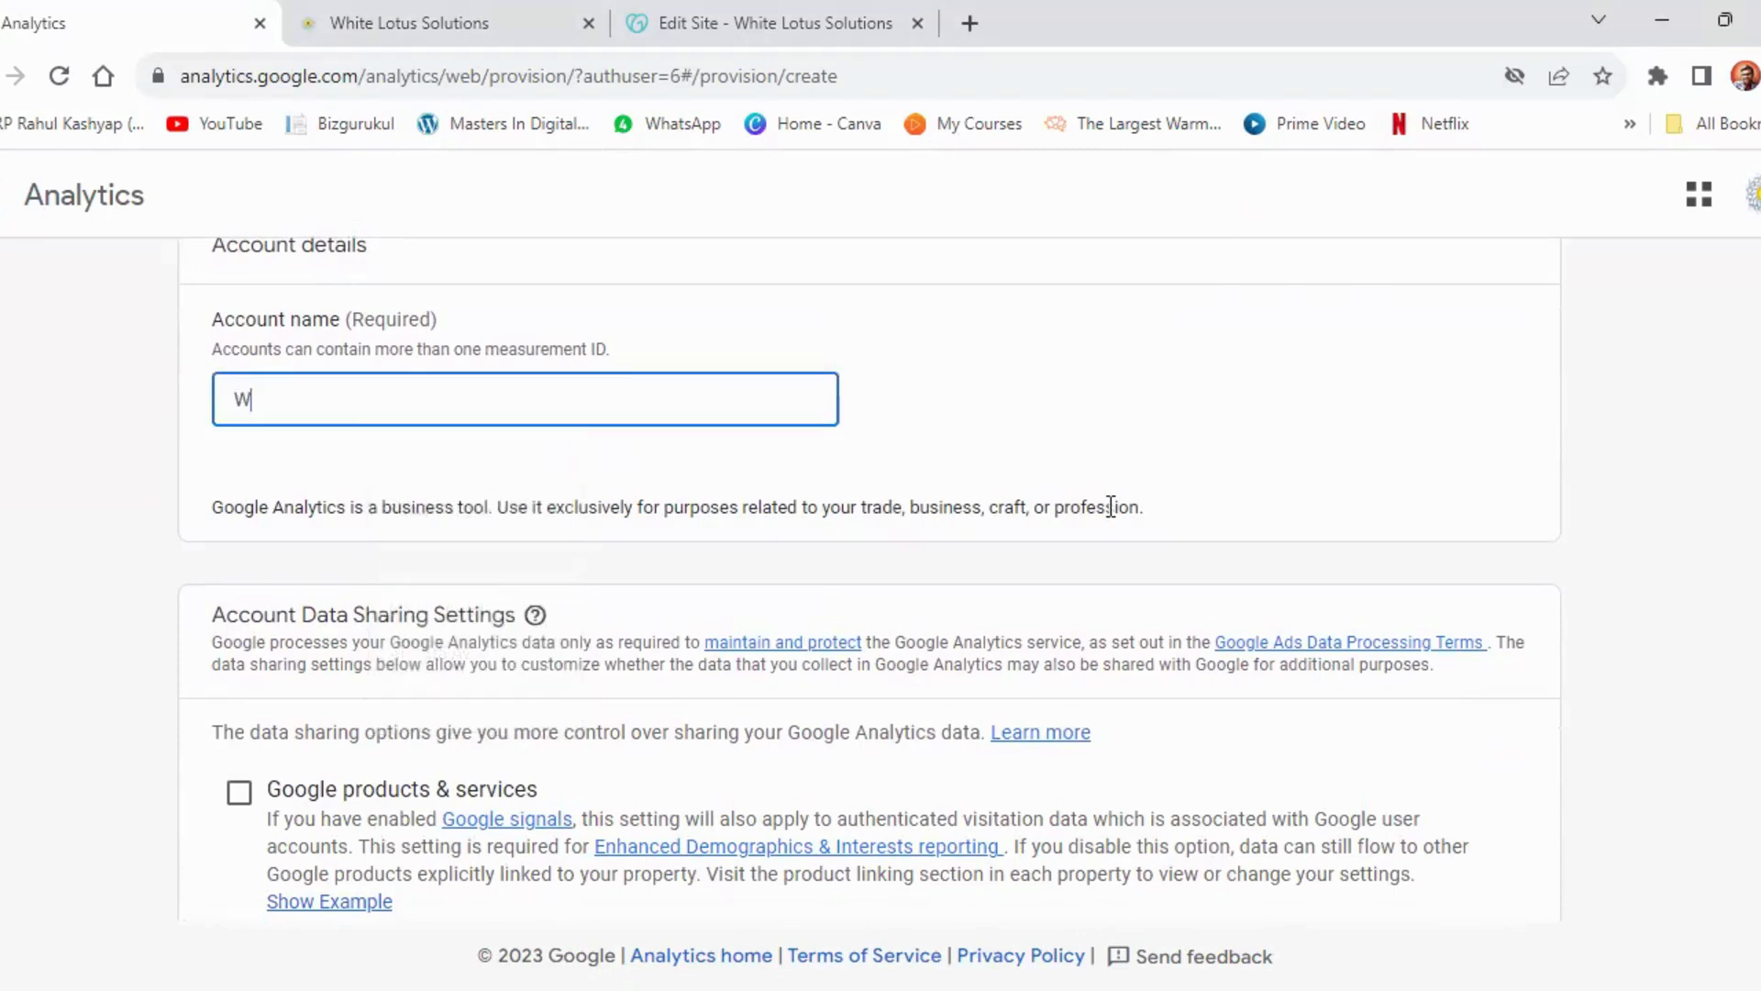
text(hite Lotus Solu)
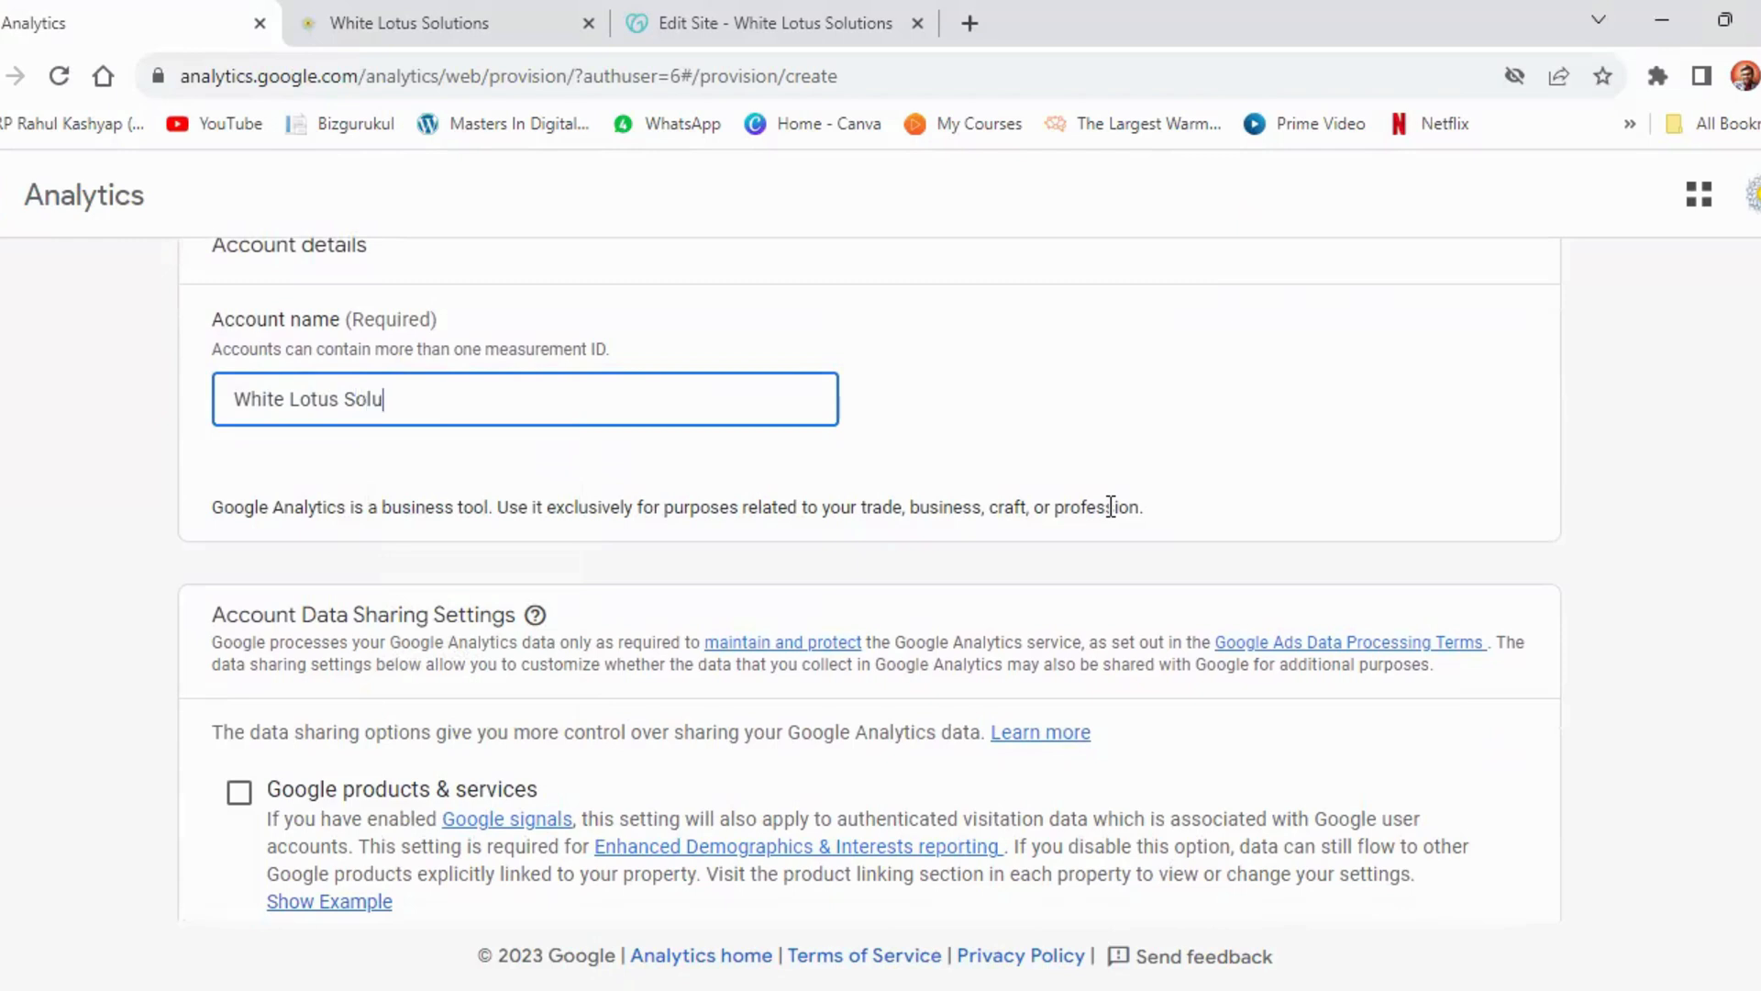
text(tions)
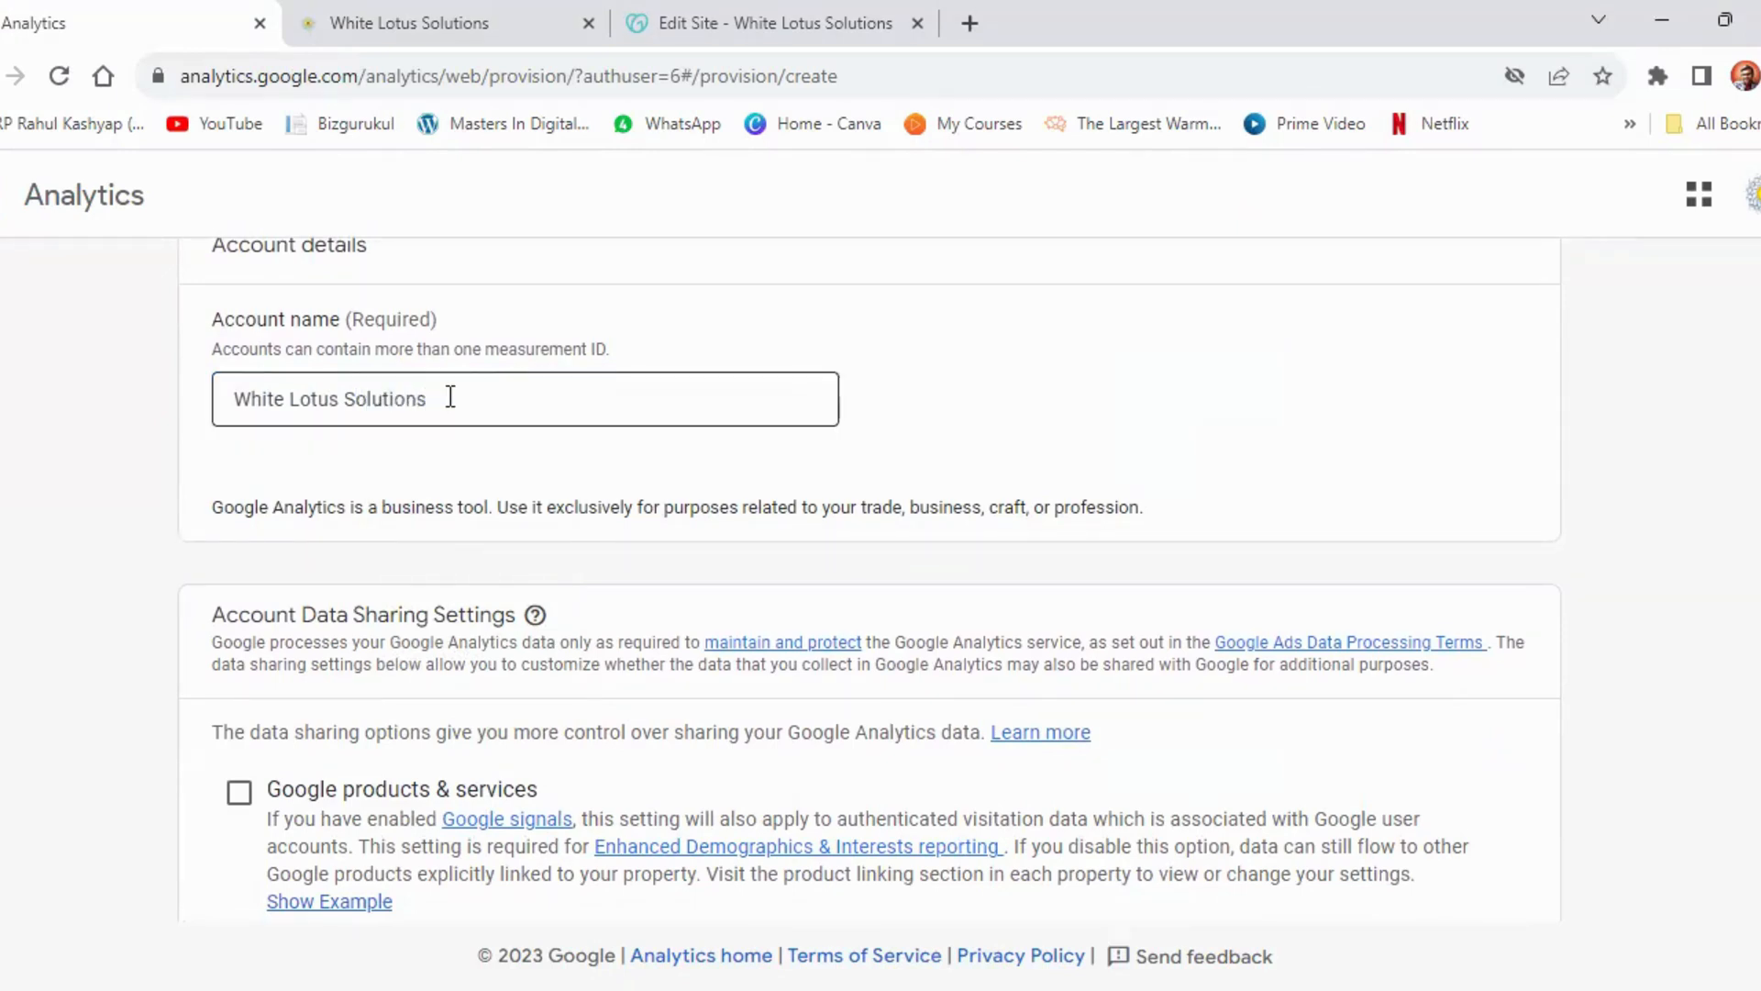
Copy the entire account name text to the clipboard
click(425, 398)
drag(427, 398, 233, 398)
right_click(409, 405)
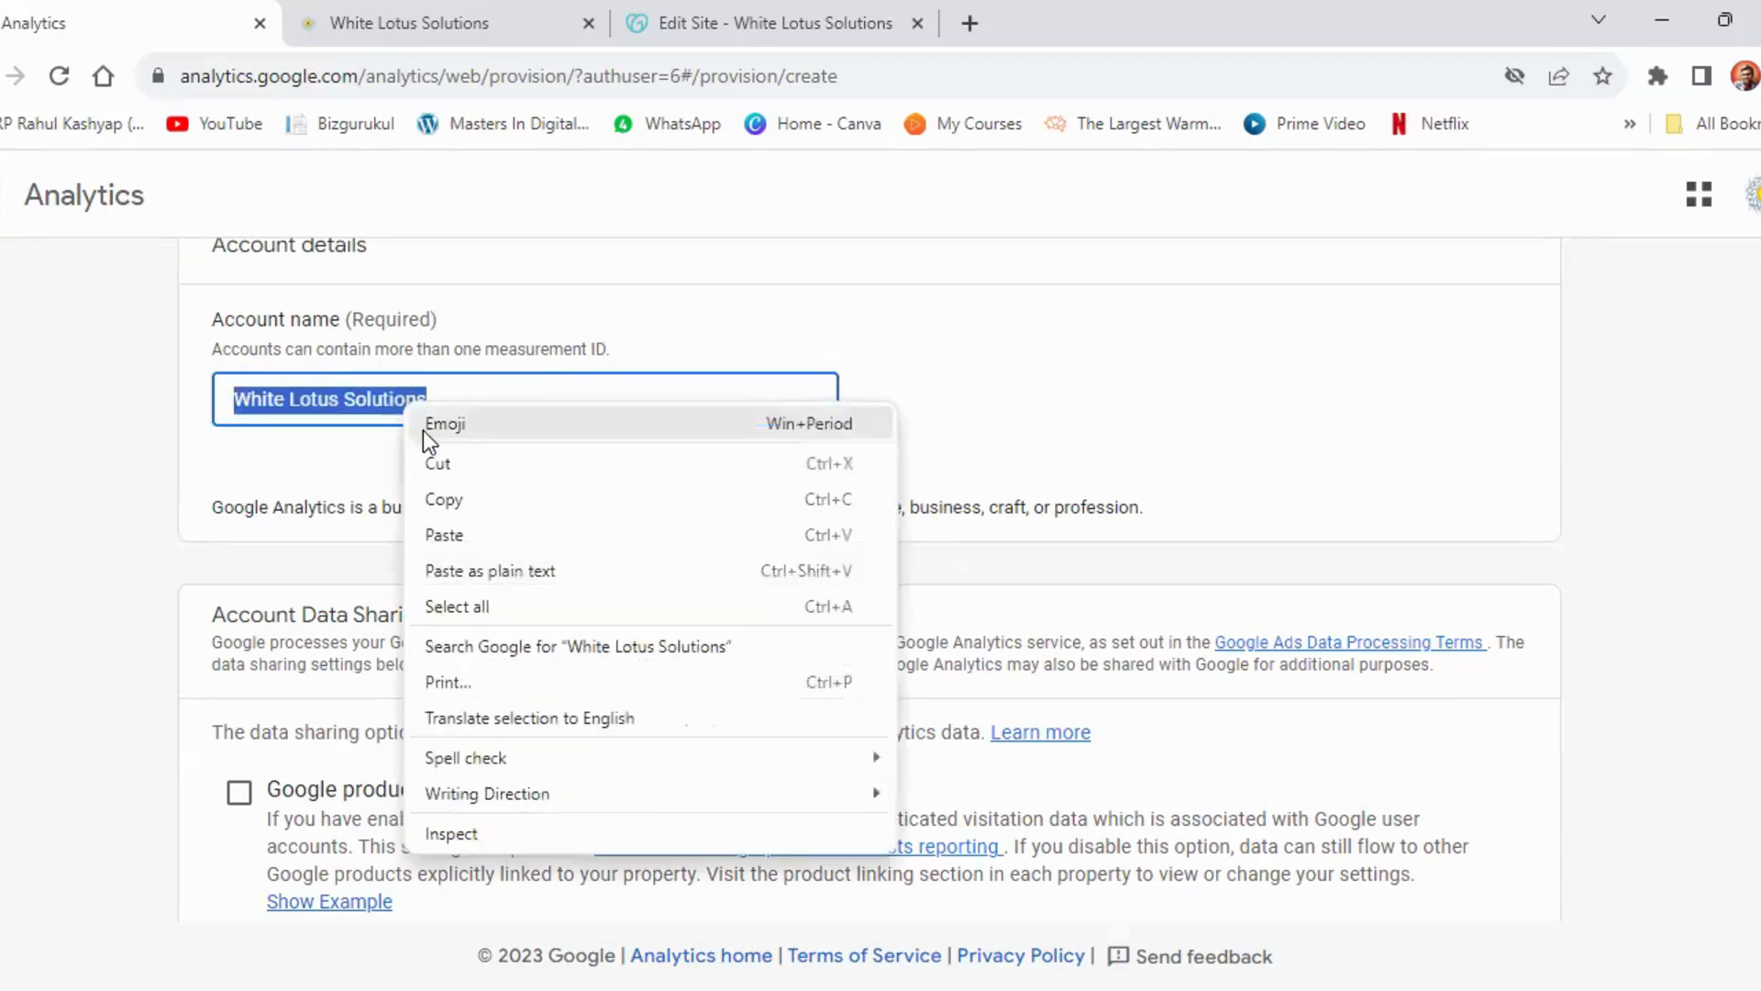
click(436, 499)
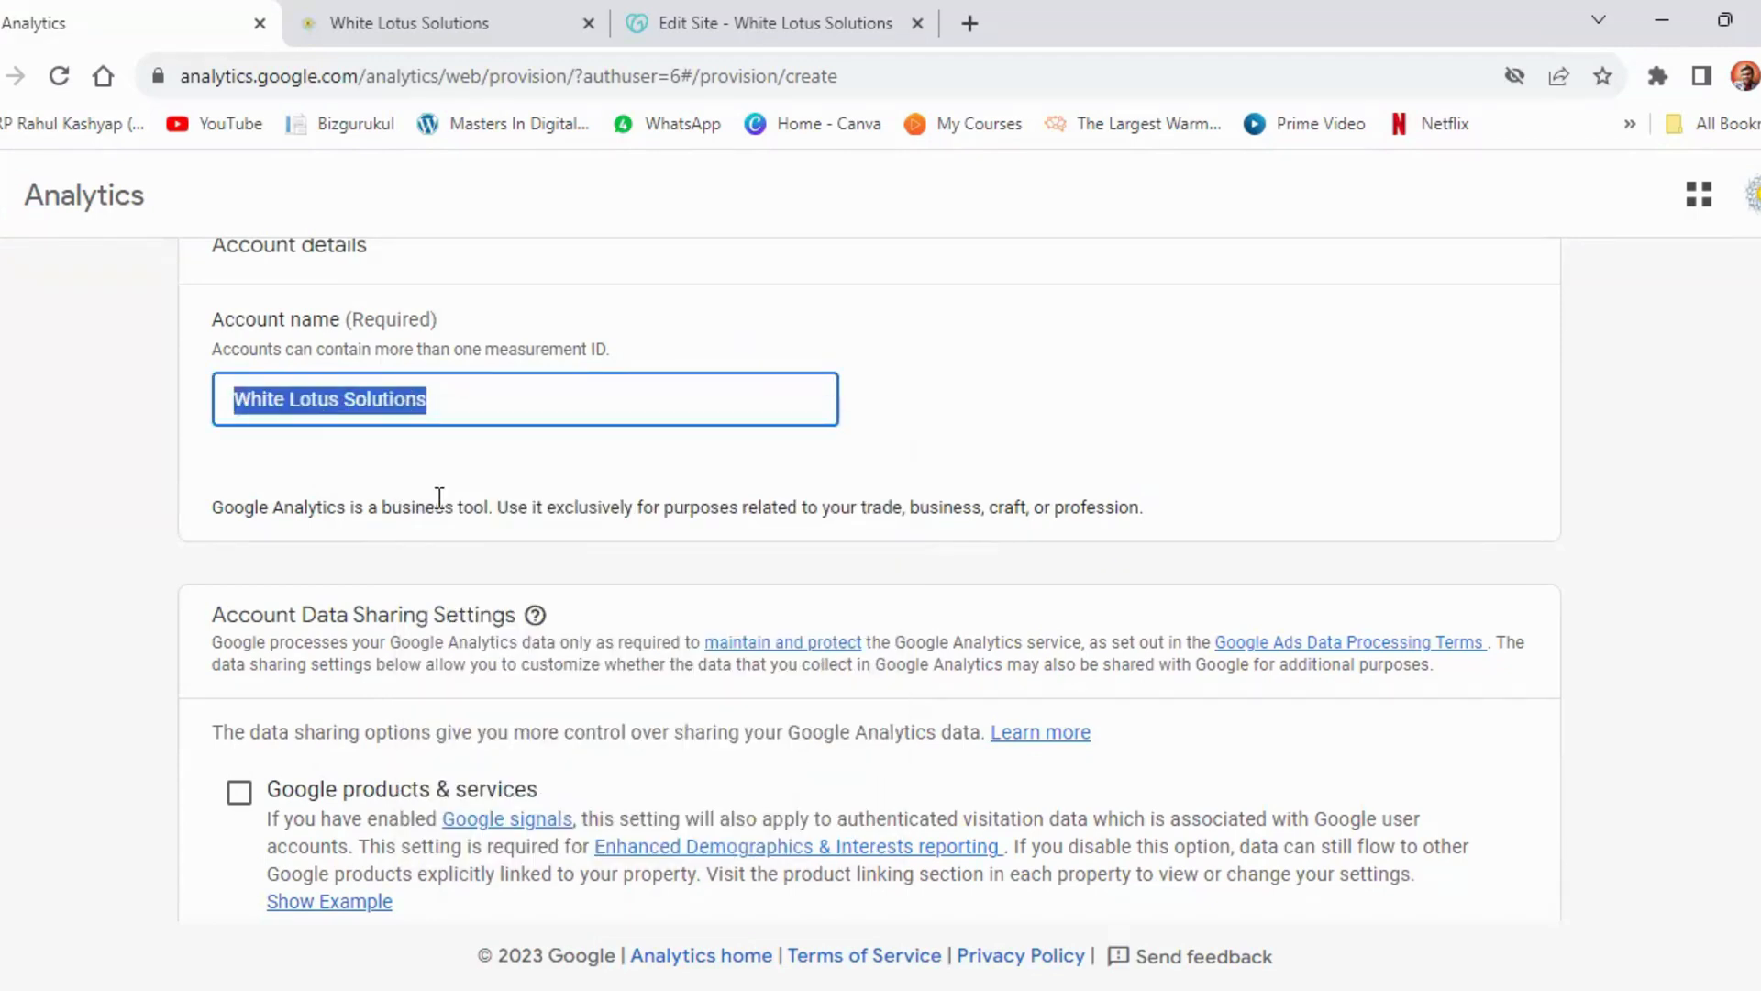
Review the account data sharing settings and proceed to property creation with the preset options
scroll(839, 558, down, 3)
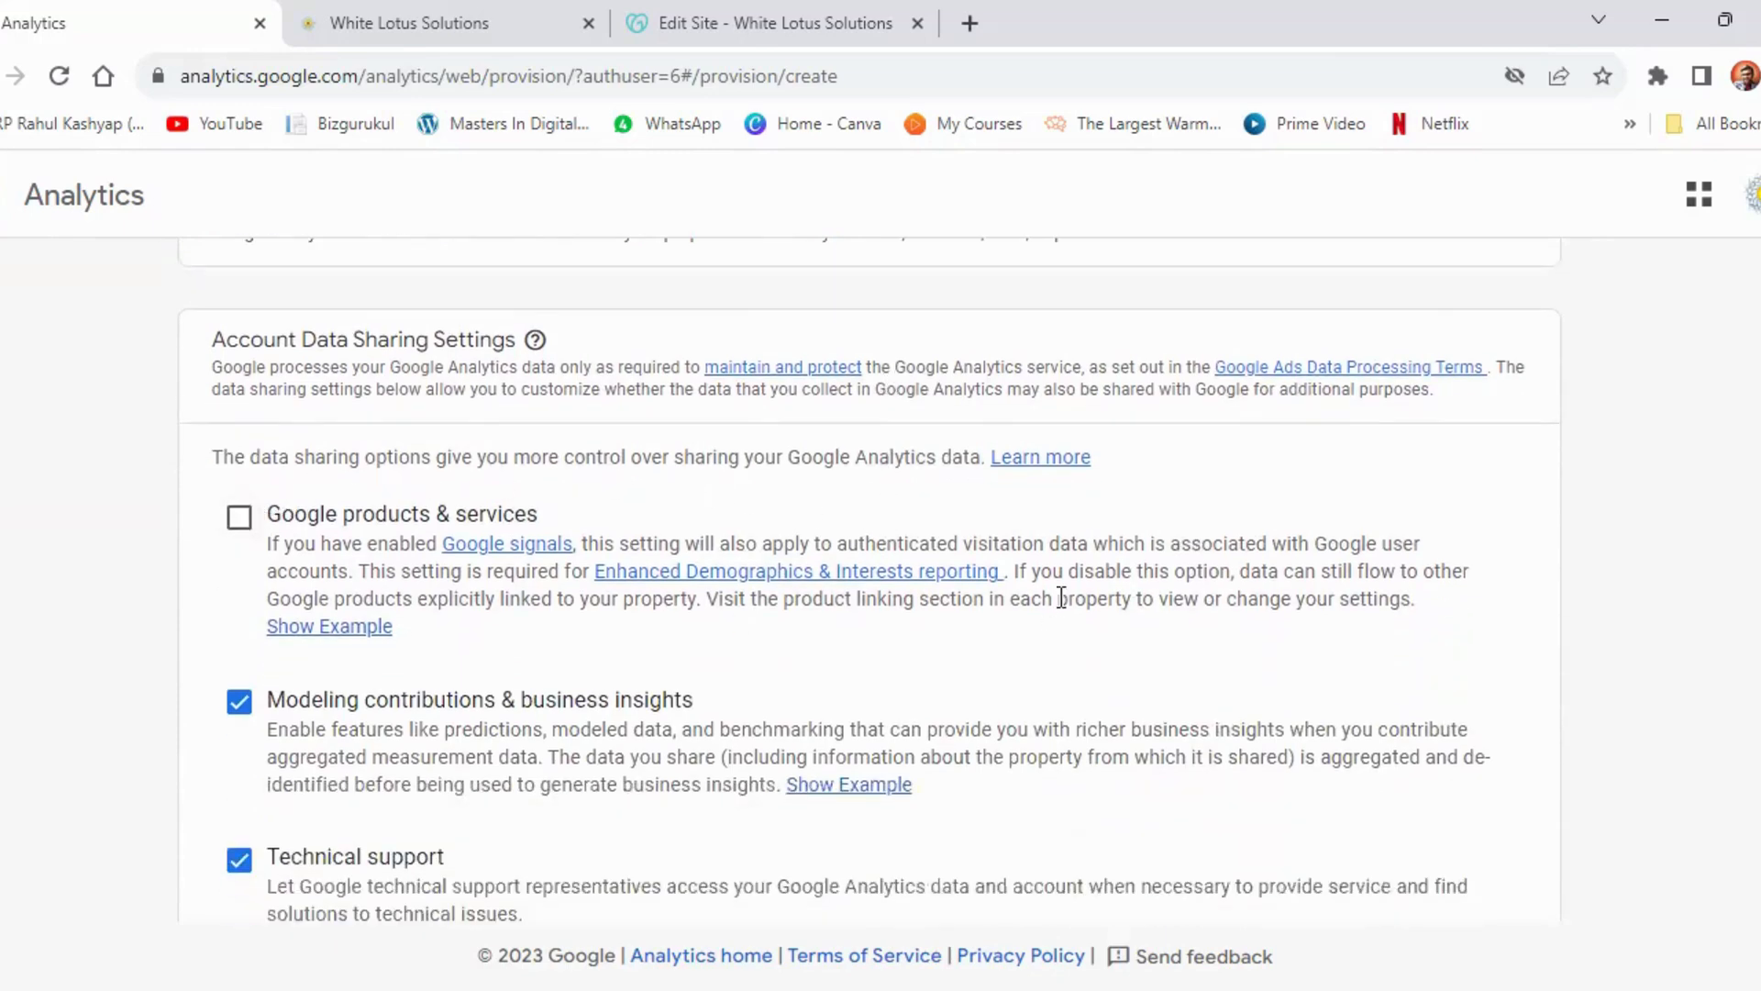
scroll(1059, 596, down, 3)
scroll(1061, 597, down, 2)
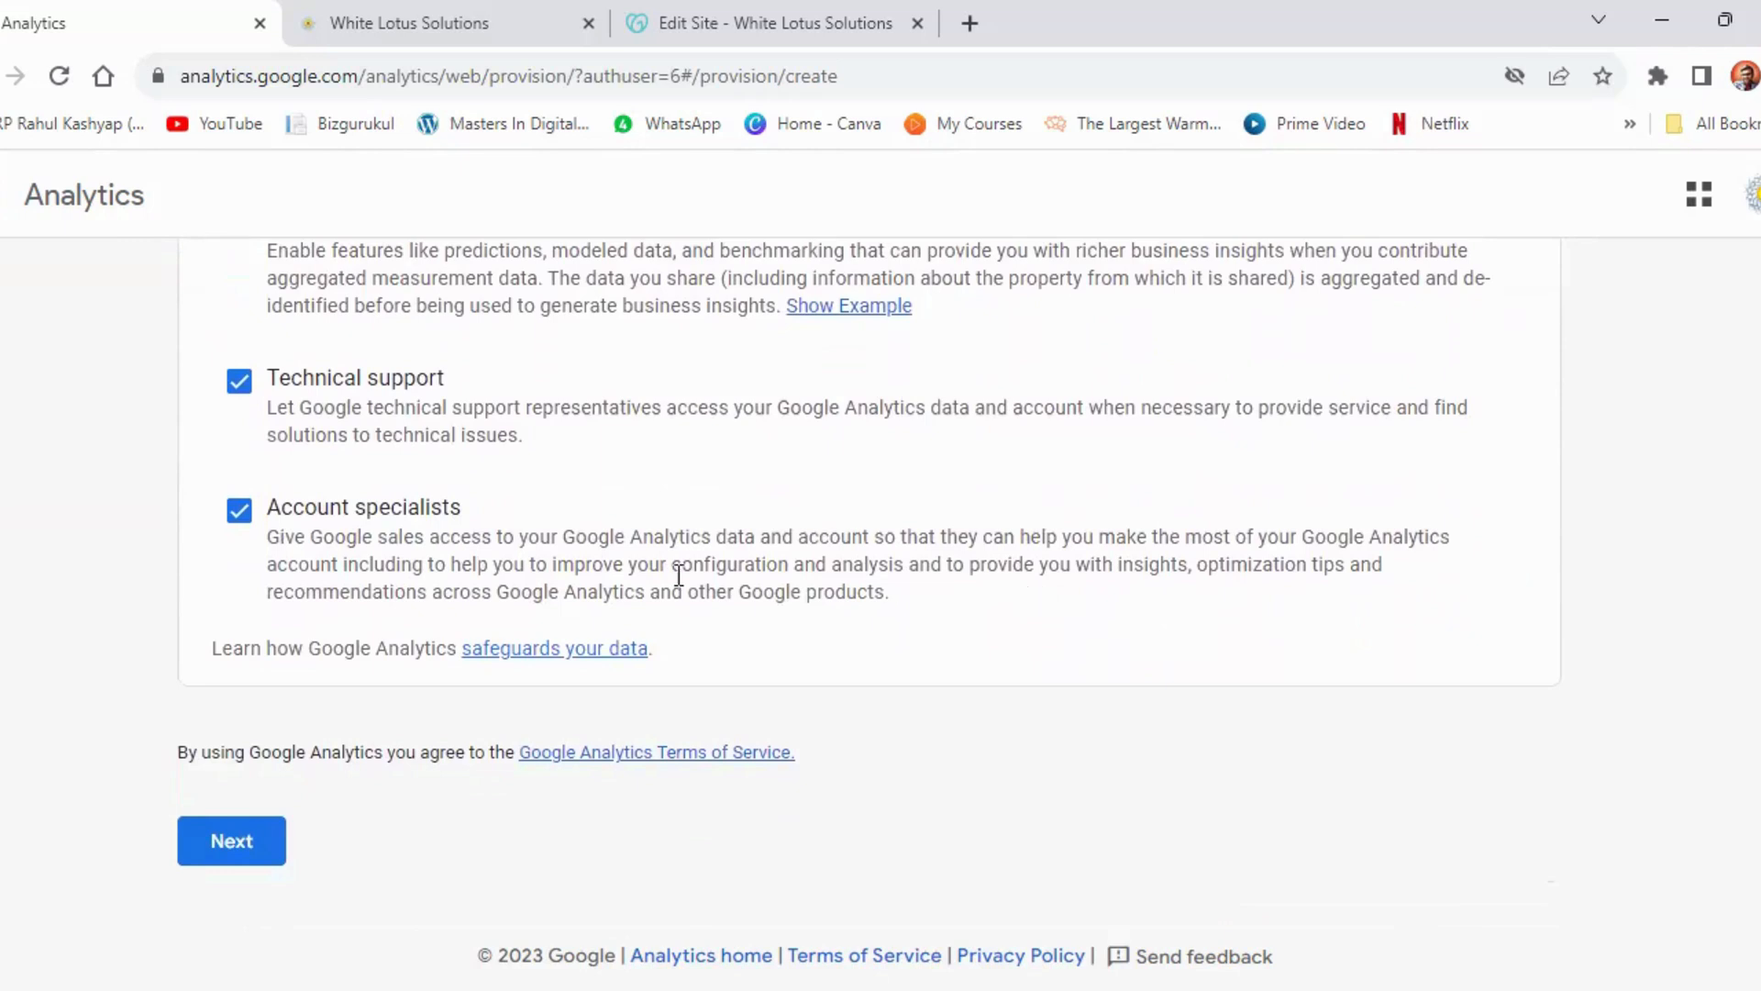
click(250, 839)
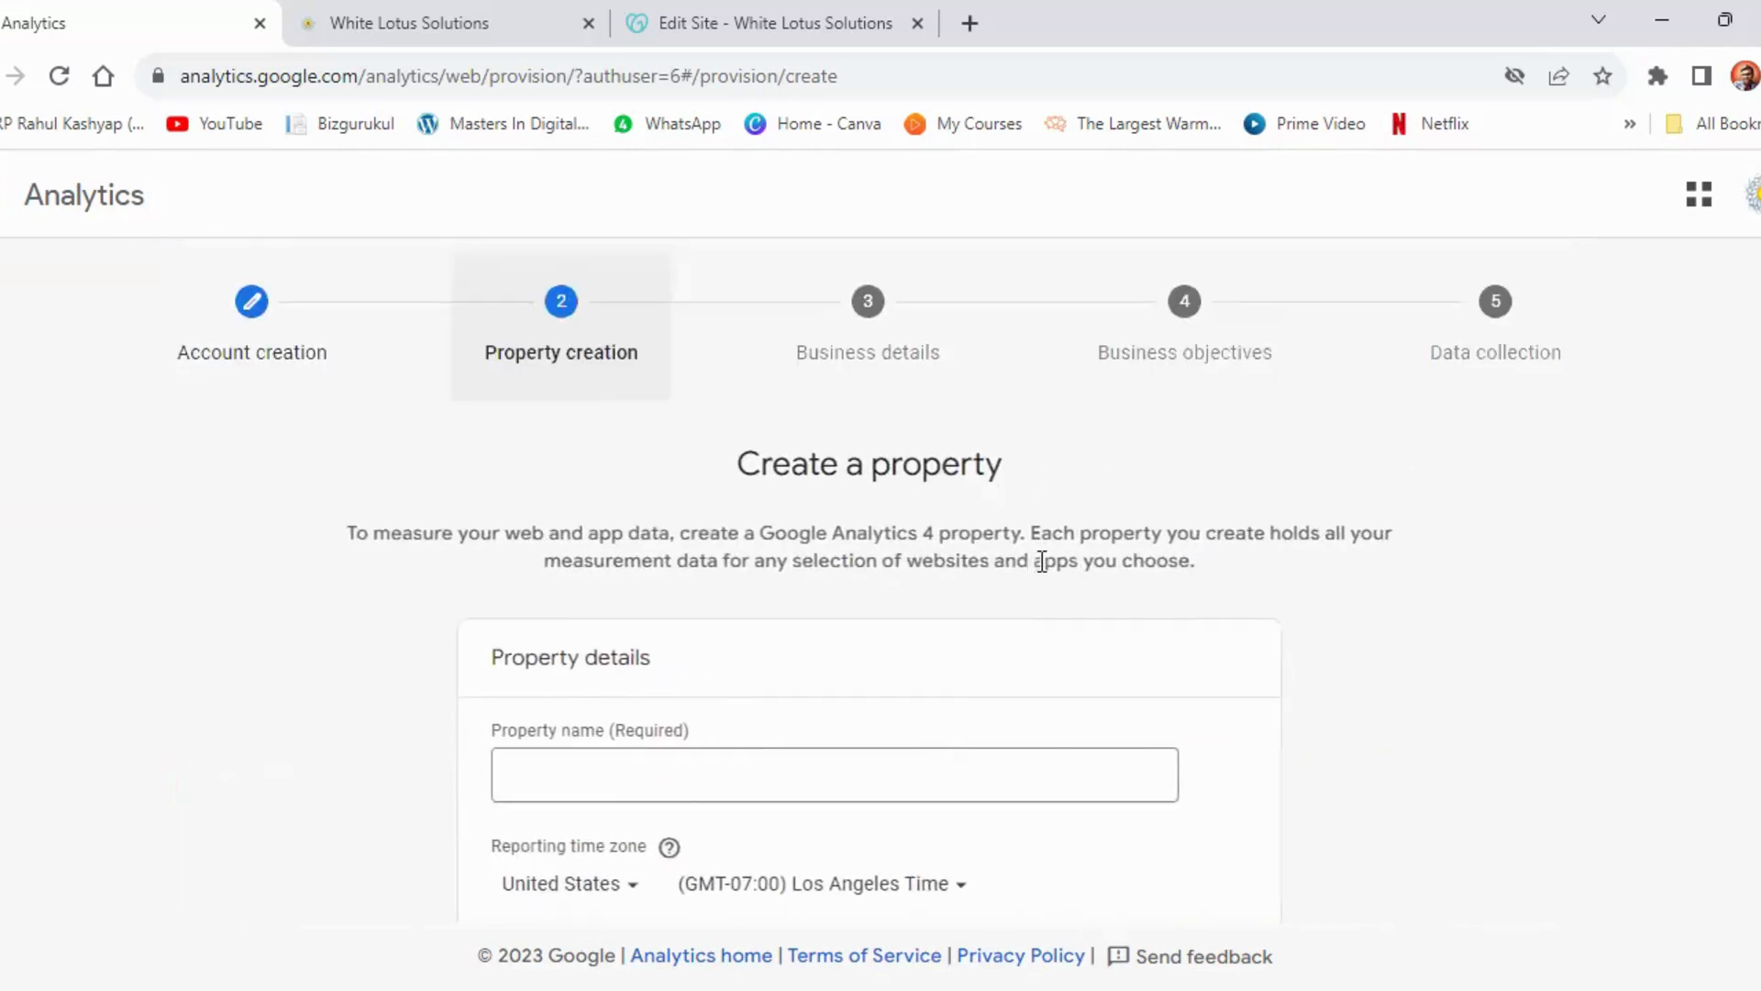
Paste the copied text "White Lotus Solutions" as the property name
scroll(1043, 560, down, 3)
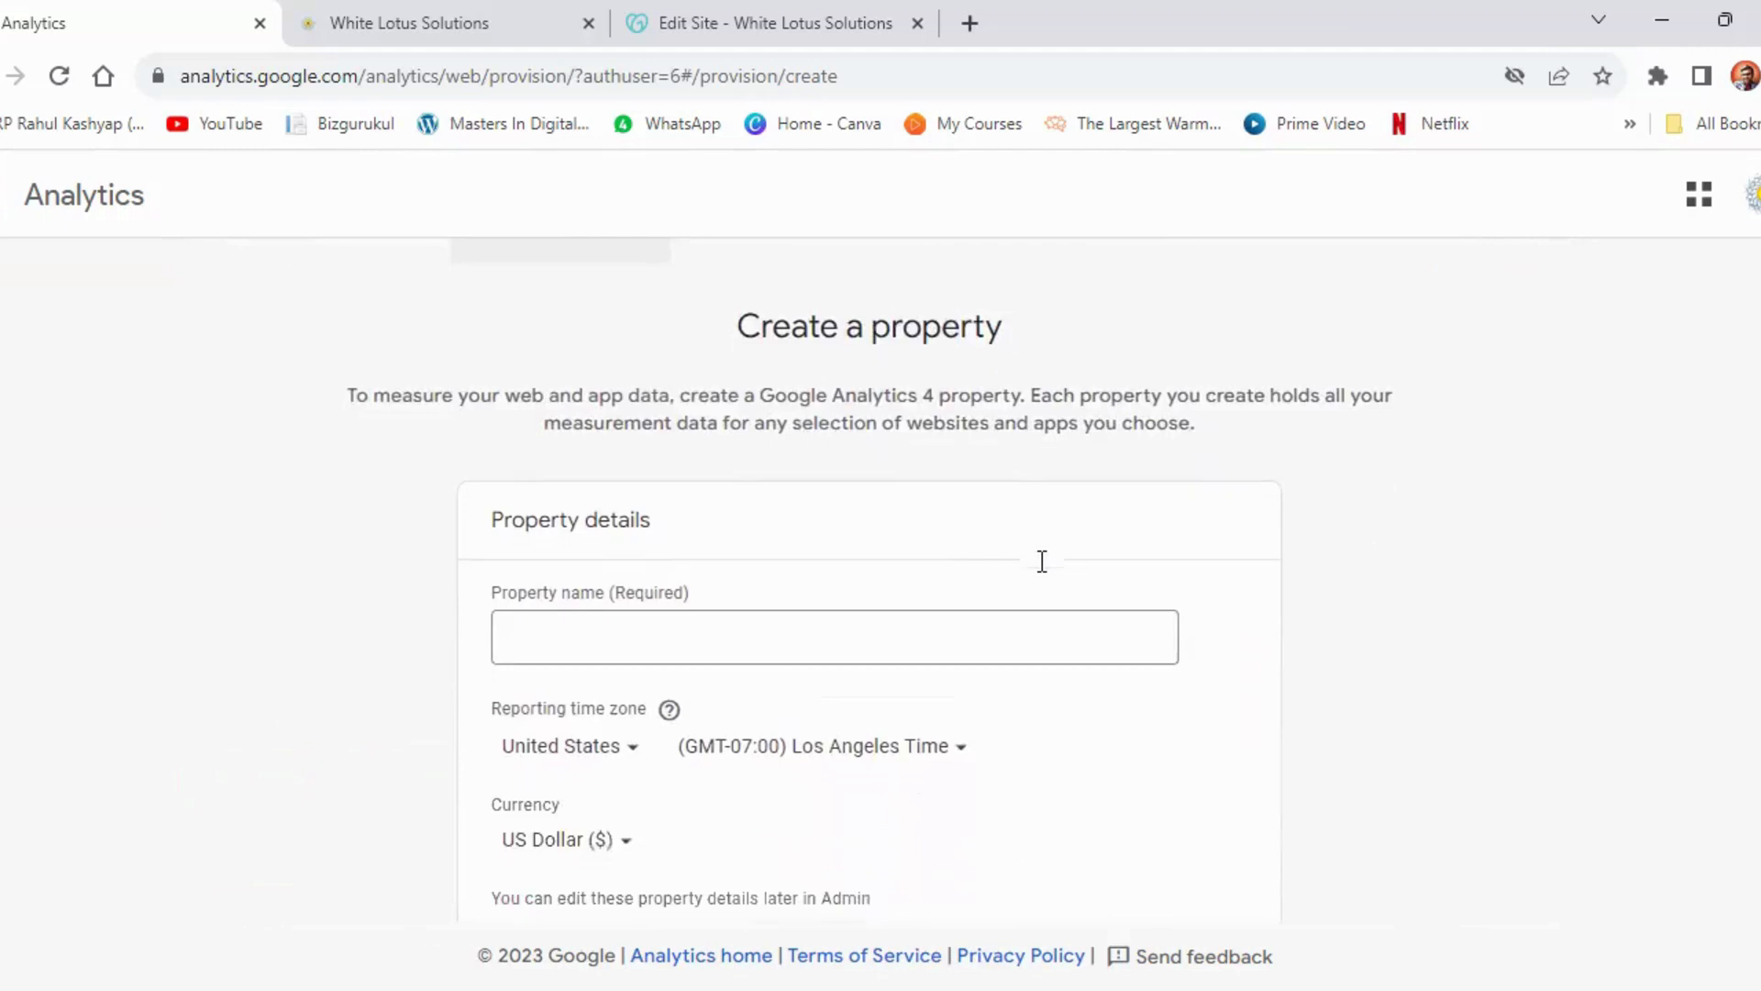
right_click(847, 504)
click(891, 710)
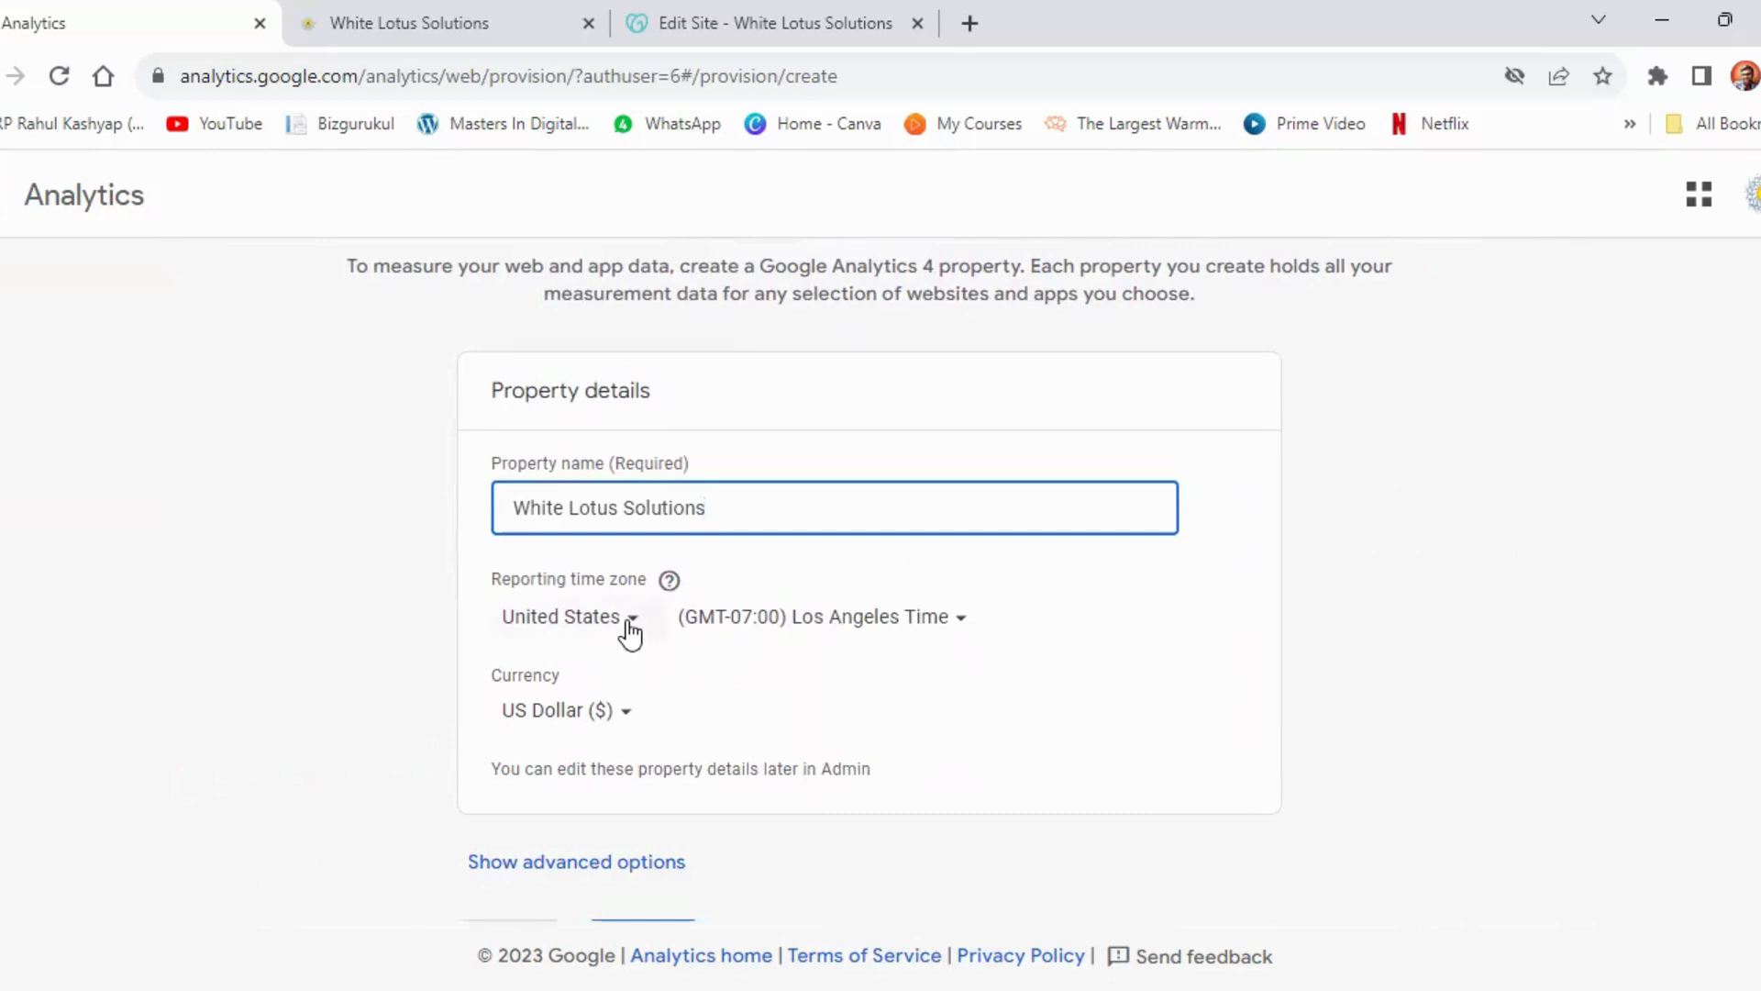
Set the property's reporting time zone country to India
click(629, 619)
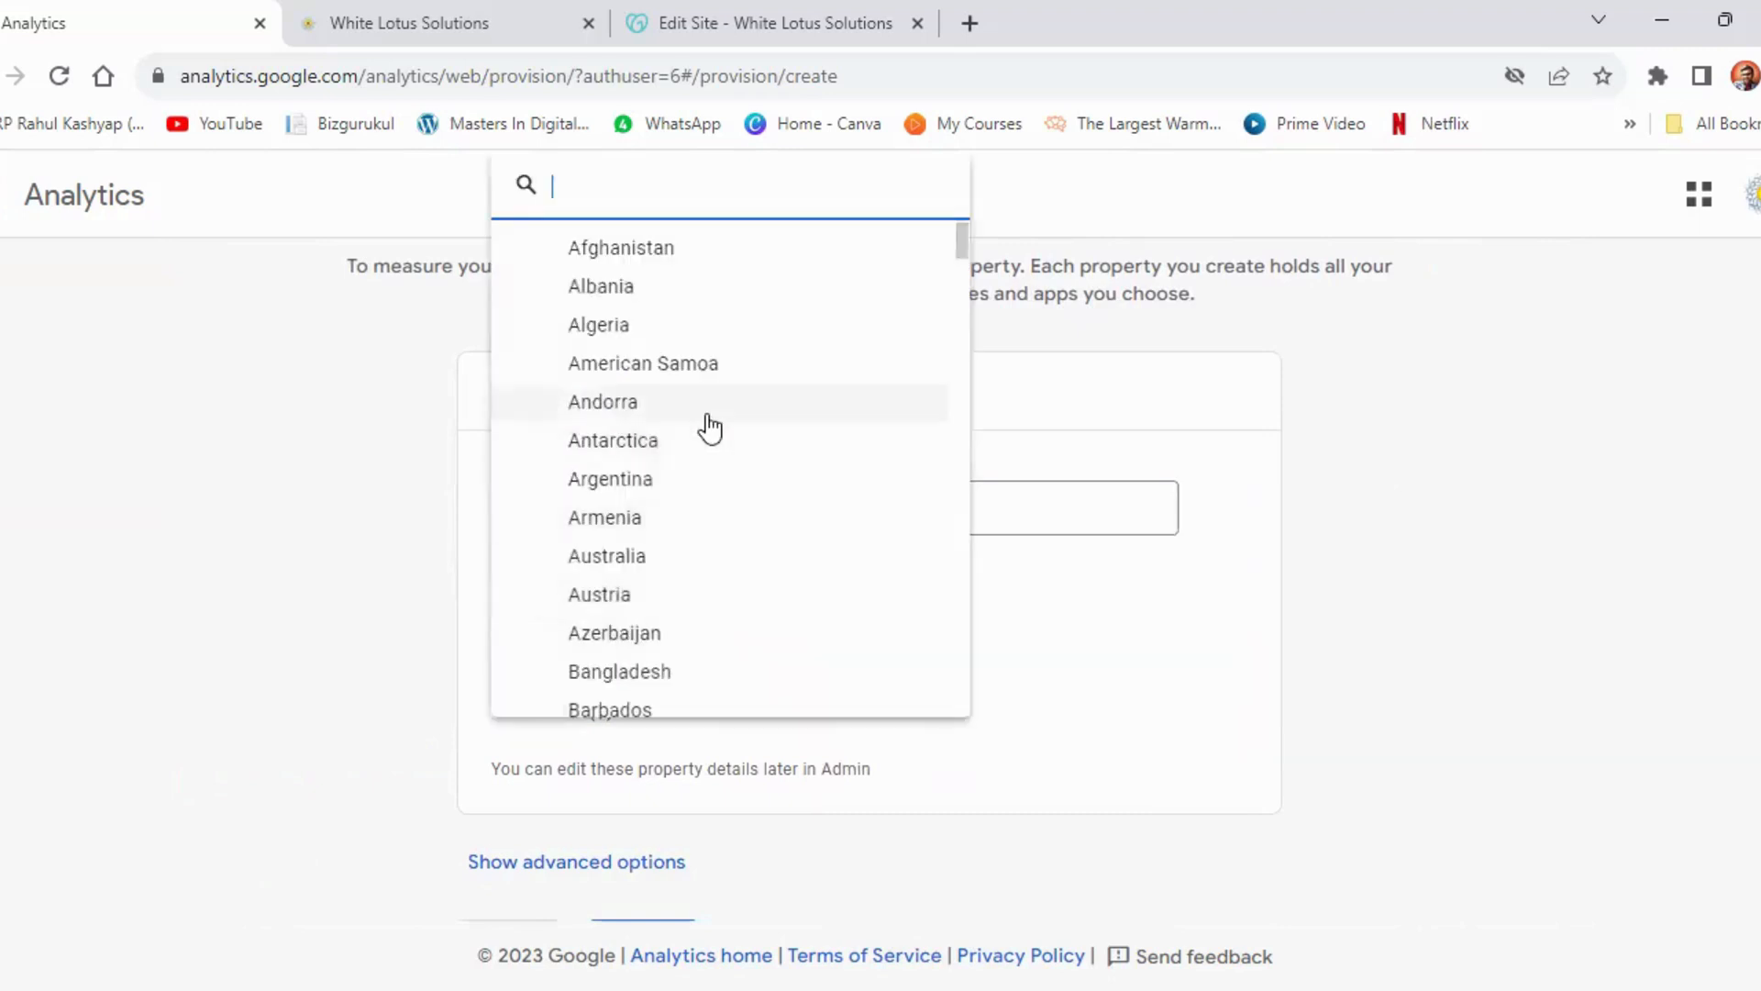
scroll(711, 431, down, 5)
scroll(711, 439, down, 20)
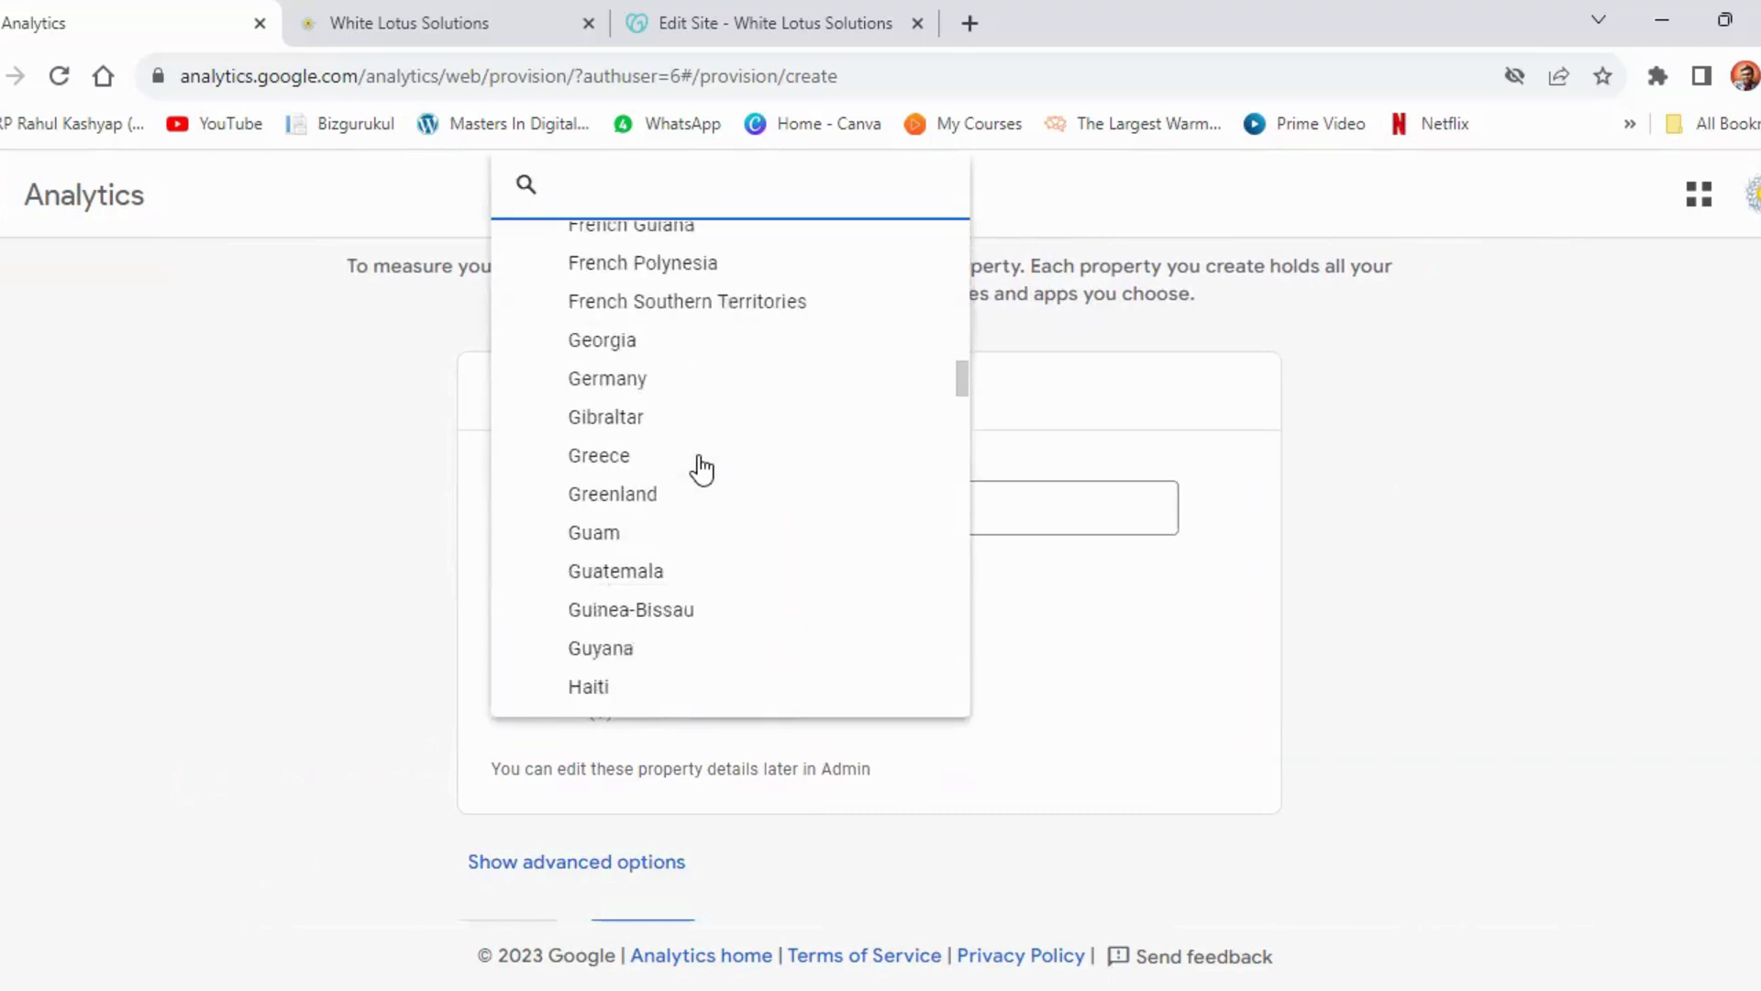
scroll(700, 463, down, 2)
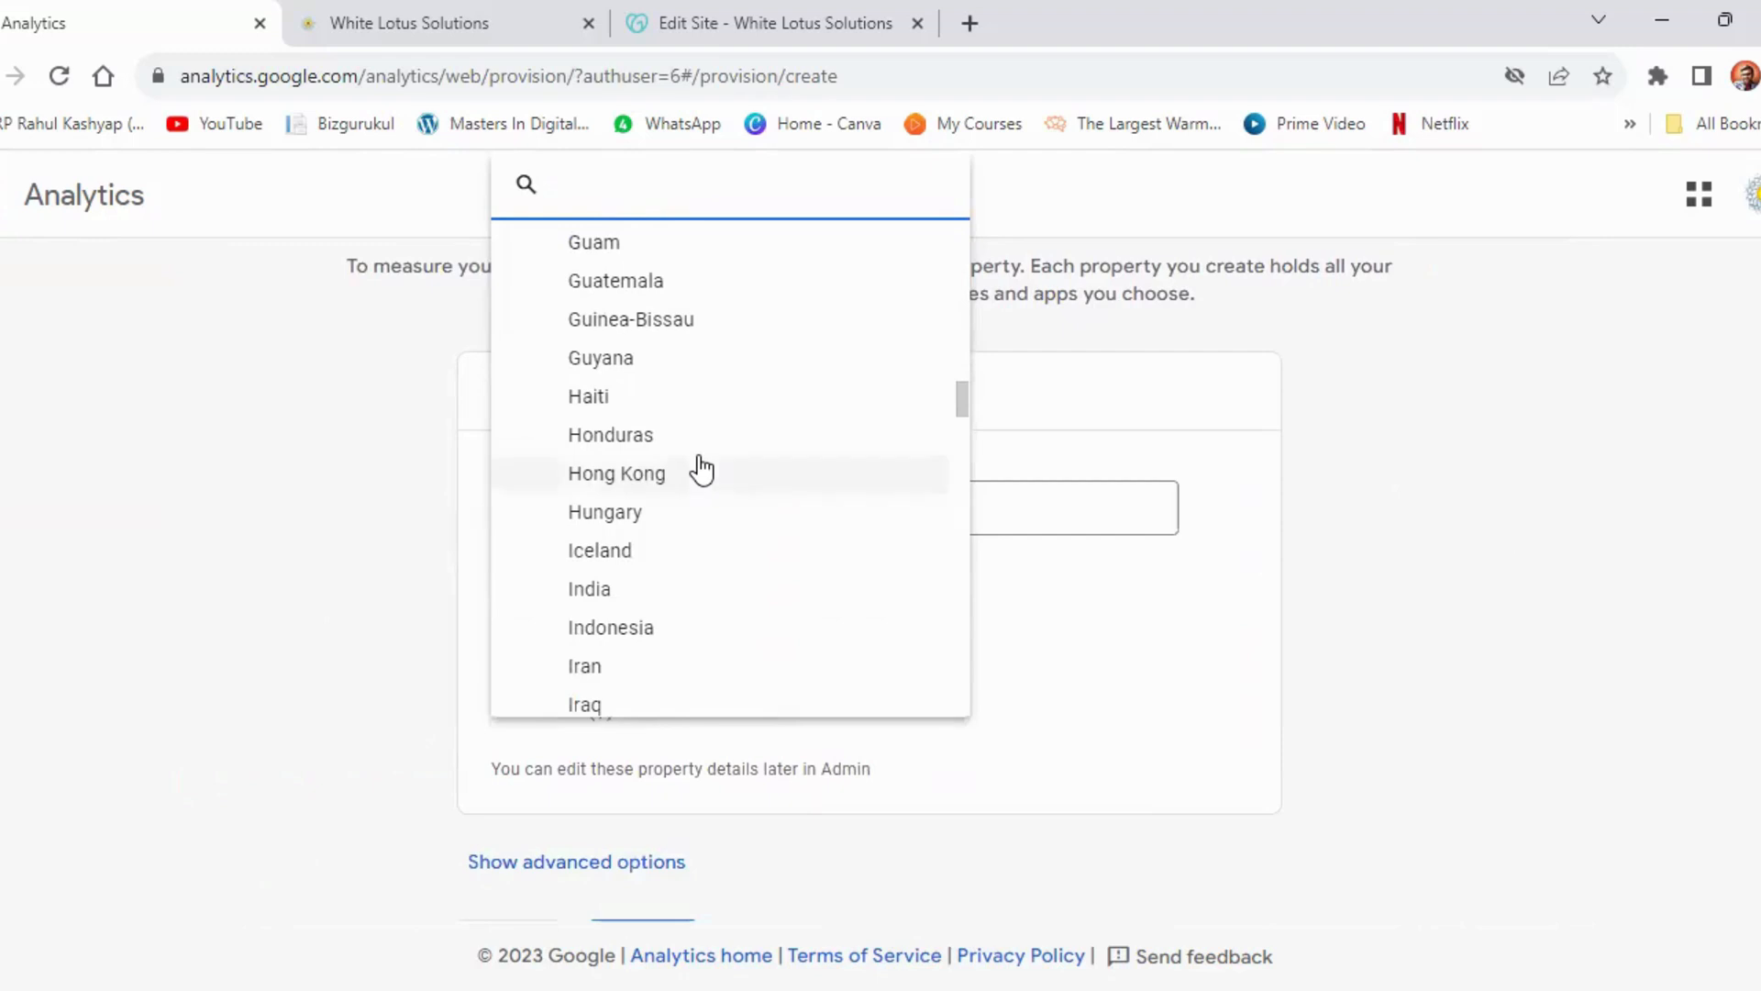
click(626, 589)
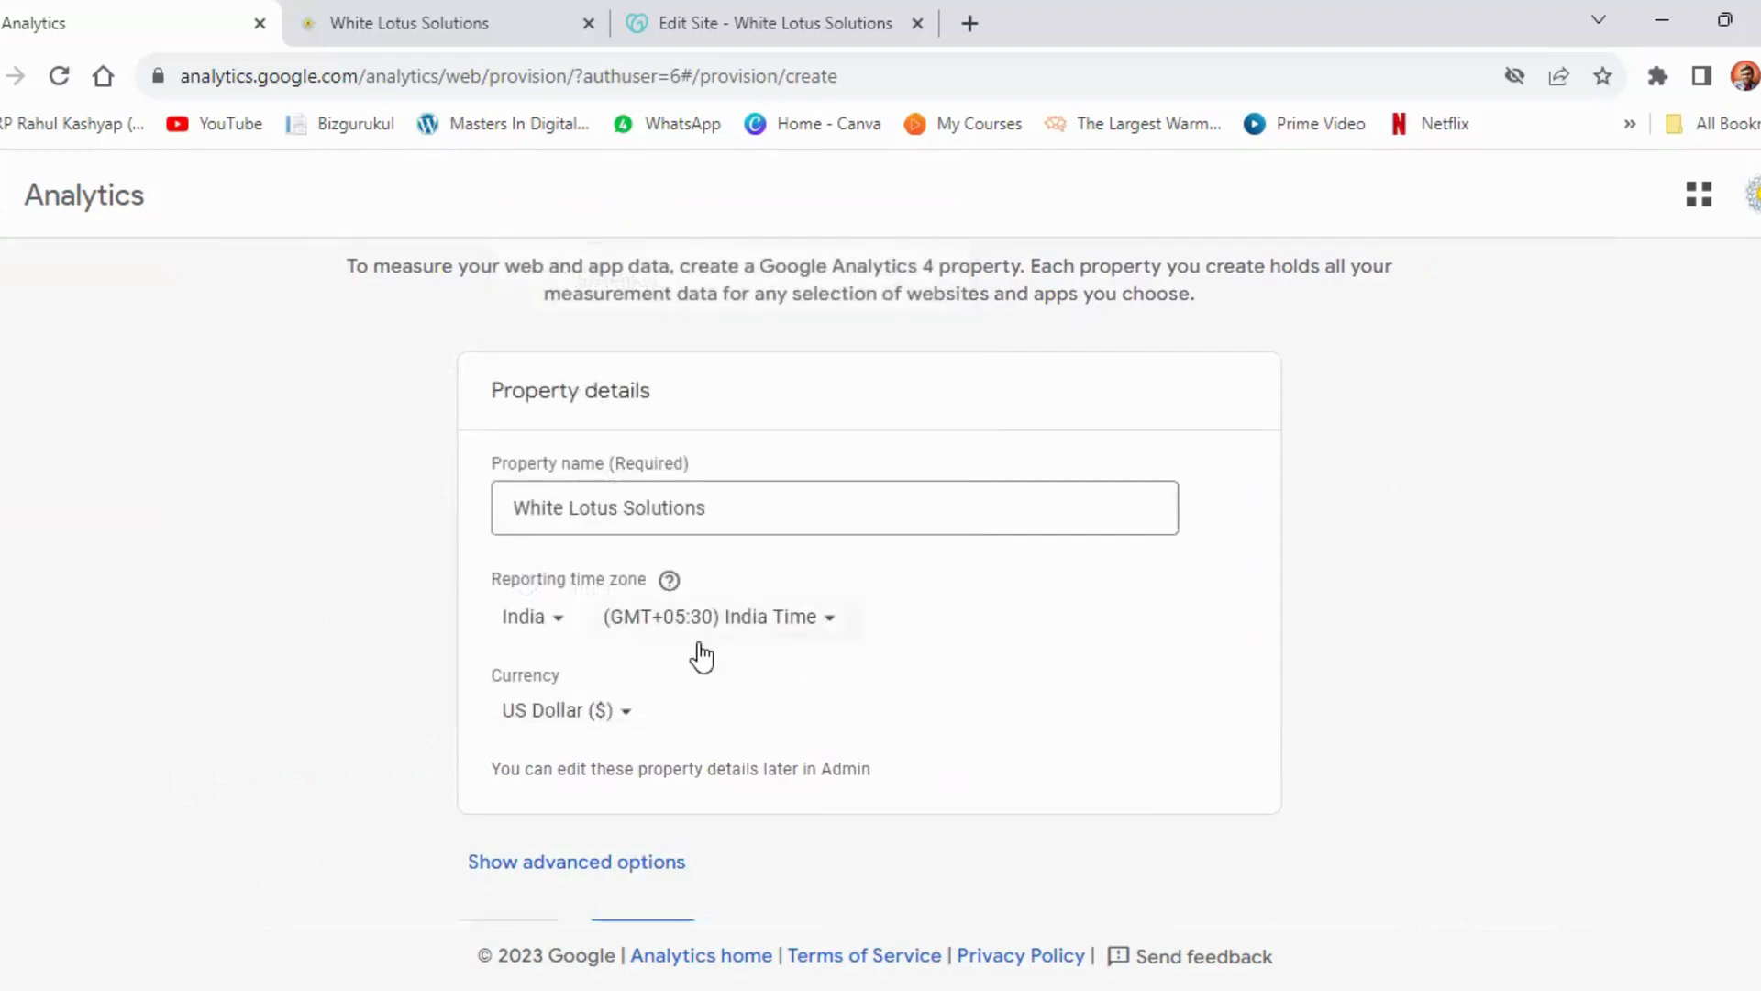
Set the property's currency to Indian Rupee (₹) and proceed to the business details
click(609, 716)
scroll(687, 505, down, 2)
scroll(687, 510, down, 4)
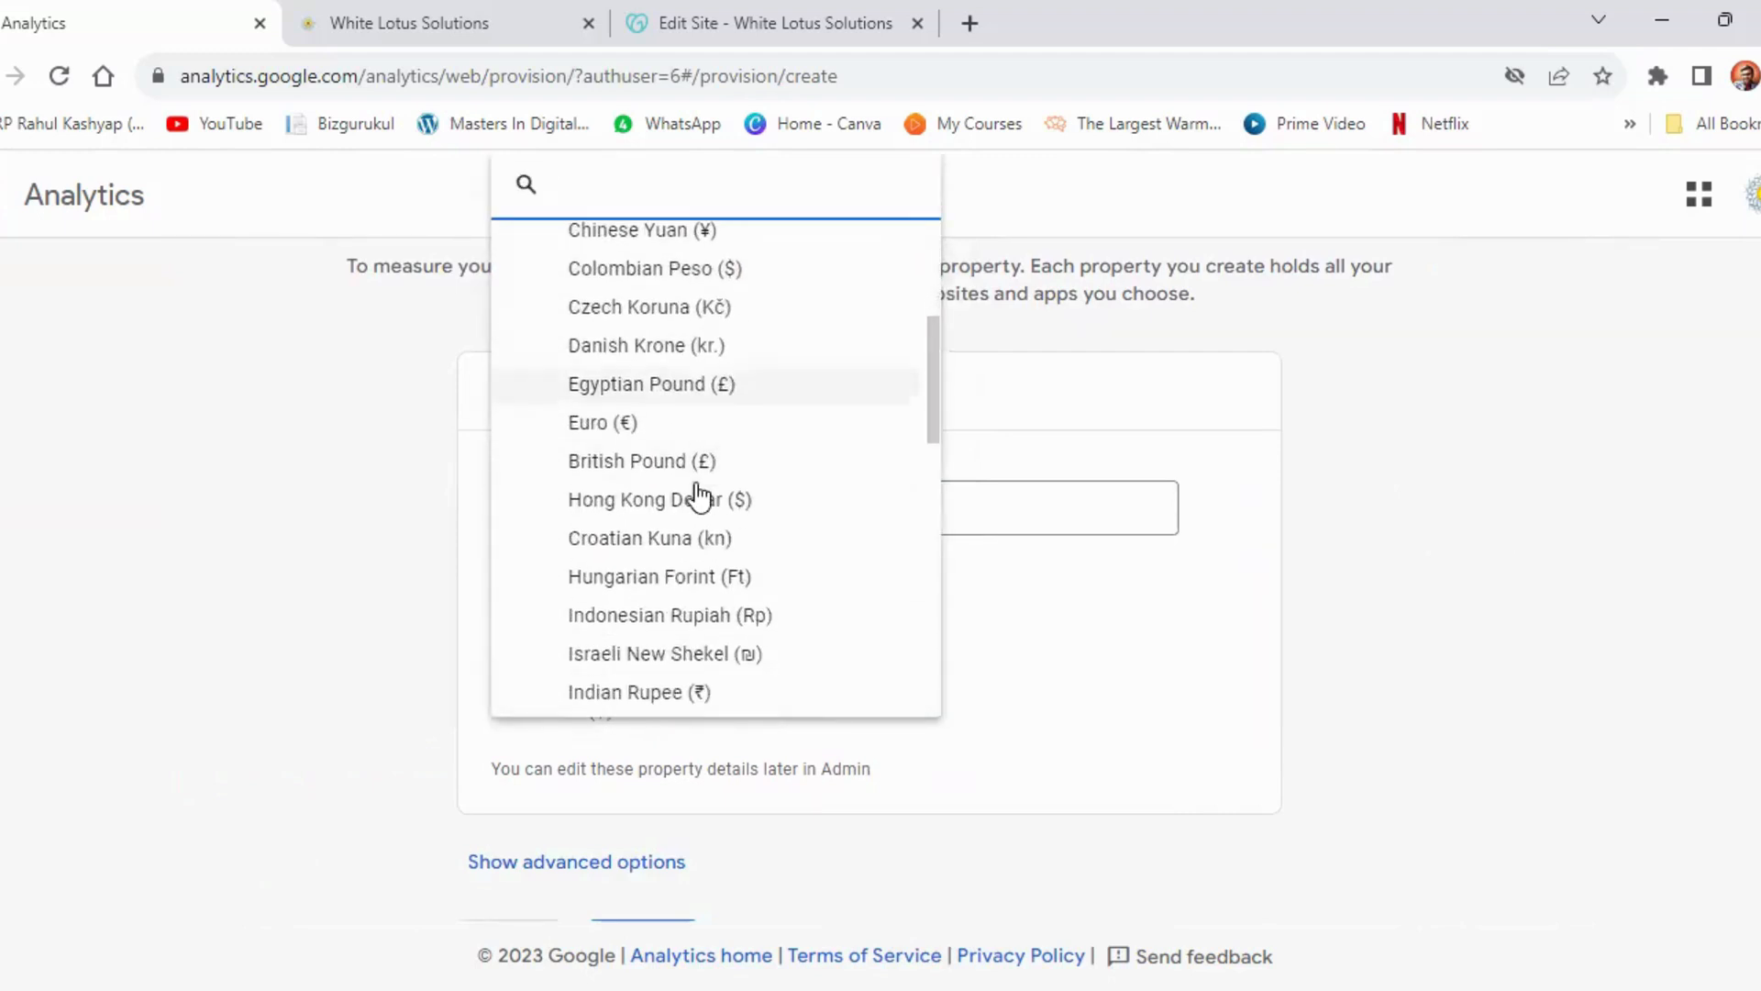
click(676, 505)
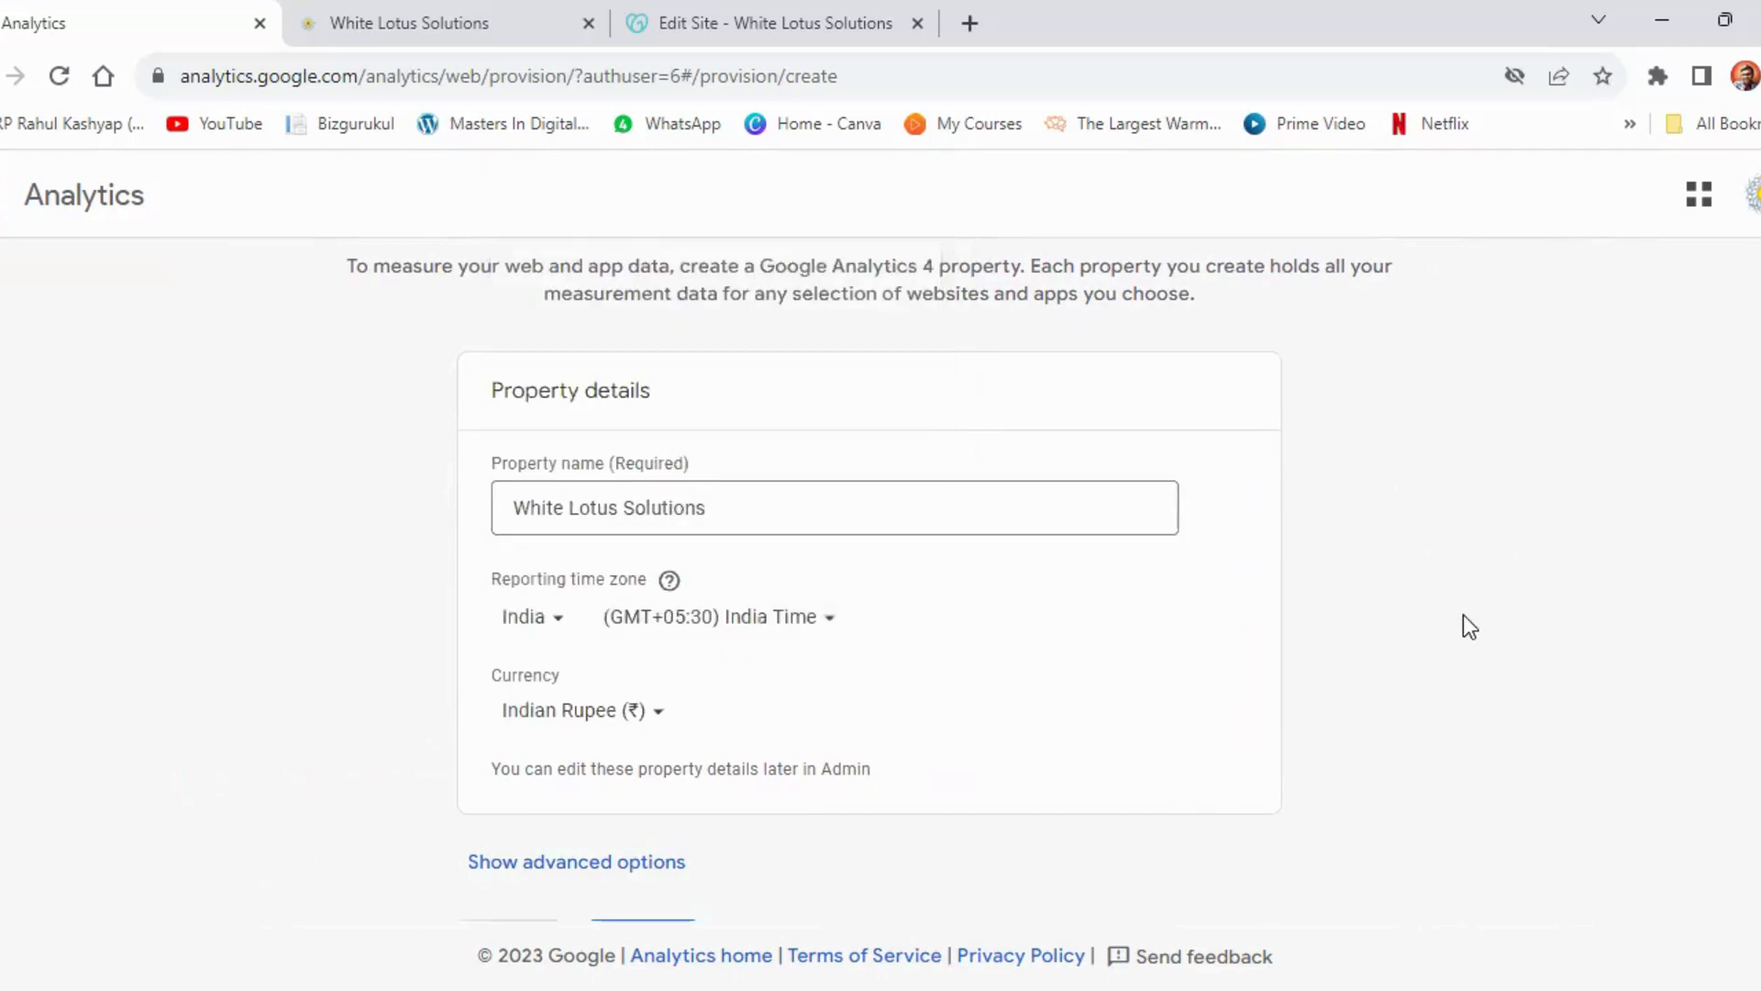
scroll(1440, 613, down, 1)
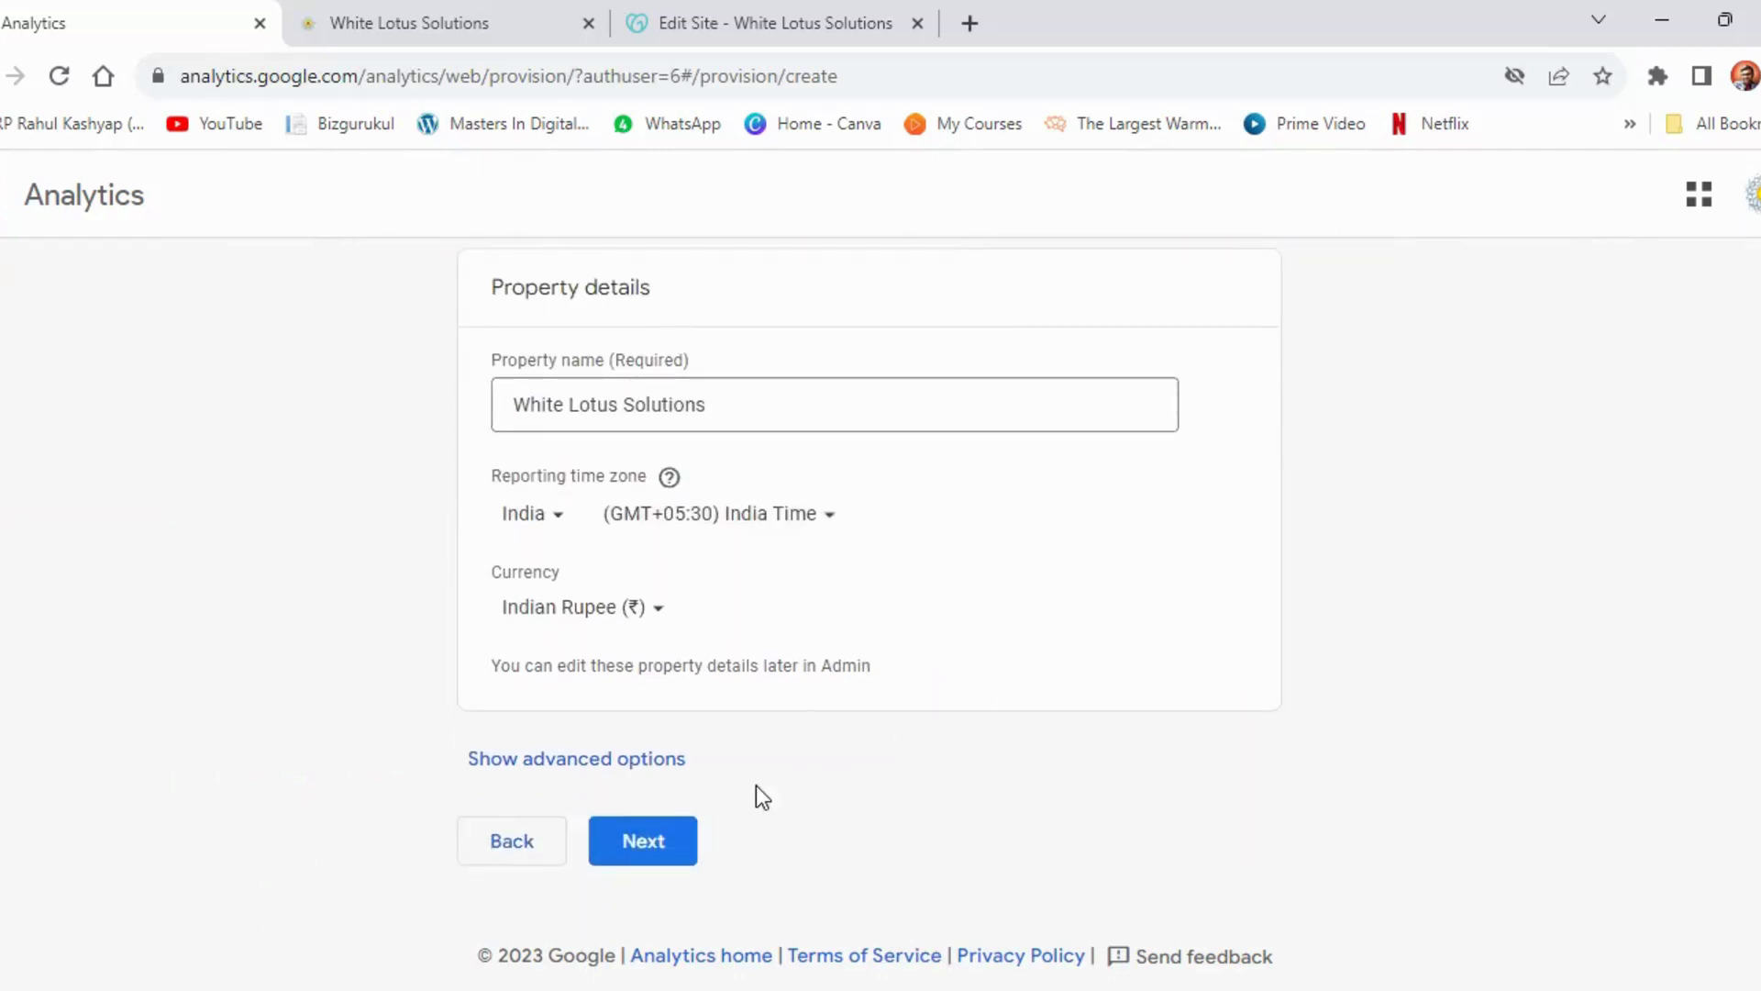
click(685, 839)
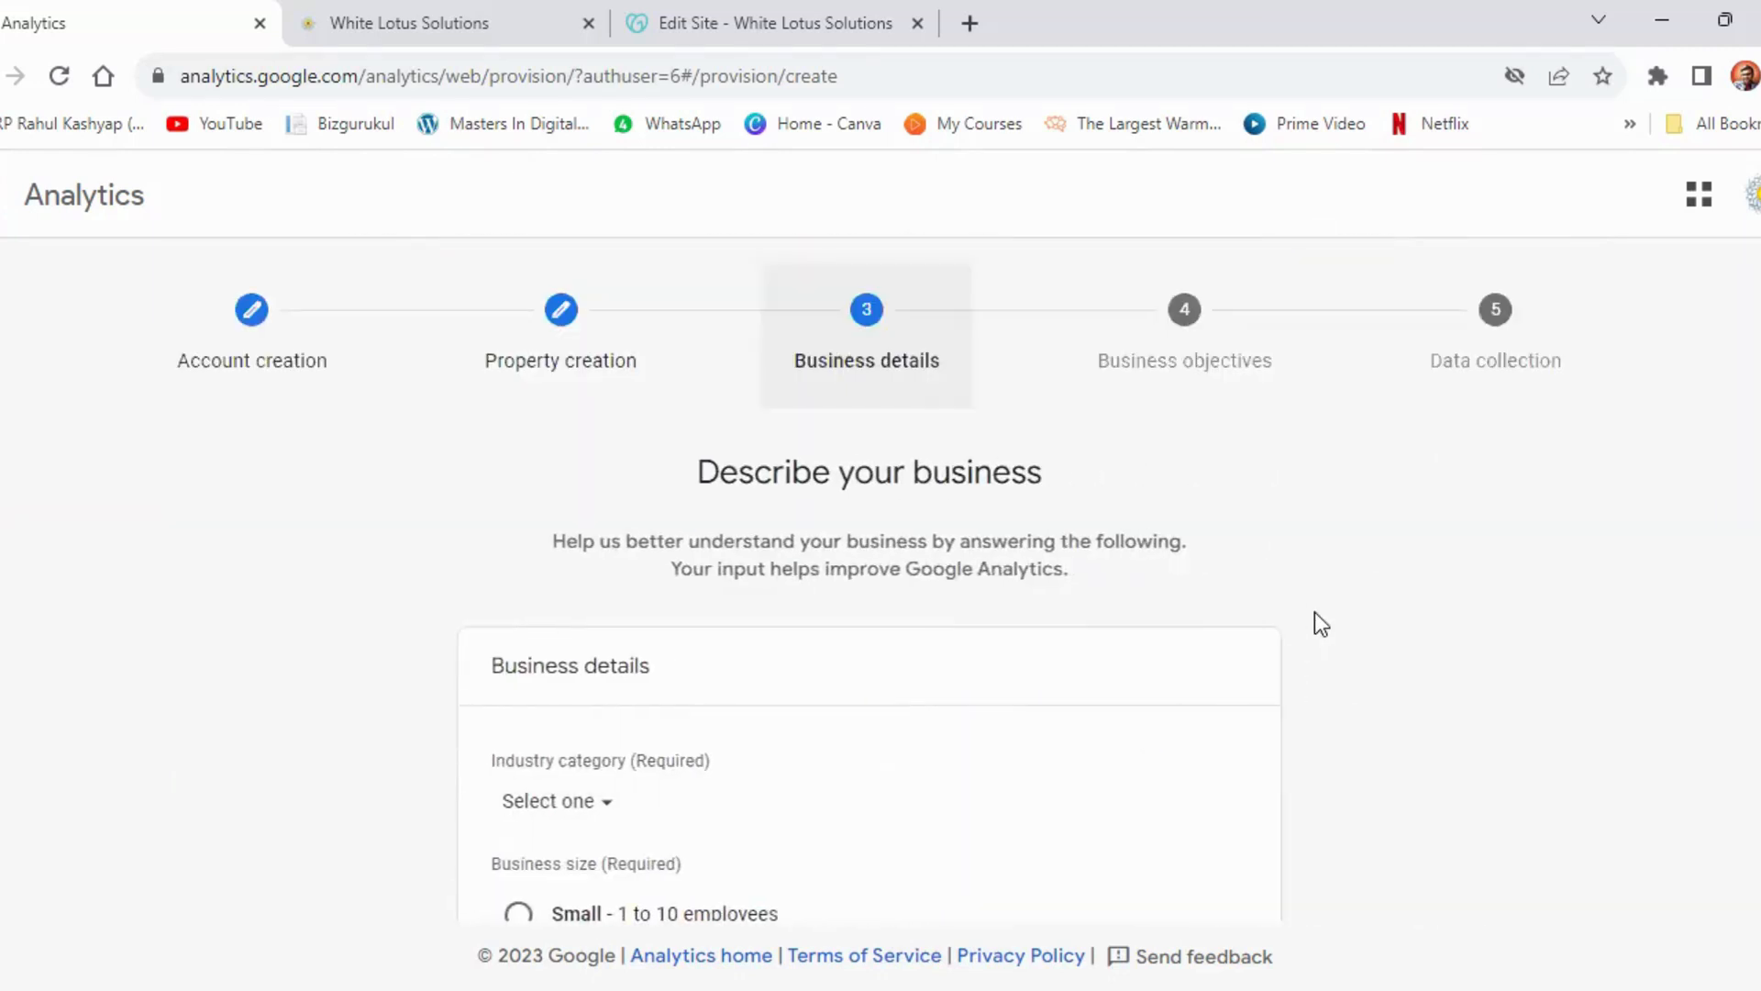
Set the industry category to Other Business Activity and the business size to Medium - 11 to 100 employees
scroll(1315, 614, down, 3)
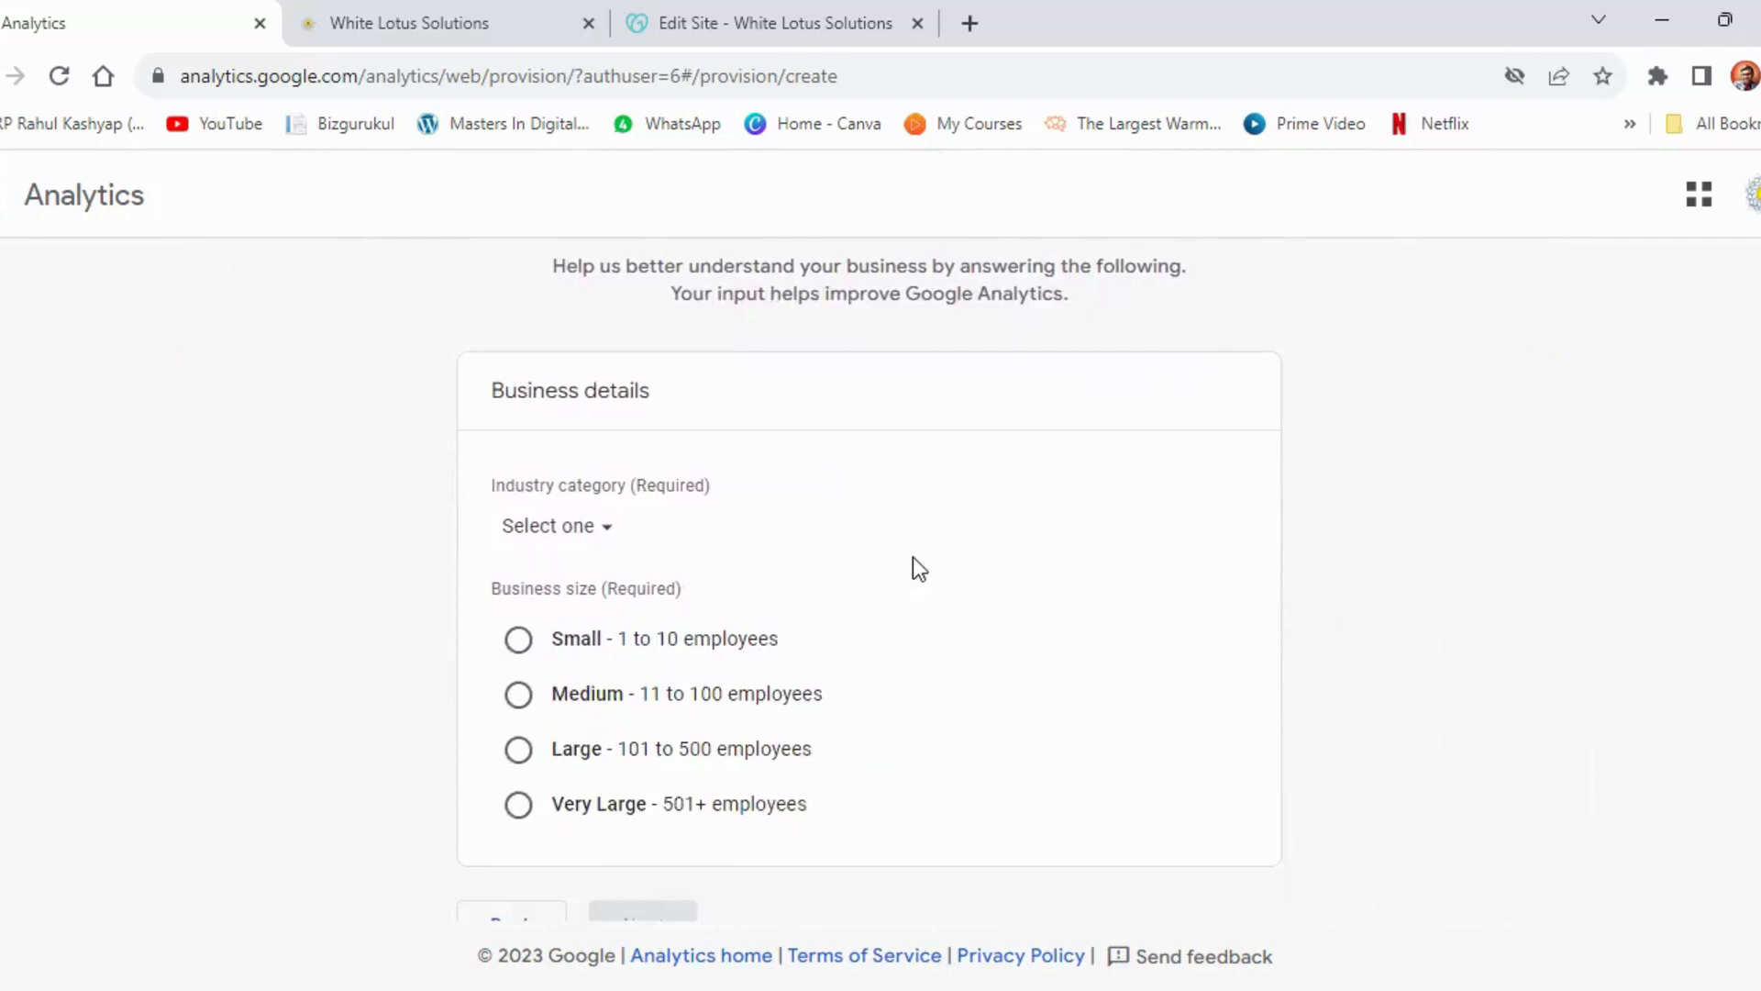
click(605, 540)
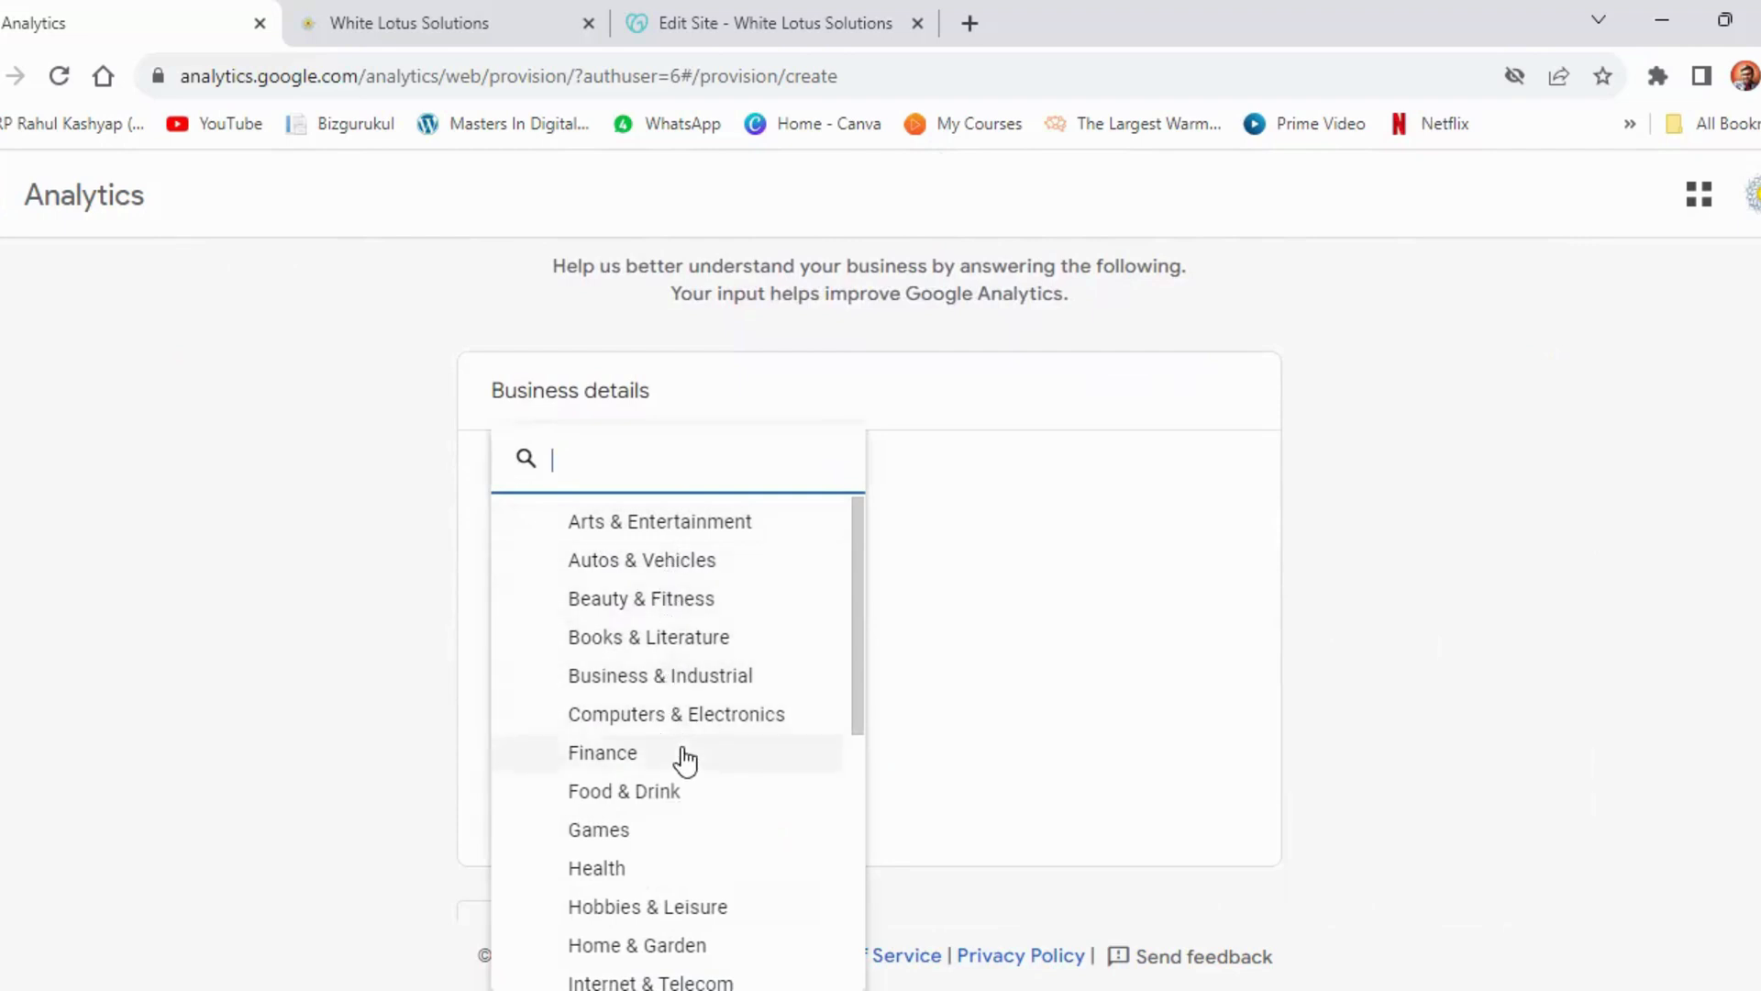
scroll(680, 754, down, 3)
scroll(685, 759, down, 3)
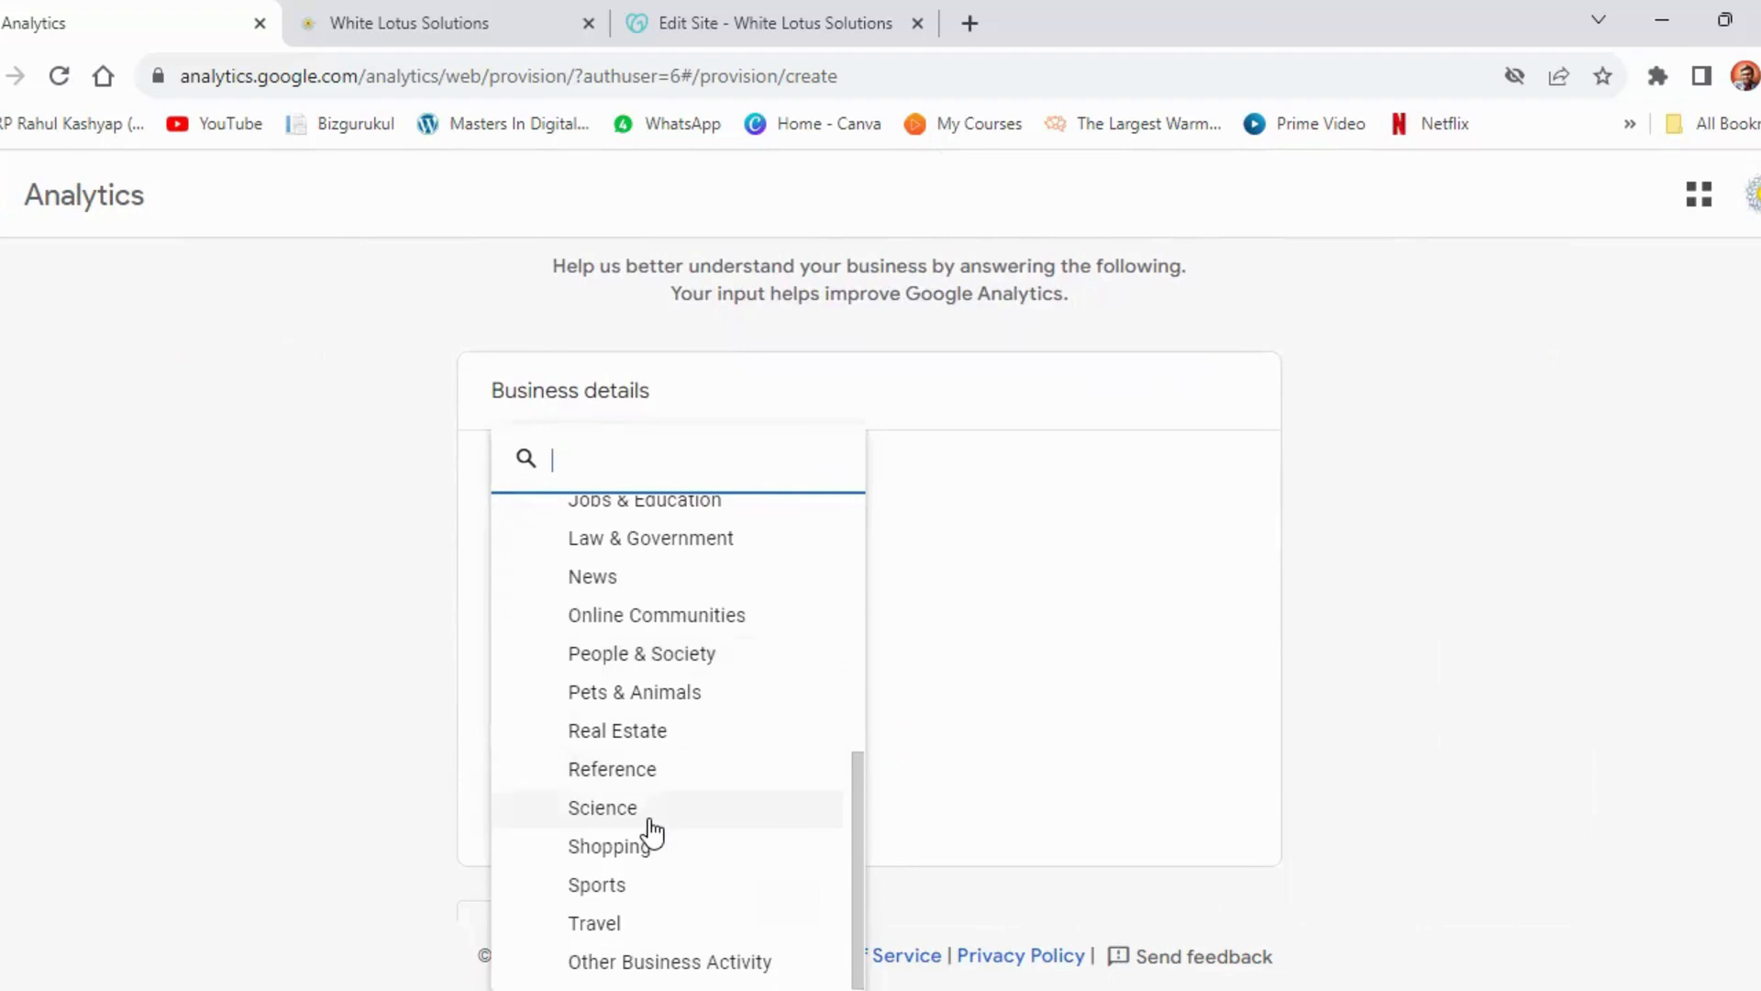
scroll(699, 711, up, 6)
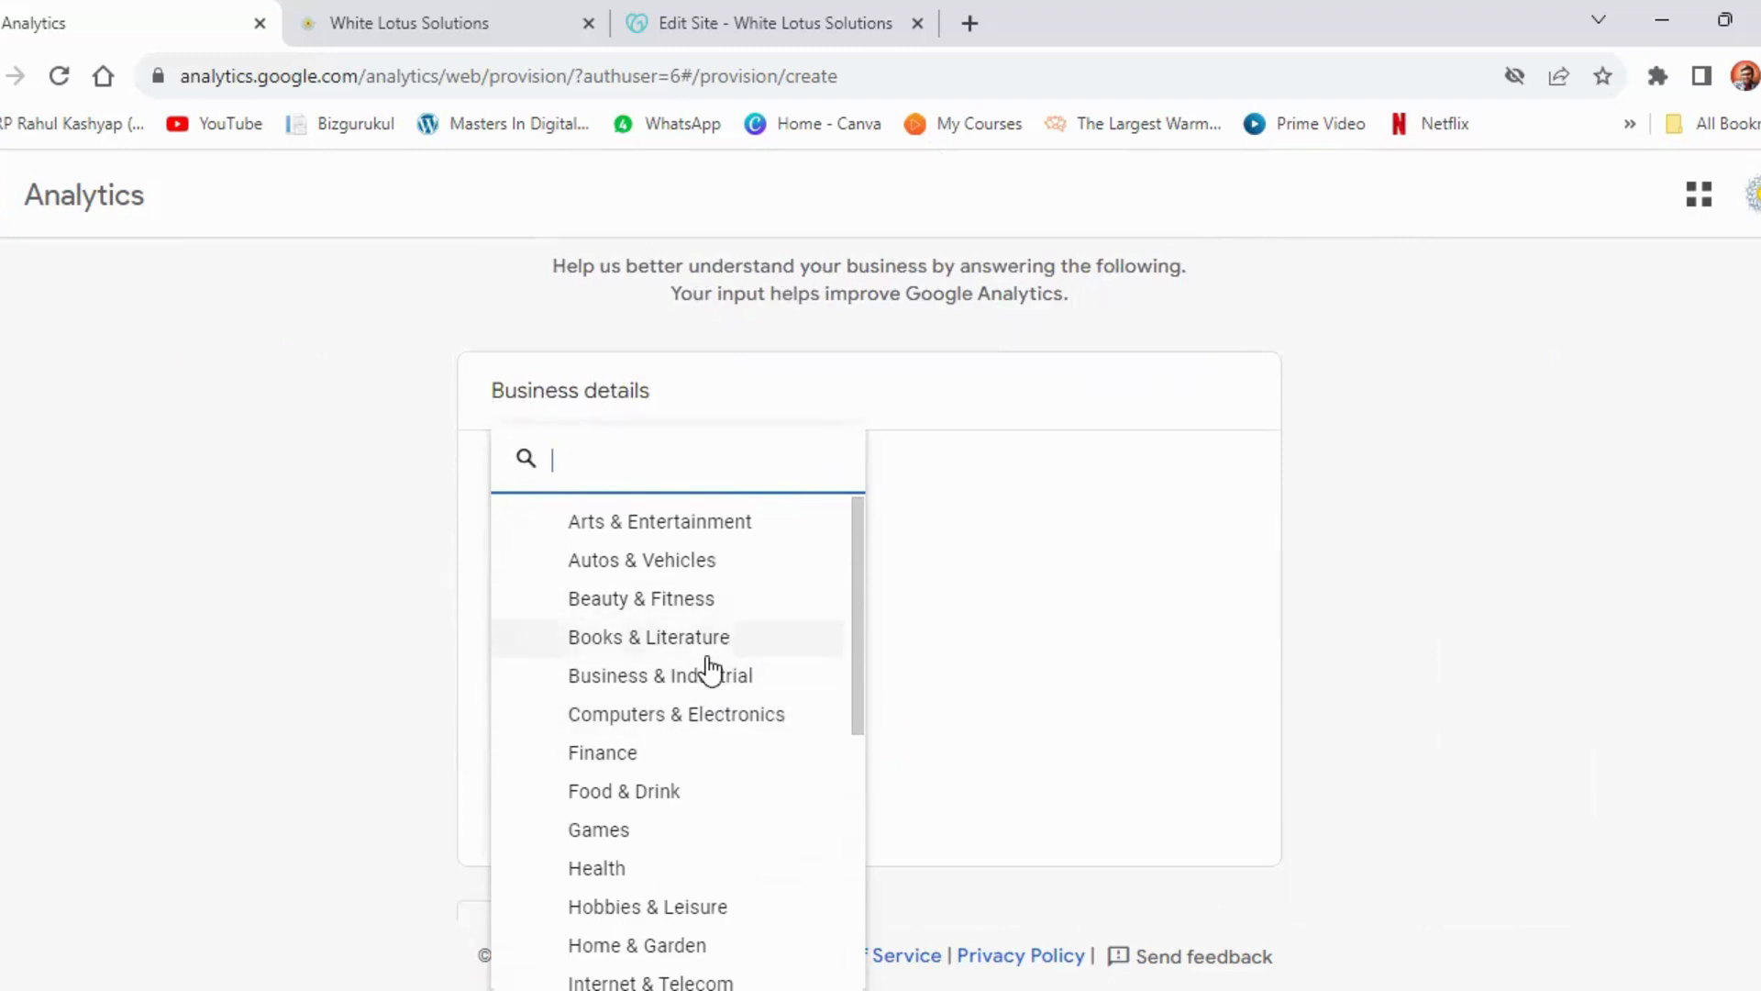
scroll(707, 647, down, 4)
scroll(708, 650, down, 2)
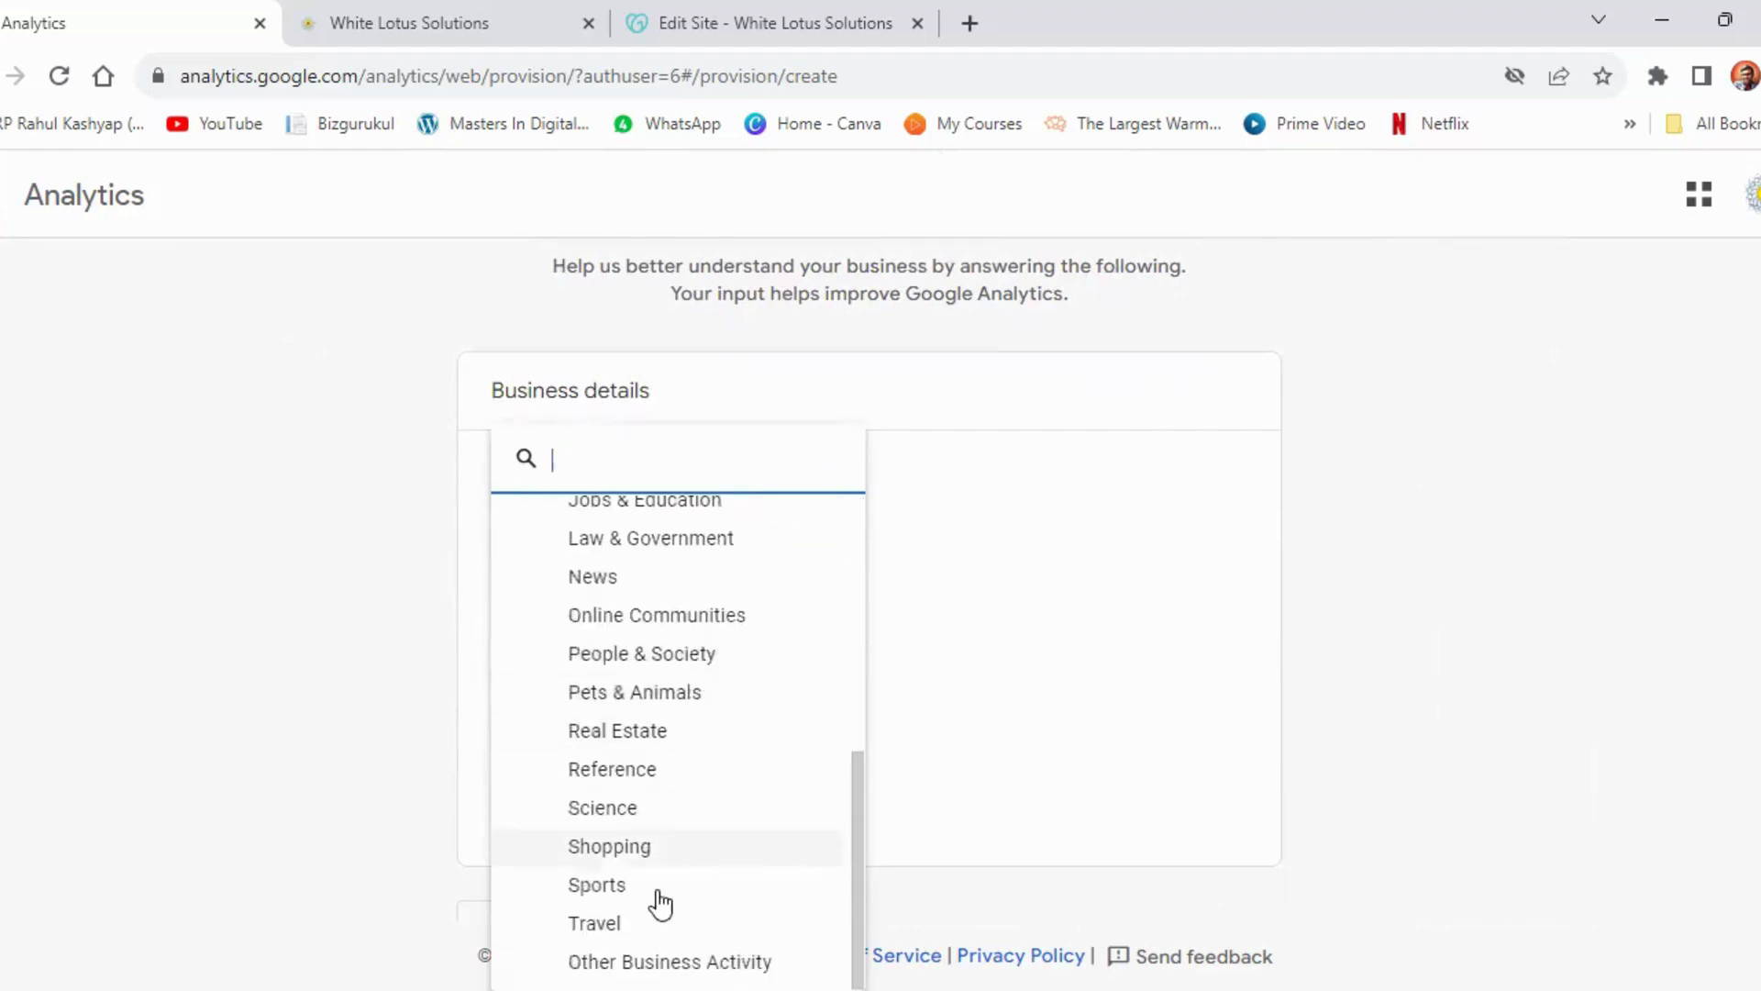
click(633, 963)
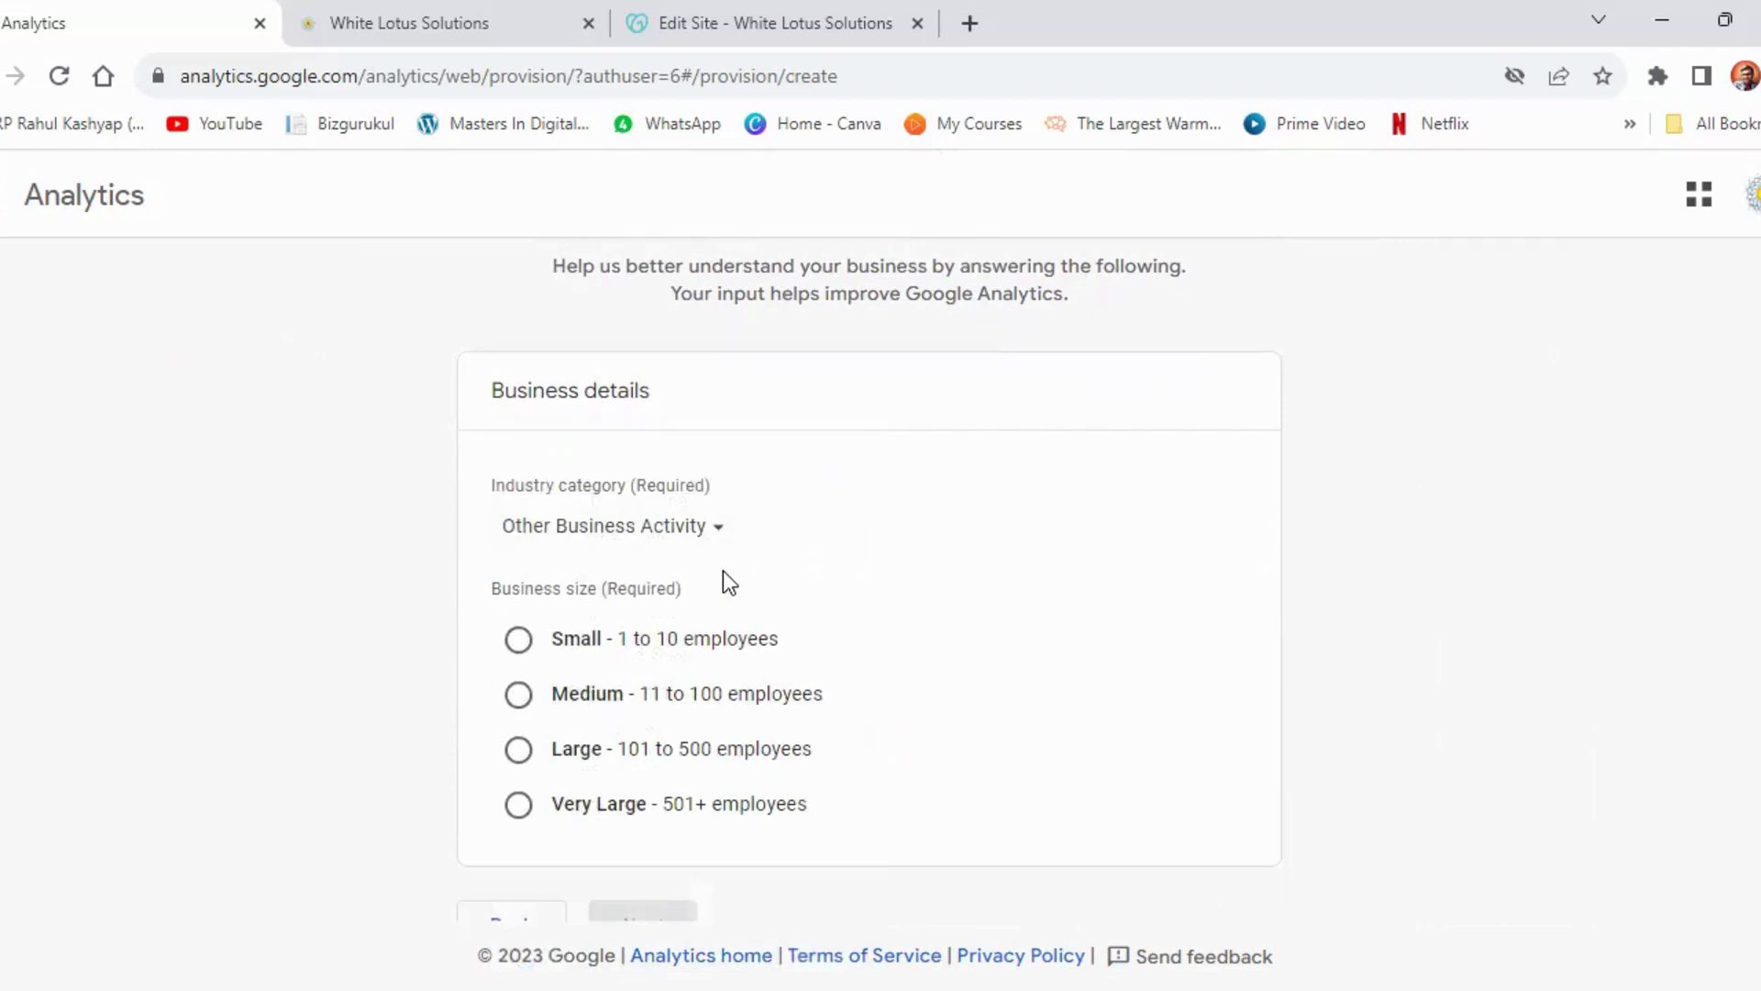
click(519, 696)
scroll(1284, 565, down, 1)
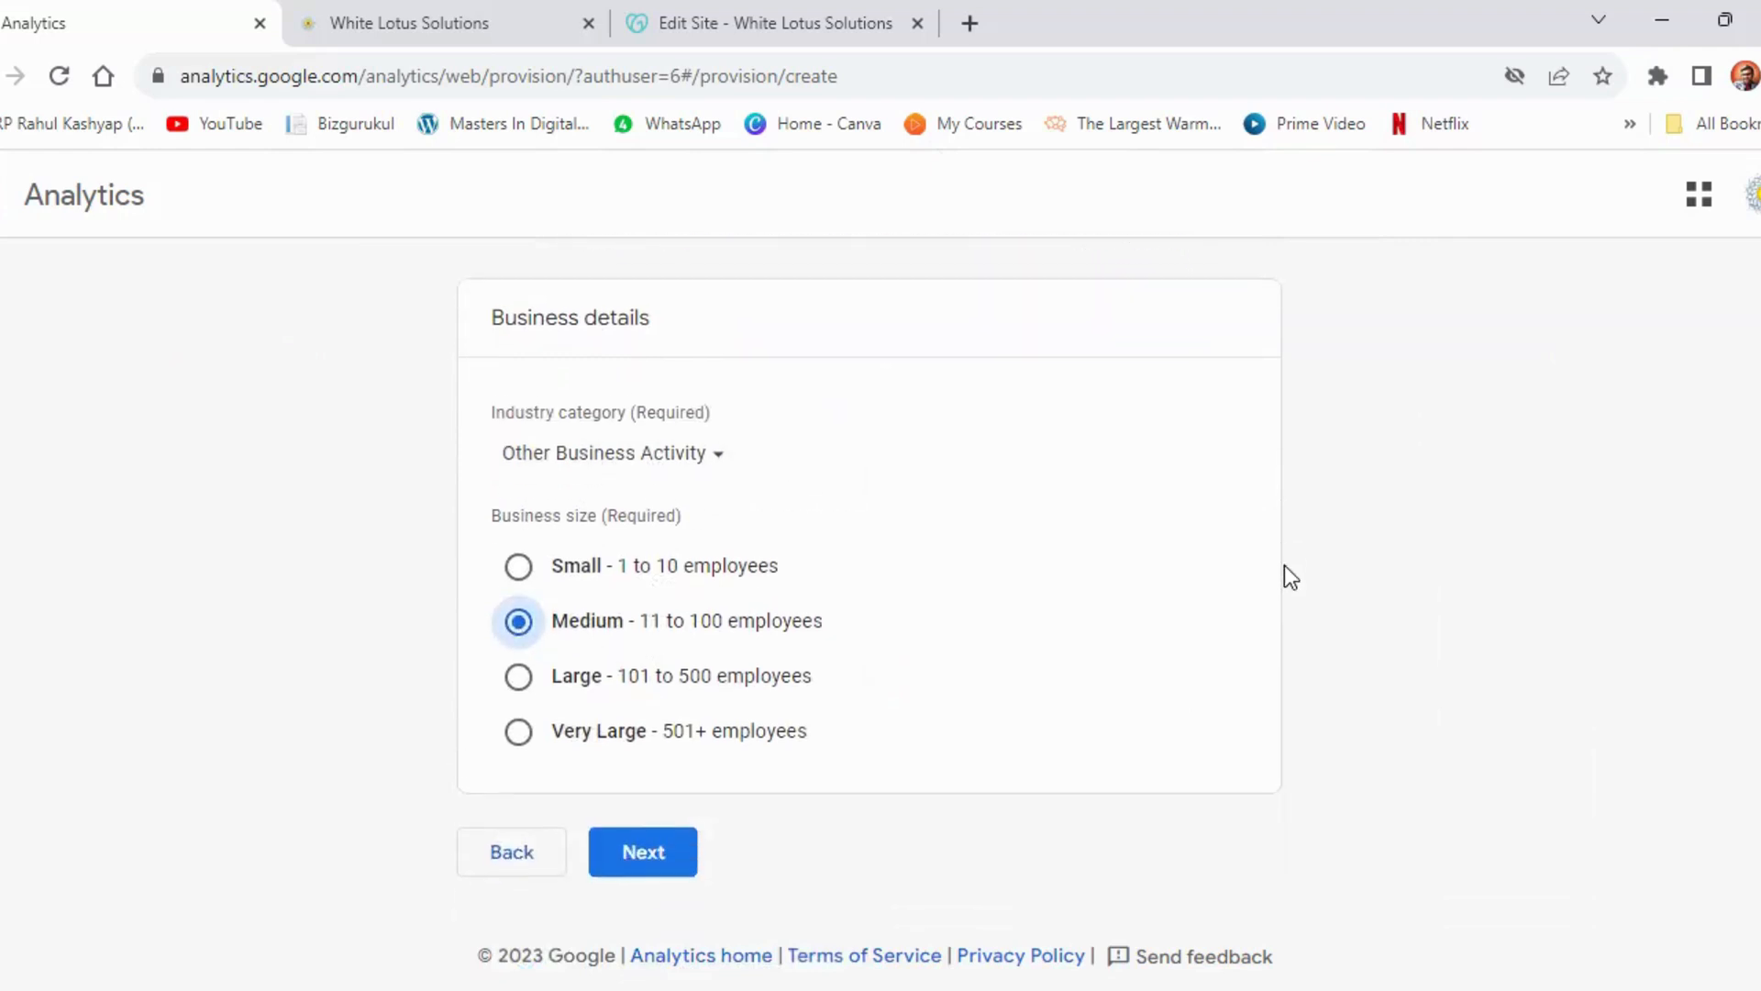
Proceed from the business details to the business objectives and review the available options
click(677, 842)
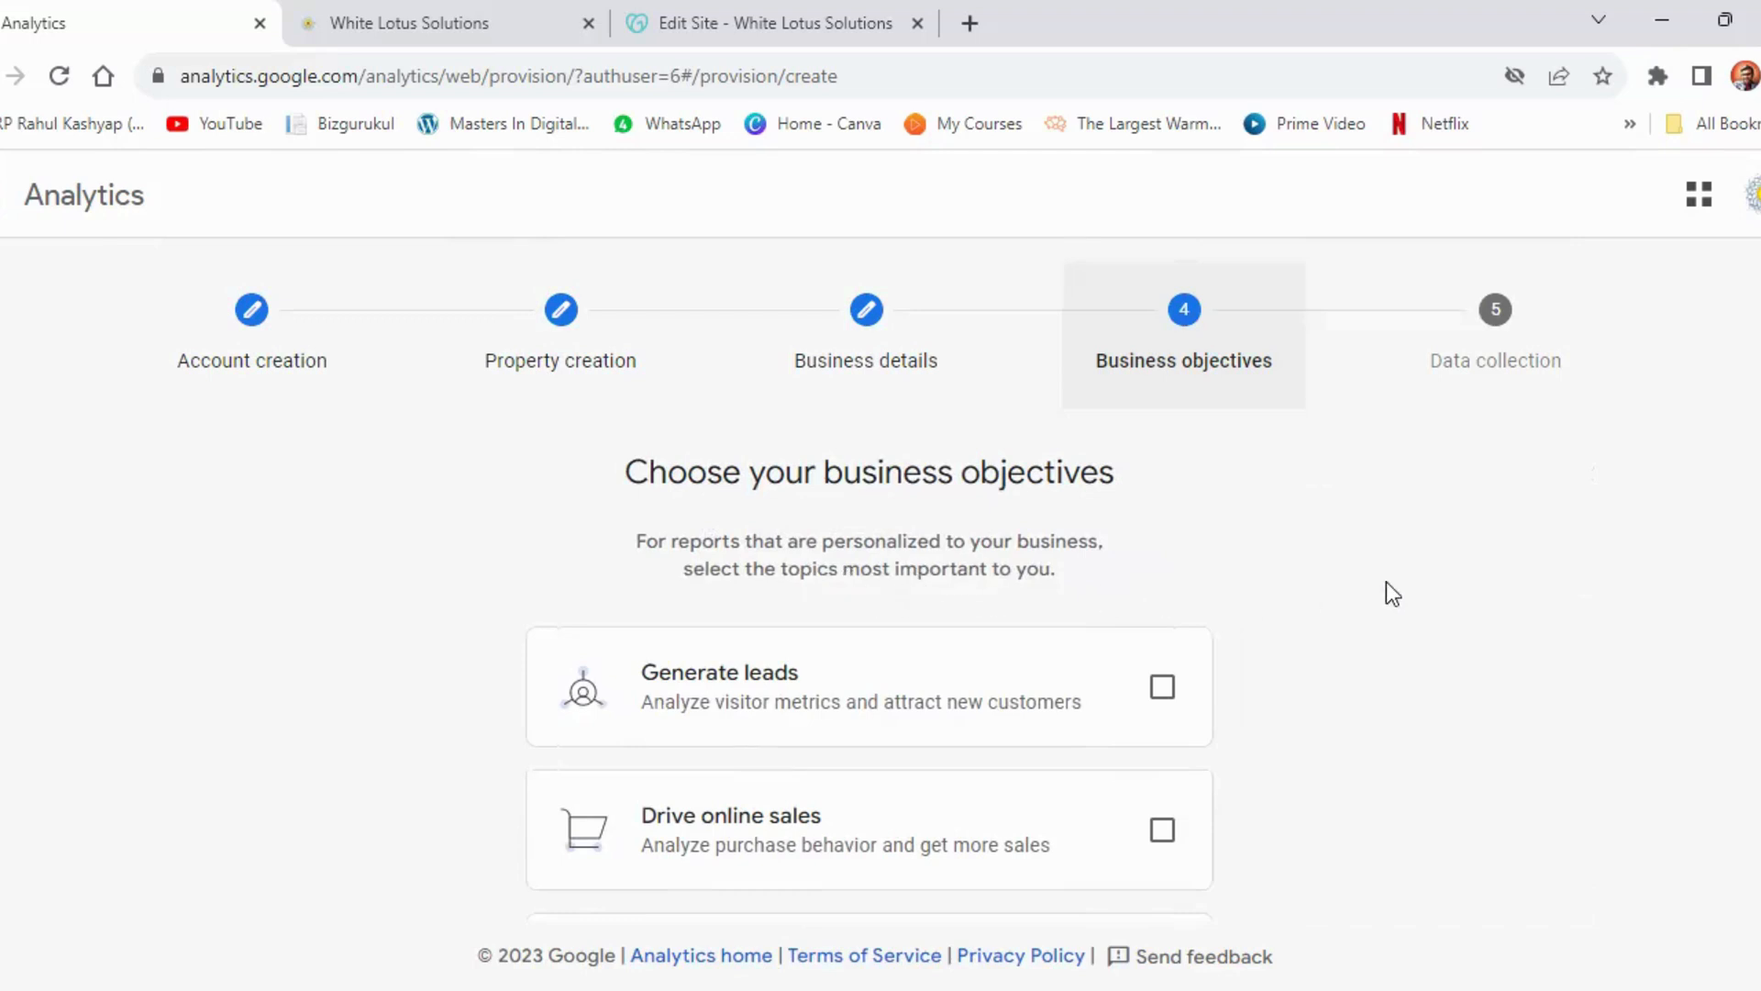
scroll(1392, 594, down, 3)
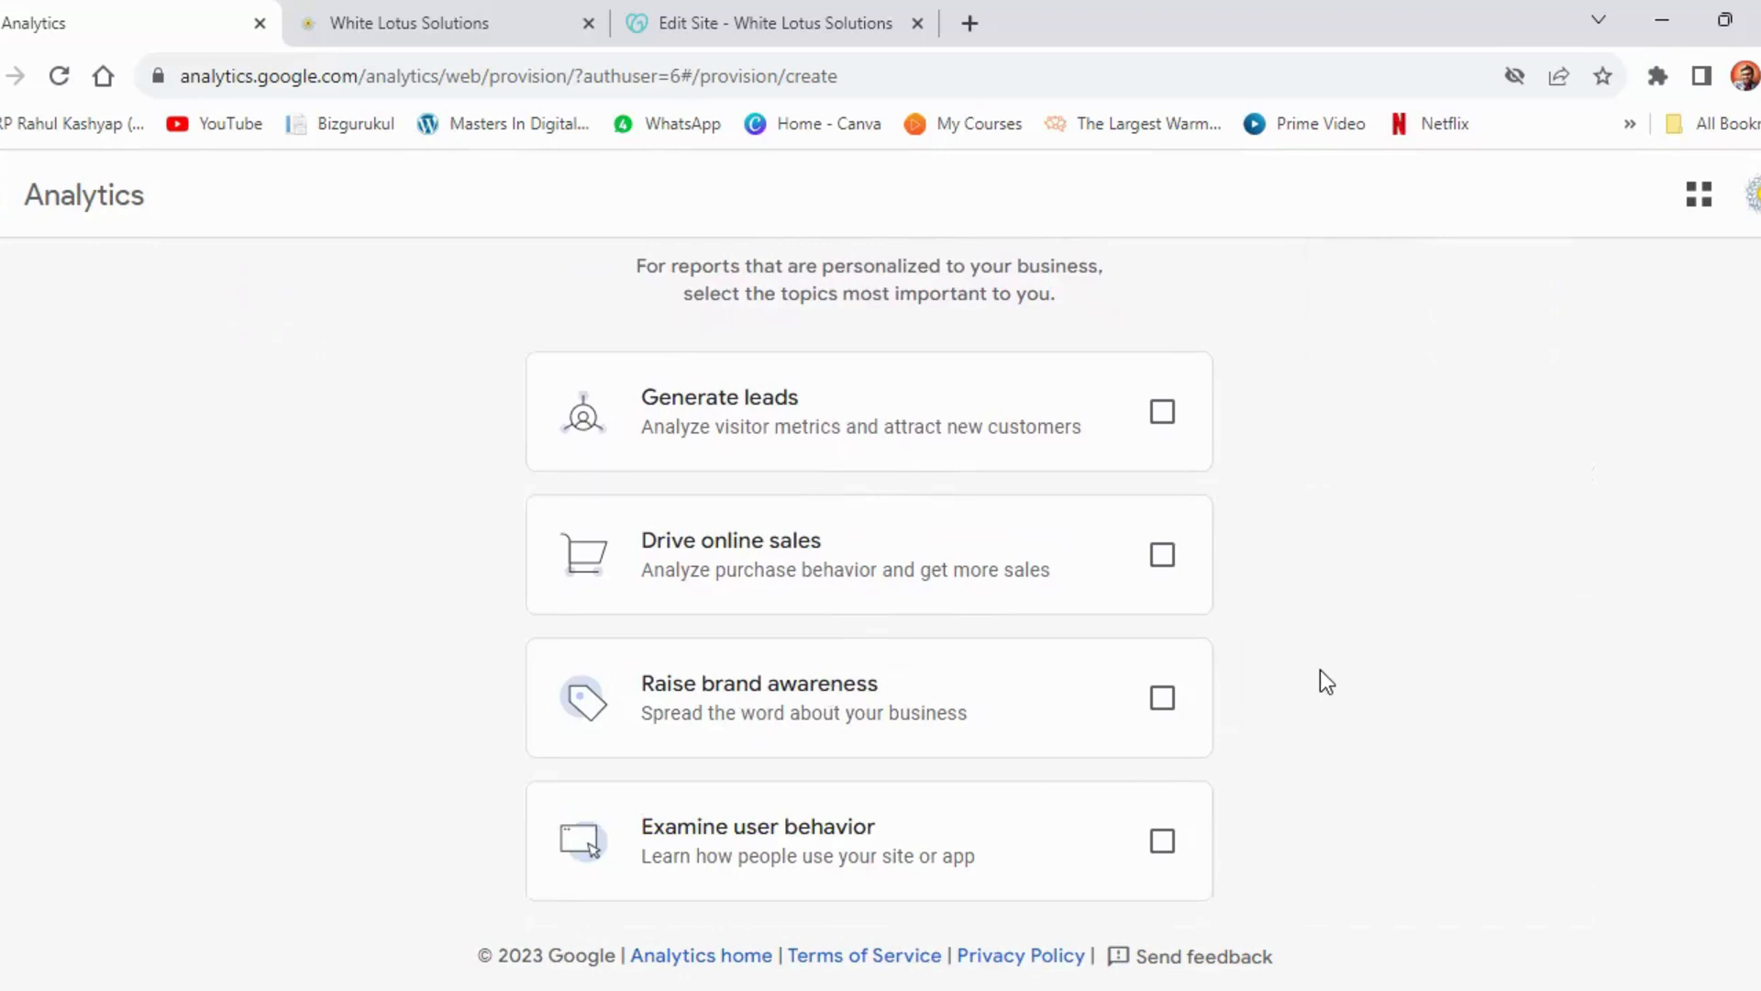
scroll(1321, 679, down, 2)
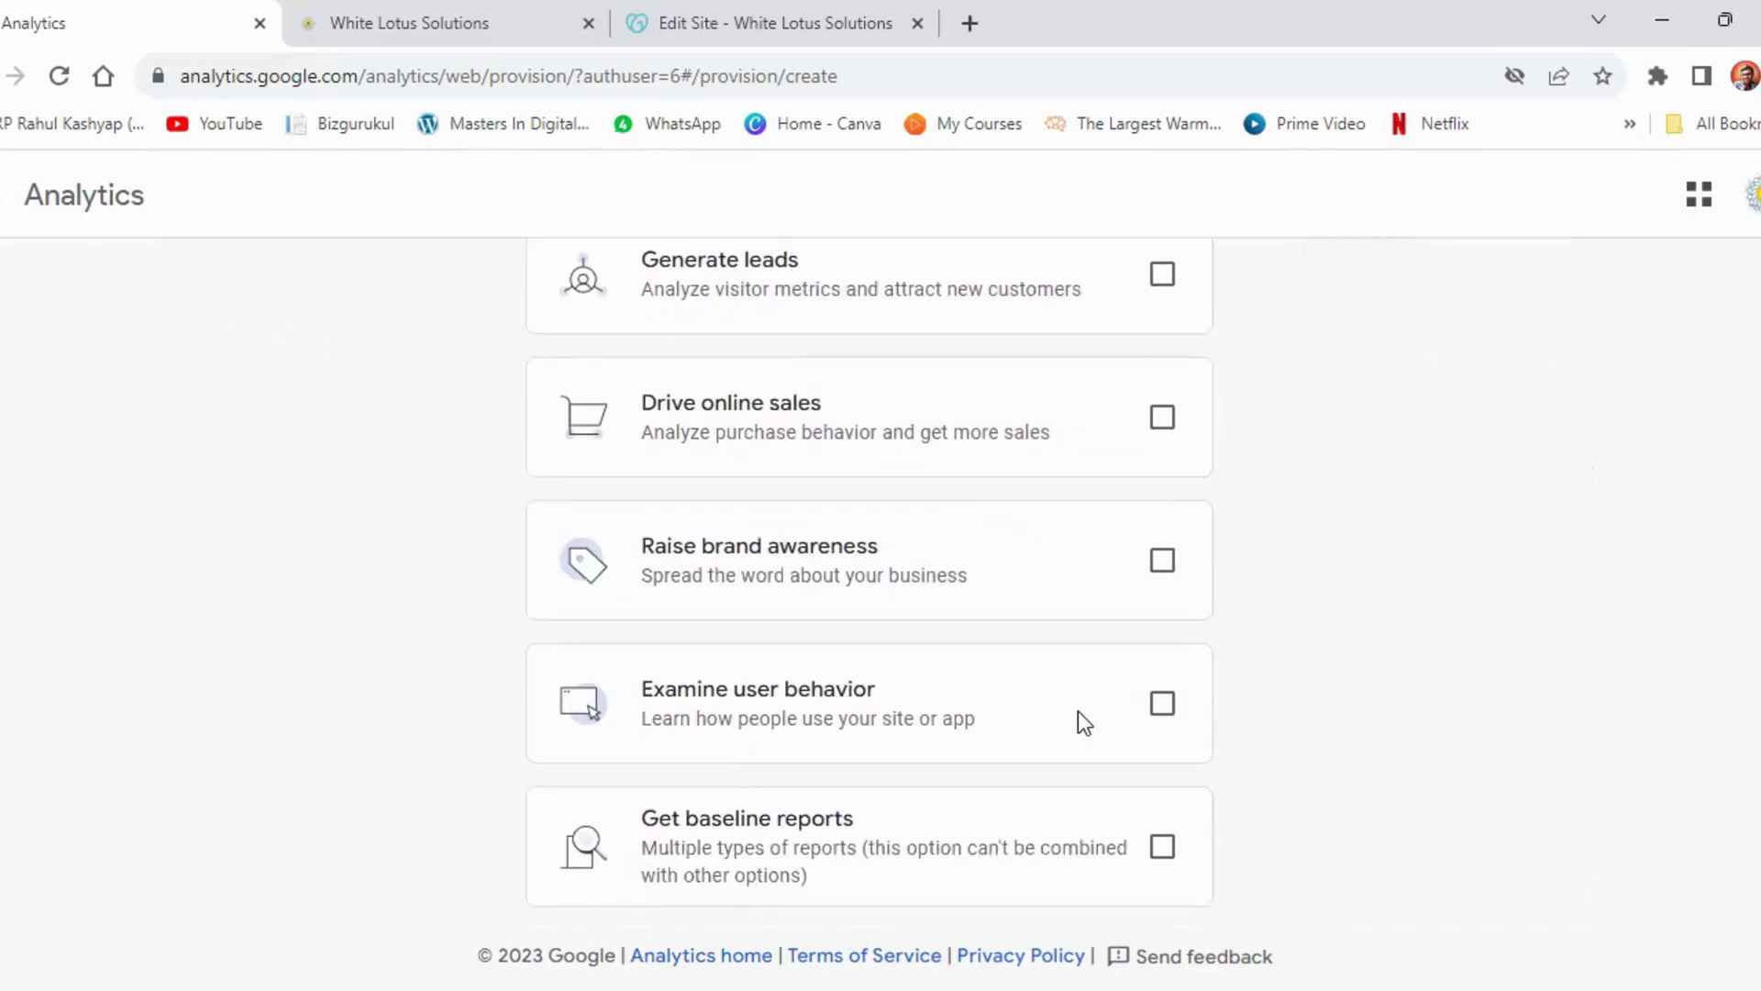
scroll(1077, 712, up, 2)
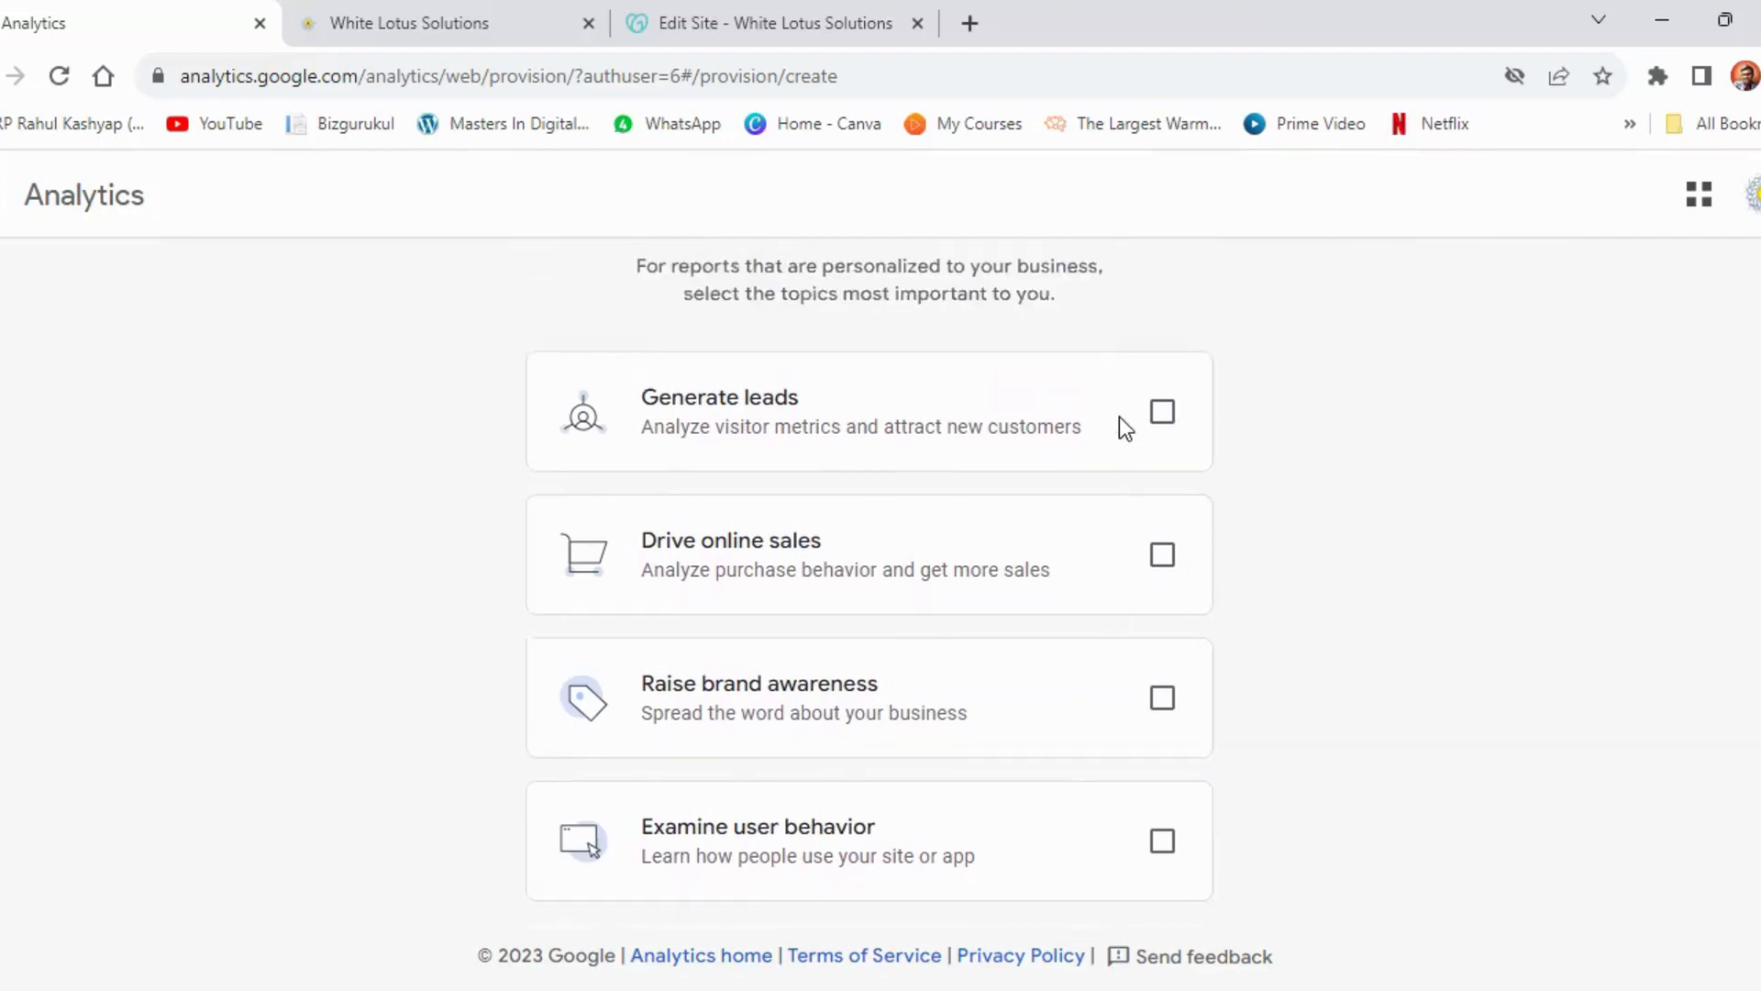
Select the objectives Generate leads, Drive online sales, Raise brand awareness and Examine user behavior
click(1165, 415)
click(1160, 561)
click(1162, 697)
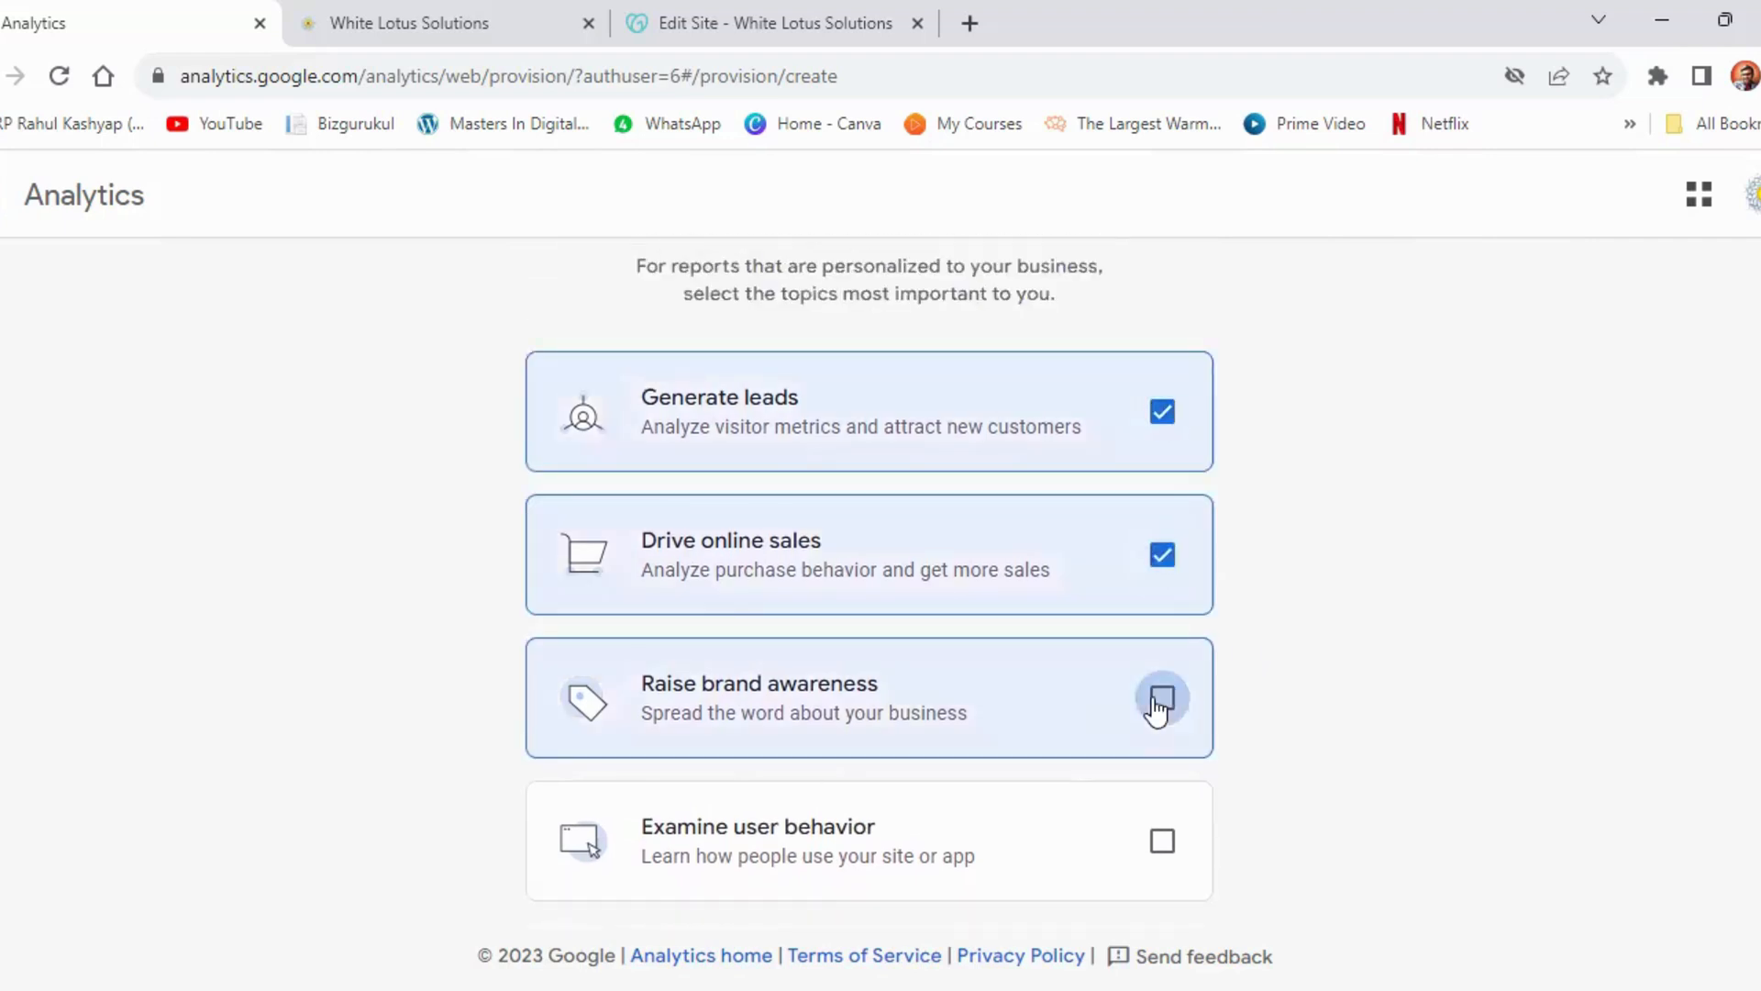
scroll(1224, 657, down, 2)
click(1163, 705)
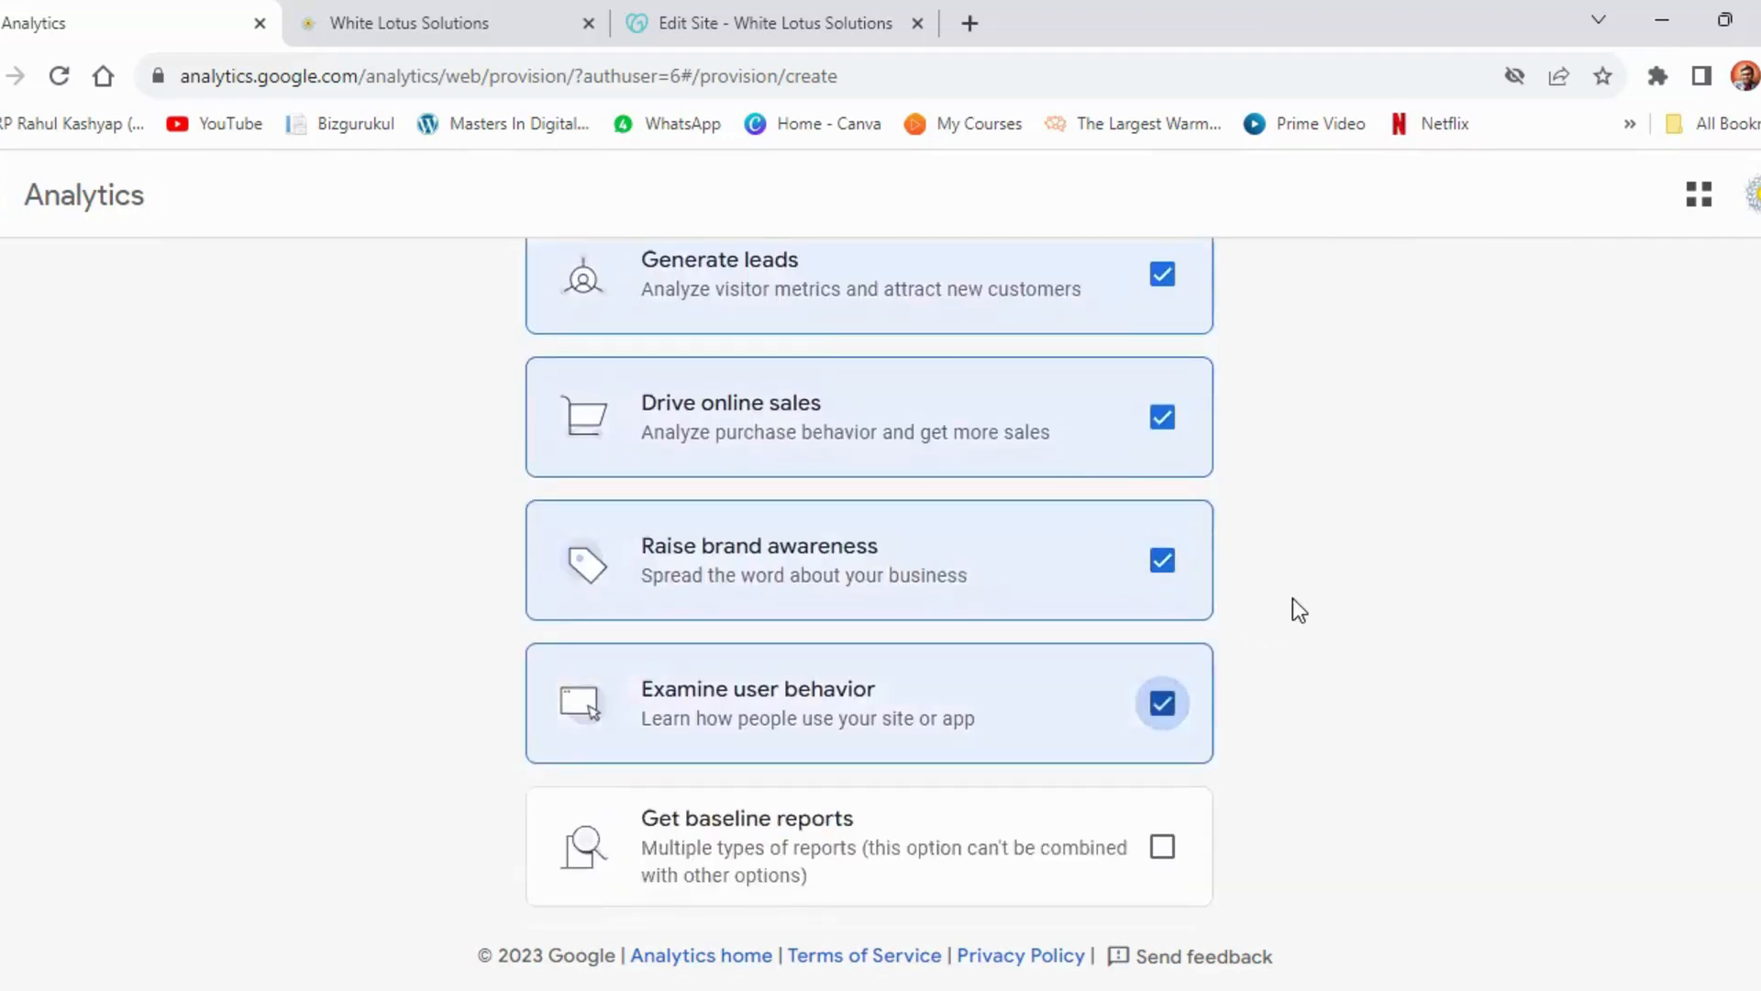
Select Get baseline reports as the business objective in place of the other four
scroll(1289, 606, down, 2)
click(1163, 729)
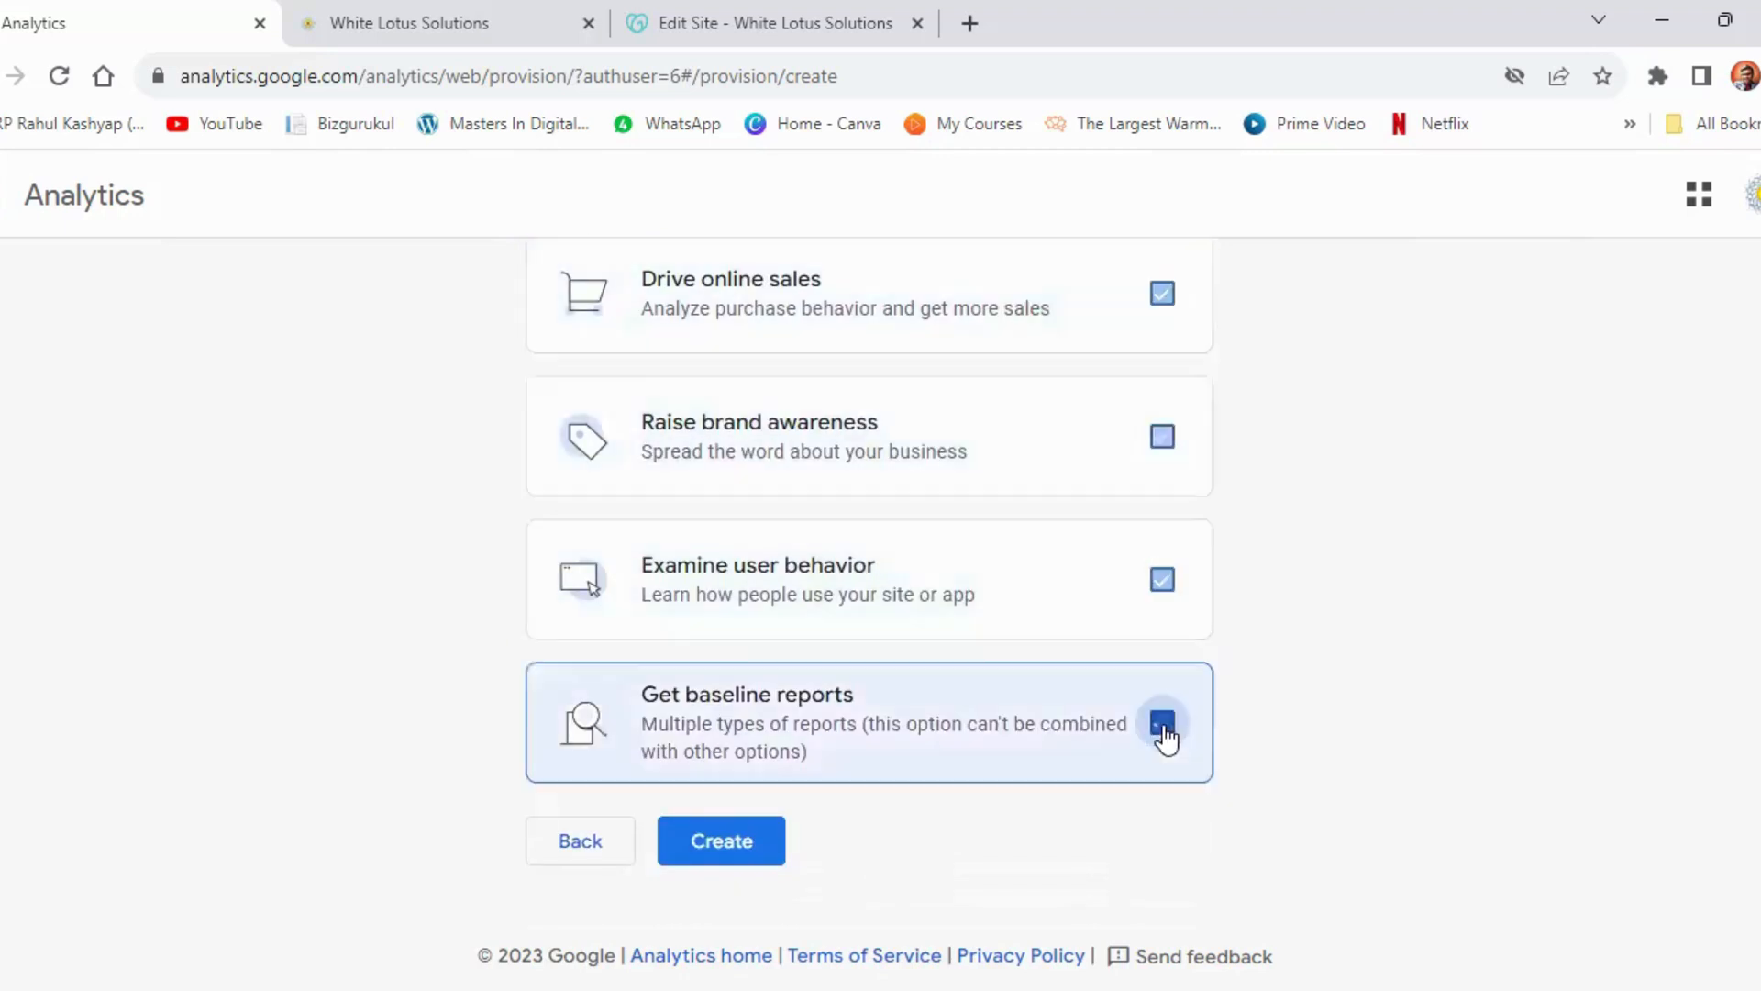
scroll(1240, 651, up, 2)
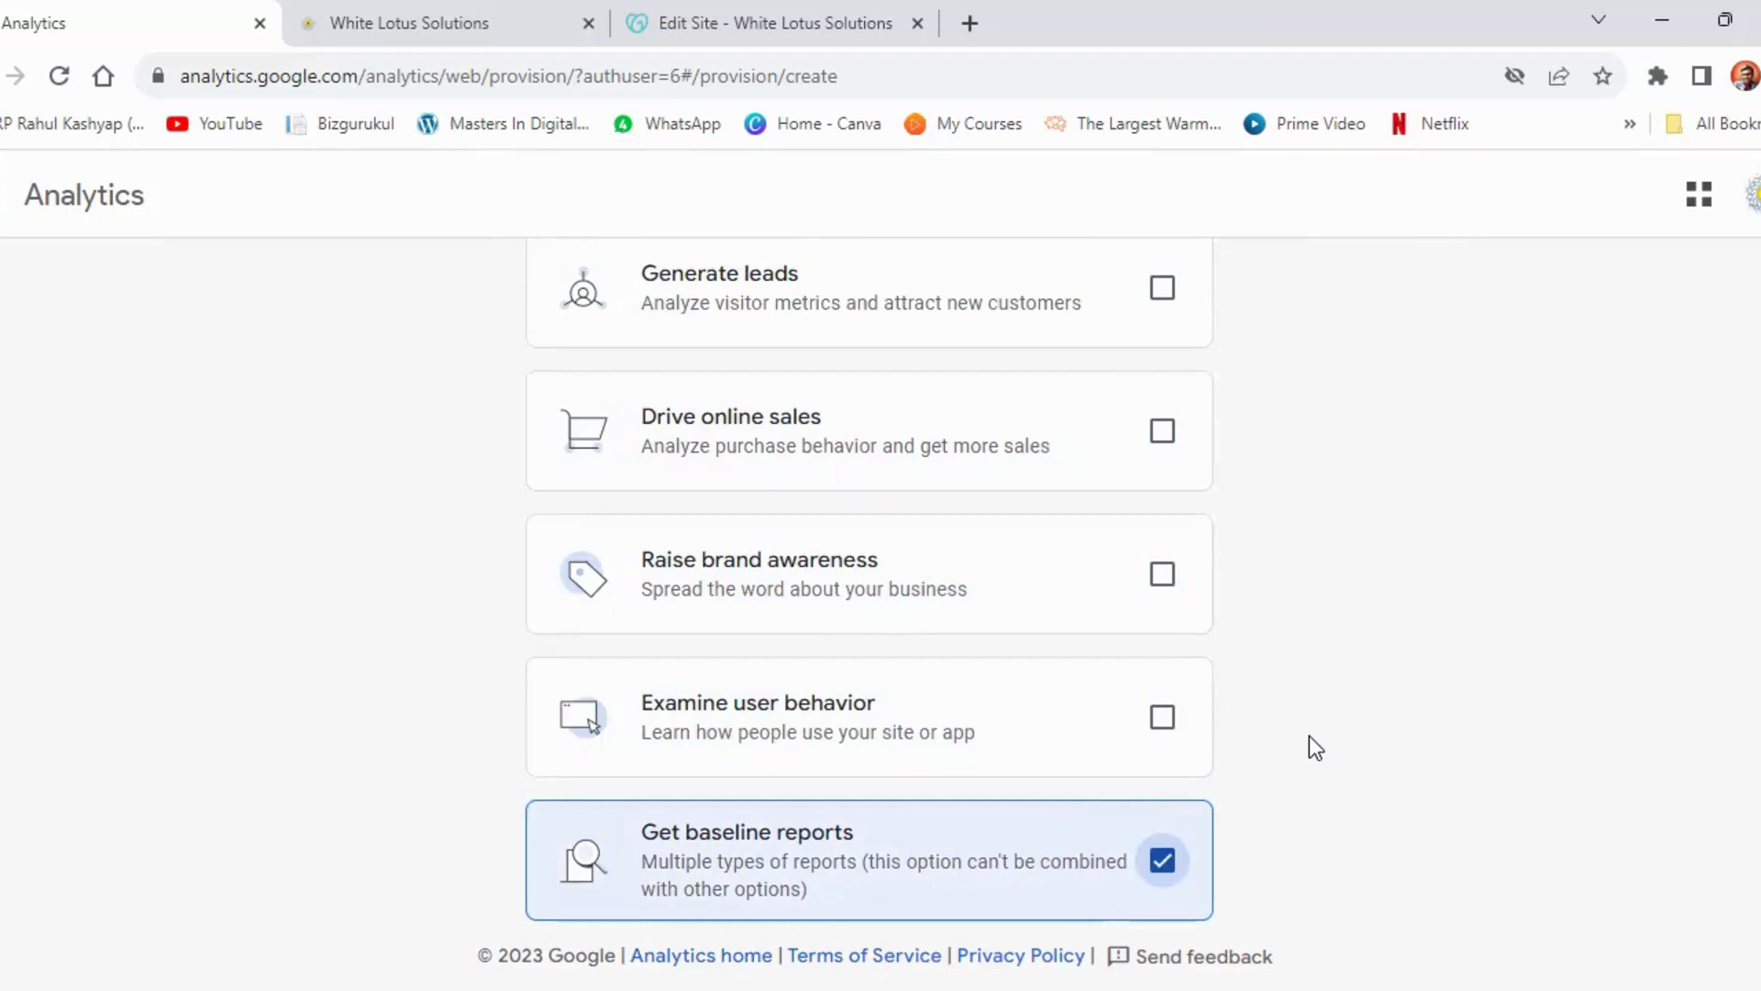
Choose Examine user behavior, Raise brand awareness, Drive online sales and Generate leads as objectives, and create the account
click(1165, 725)
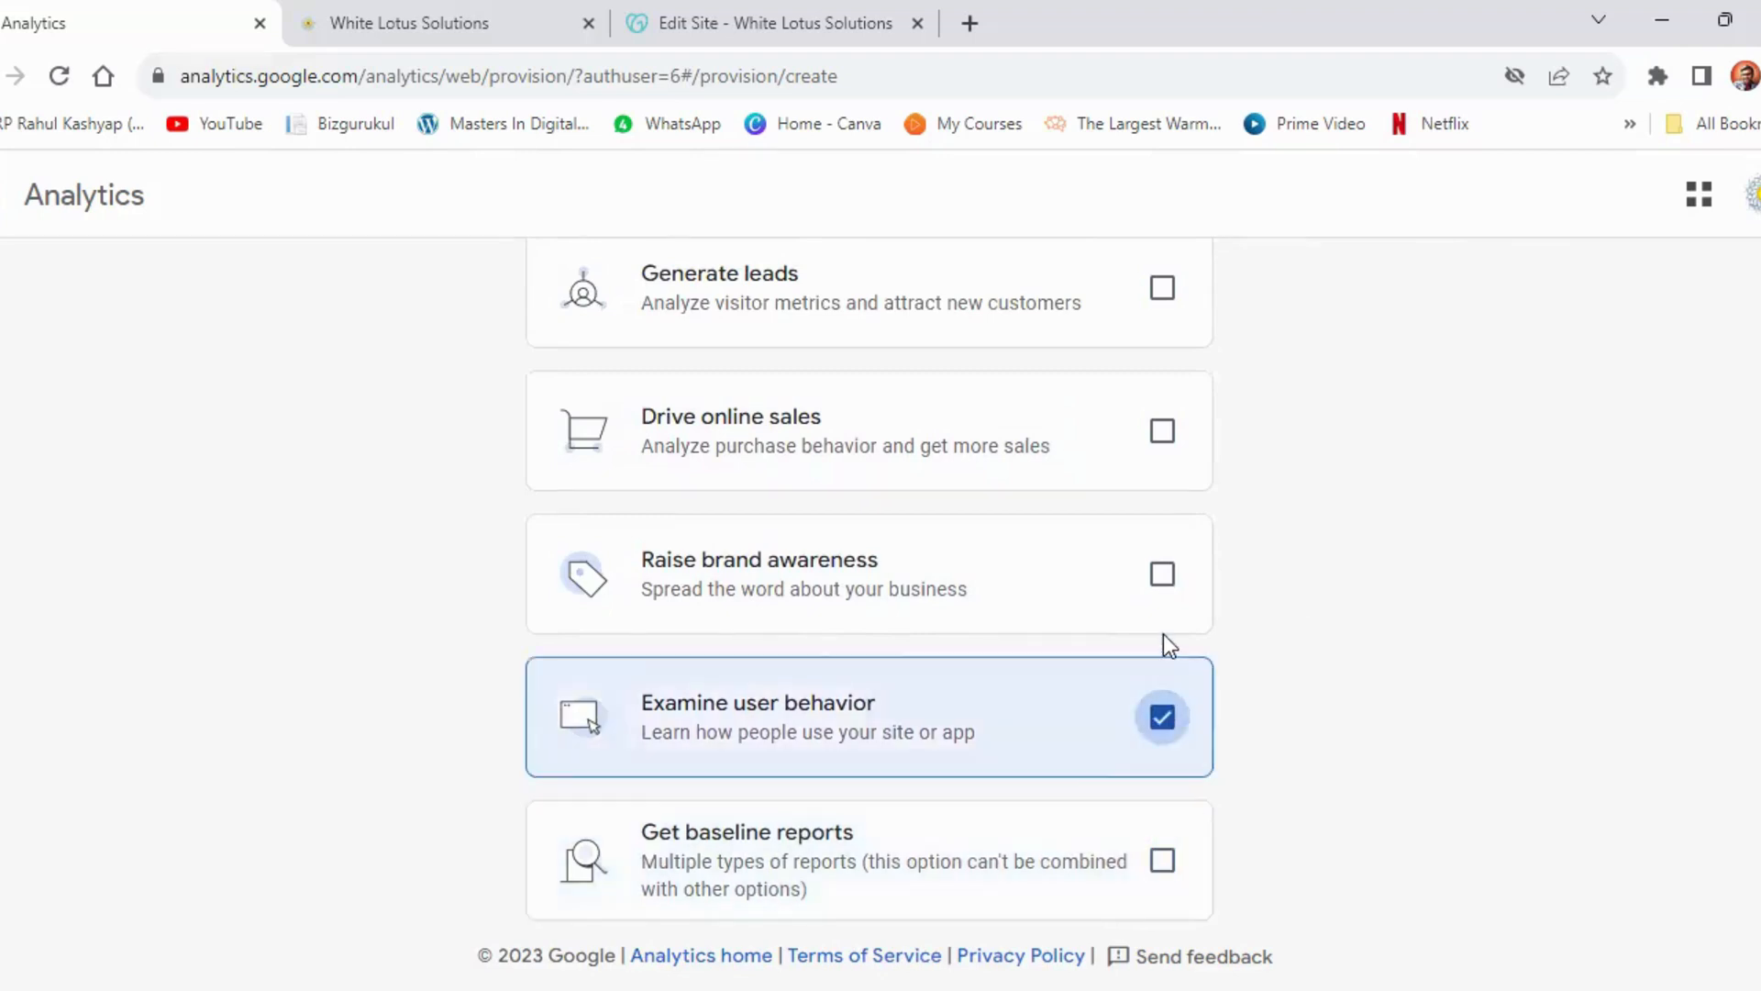
click(1159, 578)
click(1161, 427)
click(1167, 294)
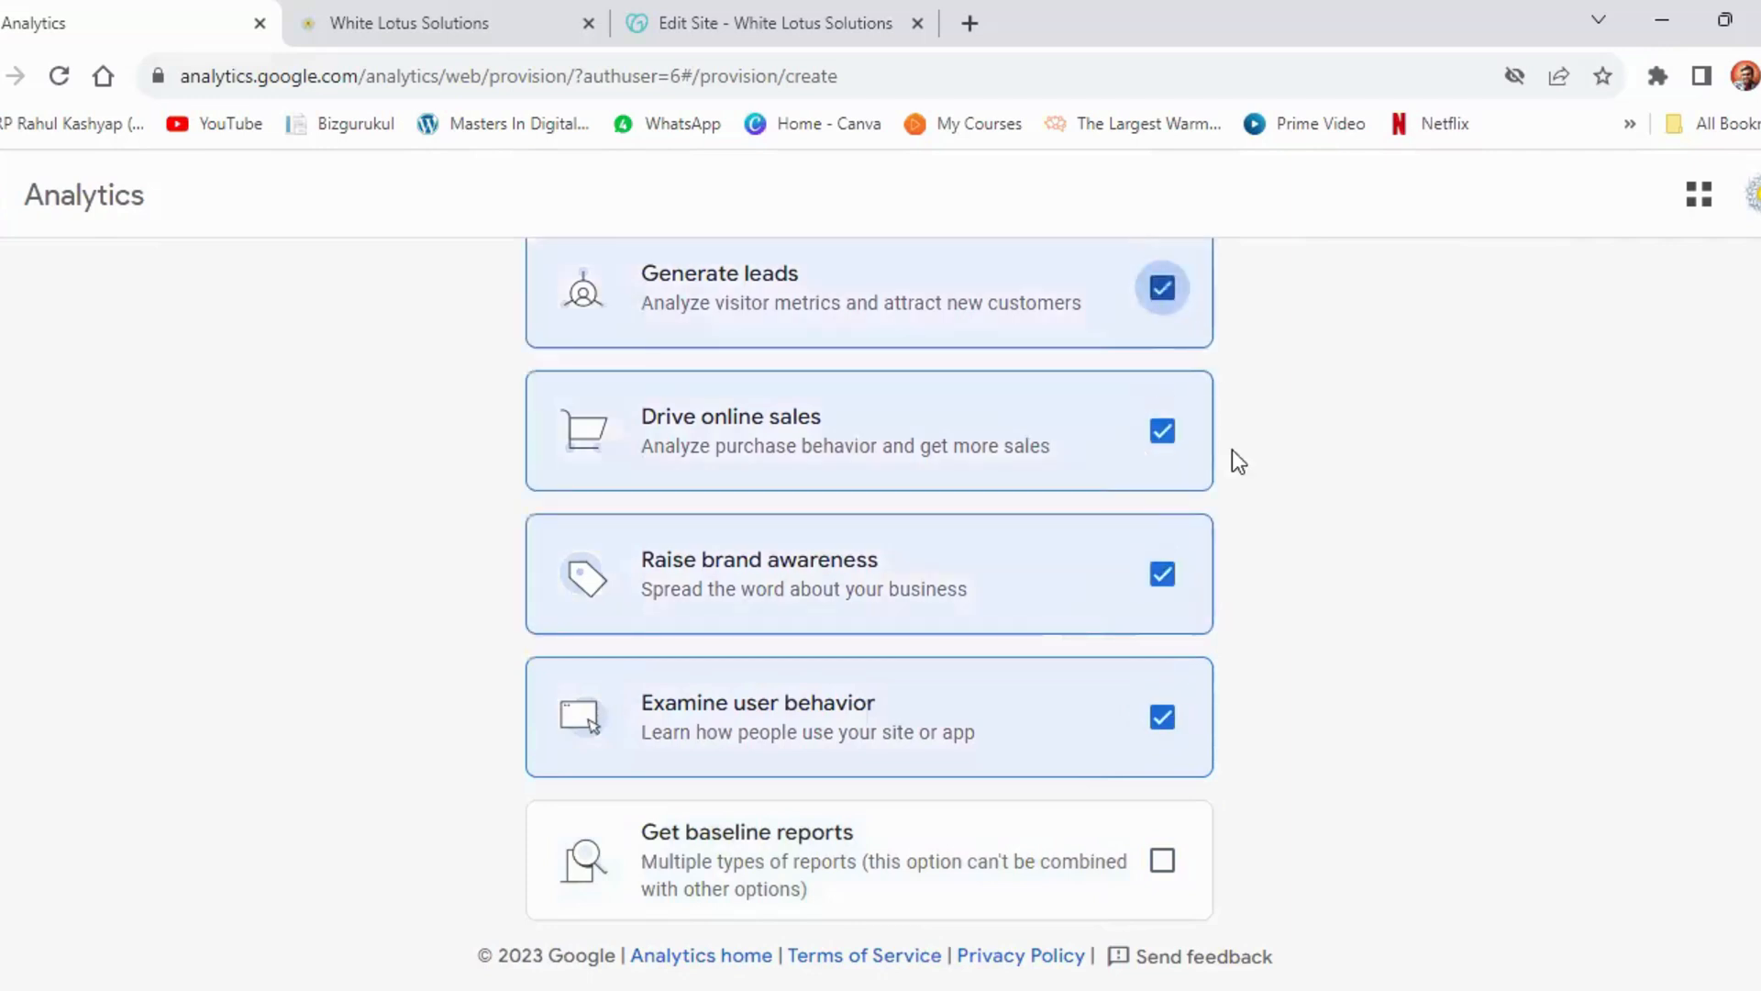
scroll(1258, 565, down, 2)
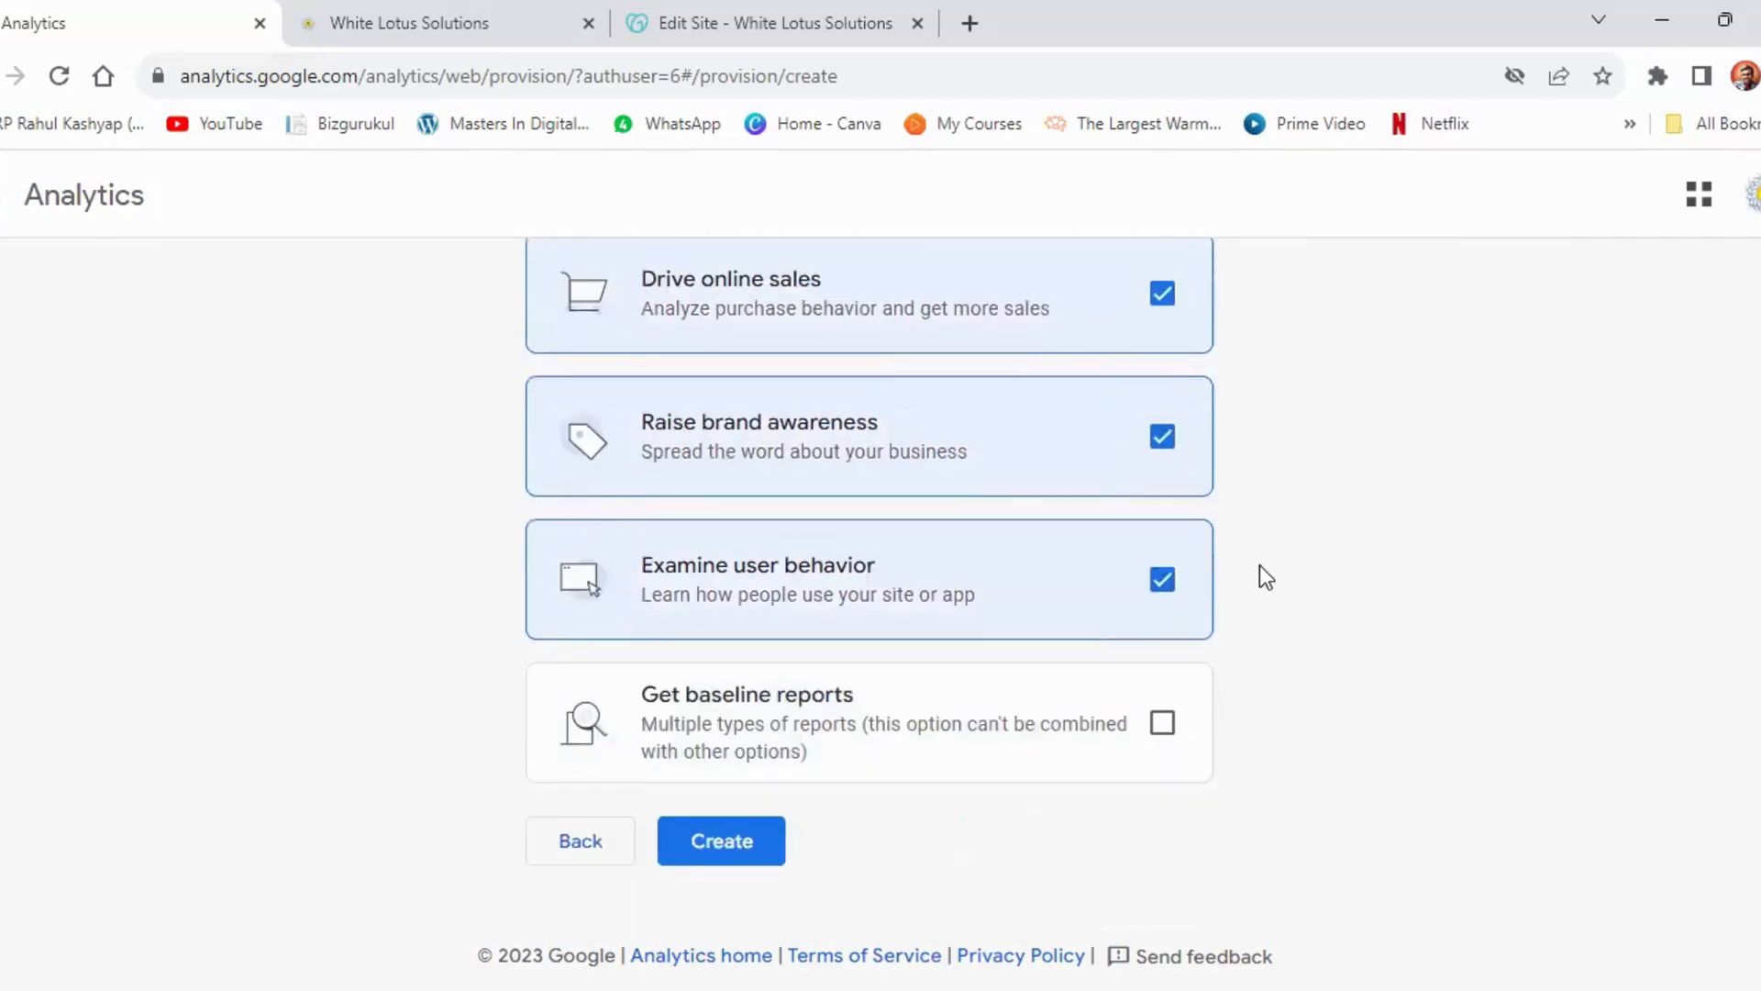
click(721, 845)
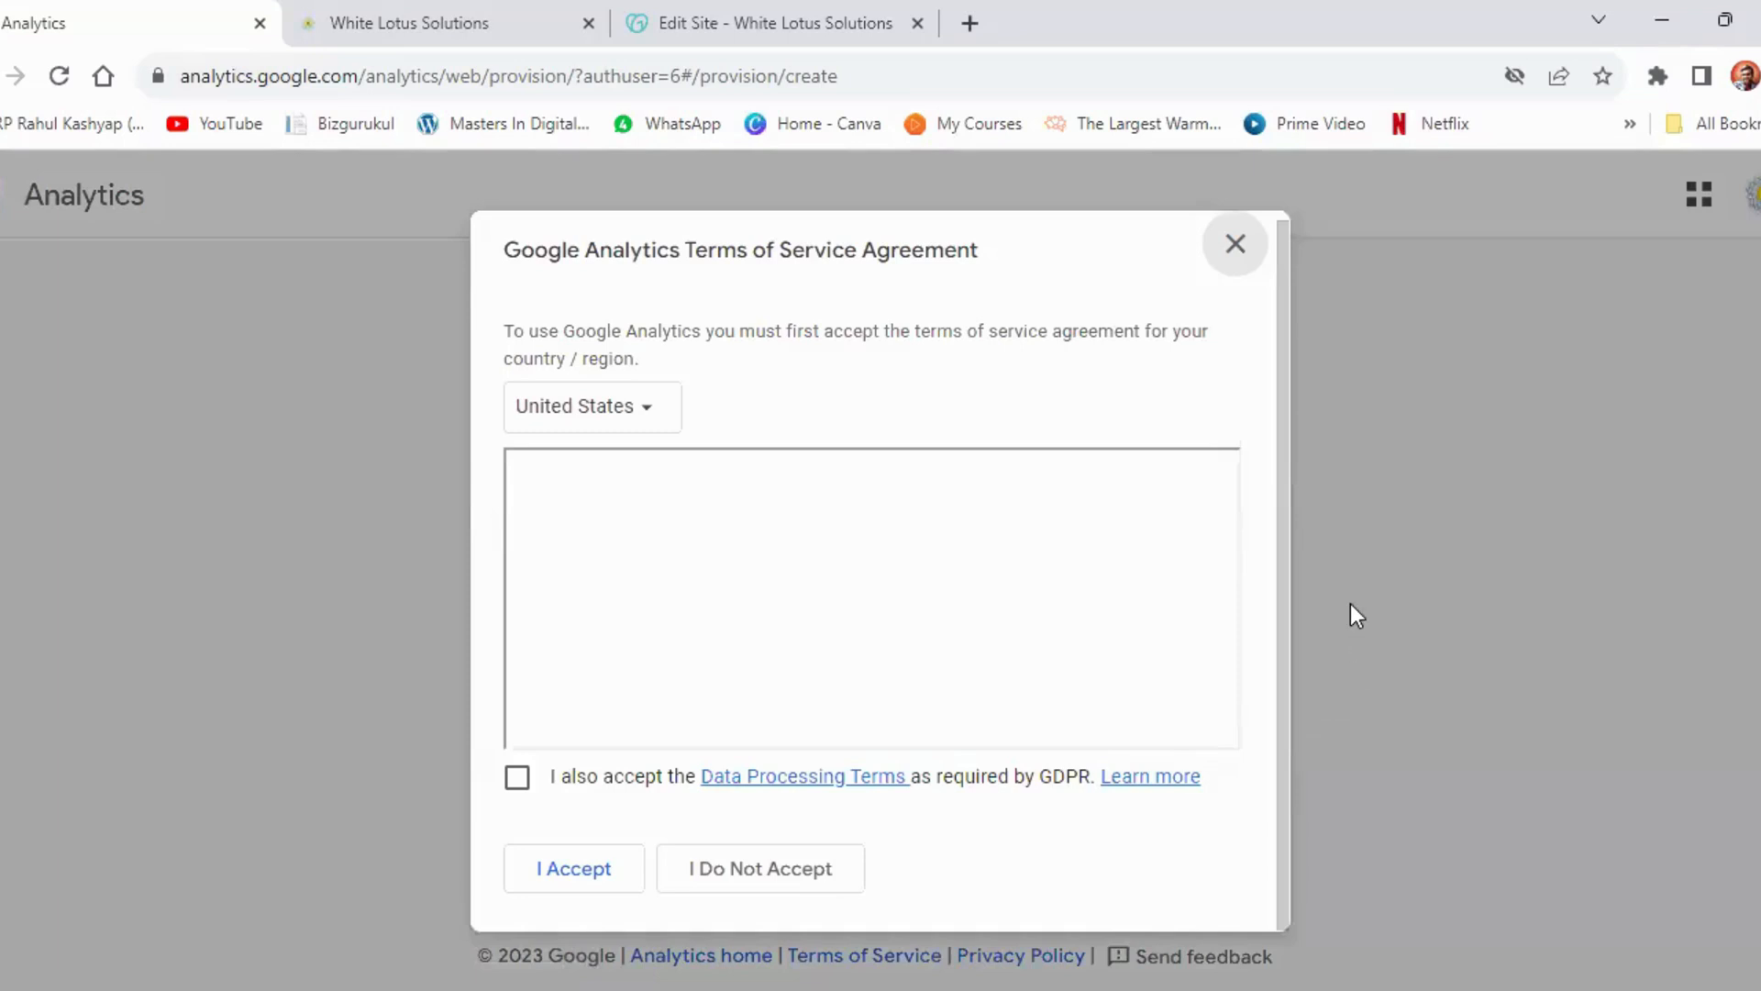
Set the country of the Google Analytics Terms of Service Agreement to India
click(606, 413)
scroll(700, 773, down, 3)
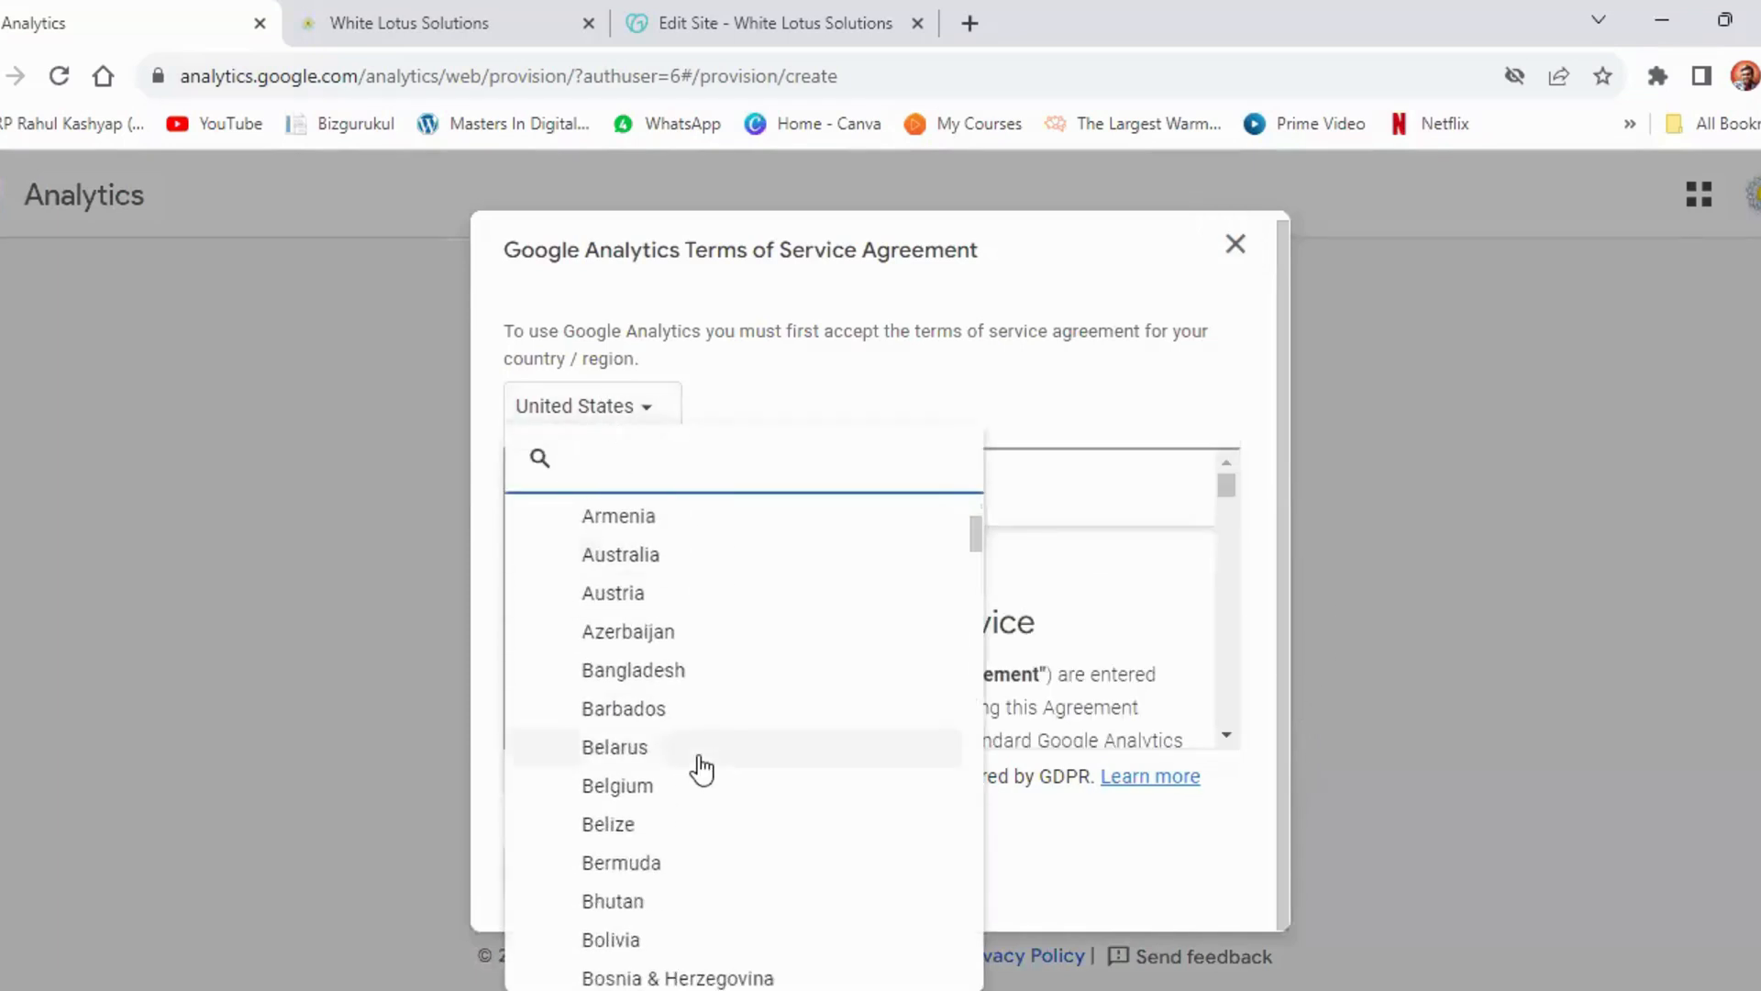
scroll(702, 769, down, 9)
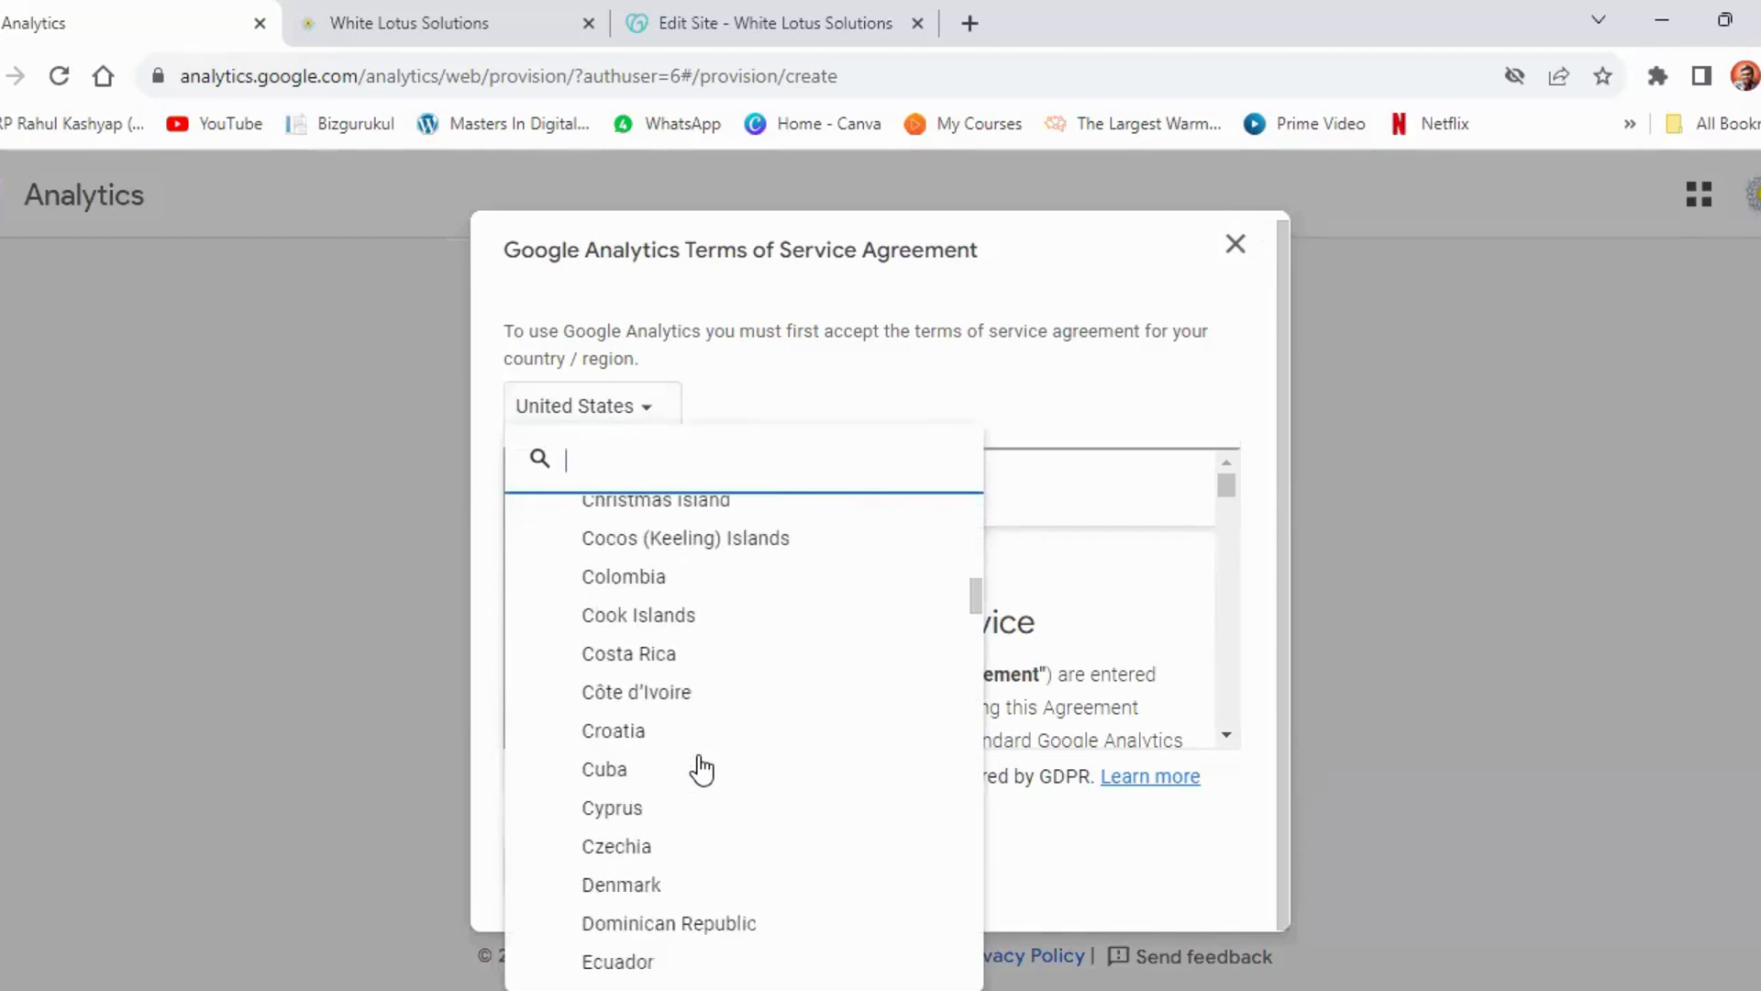
scroll(702, 769, down, 8)
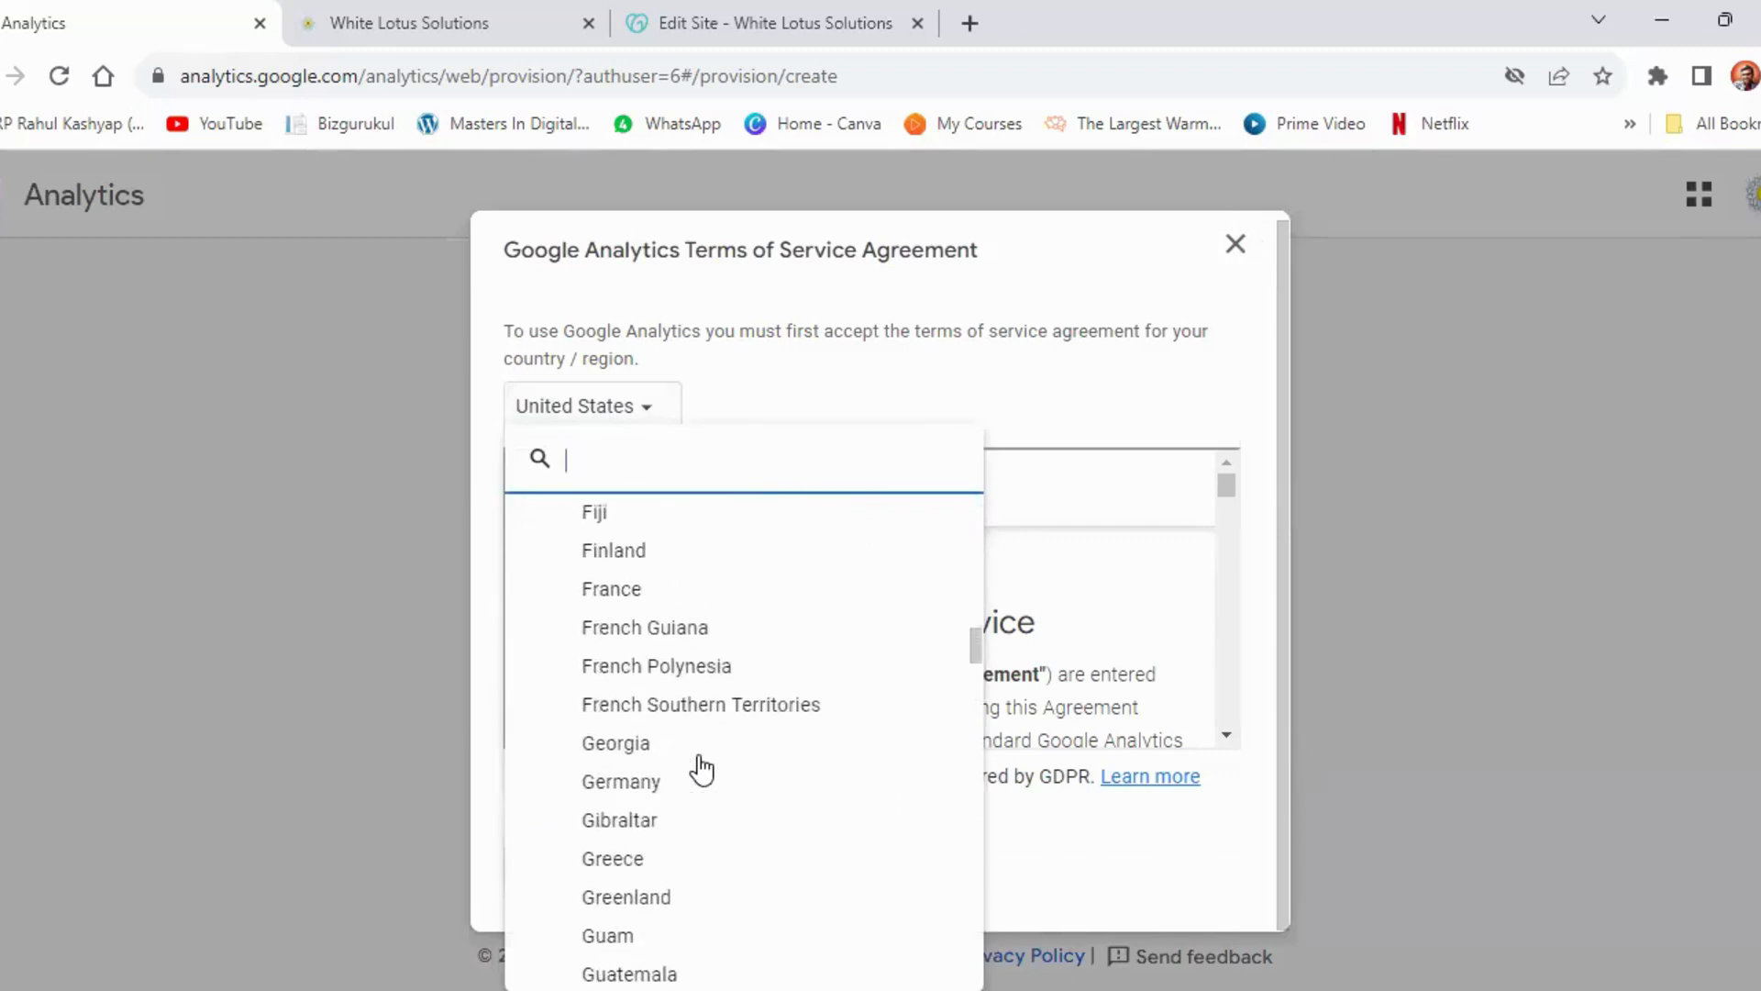
scroll(702, 768, down, 6)
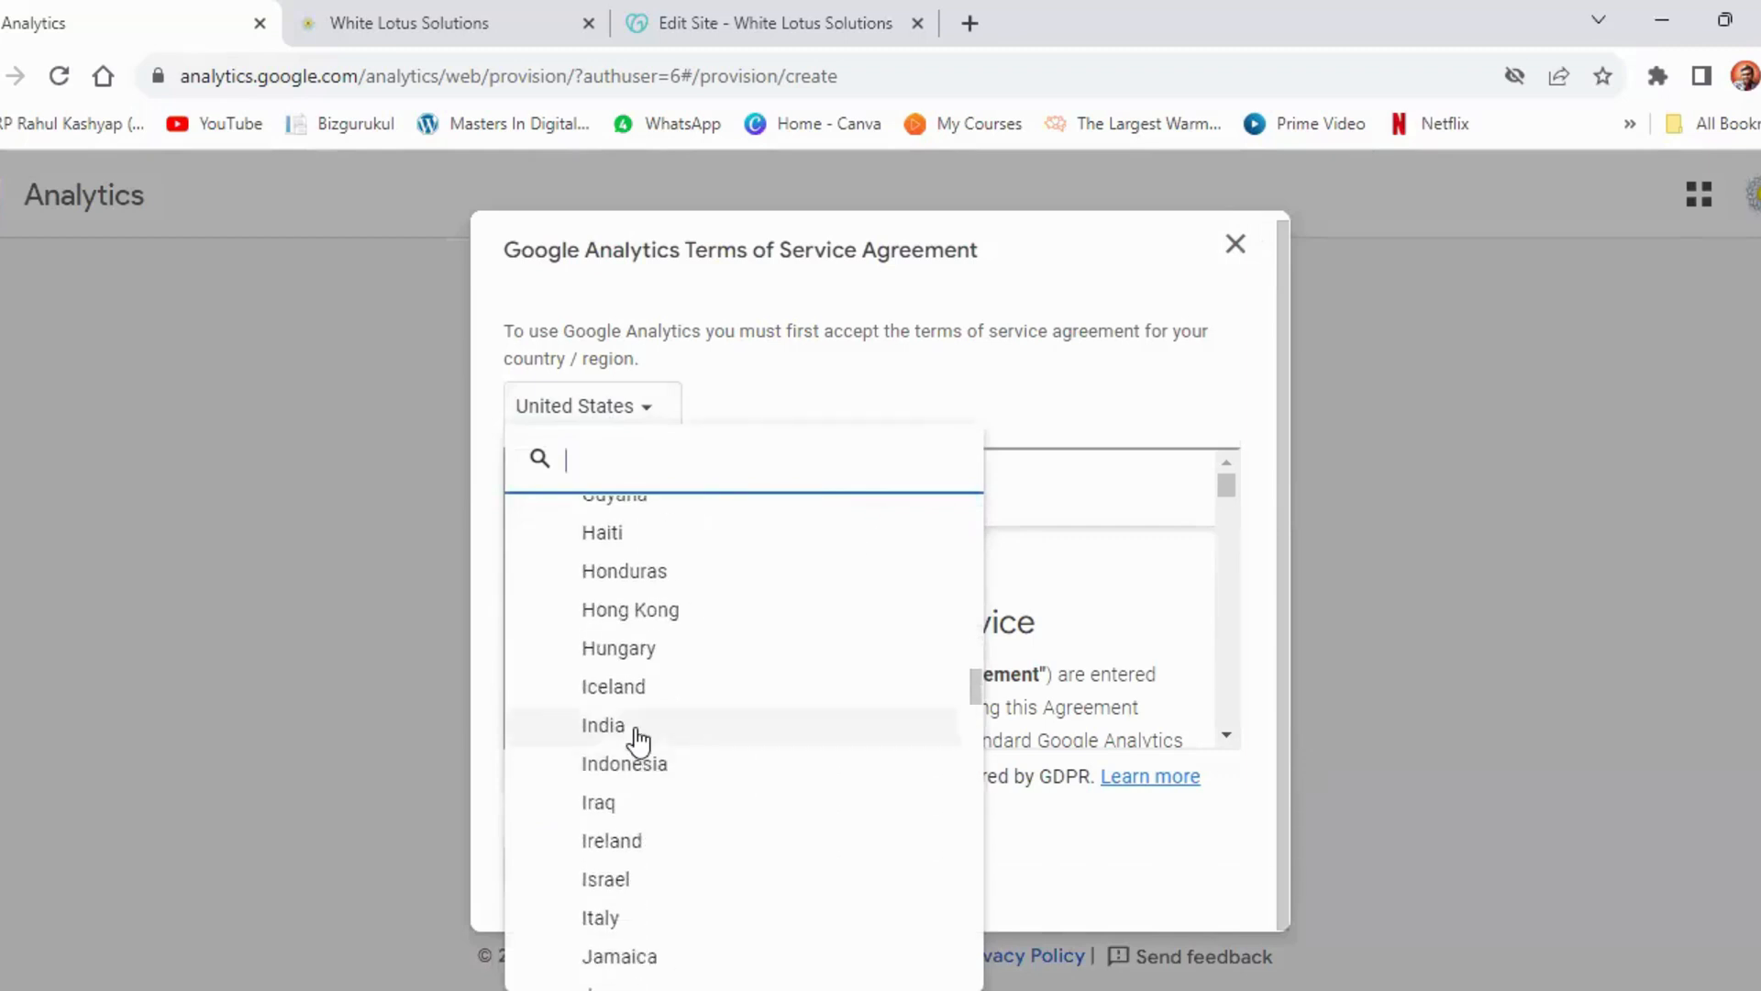
click(636, 730)
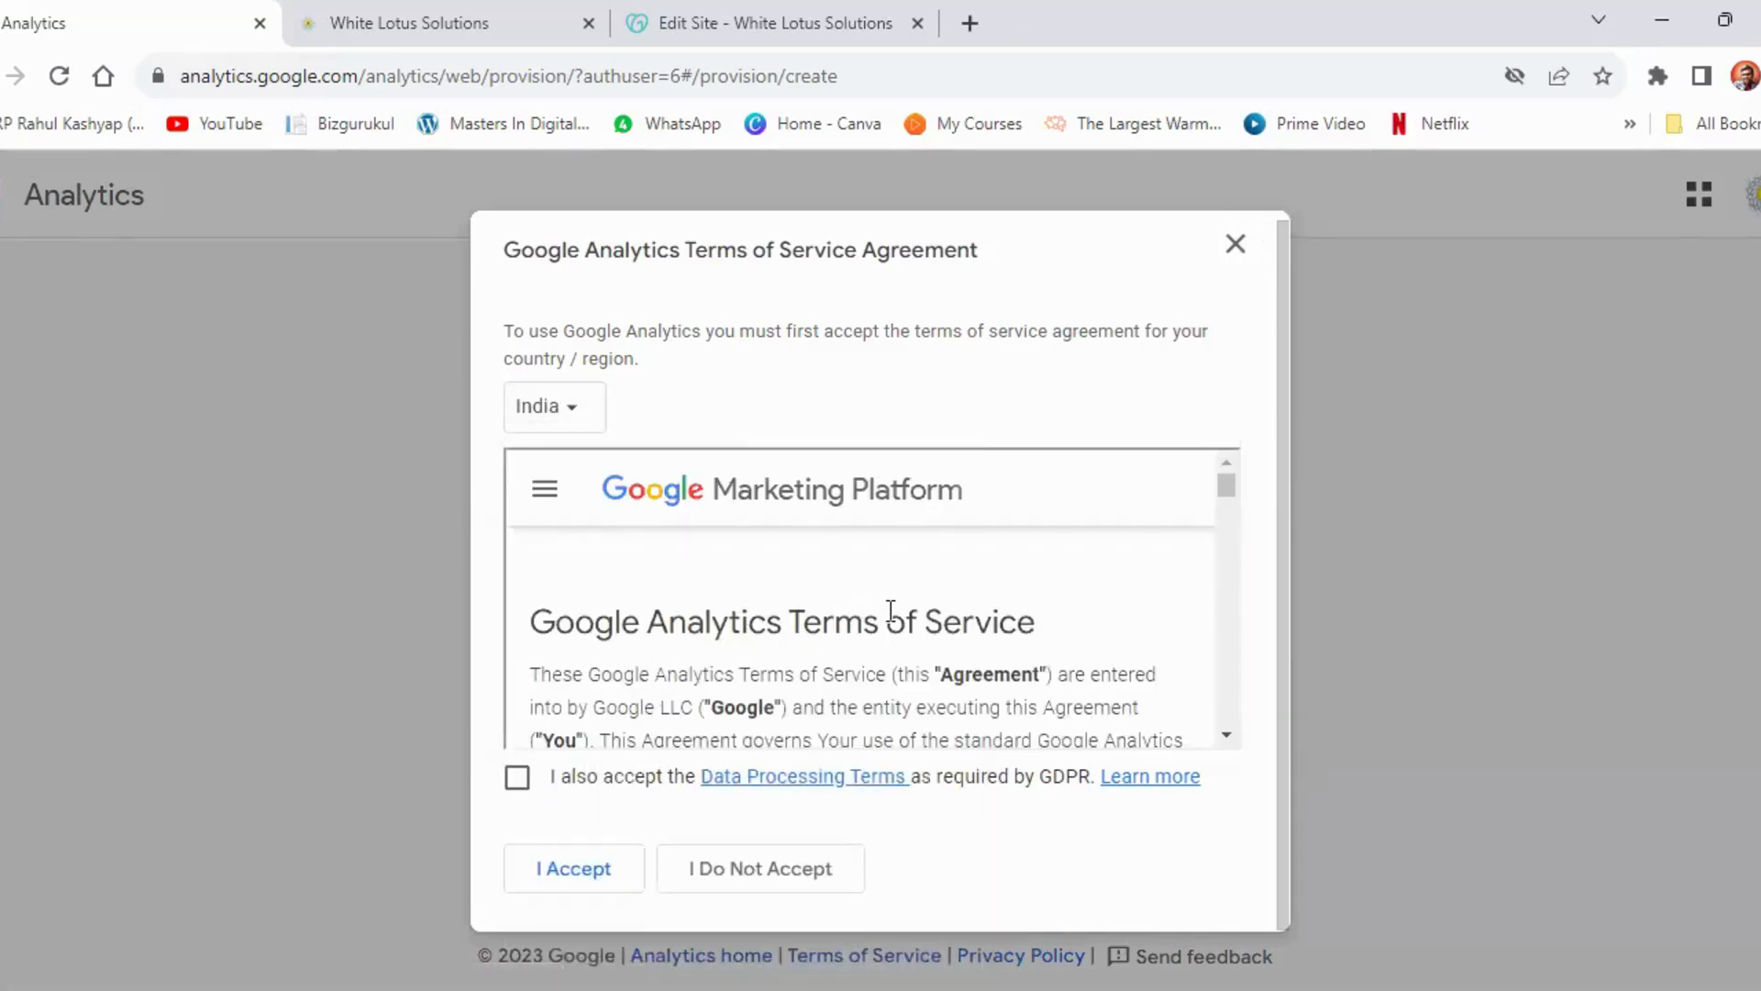
Read through the terms of service, agree to the GDPR Data Processing Terms and accept the agreement
scroll(890, 610, down, 5)
scroll(890, 610, down, 10)
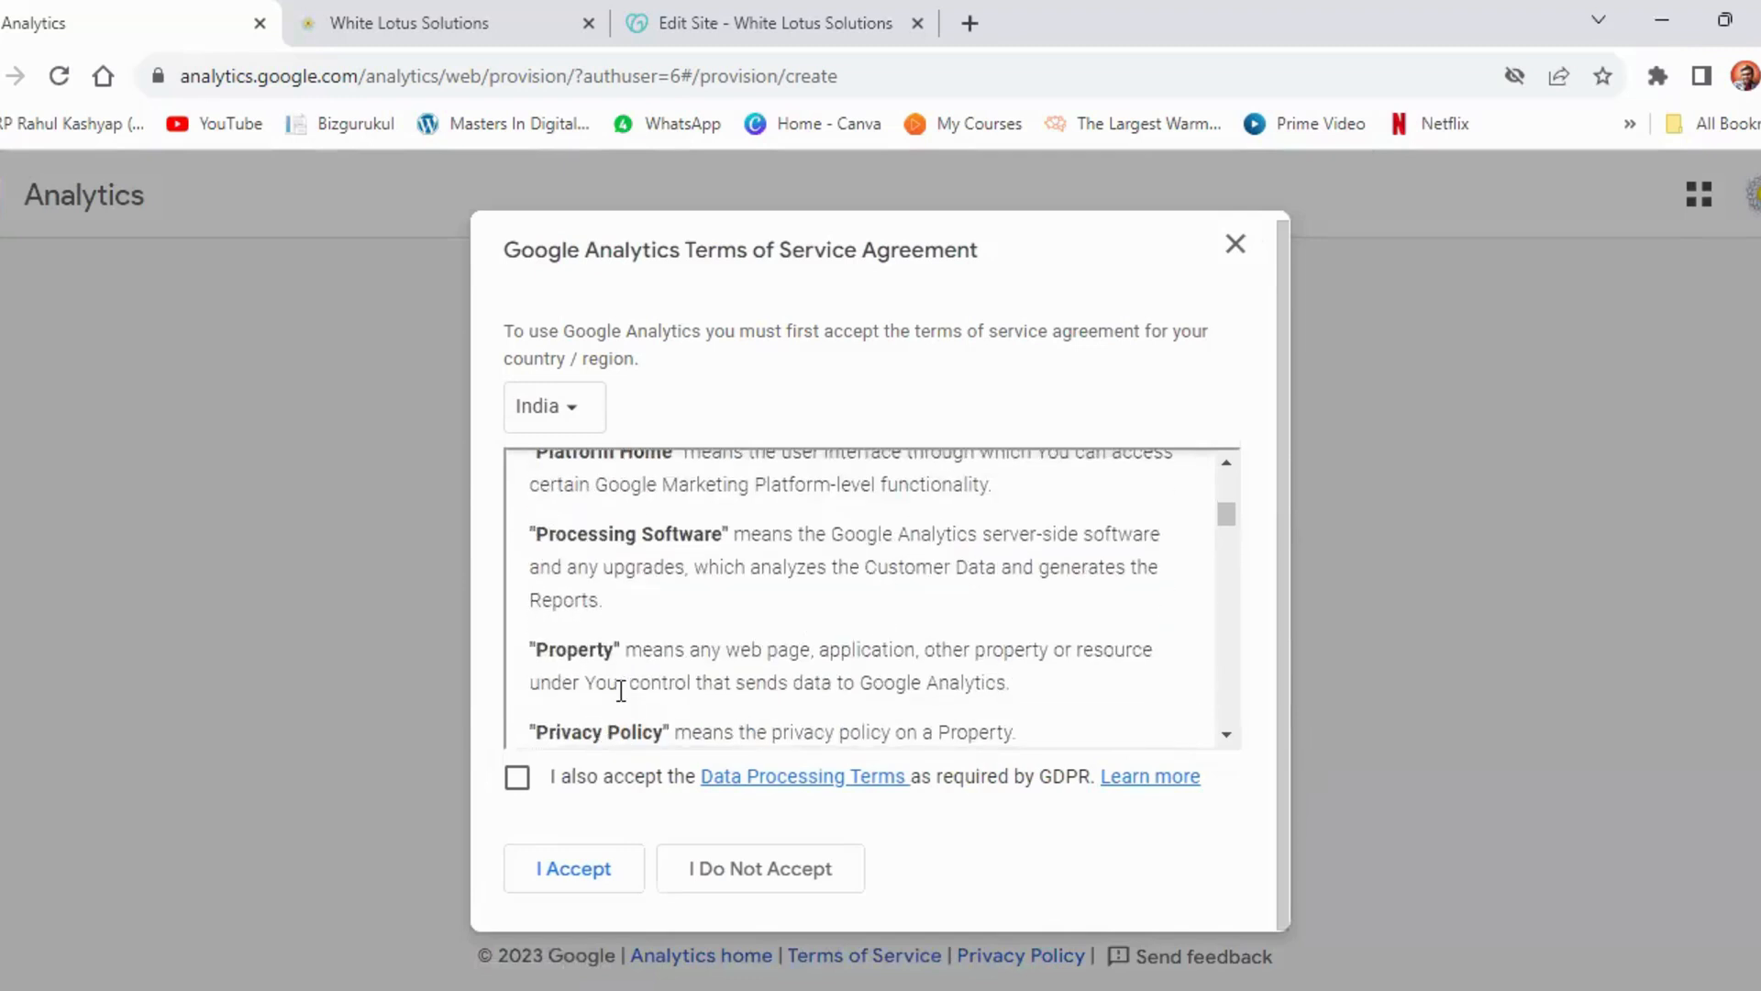
click(518, 780)
scroll(1169, 606, down, 10)
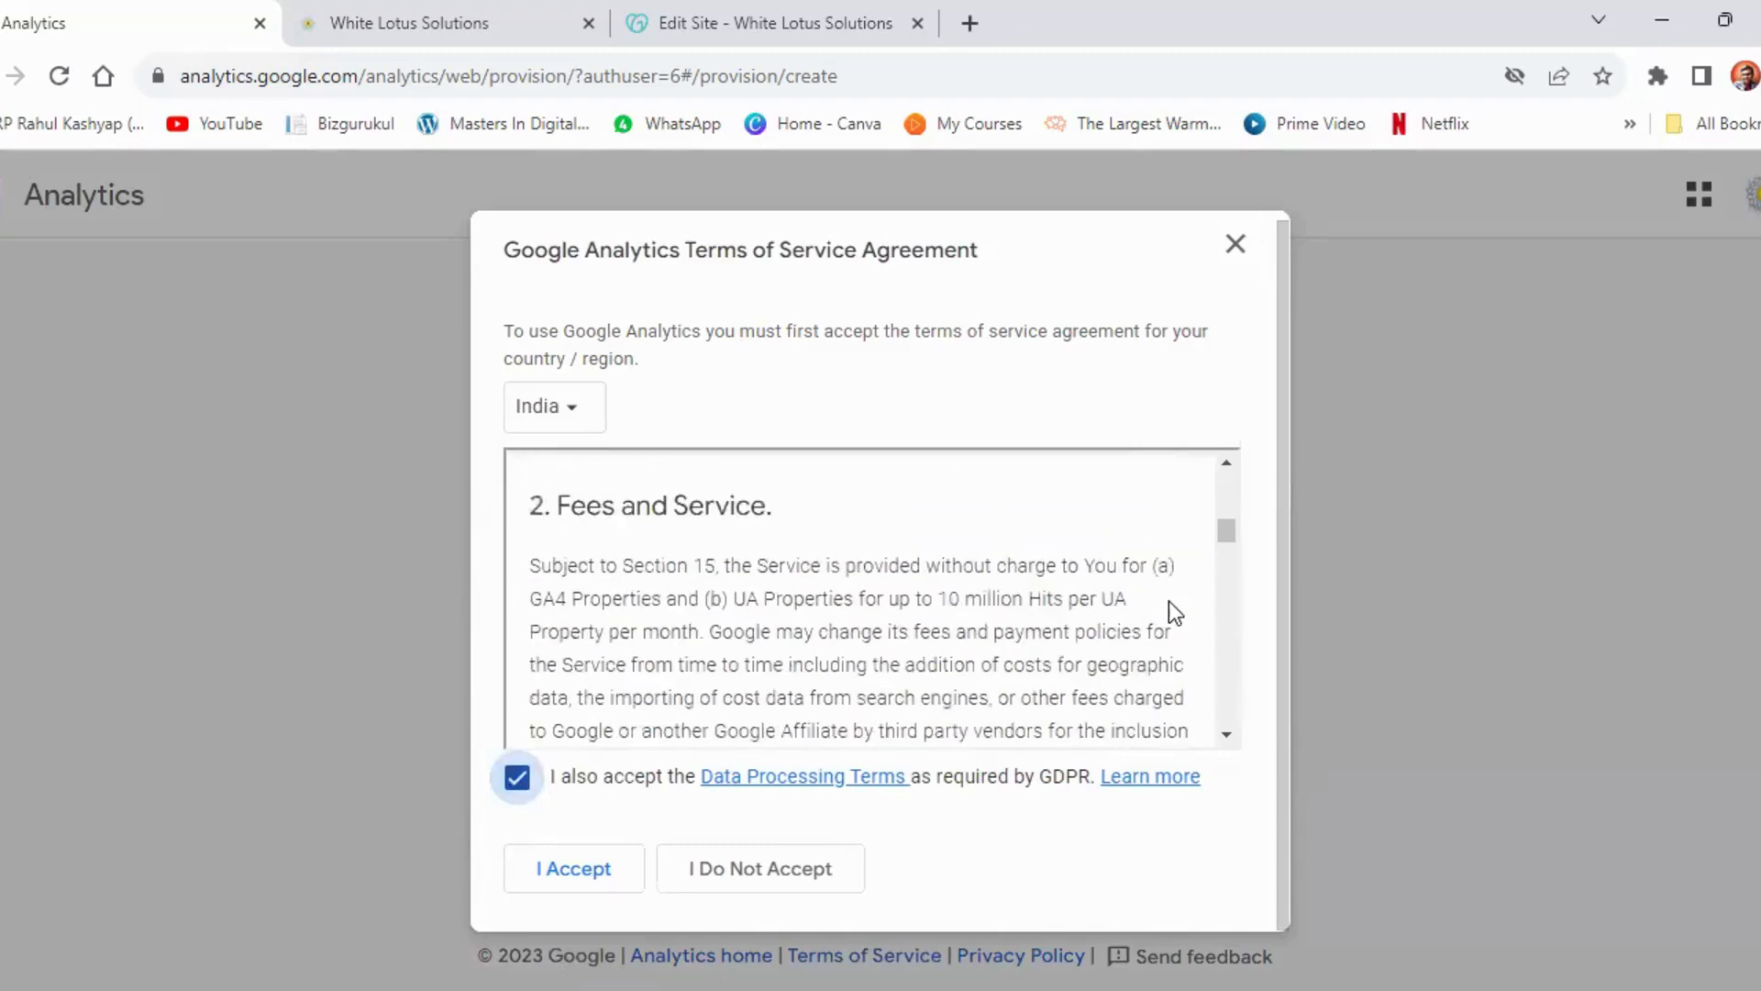
scroll(1169, 602, down, 15)
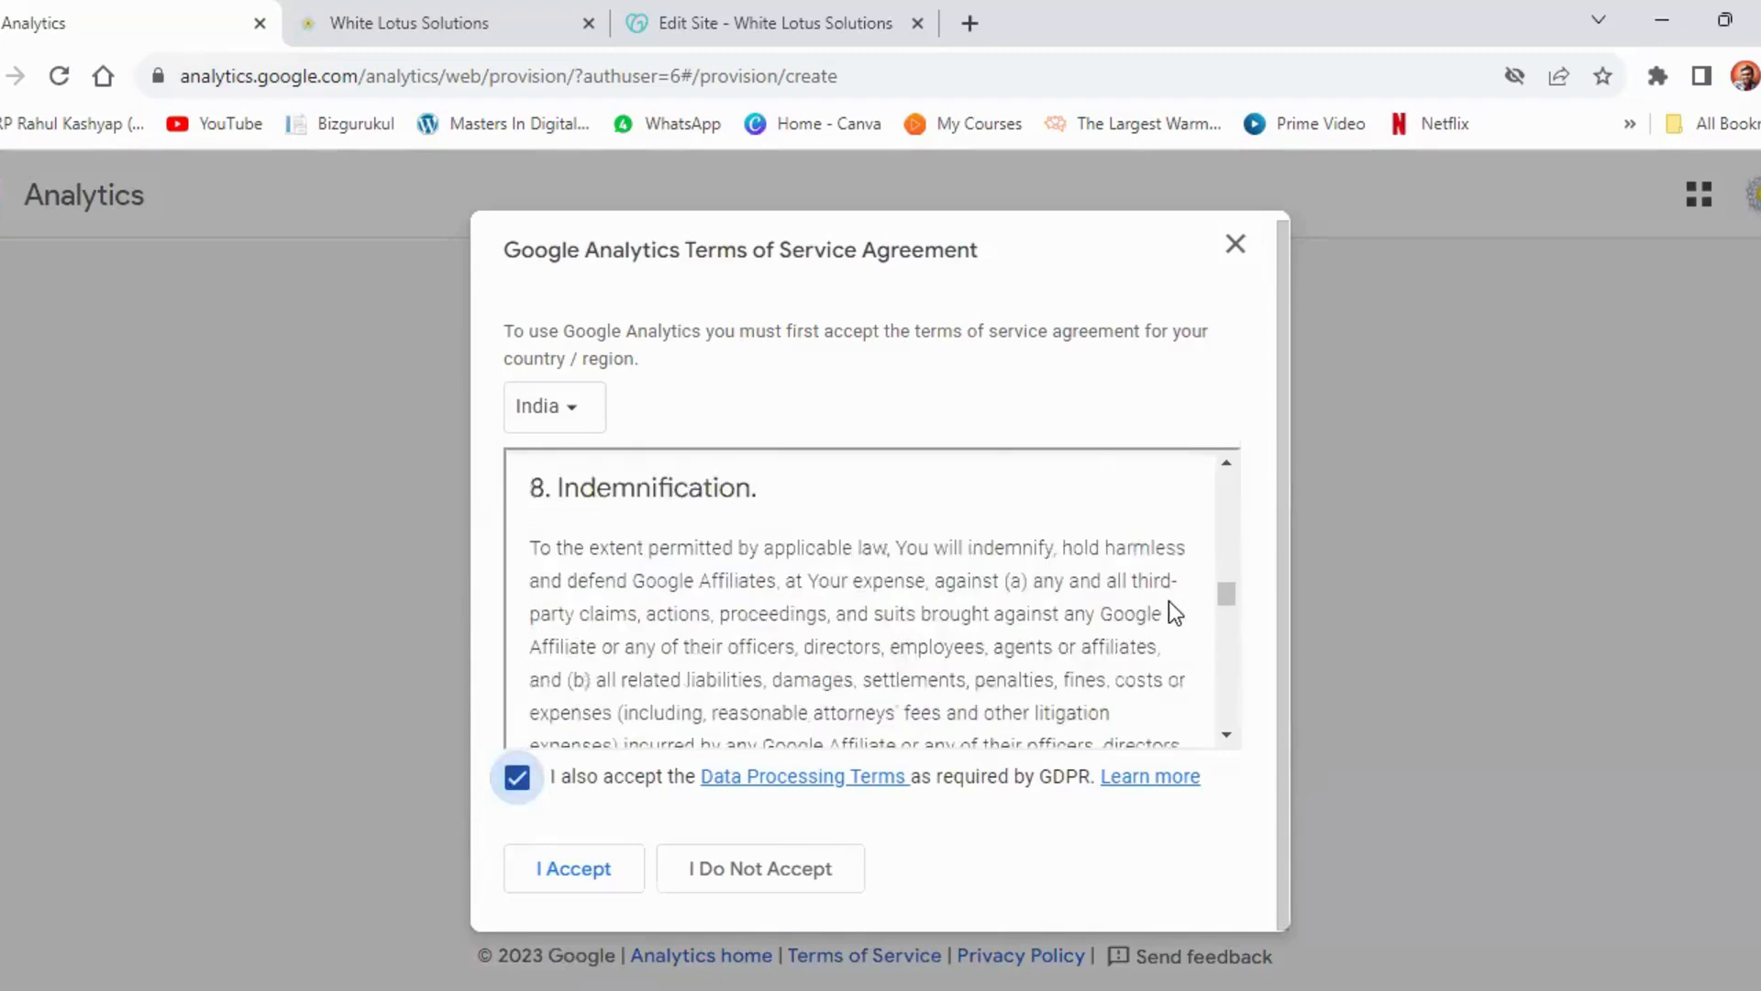
click(560, 882)
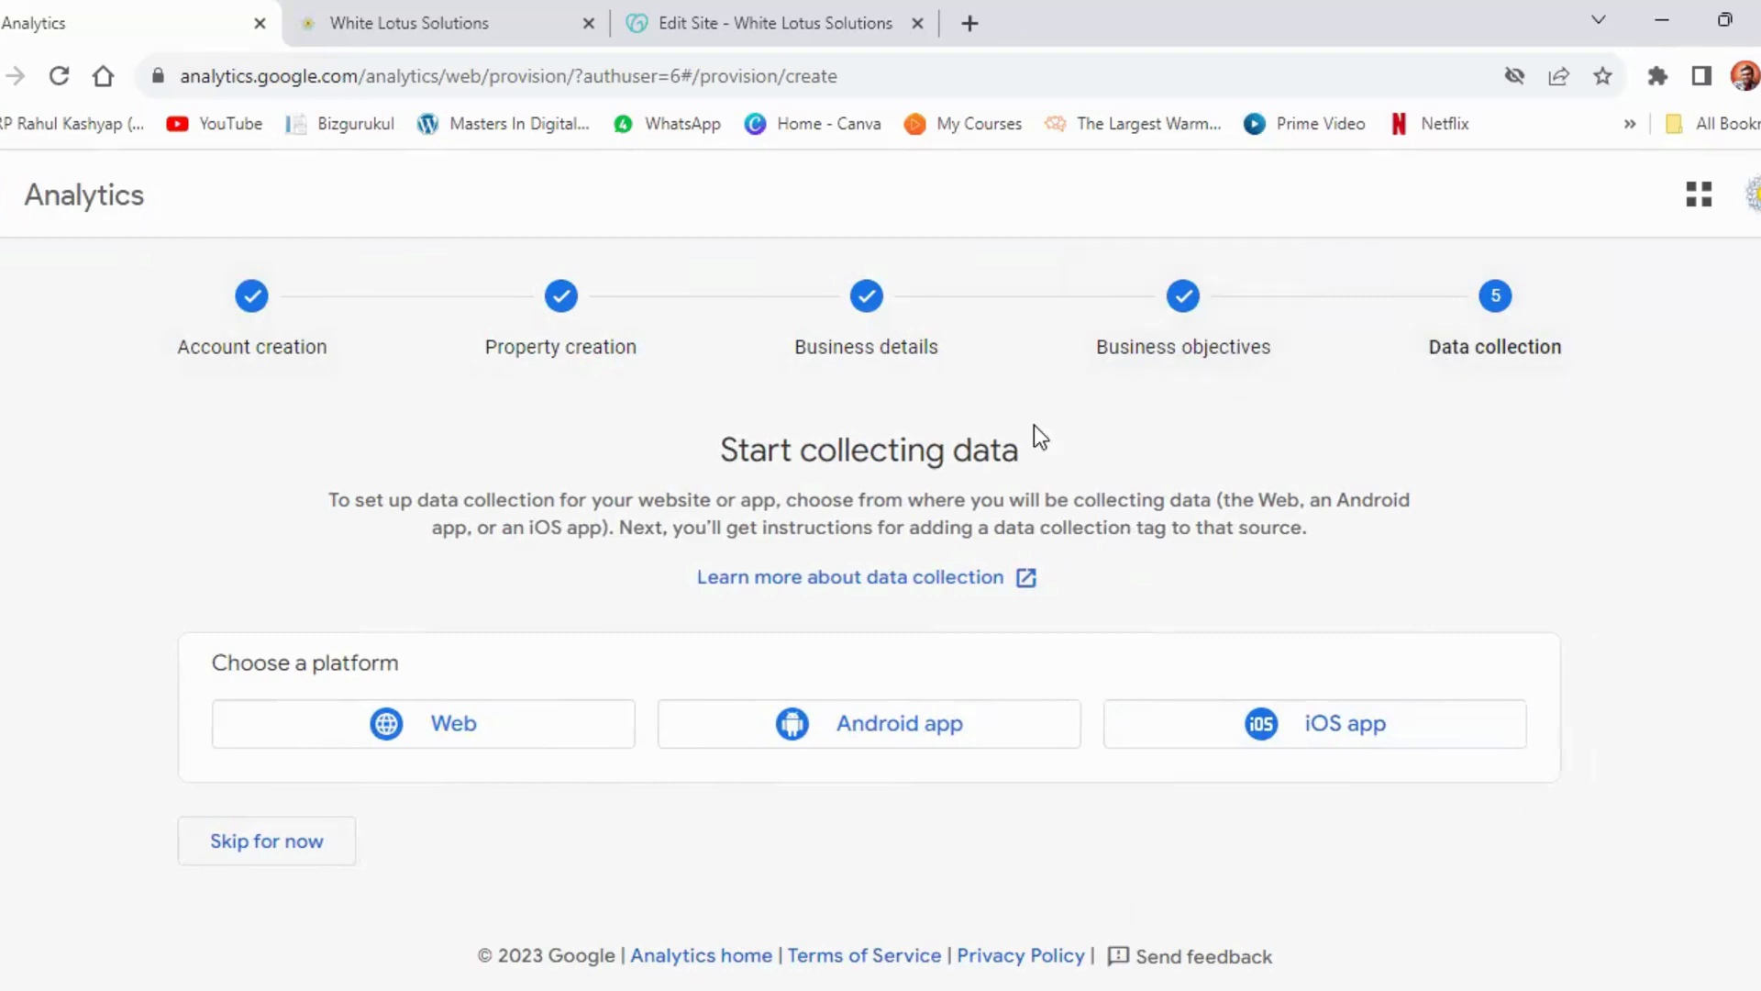
Choose Web as the data collection platform and paste "White Lotus Solutions" as the stream name
click(503, 4)
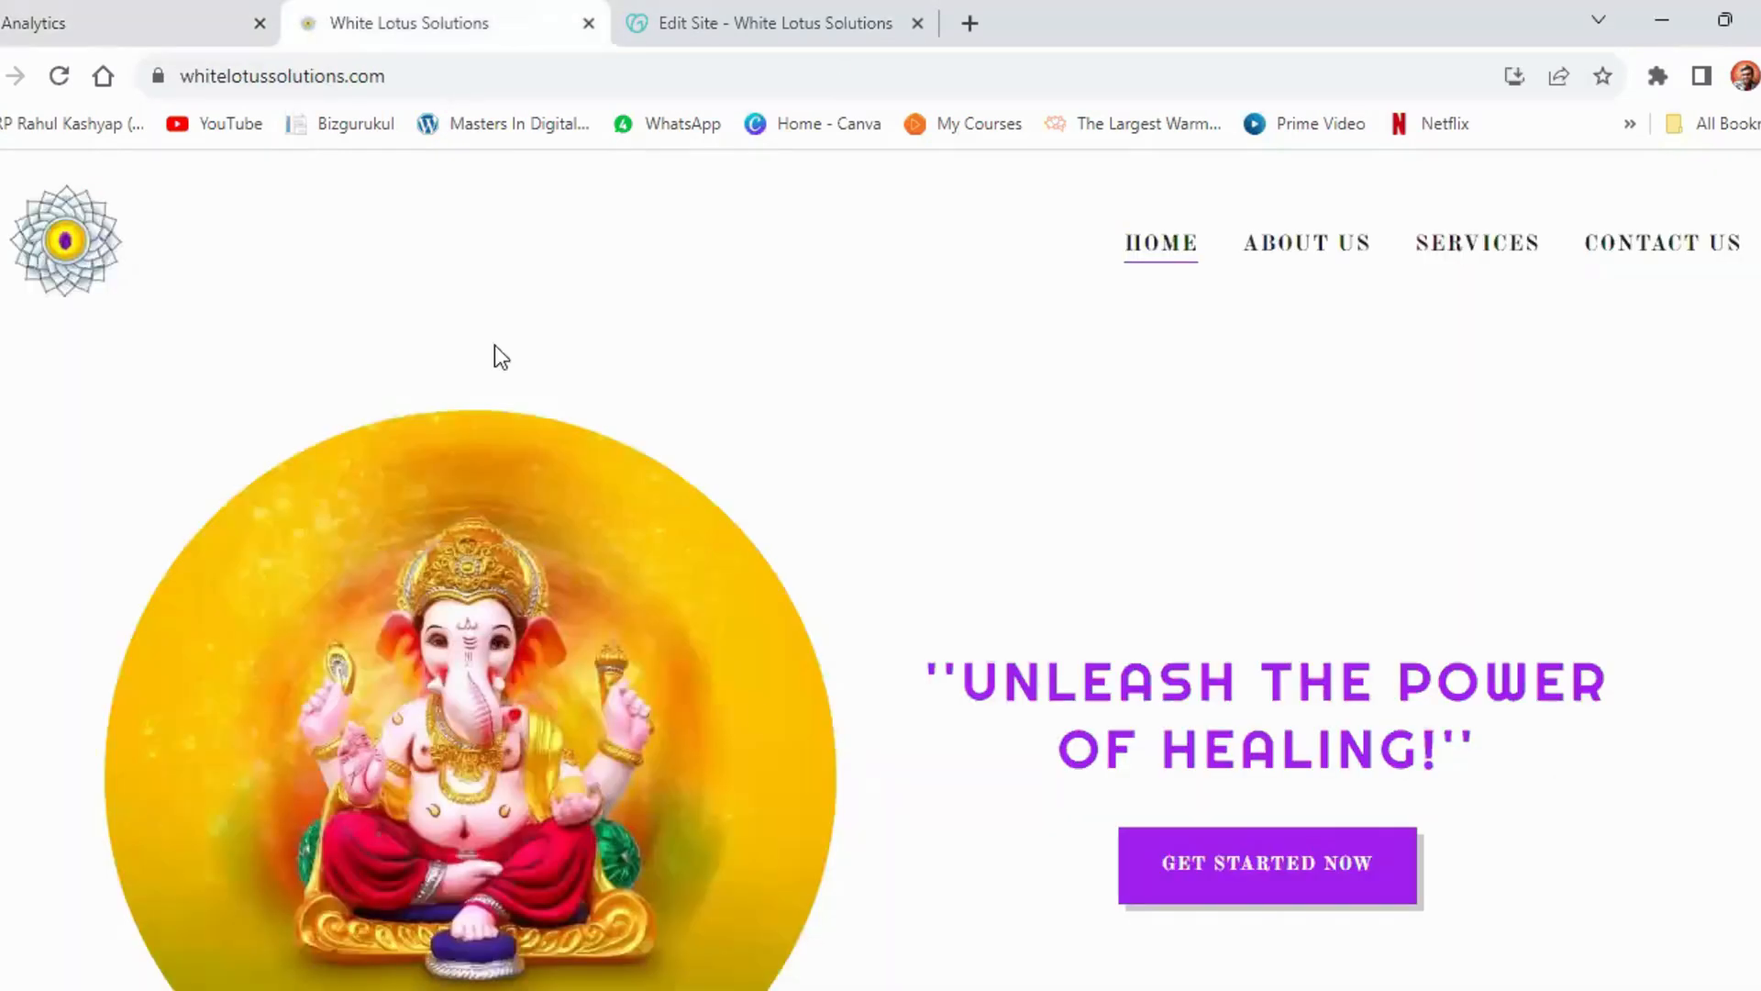
click(134, 15)
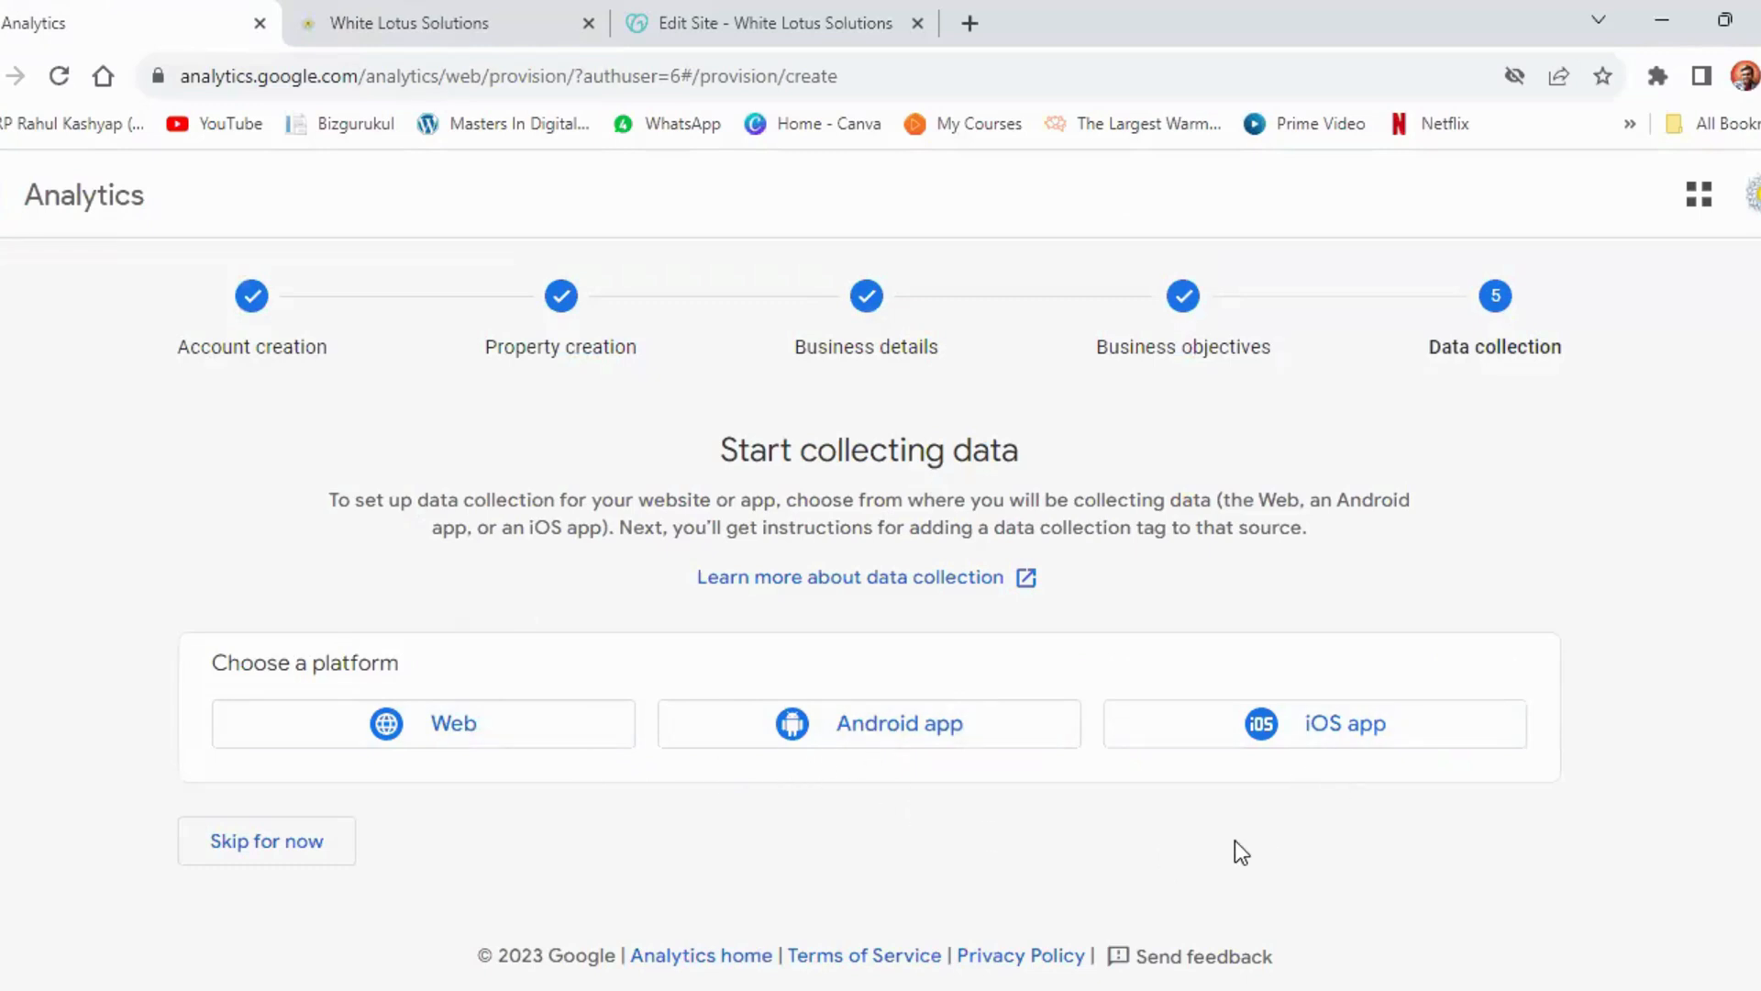
click(451, 728)
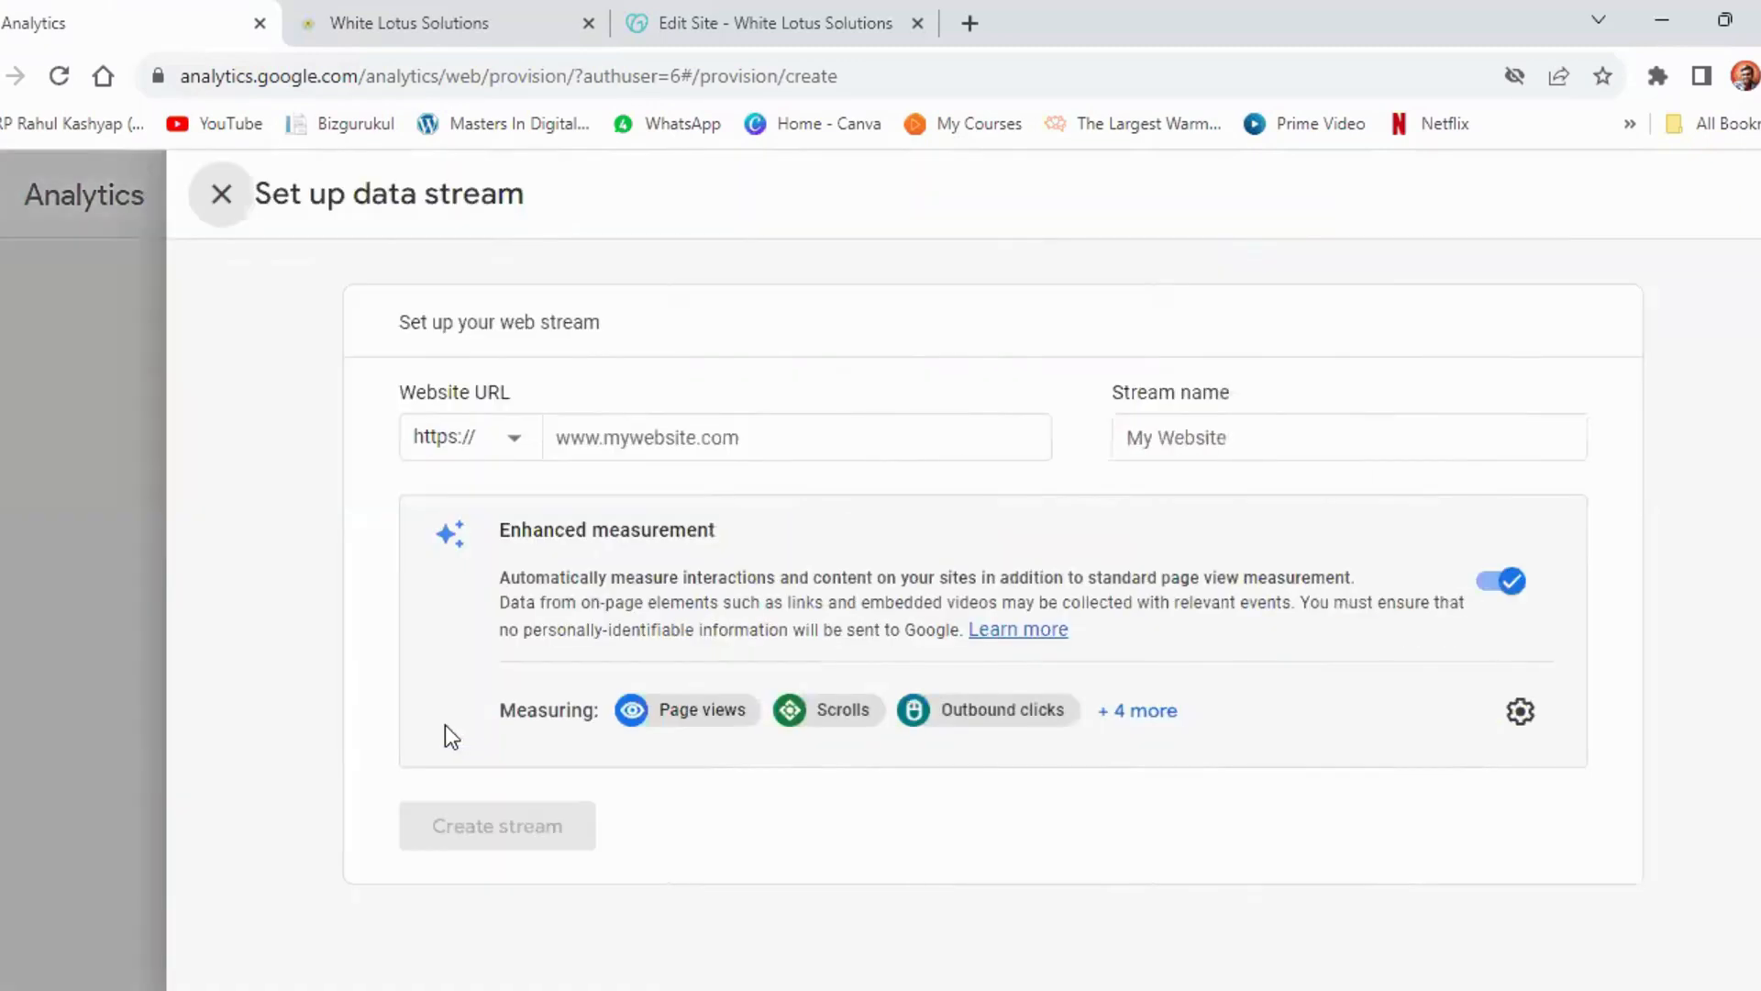
click(723, 433)
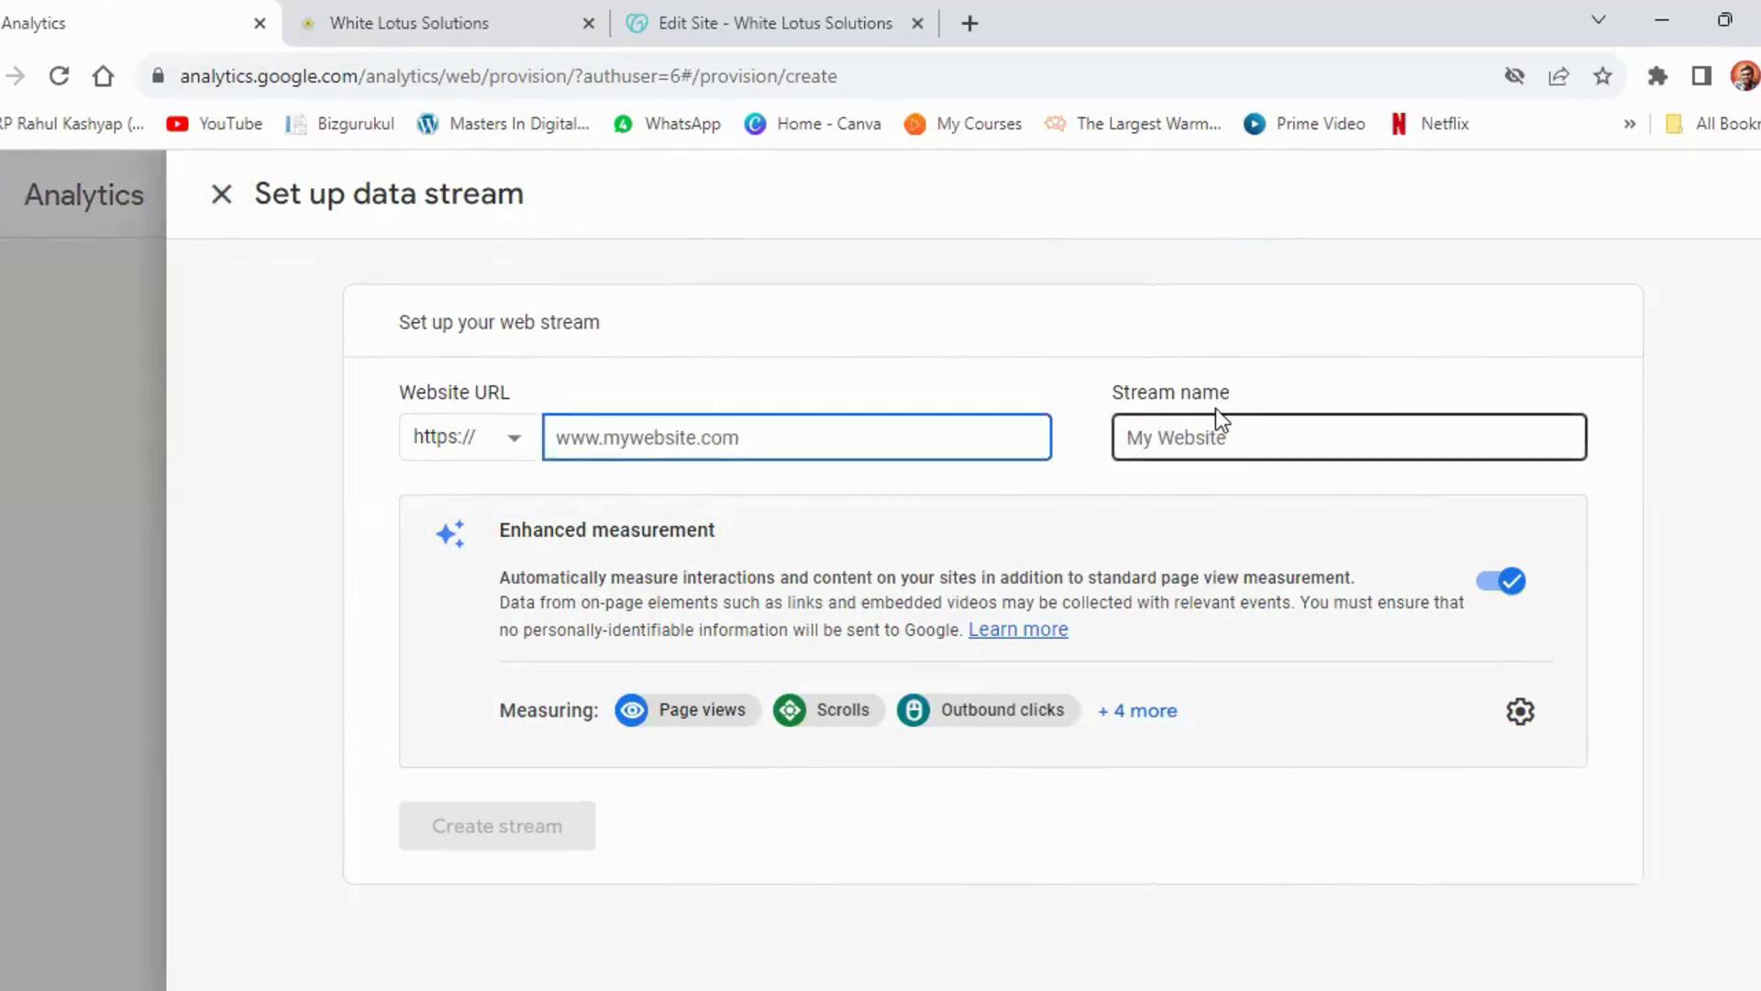
click(1211, 431)
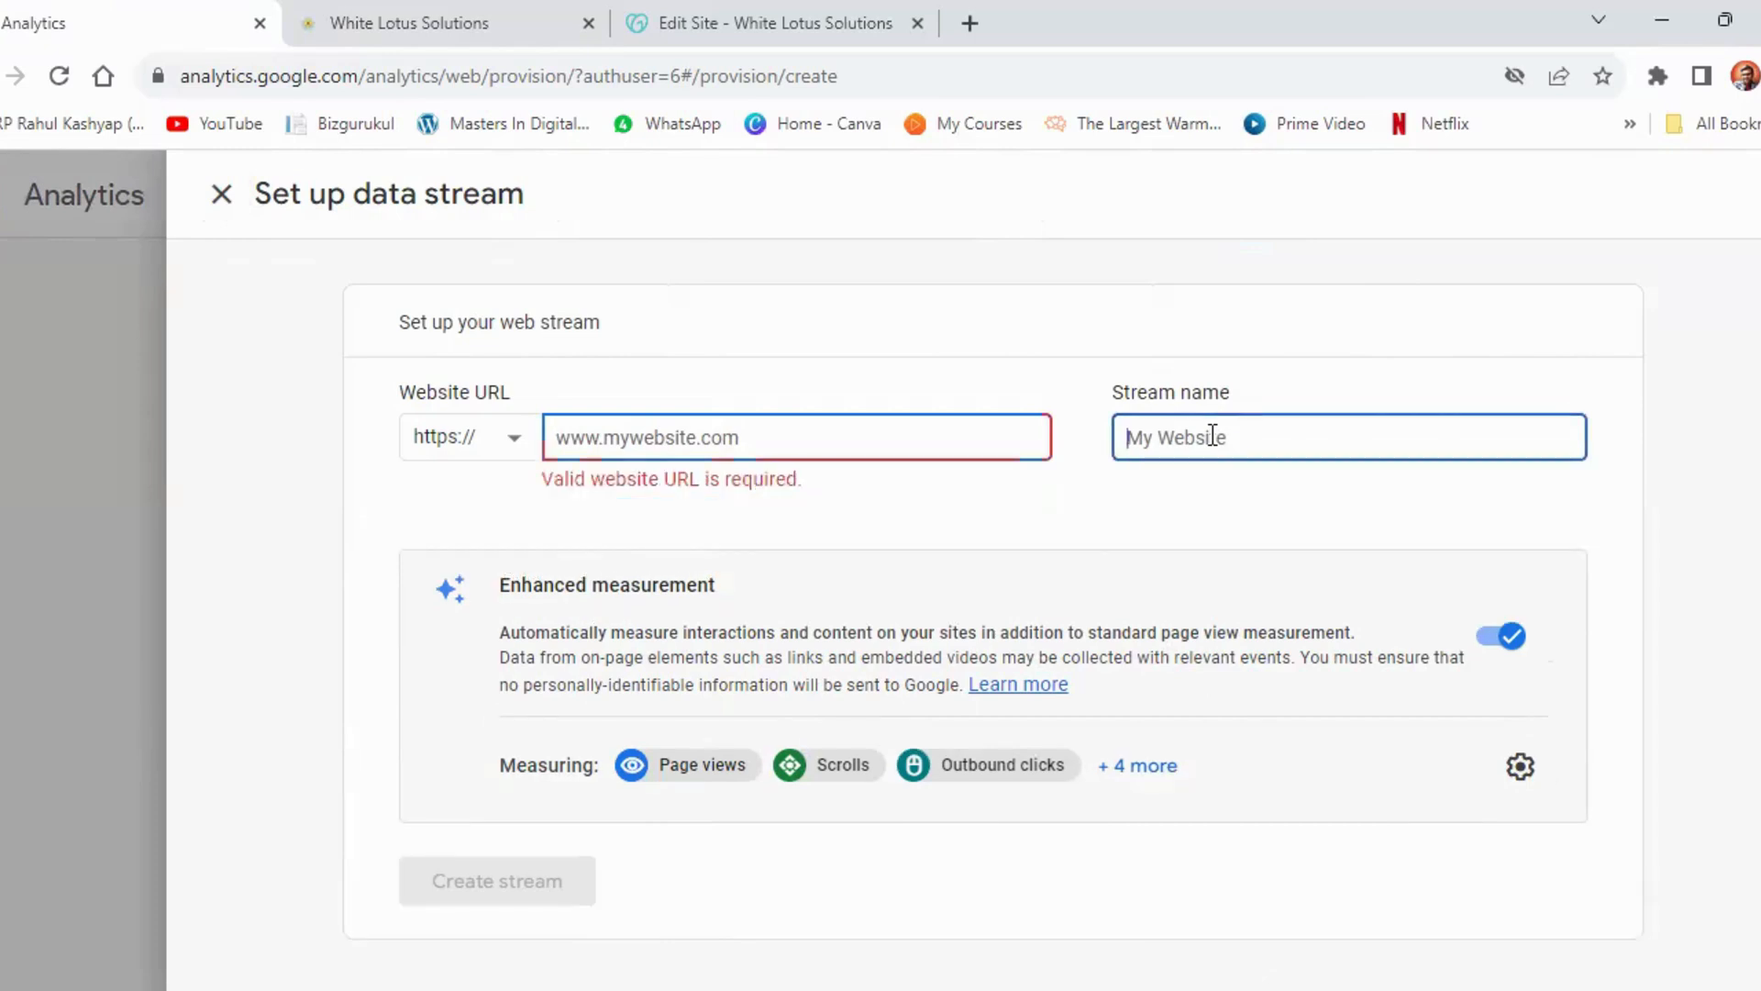
right_click(1209, 433)
click(1255, 646)
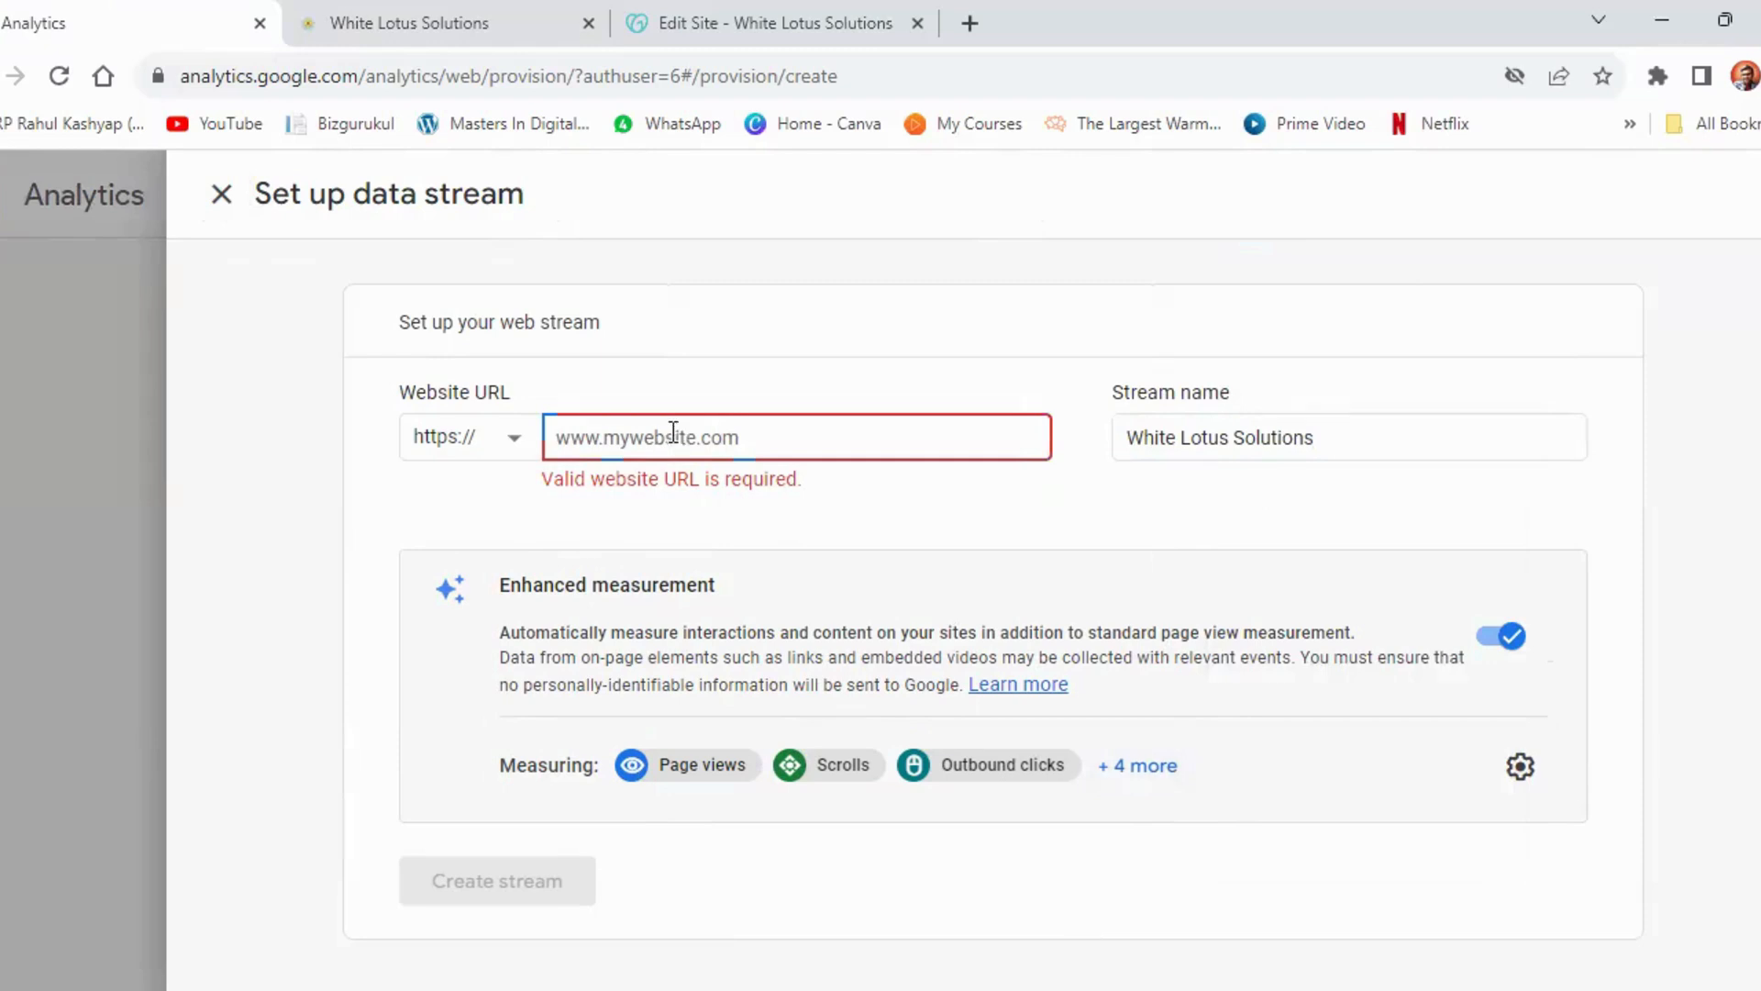
Copy the address of the open White Lotus Solutions website and paste it as the web stream's website URL
click(441, 19)
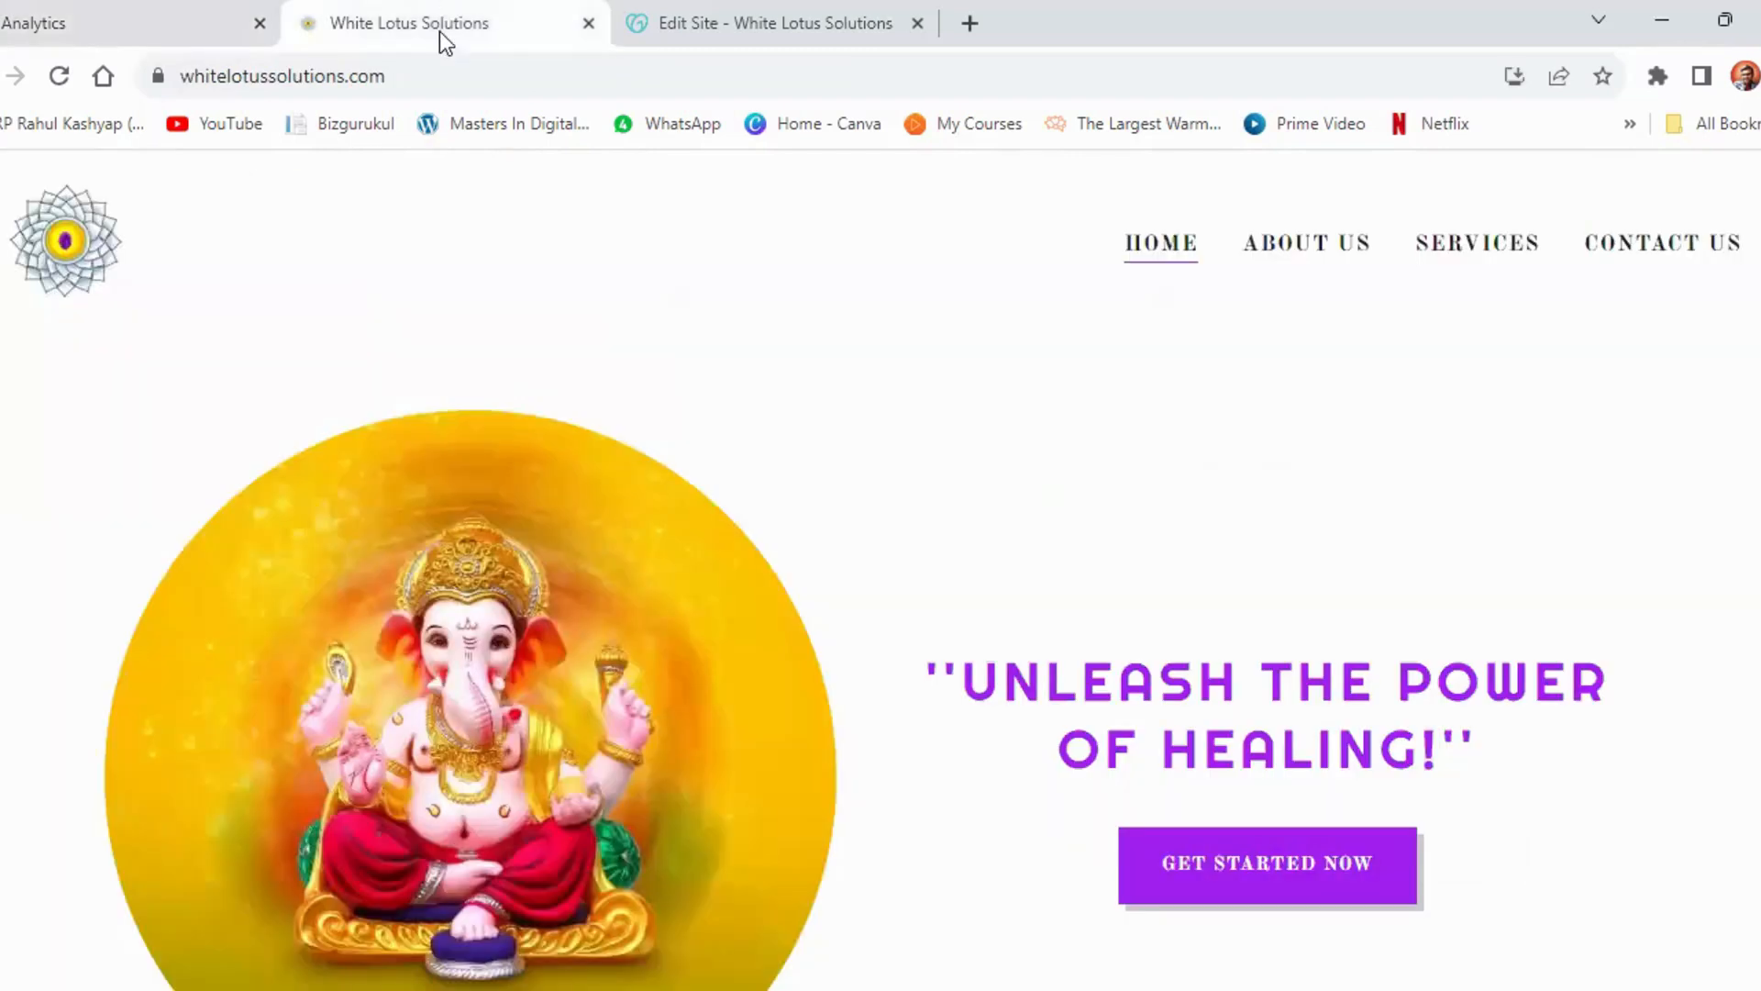
click(386, 75)
key(ctrl+c)
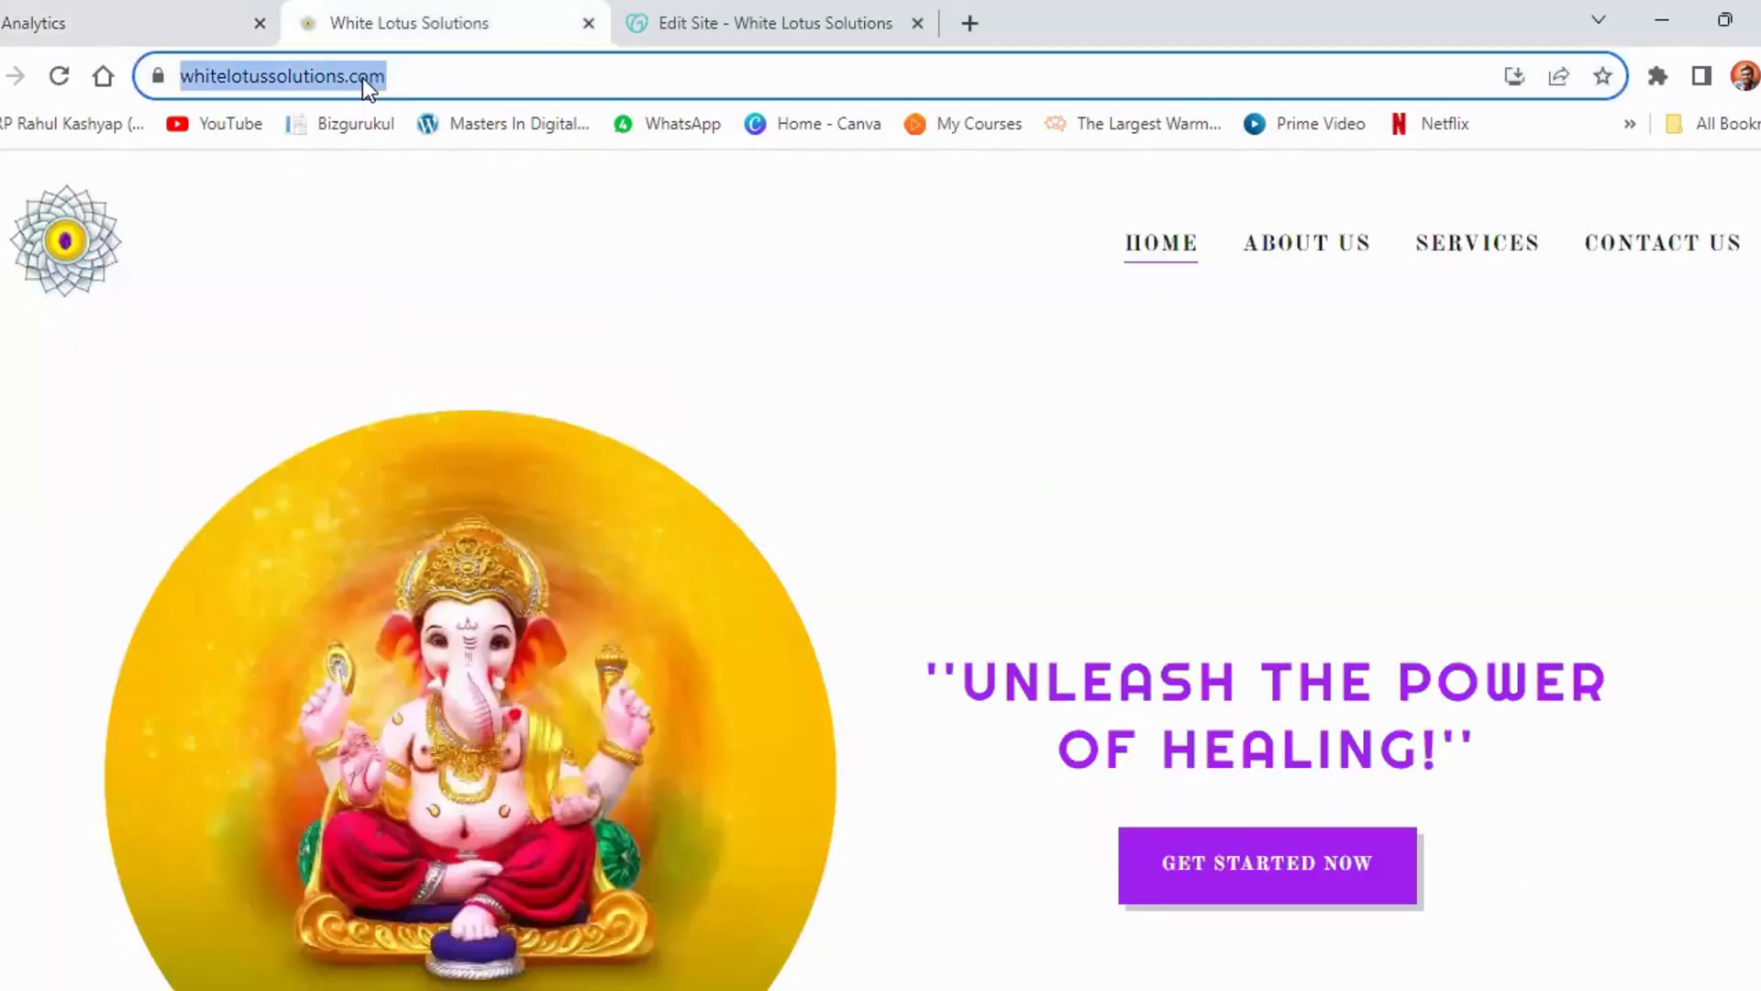
click(172, 16)
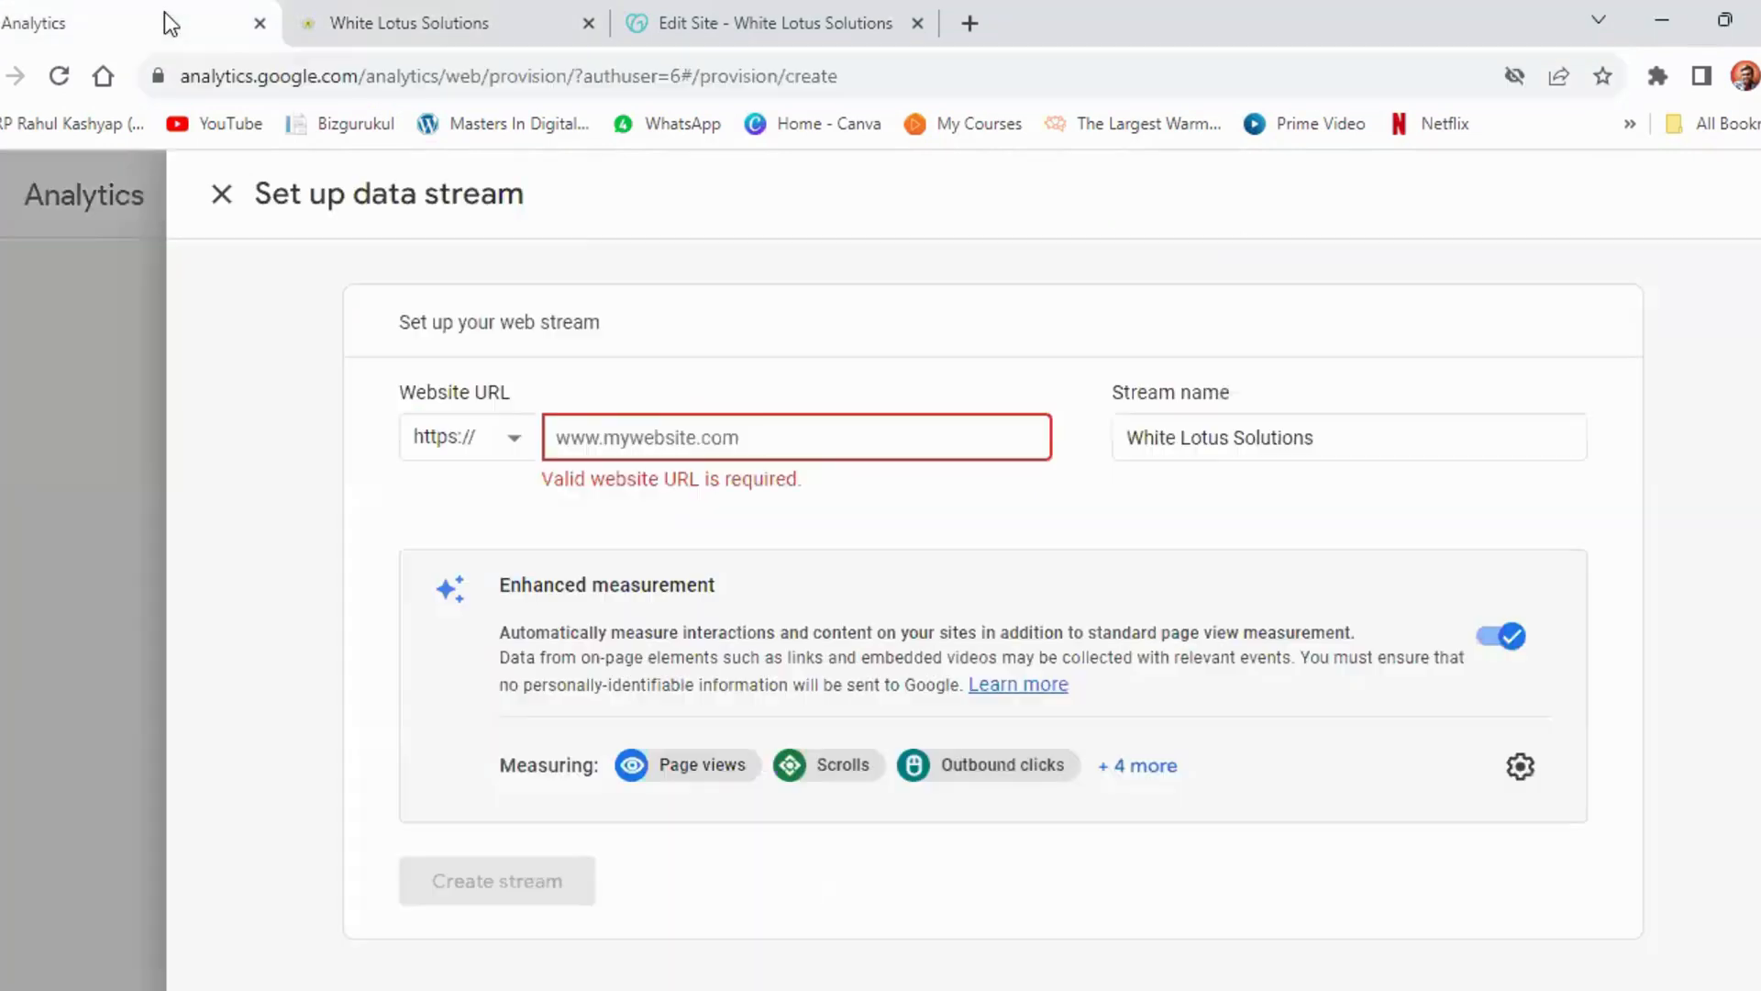
click(659, 428)
right_click(658, 428)
click(745, 527)
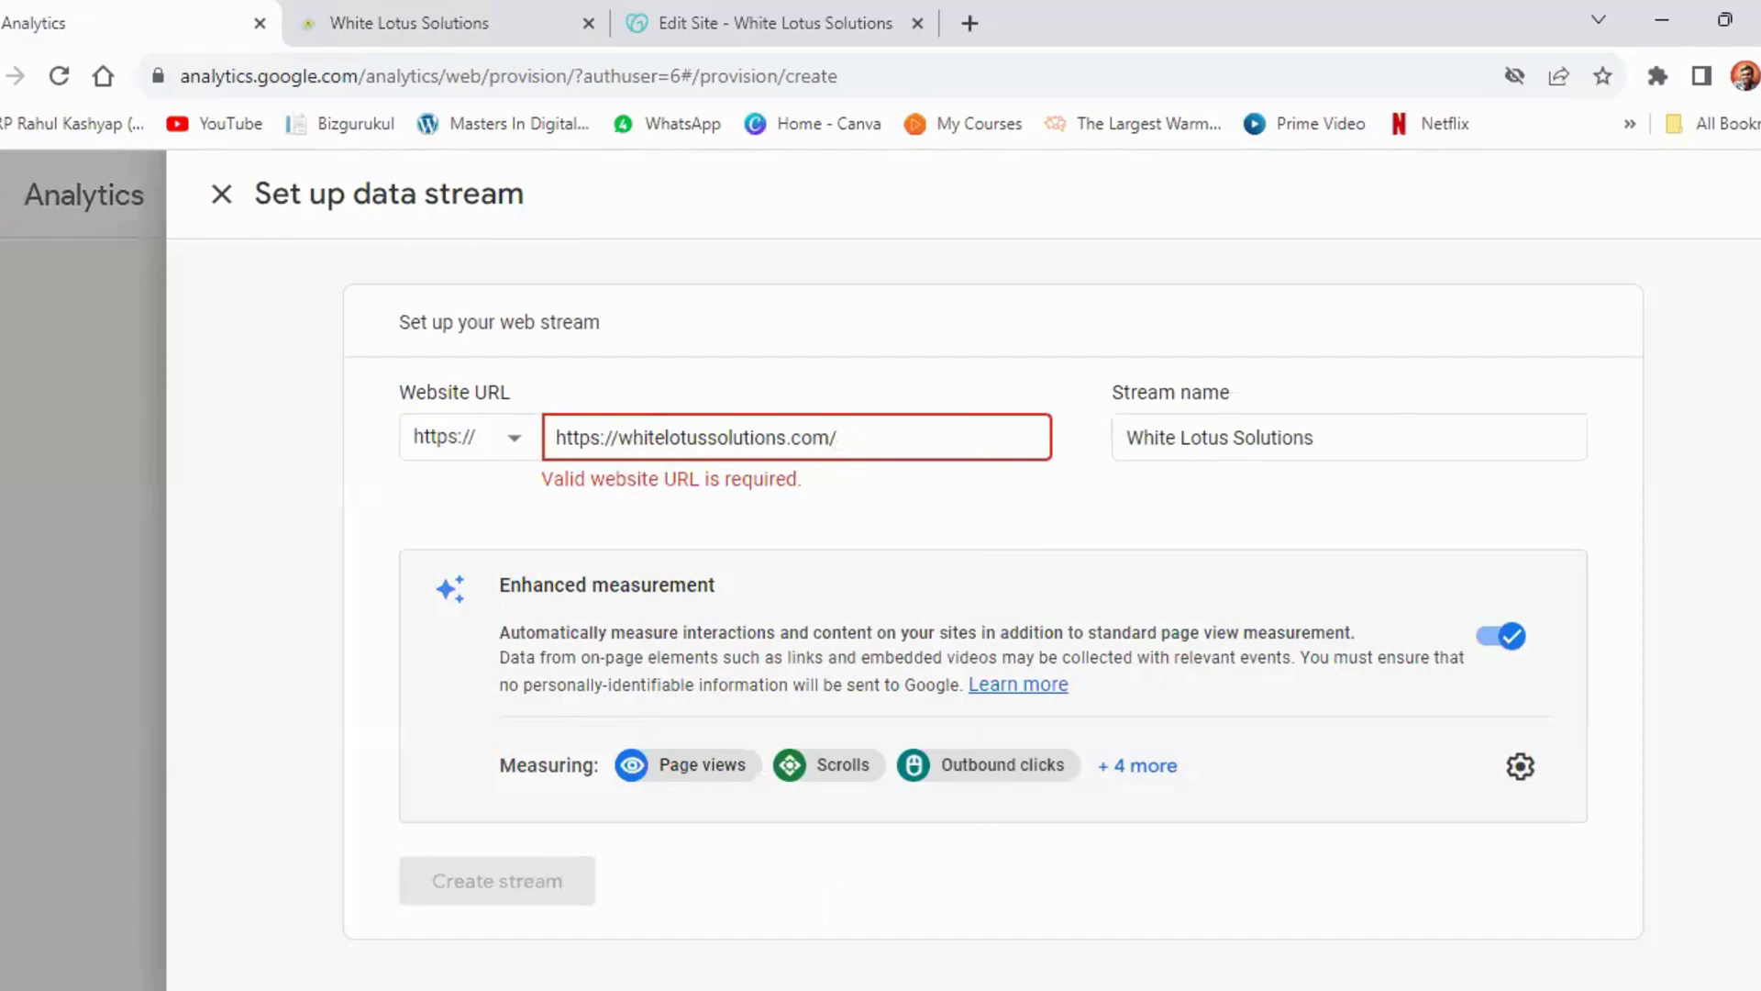
click(621, 443)
key(BackSpace)
key(BackSpace)
key(BackSpace)
key(BackSpace)
key(BackSpace)
key(BackSpace)
key(BackSpace)
key(BackSpace)
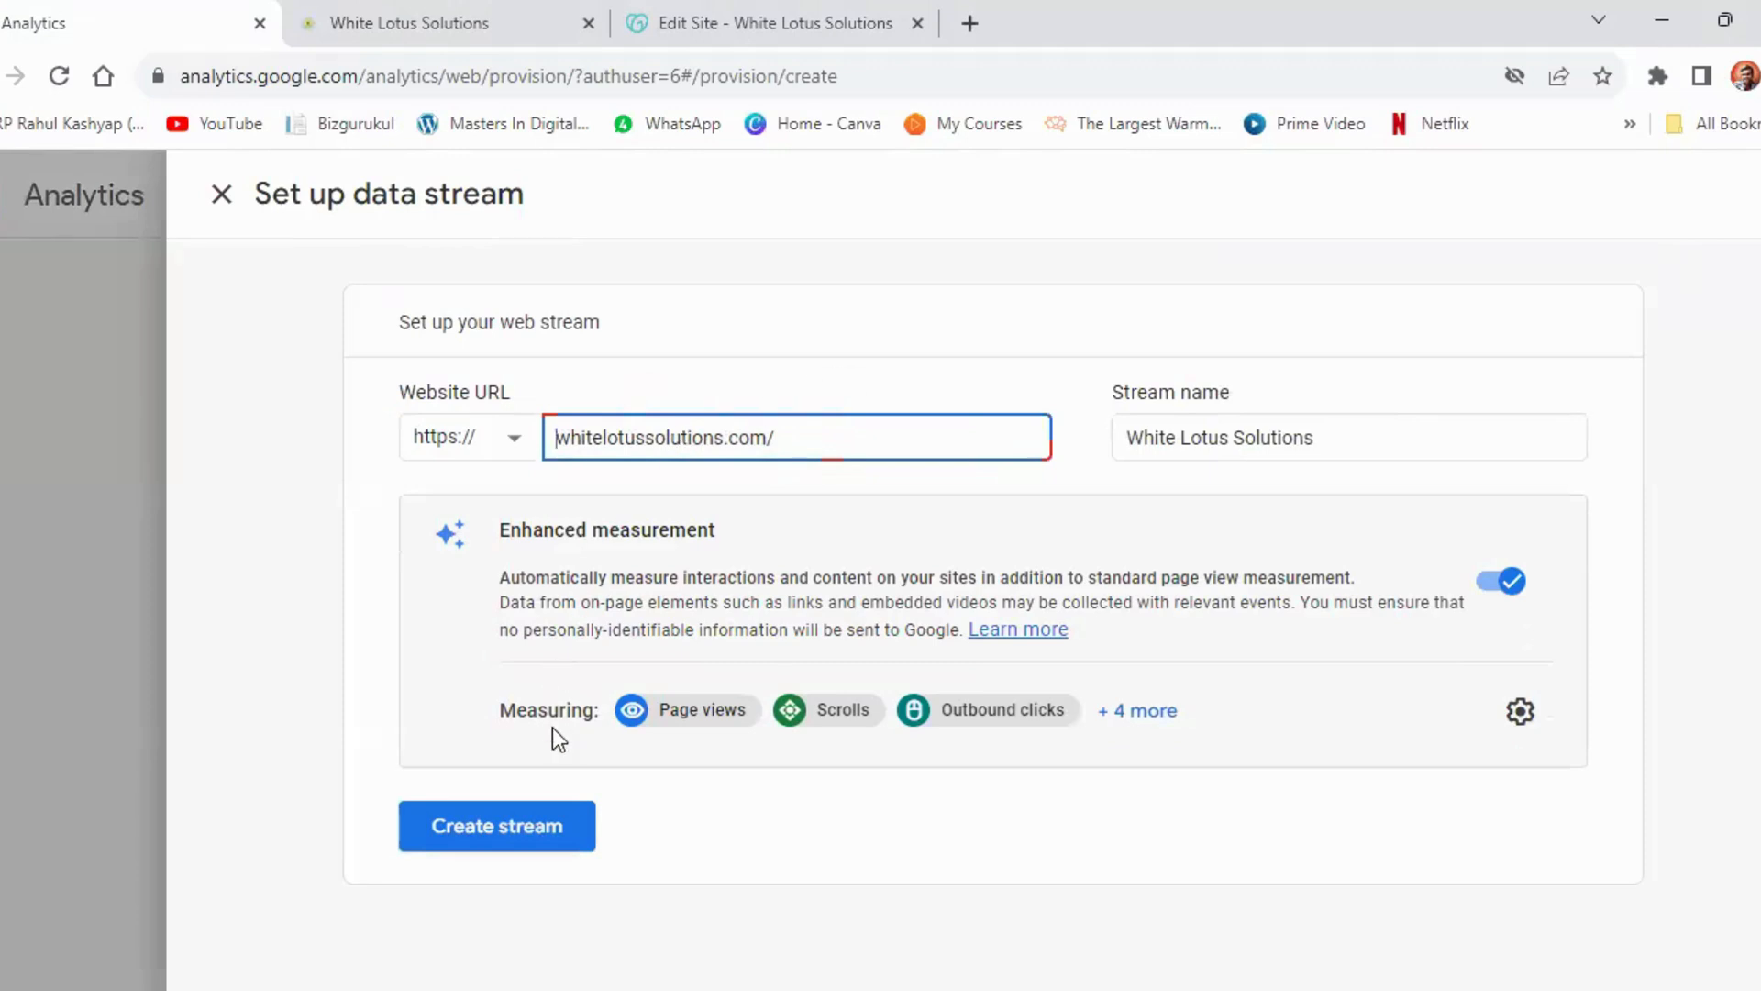
click(524, 837)
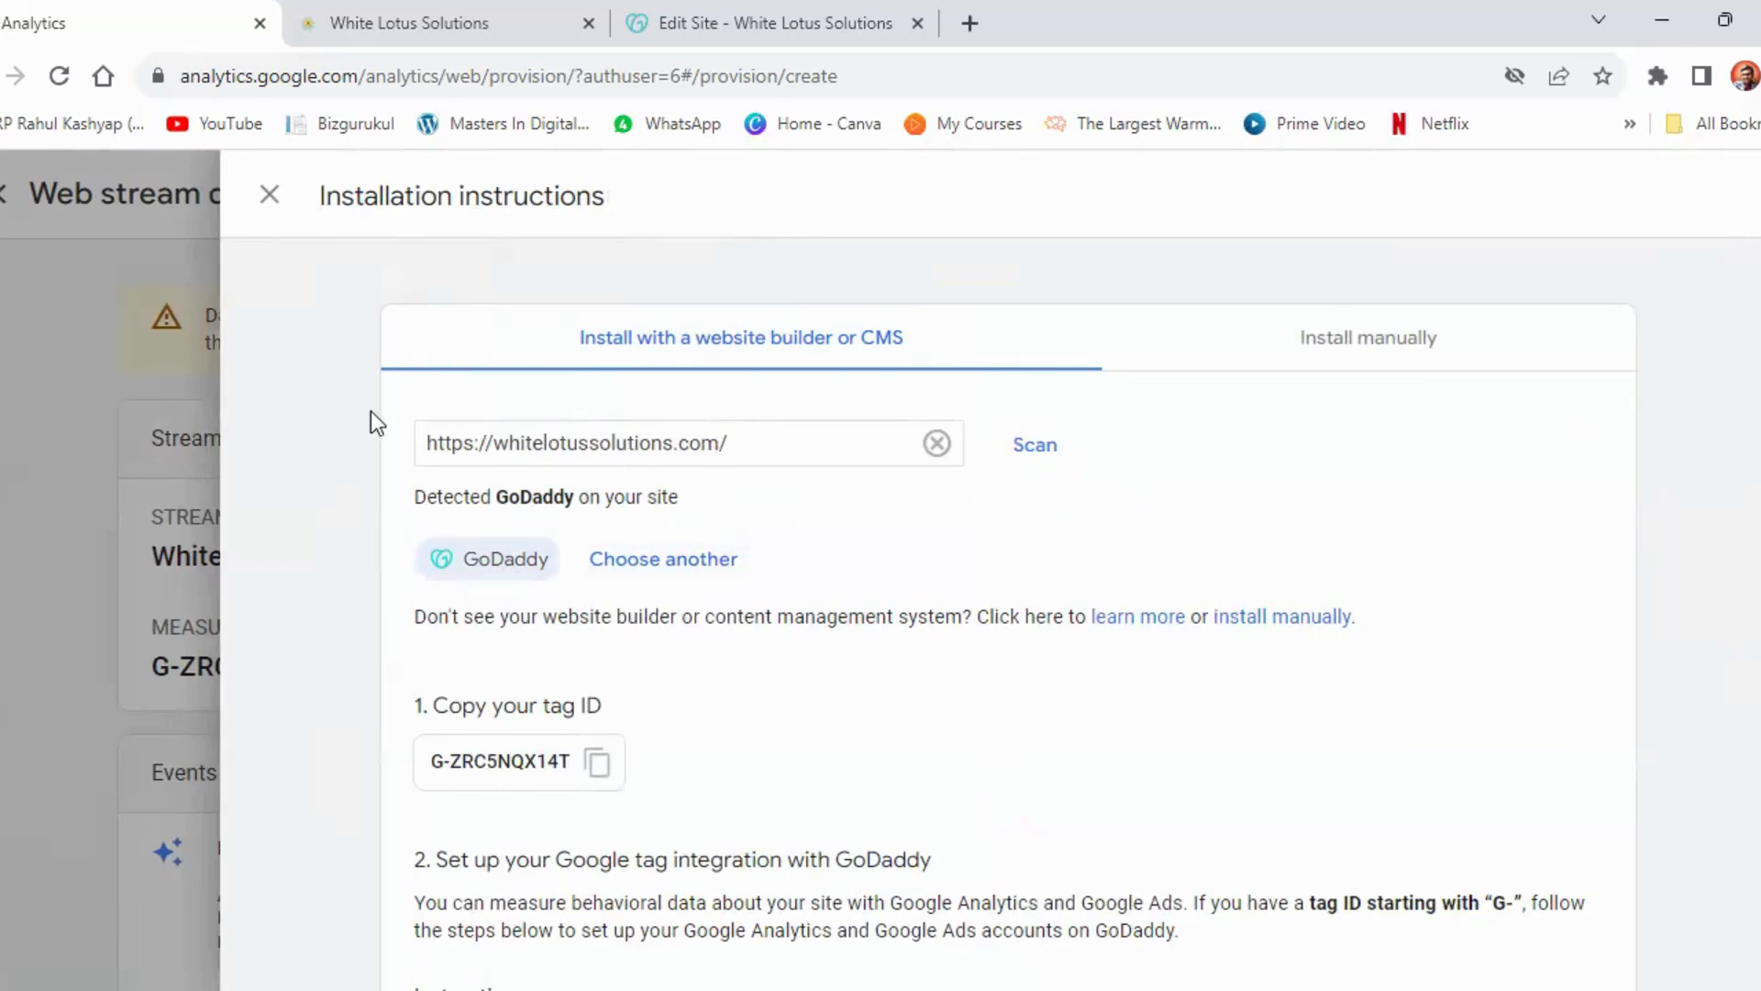
Close the installation instructions and copy the White Lotus Solutions web stream's measurement ID
click(270, 198)
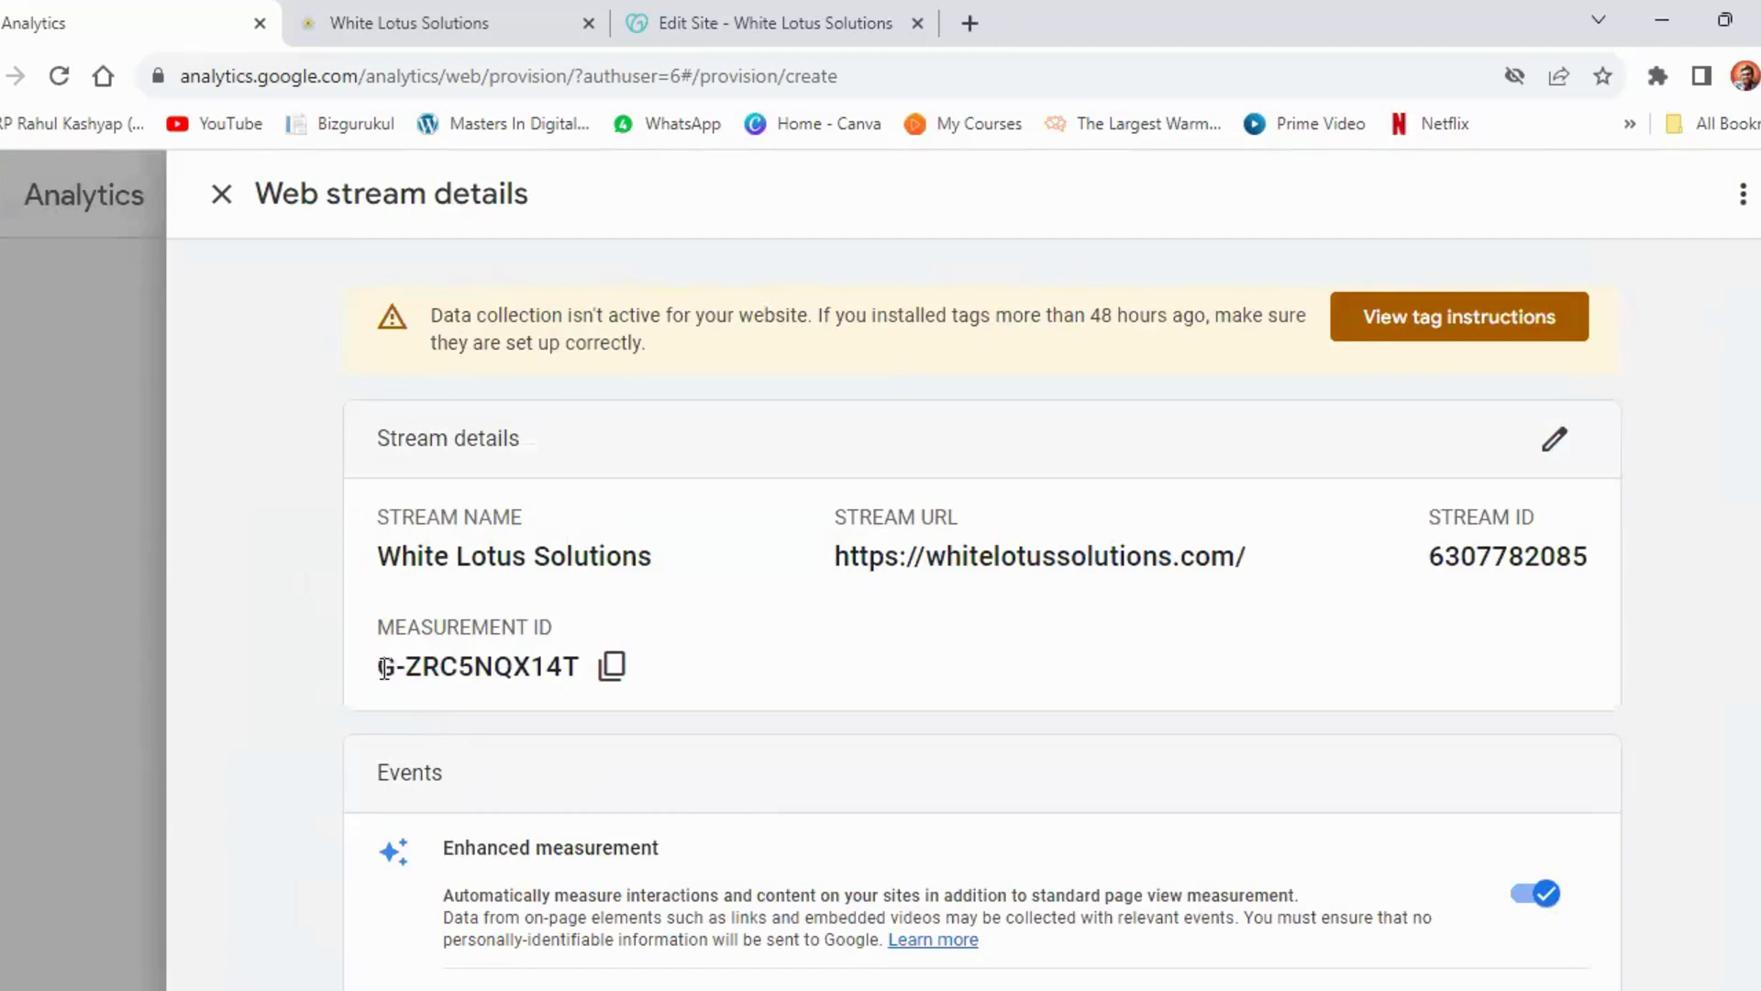
drag(378, 667, 557, 693)
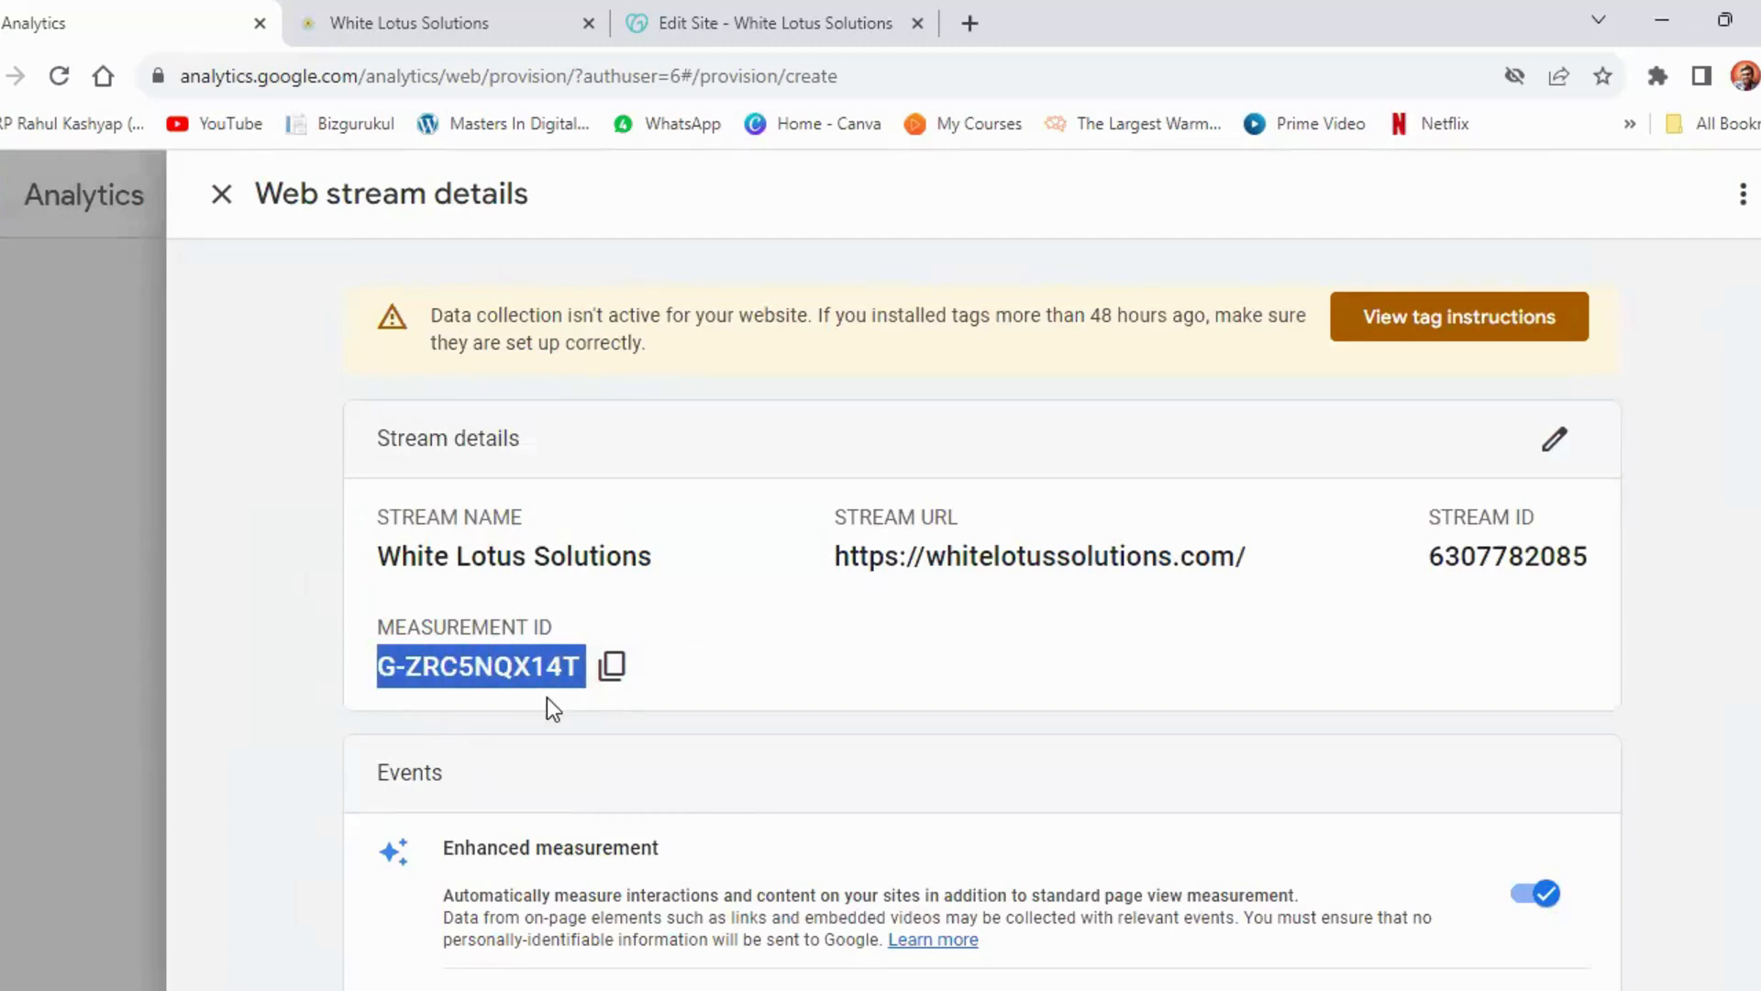
click(547, 697)
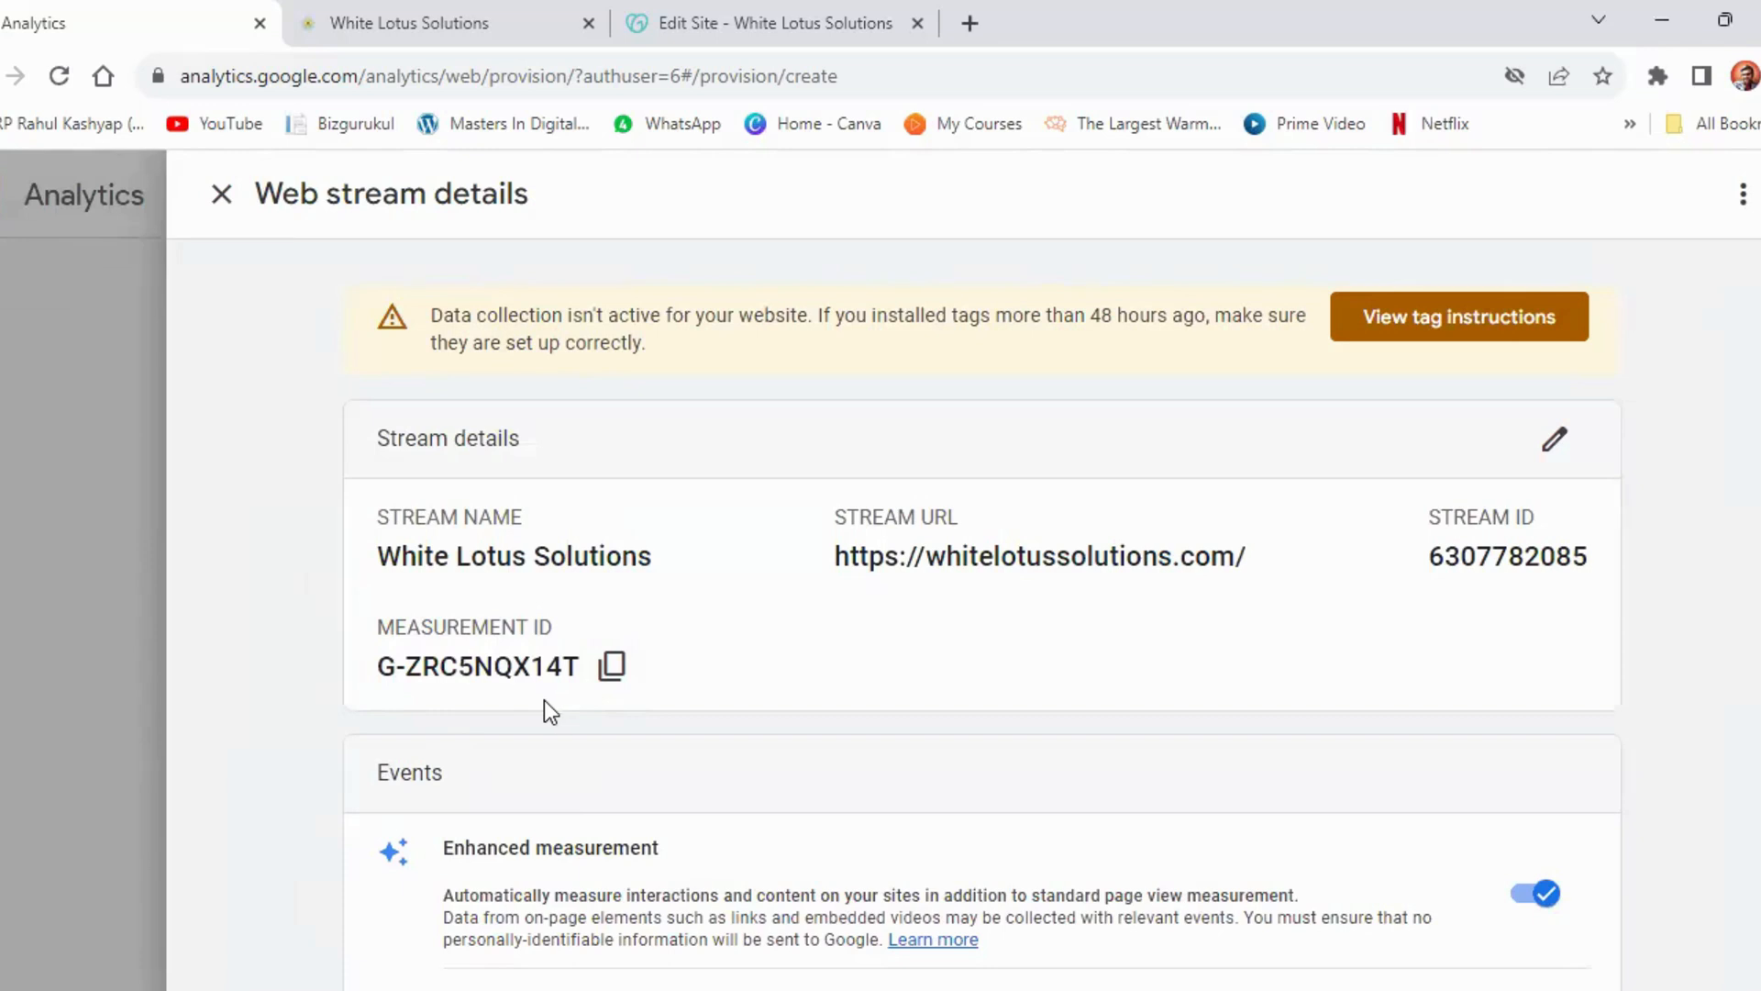
click(613, 677)
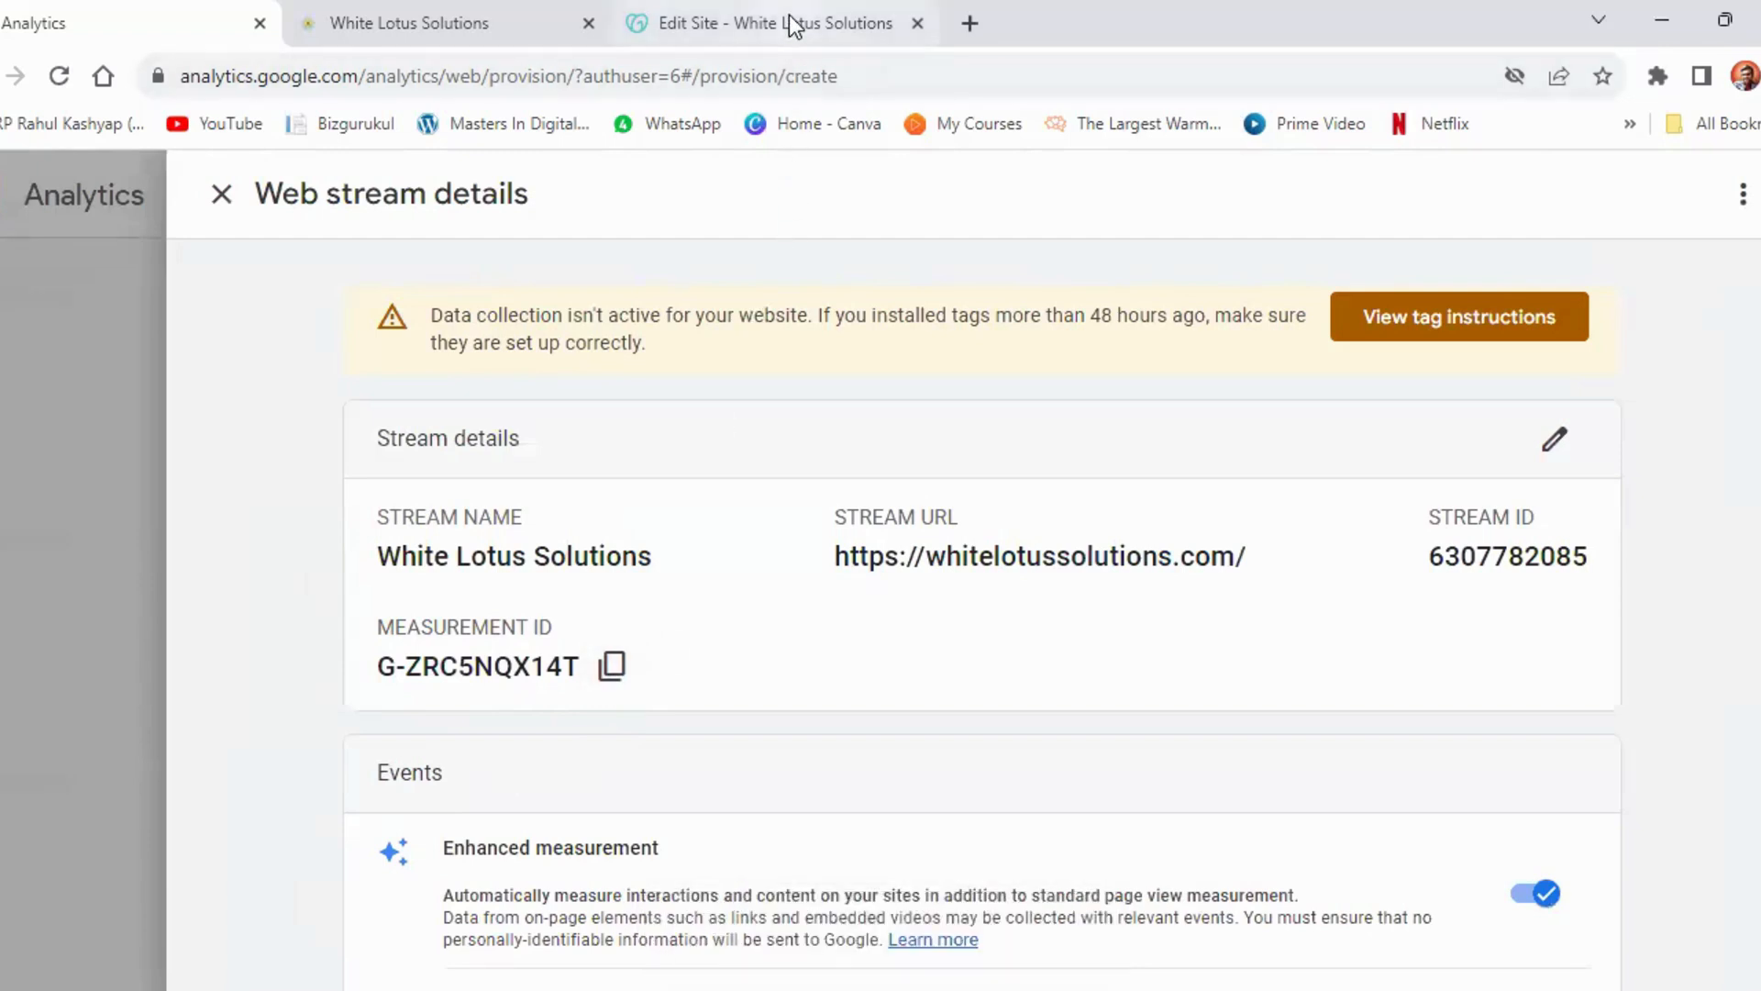
Switch to the GoDaddy website editor and open the site's Google Analytics settings
click(795, 25)
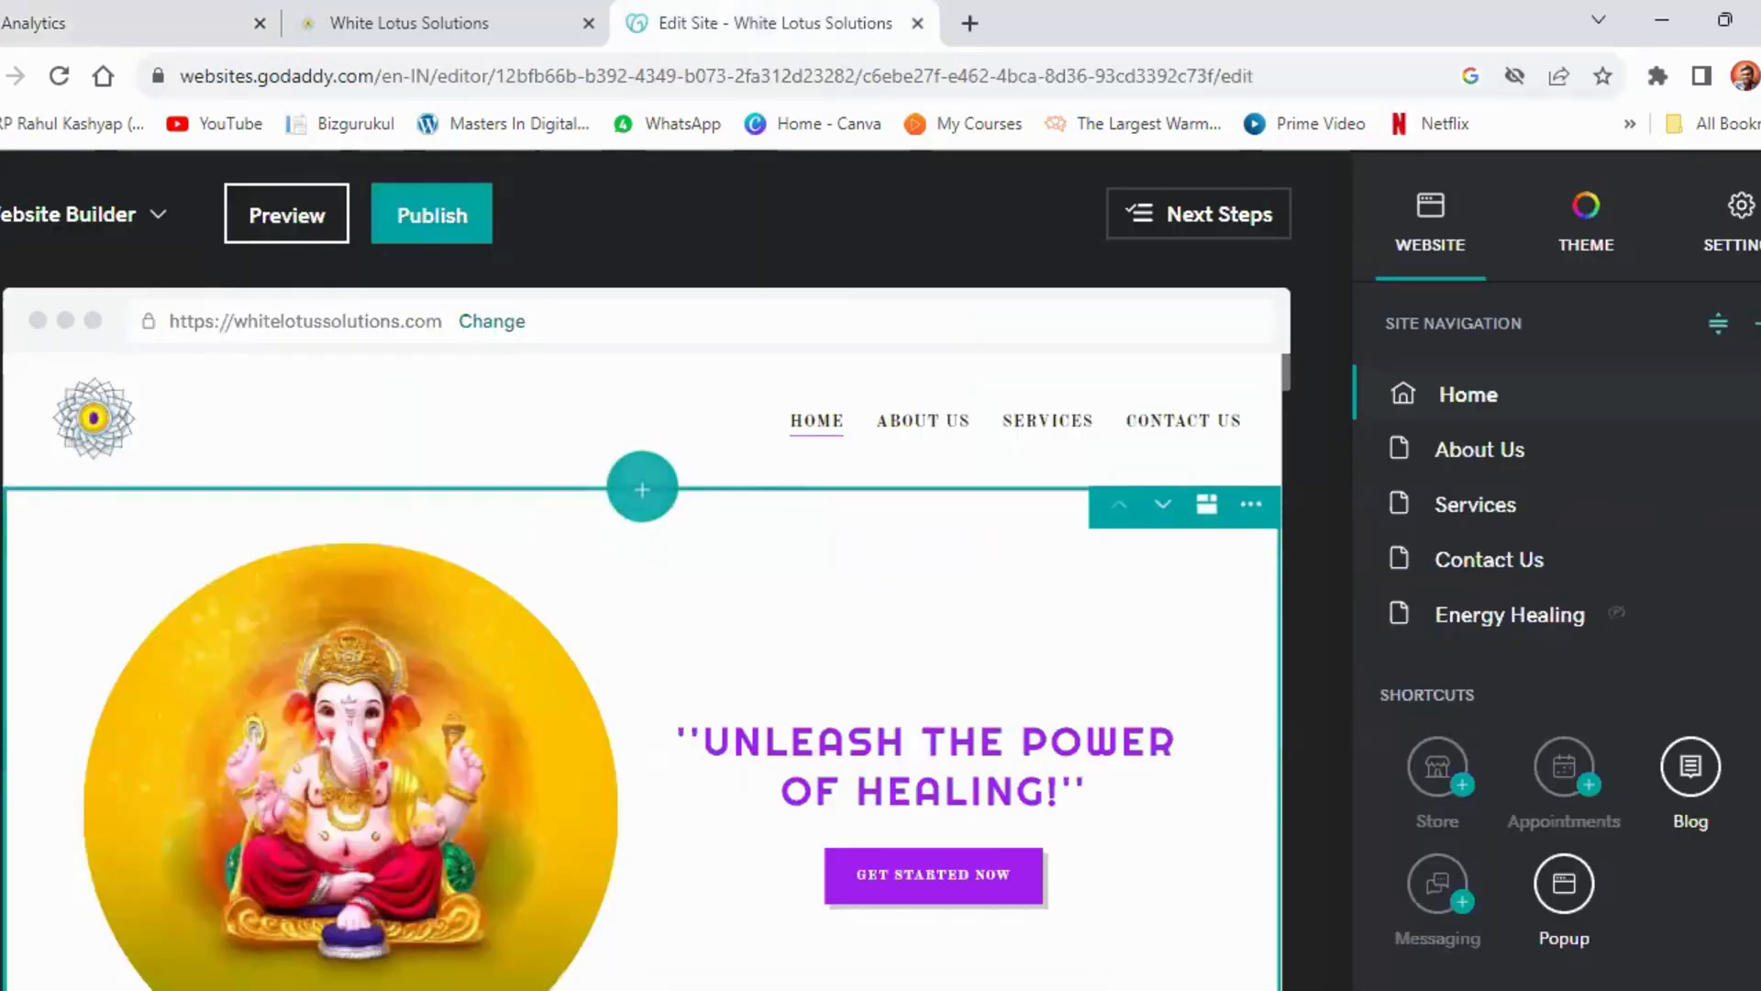
click(1743, 215)
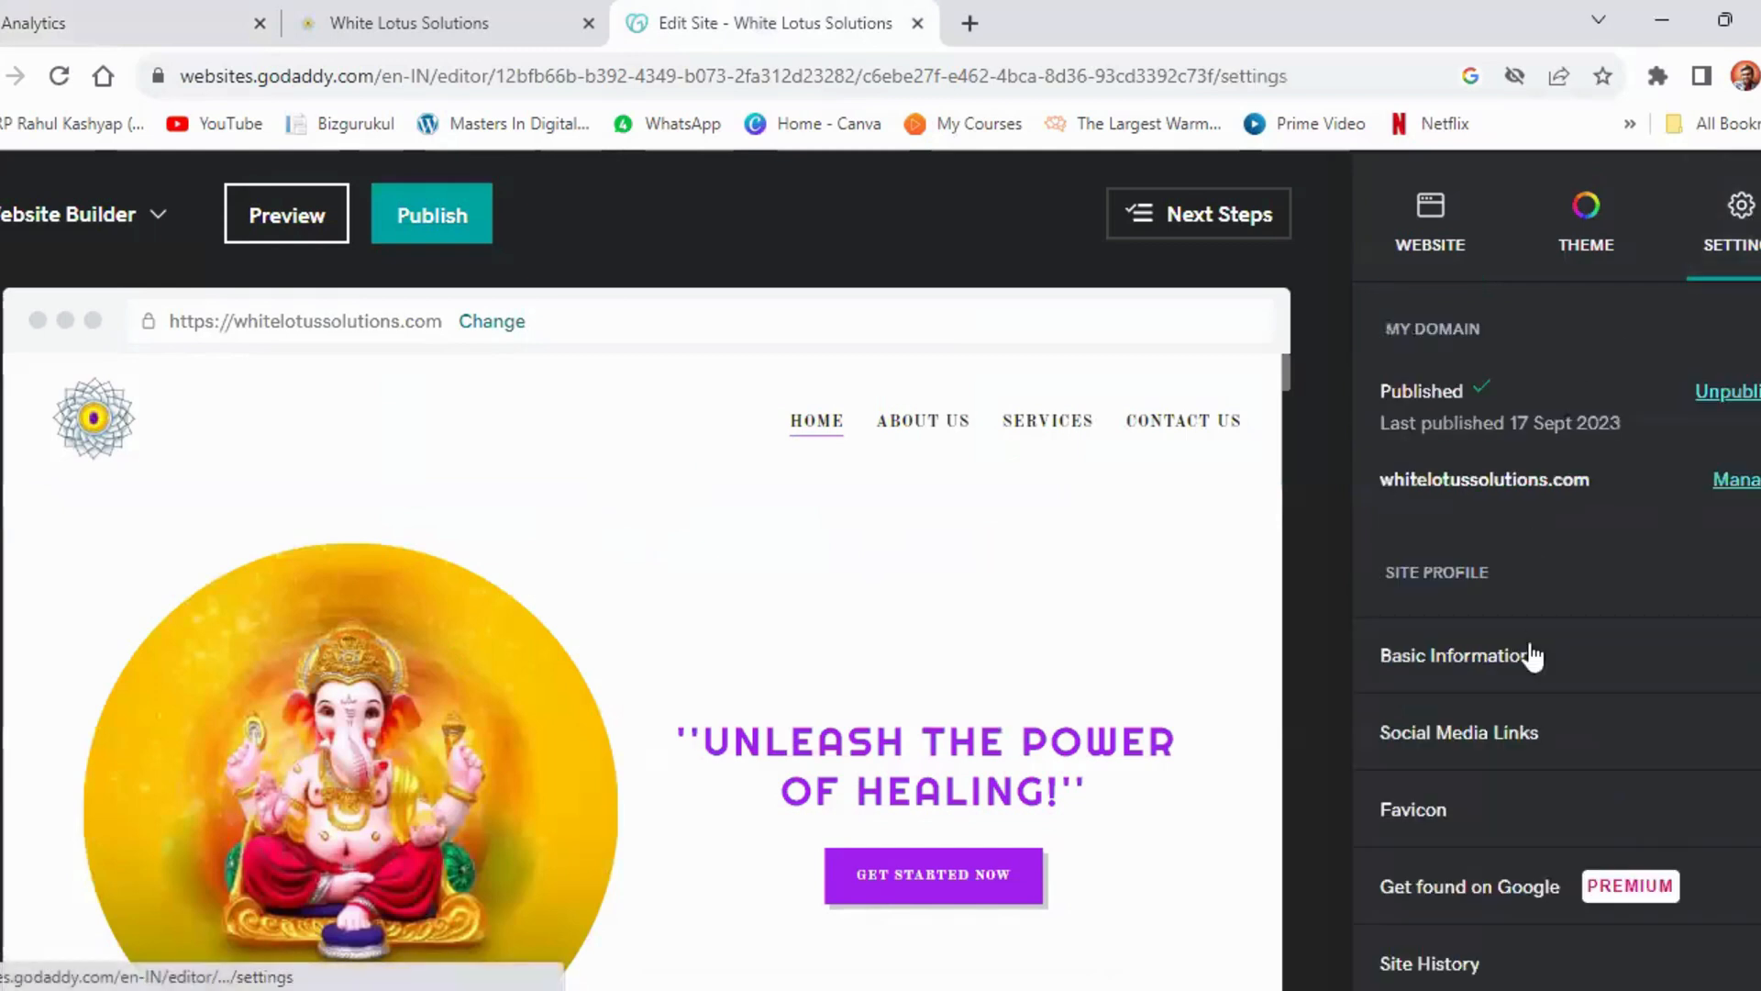
scroll(1560, 699, down, 2)
scroll(1559, 699, down, 5)
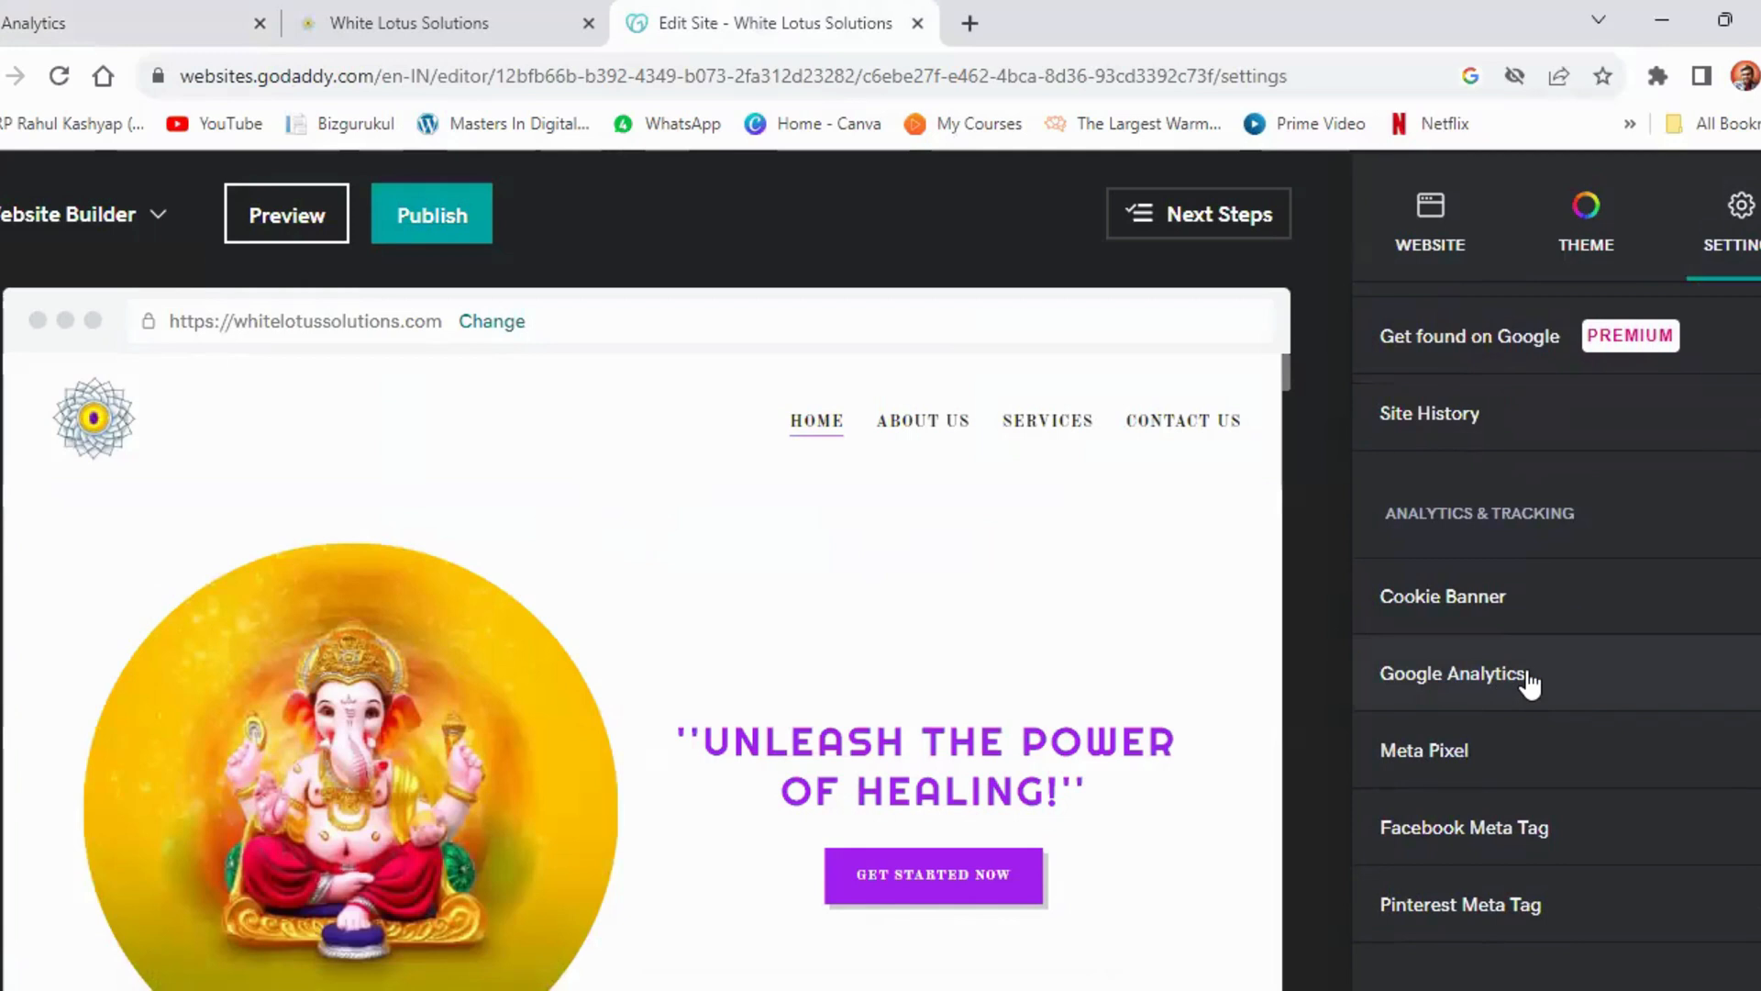
click(1529, 679)
scroll(1522, 674, down, 1)
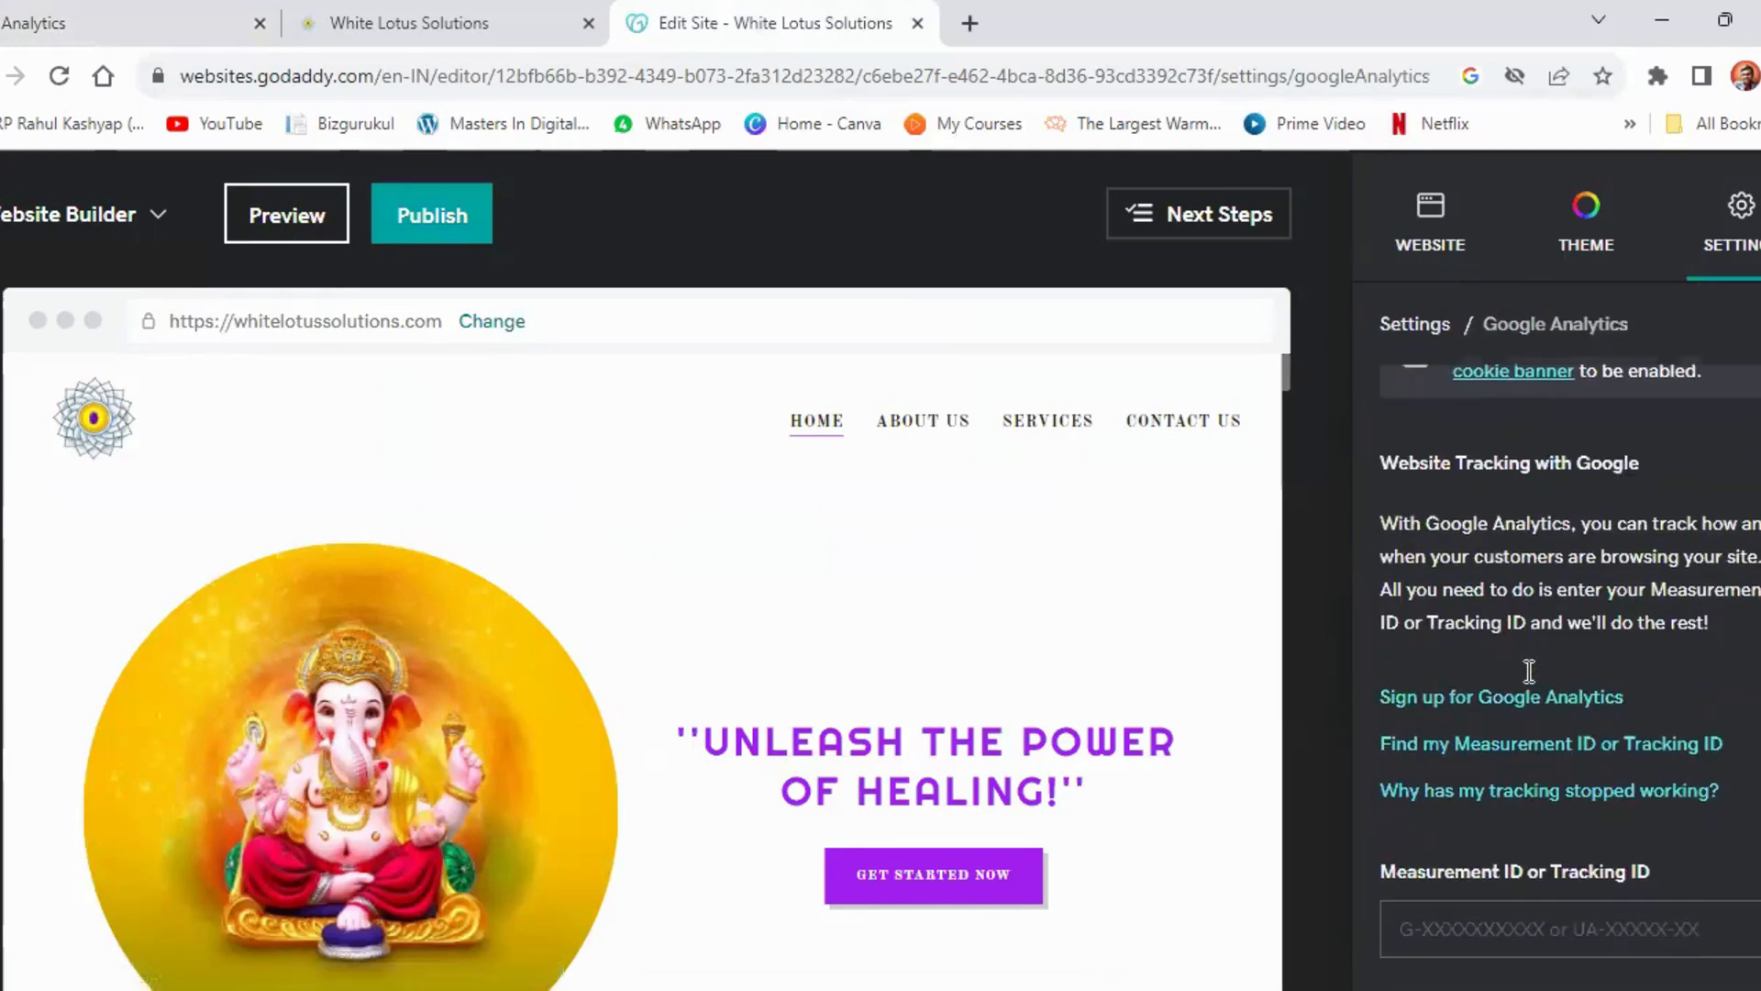
Paste the copied measurement ID as the site's Google Analytics ID and publish the site to whitelotussolutions.com
click(1485, 934)
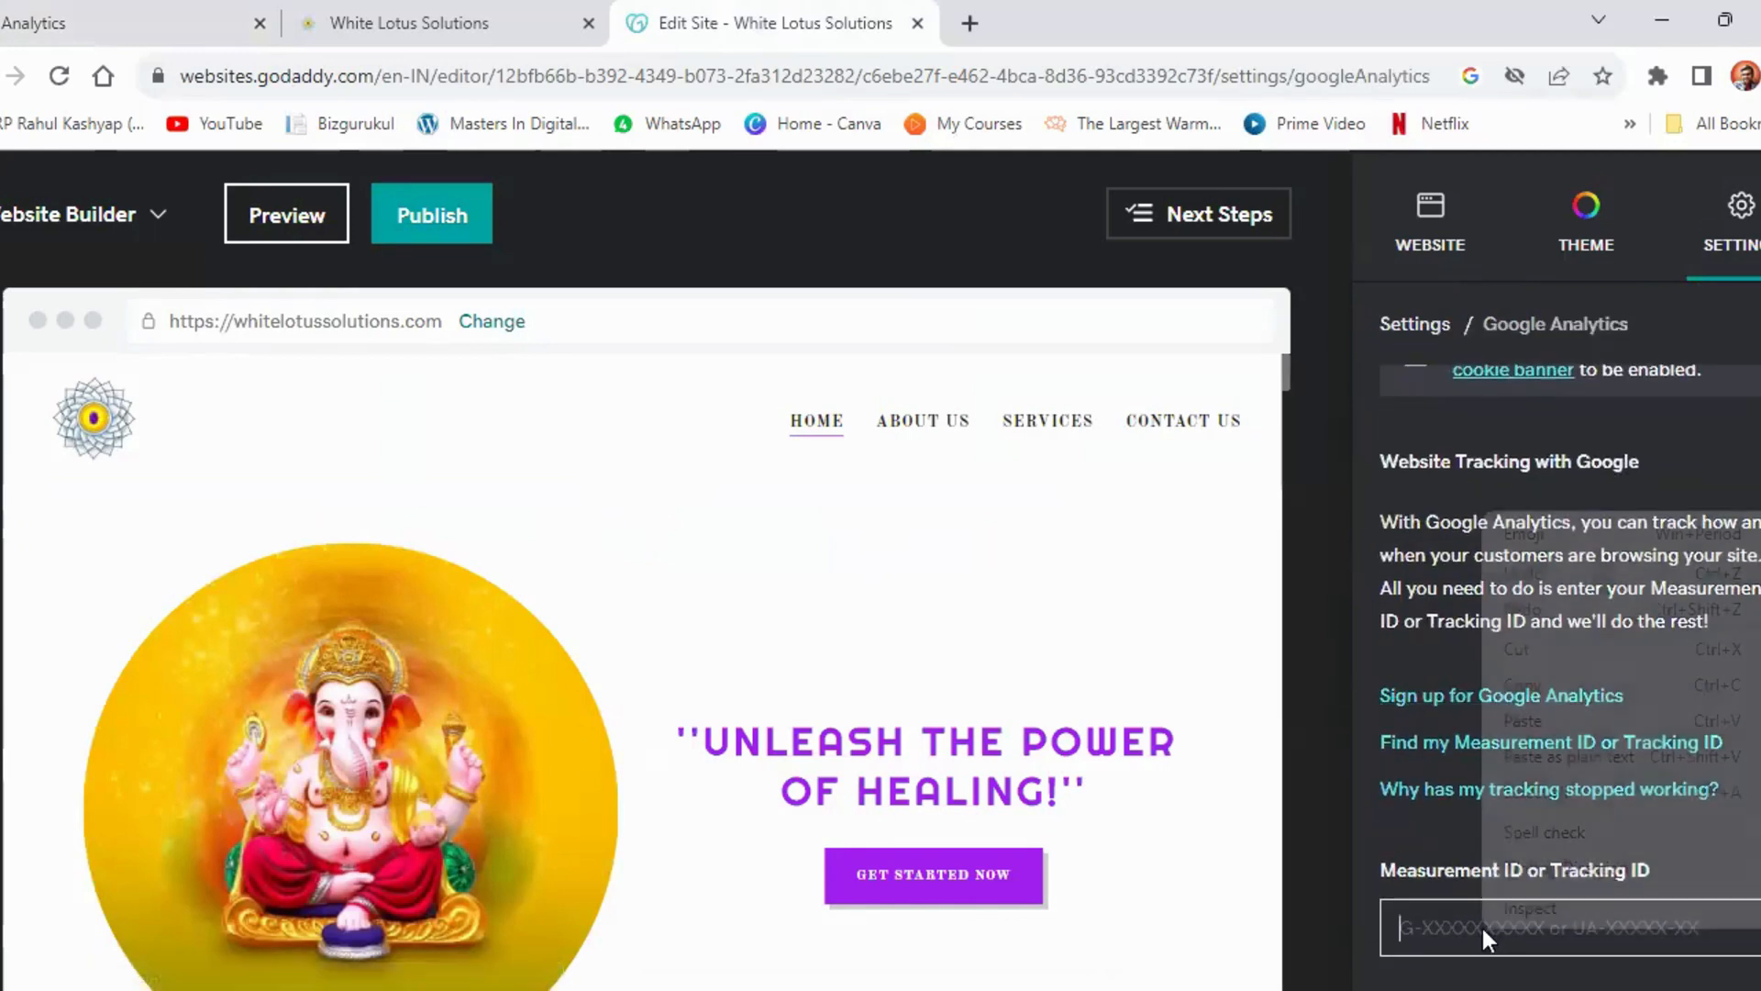
right_click(1483, 927)
click(1545, 732)
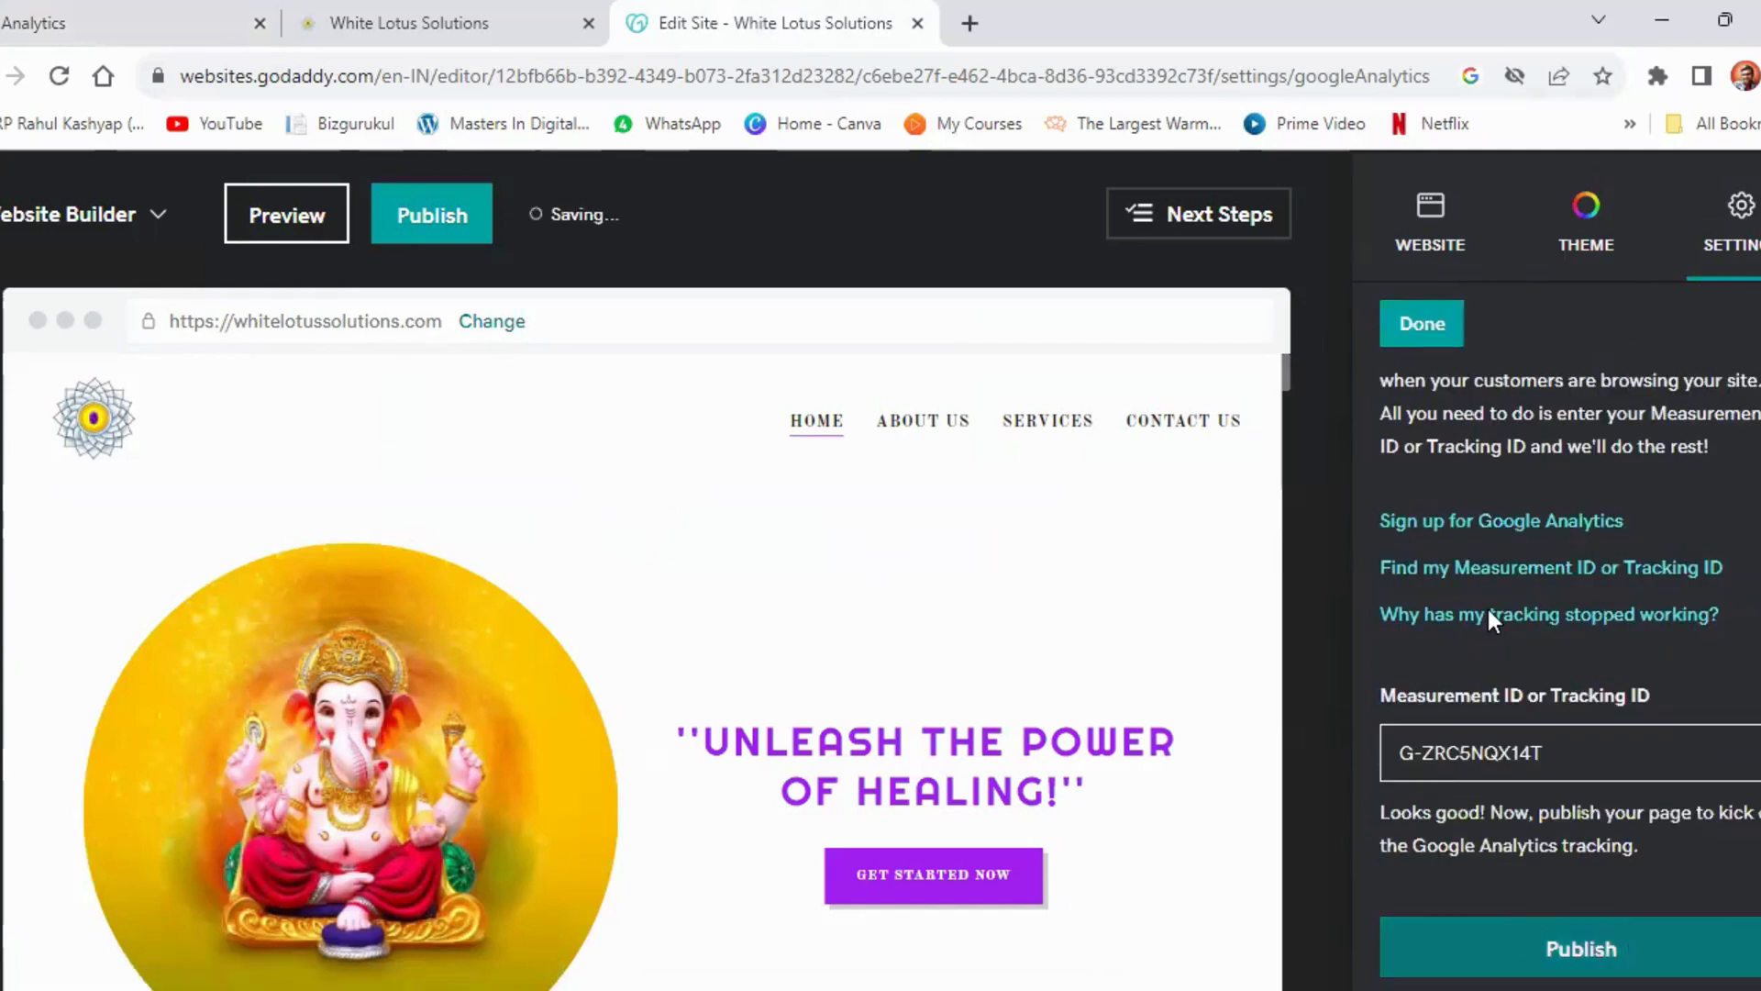
click(1399, 339)
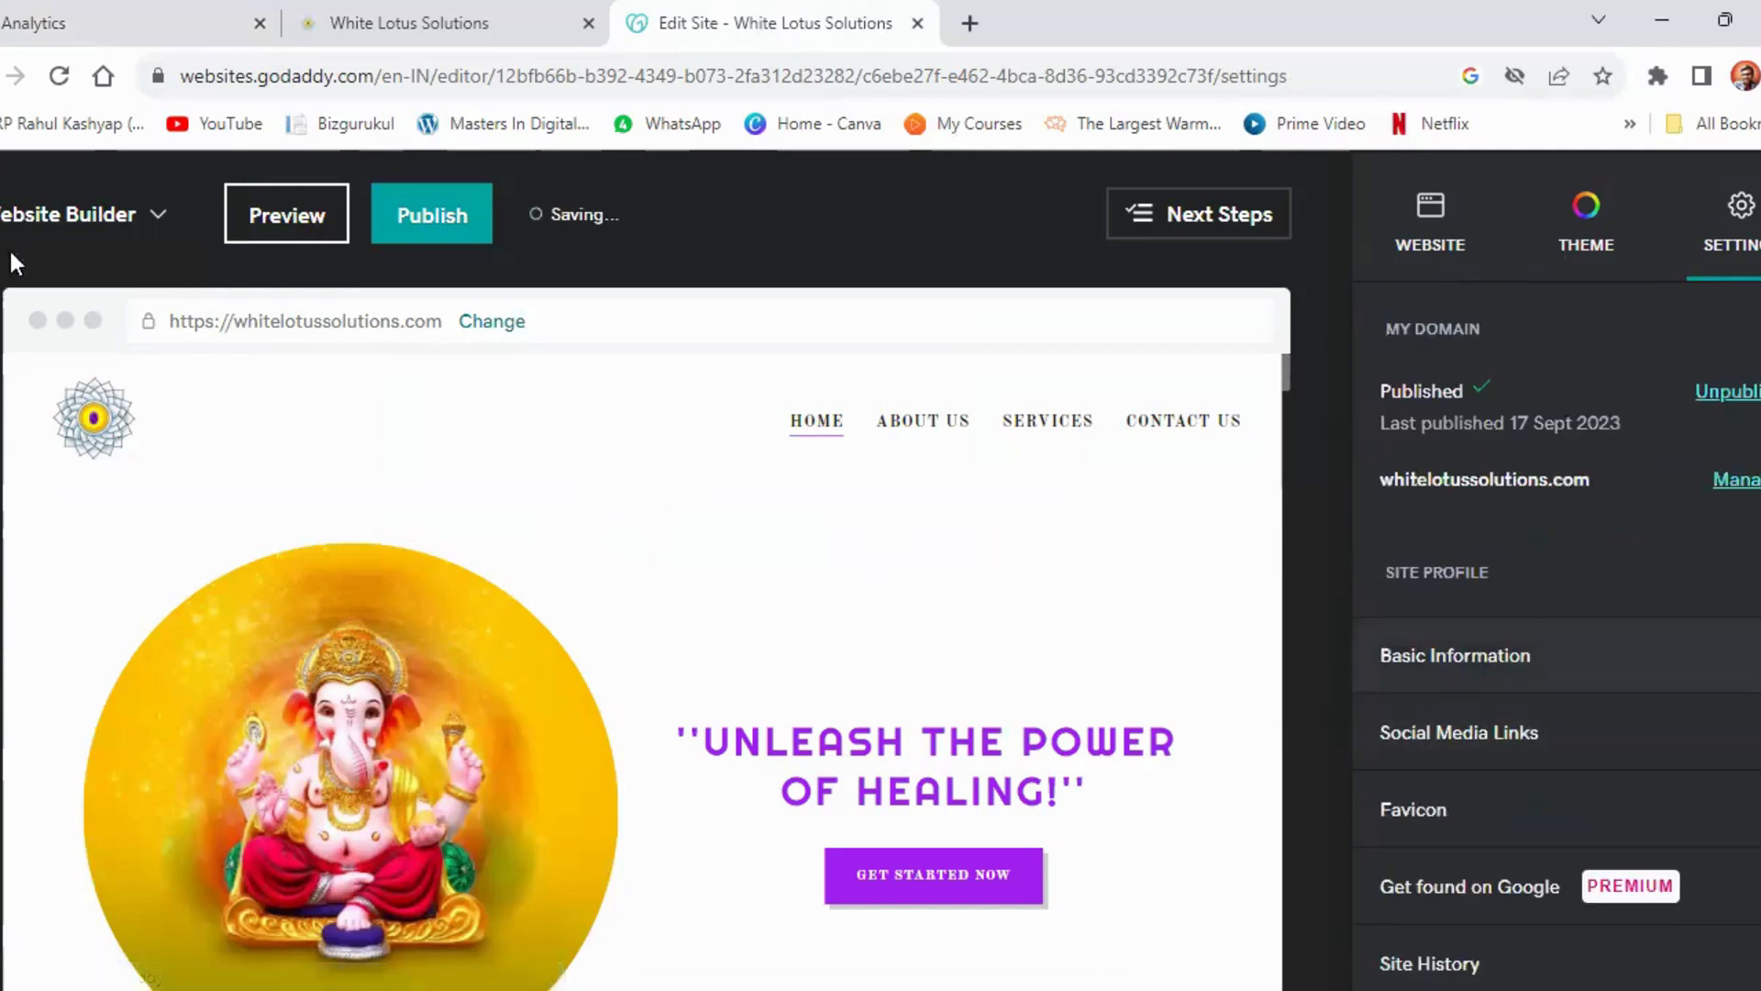
click(446, 220)
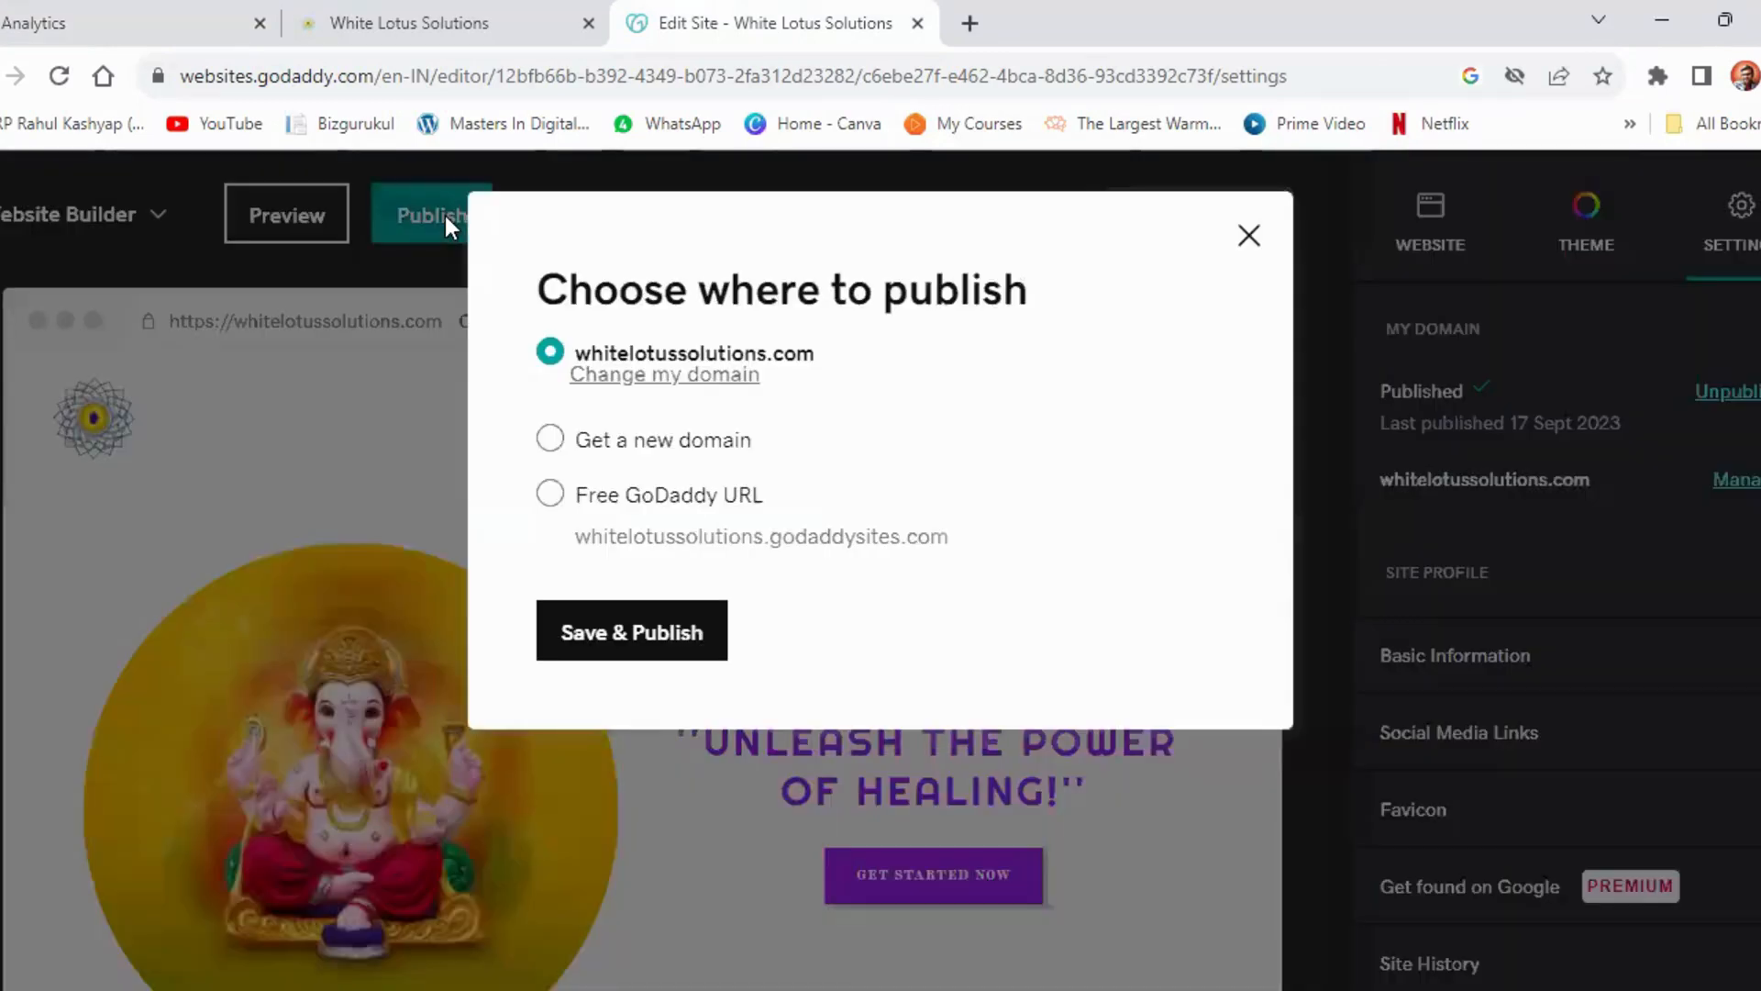
click(663, 637)
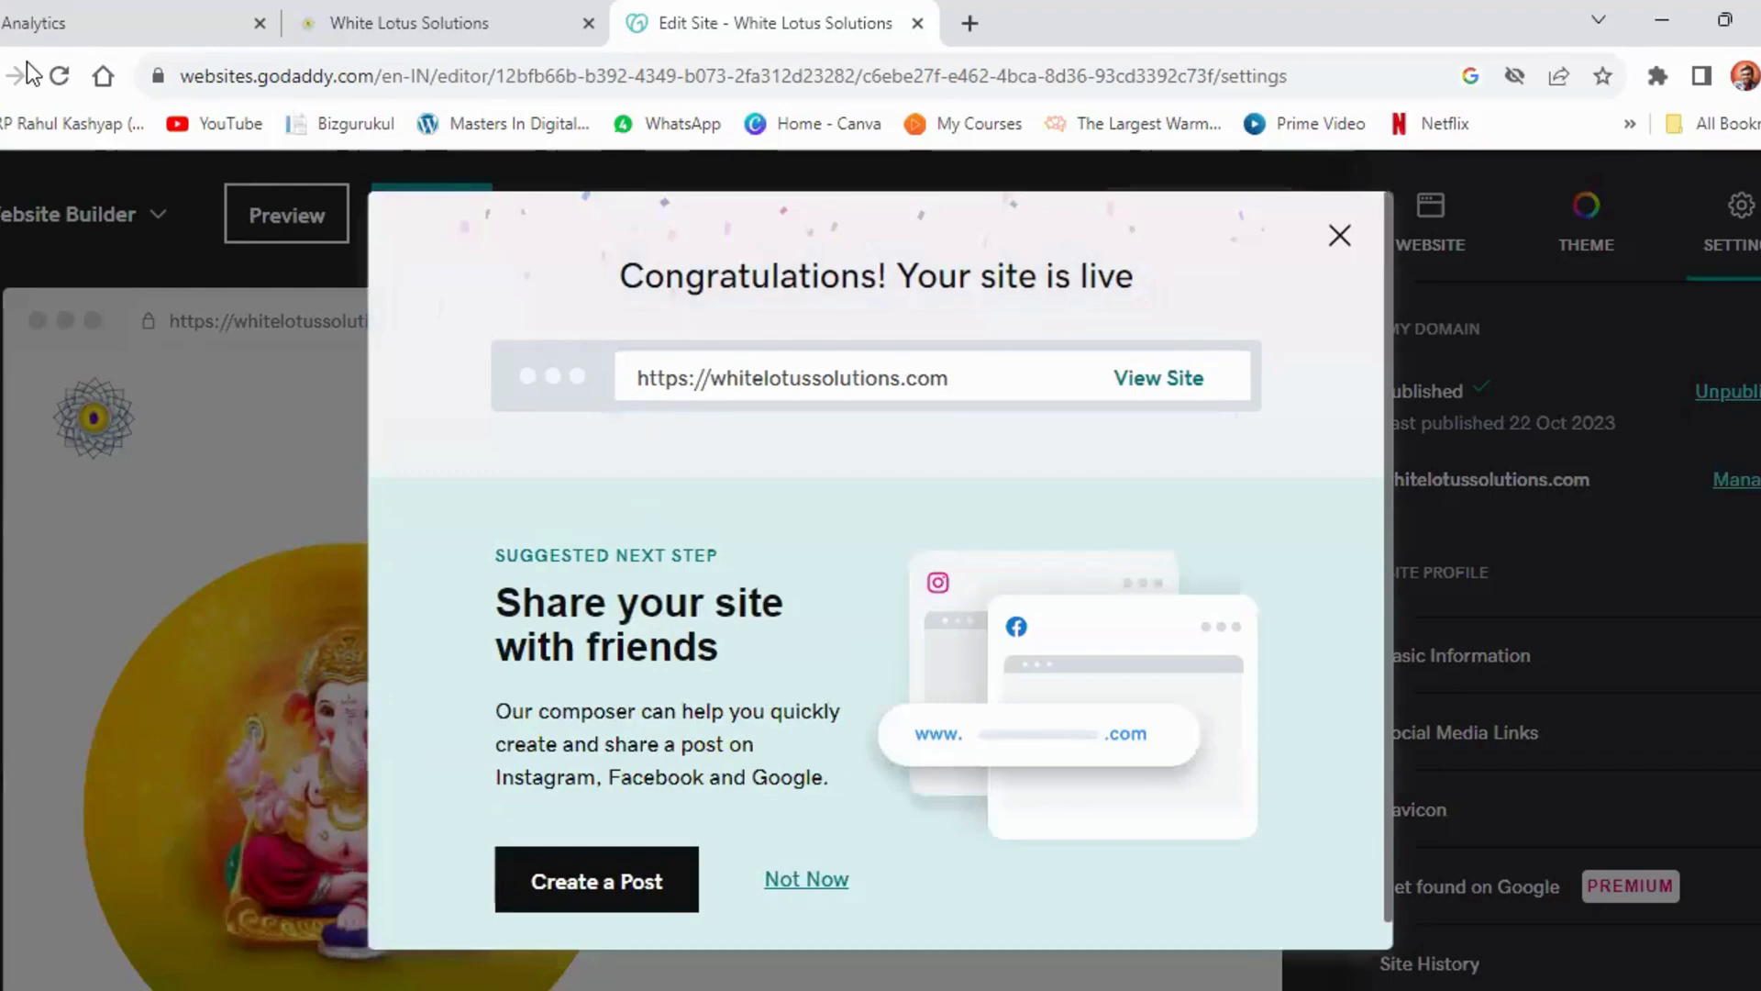
Return to Google Analytics, look over the web stream's details and close them
click(48, 4)
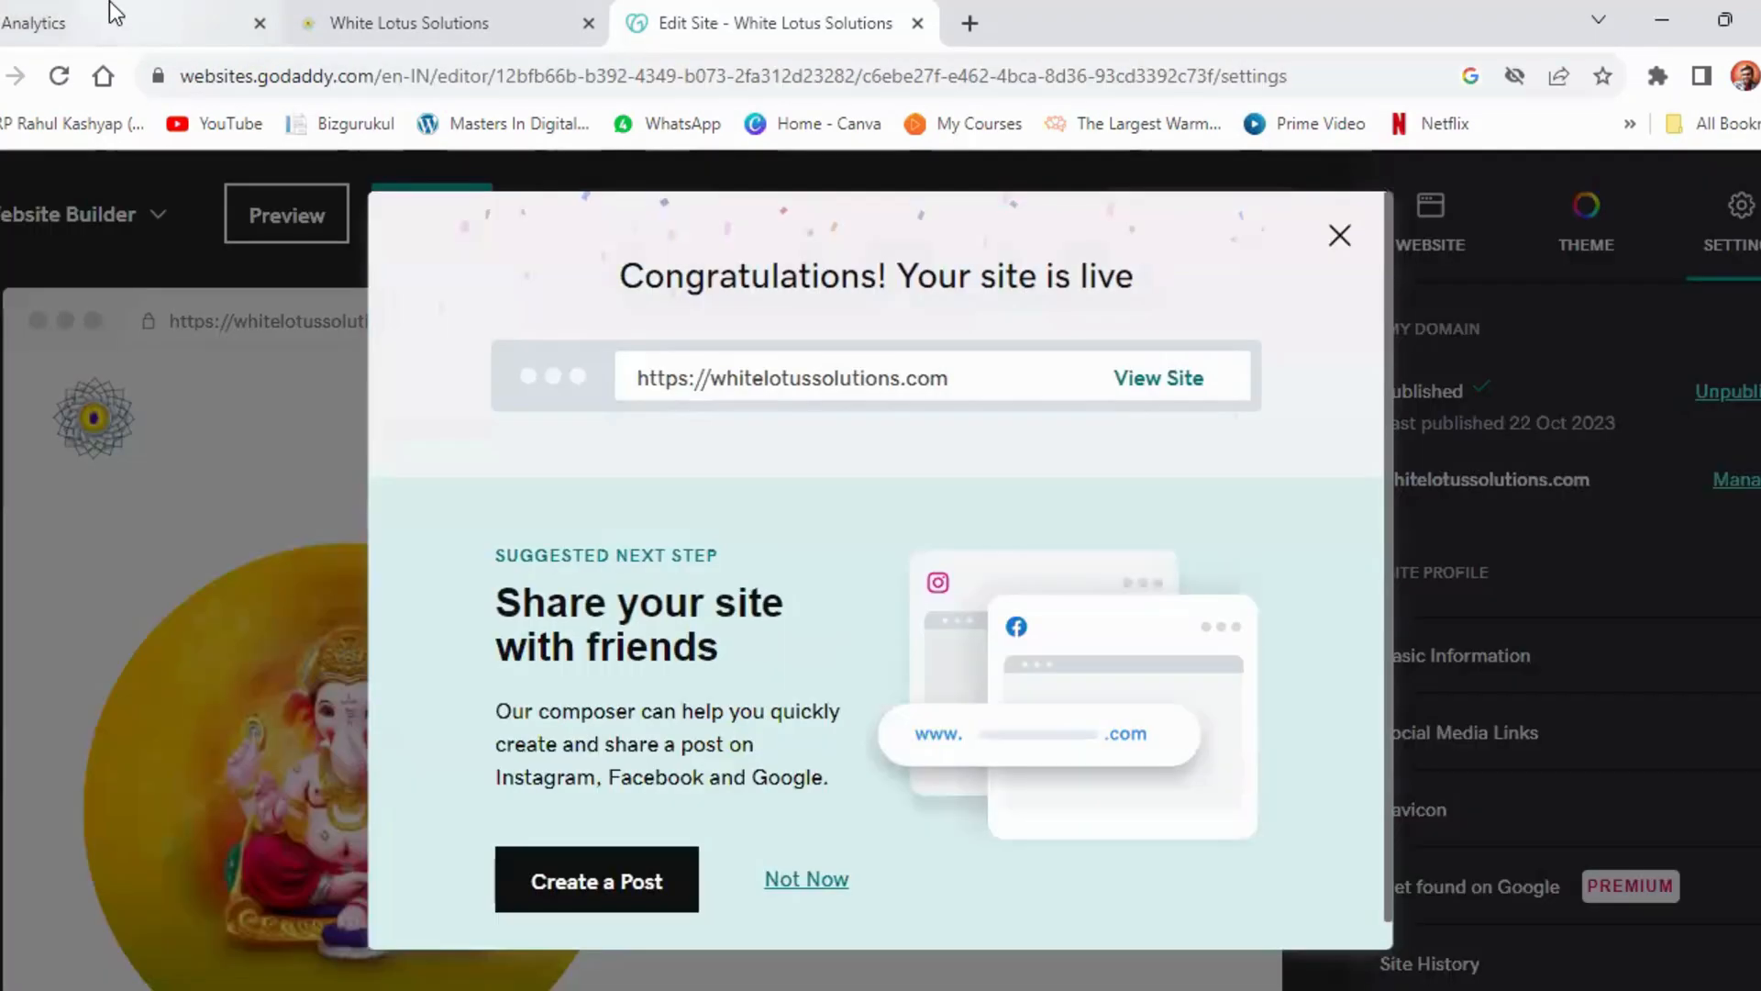
click(108, 7)
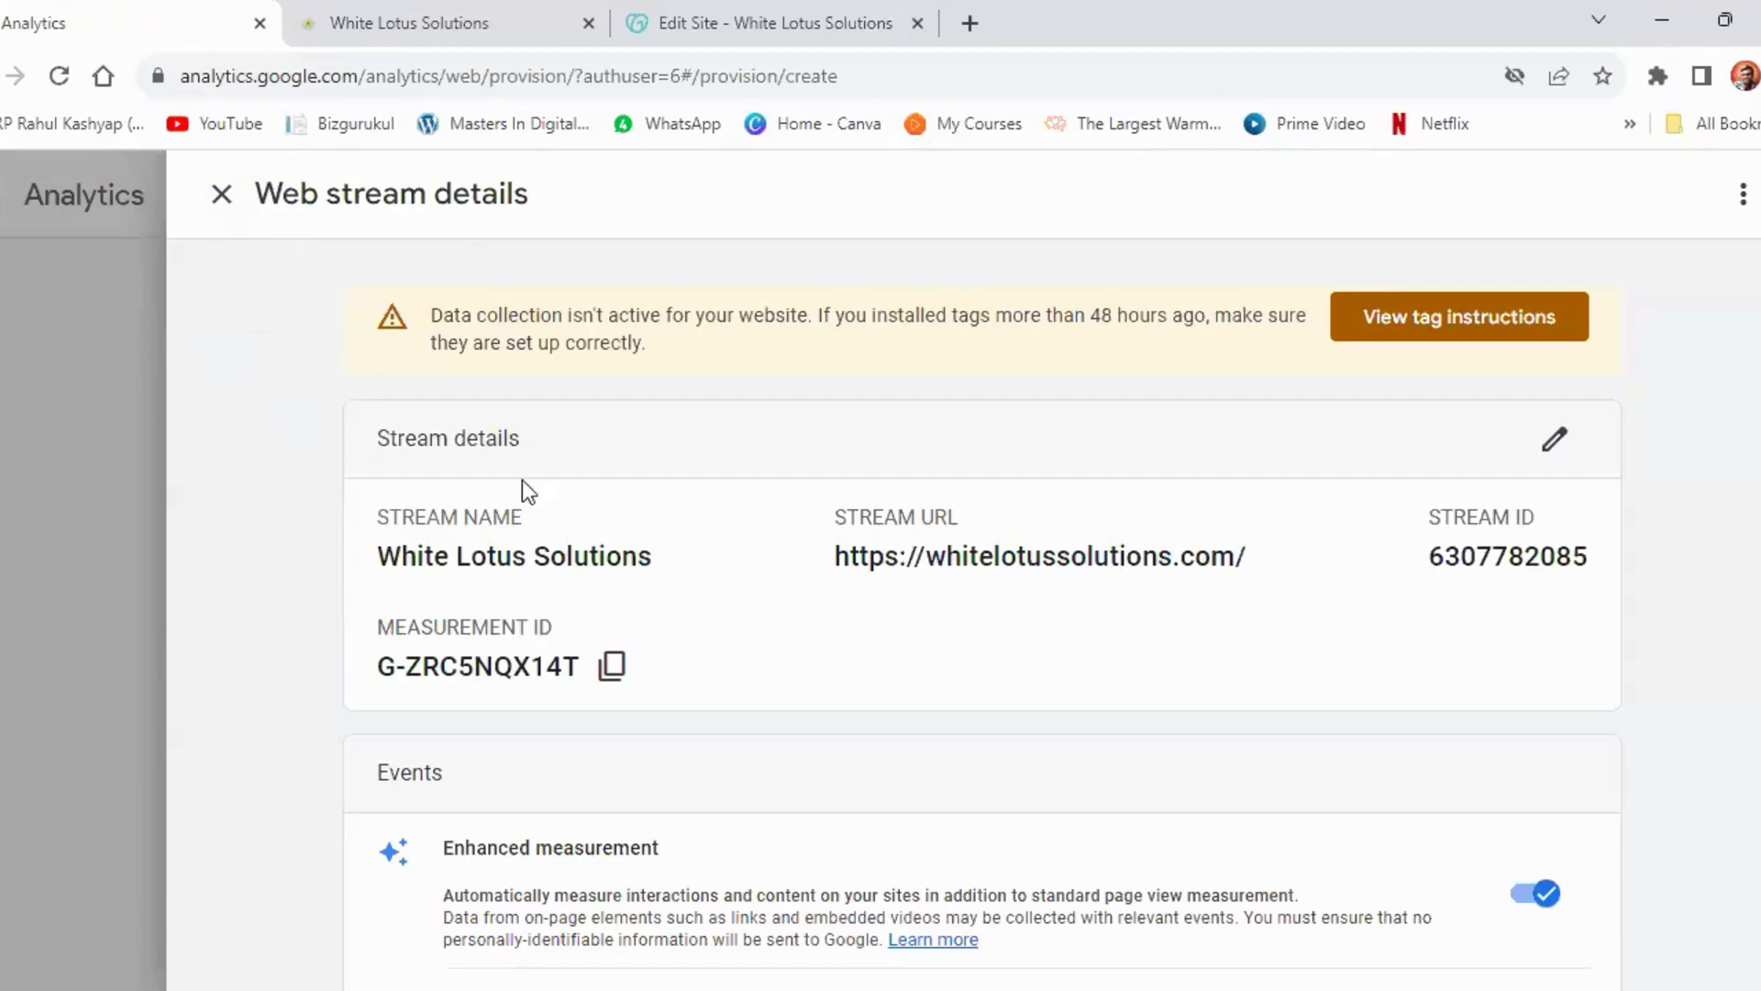
scroll(767, 647, down, 9)
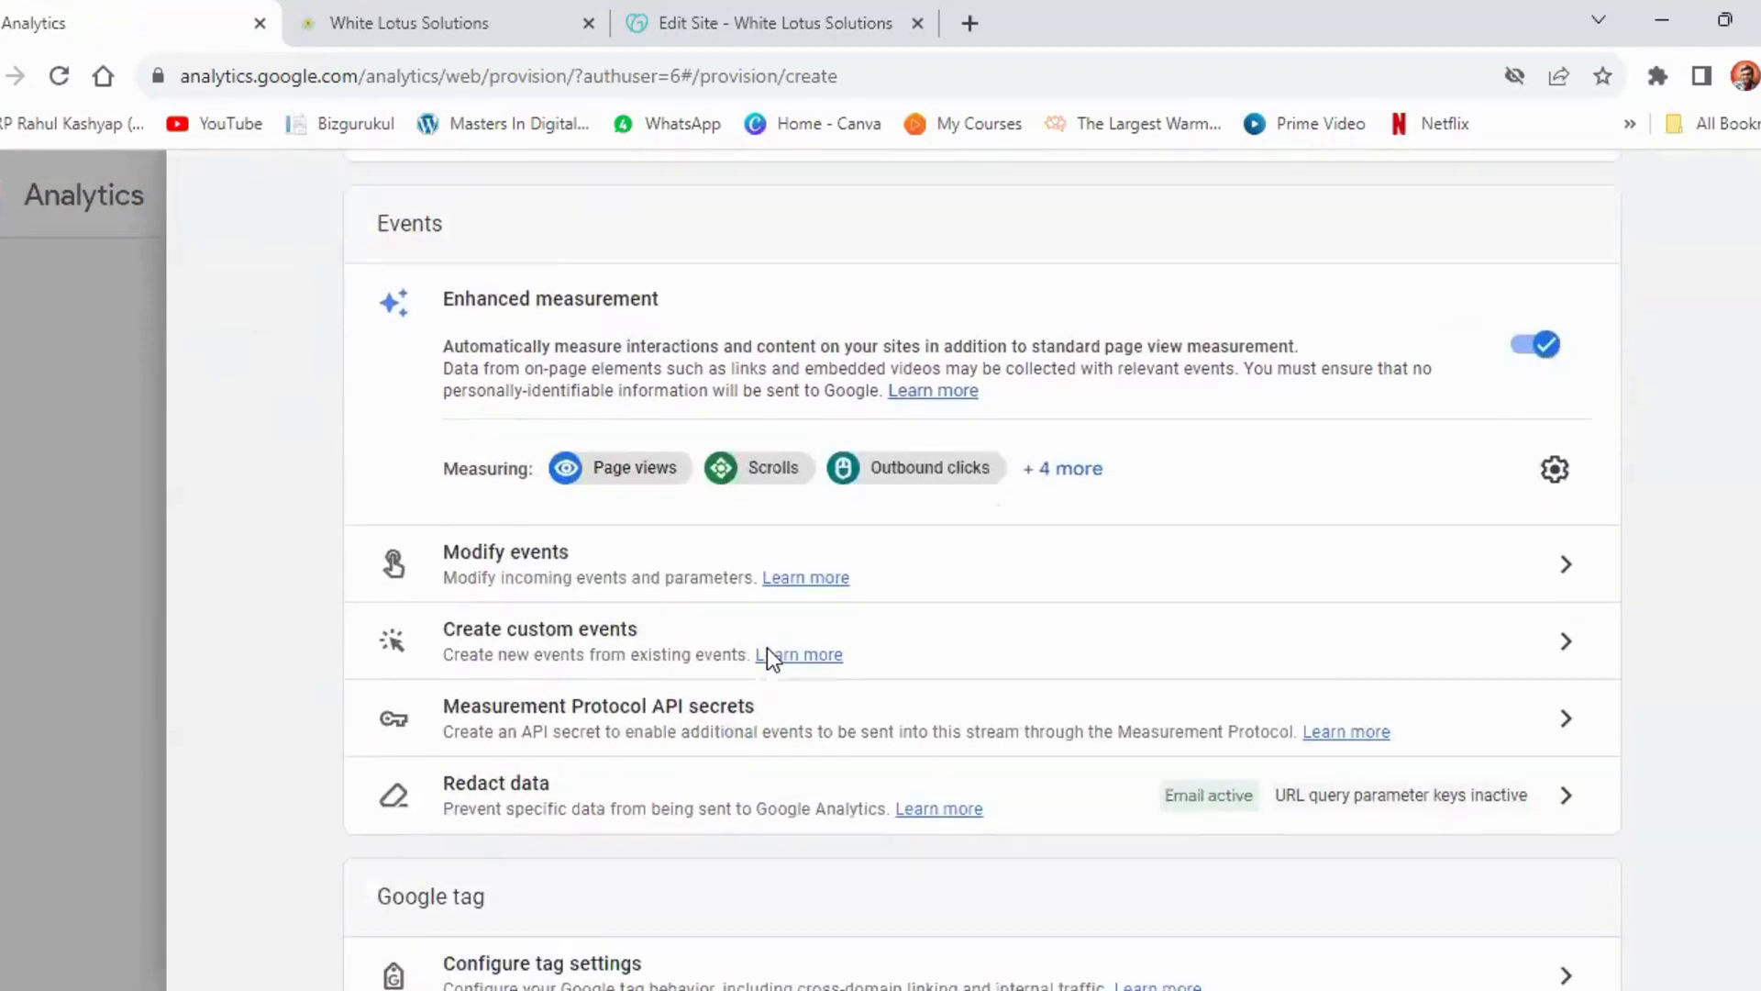
scroll(767, 648, up, 6)
scroll(767, 647, up, 3)
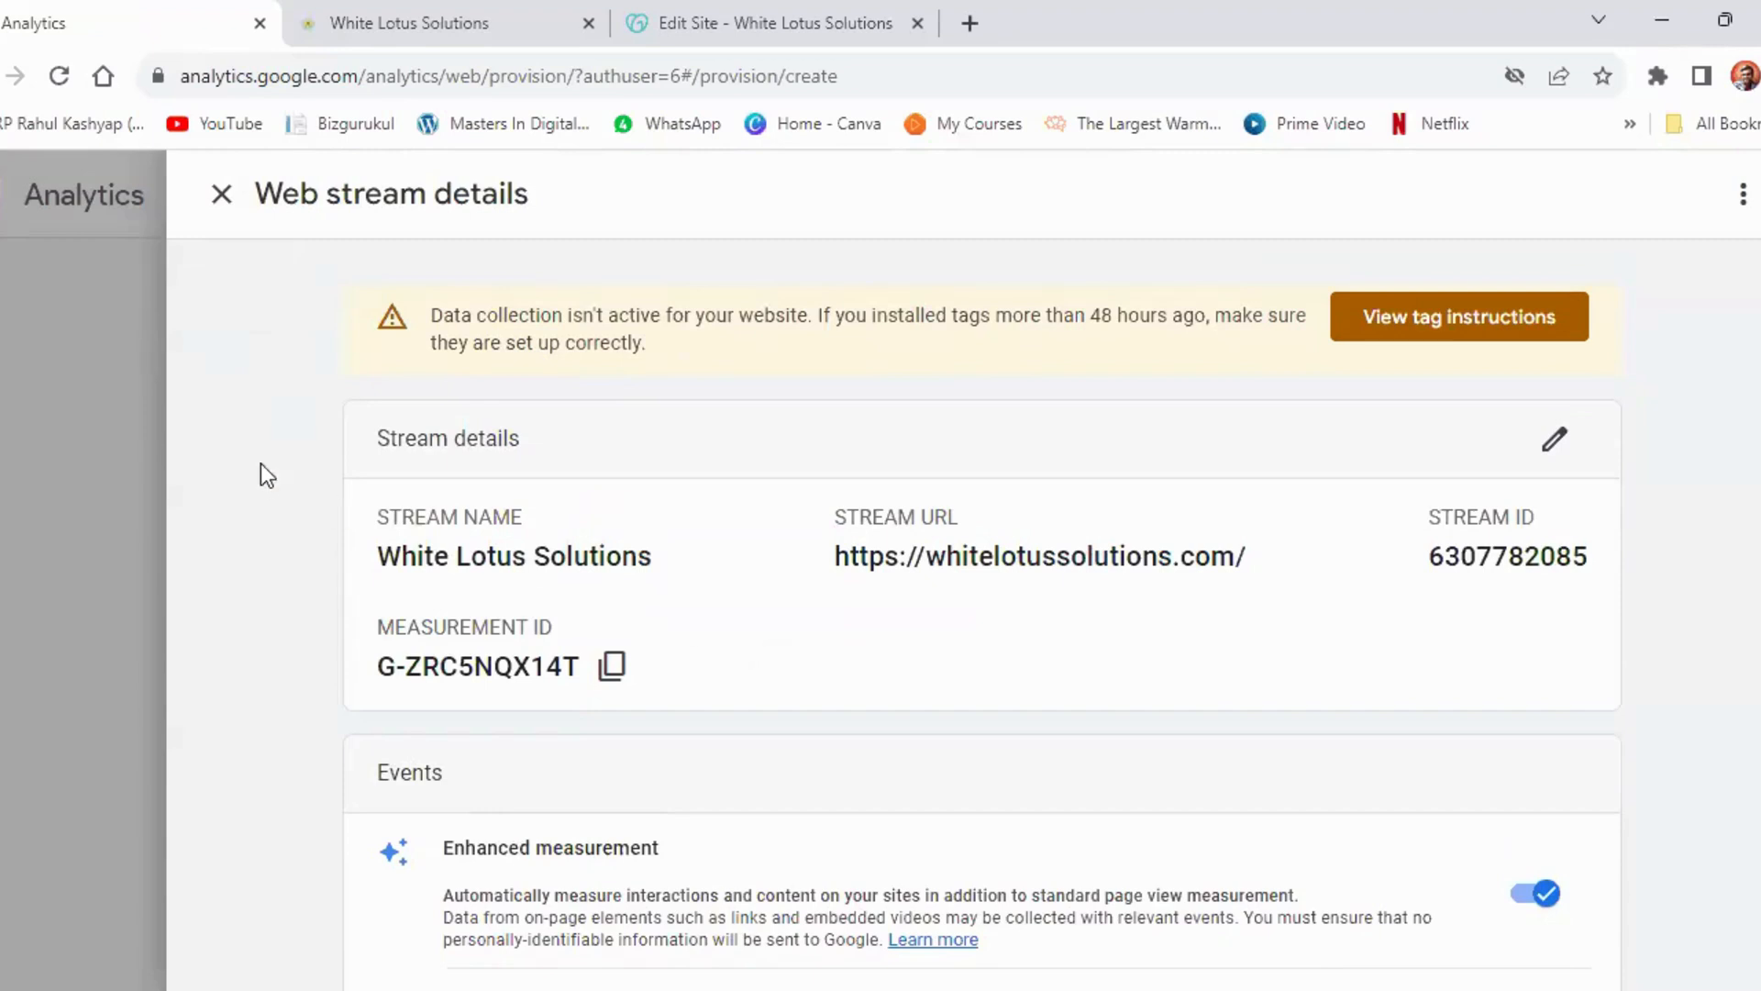
click(223, 195)
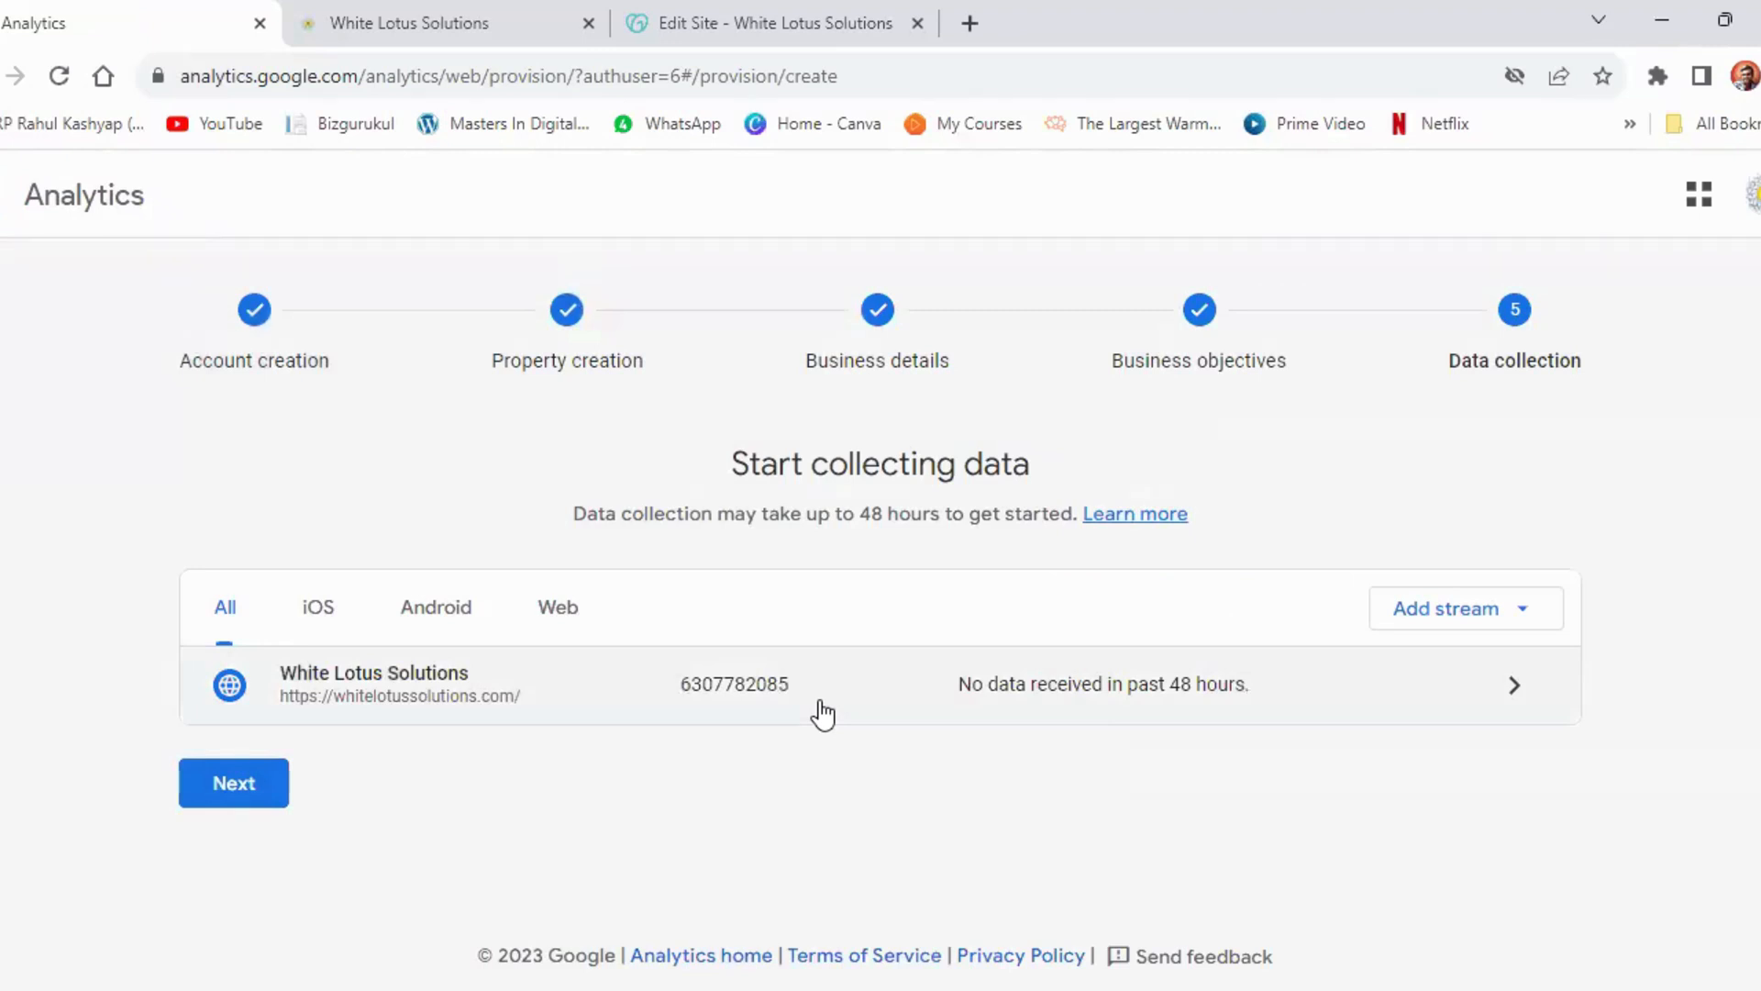
Complete the data collection stage of the account setup and continue to the Analytics Home page
click(226, 795)
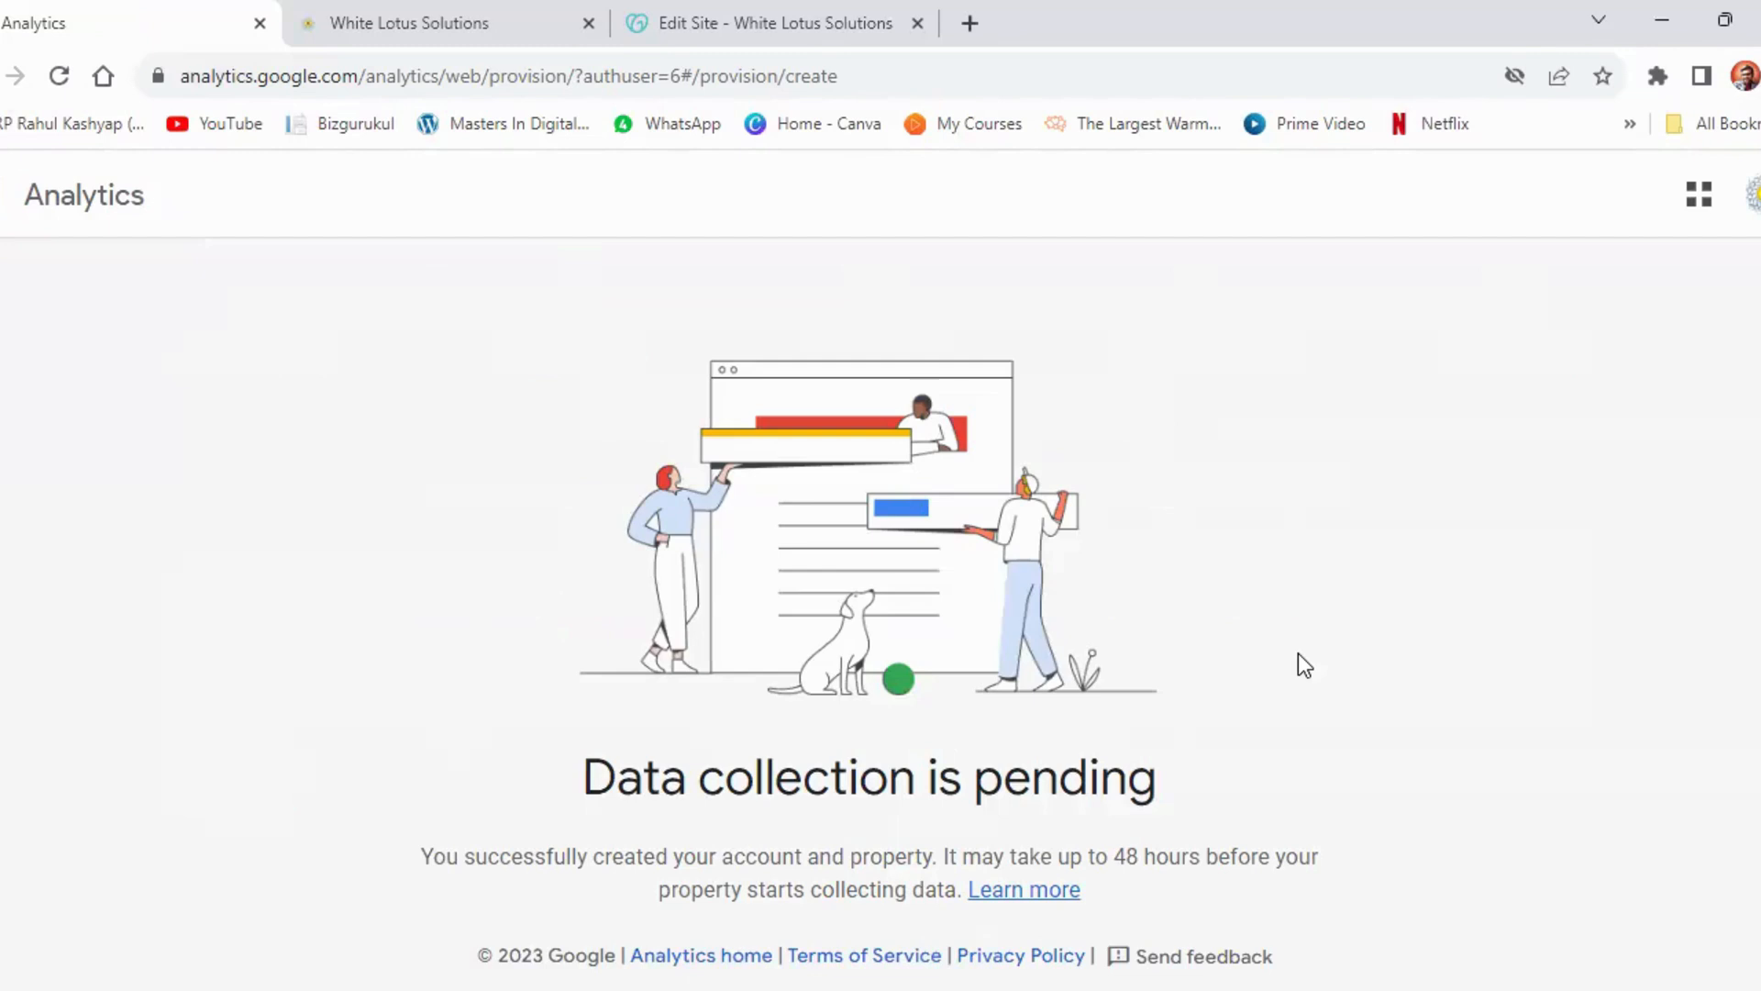
scroll(1297, 654, down, 3)
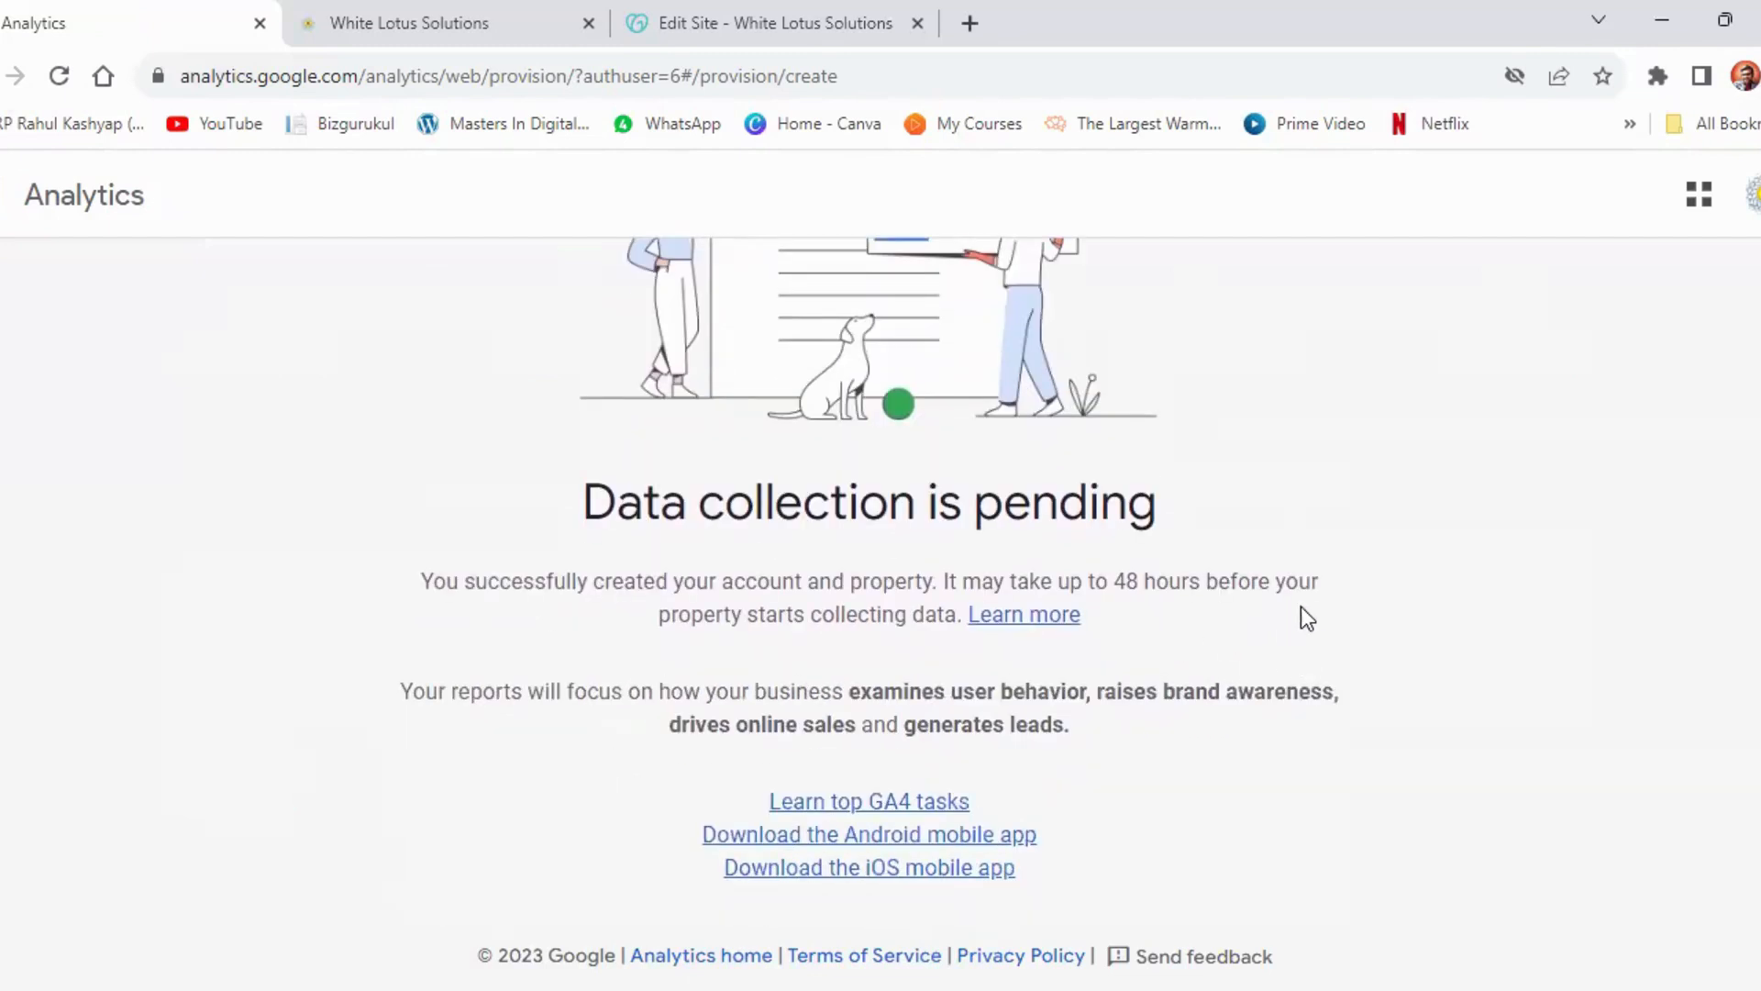
scroll(1312, 602, down, 1)
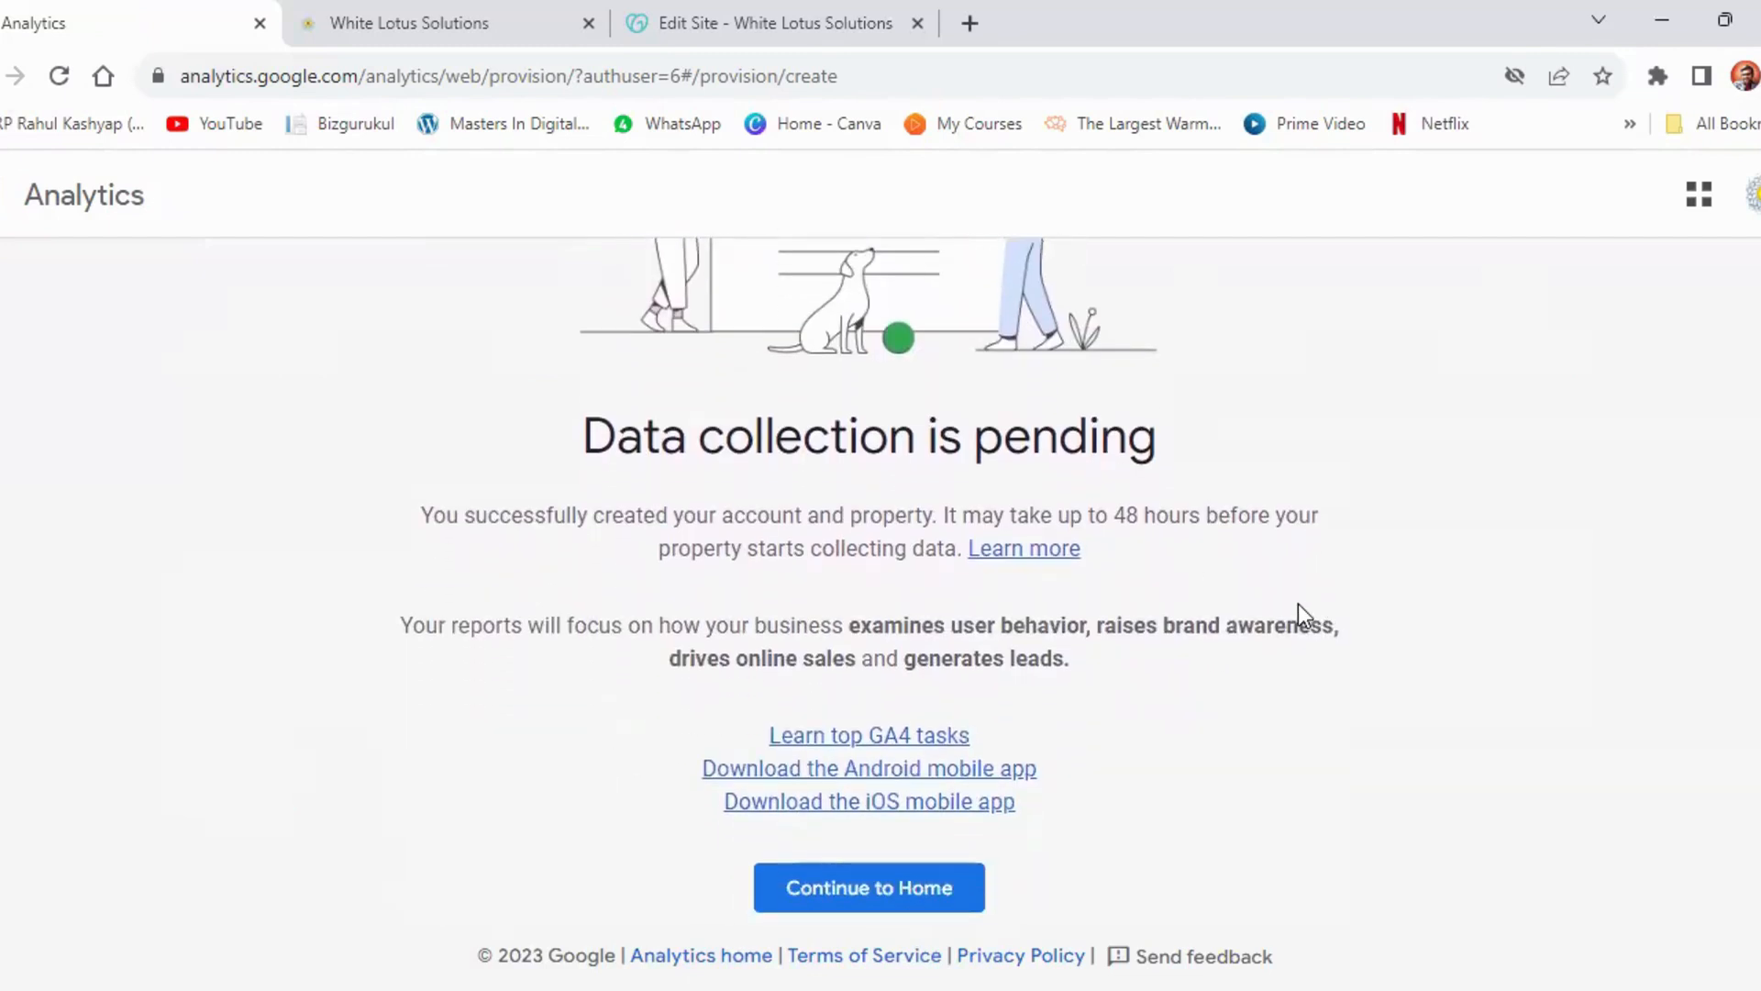
click(865, 894)
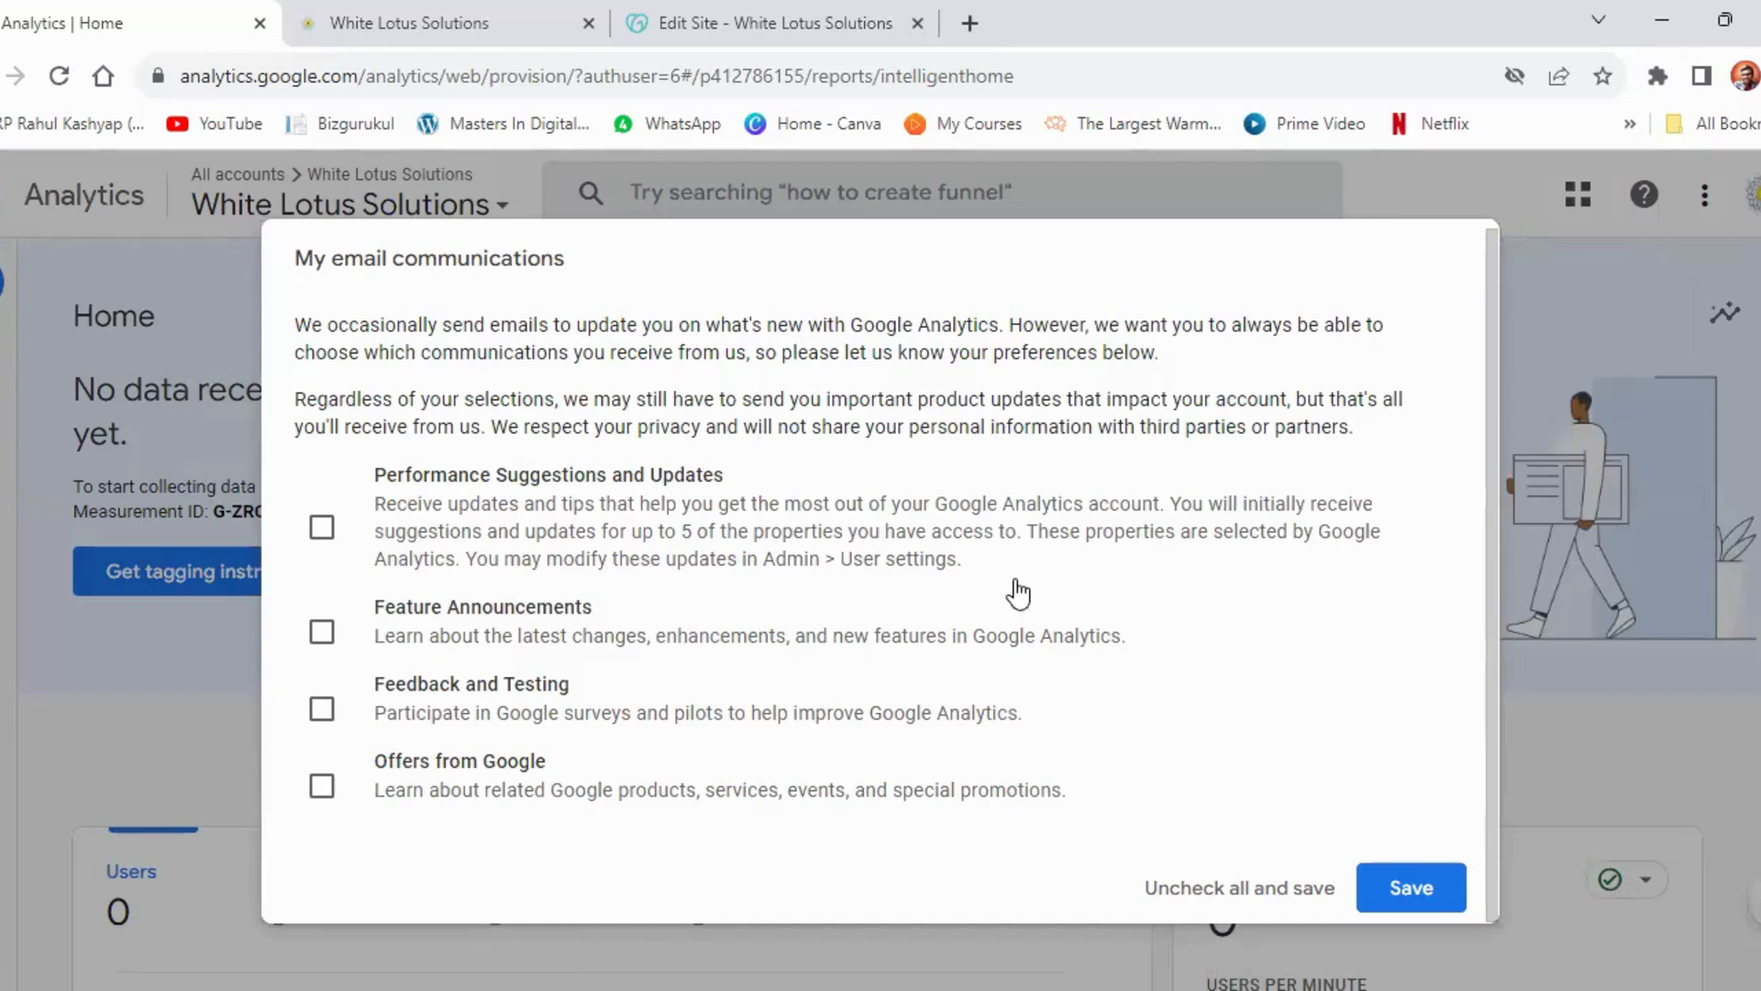
click(322, 529)
click(322, 635)
click(321, 709)
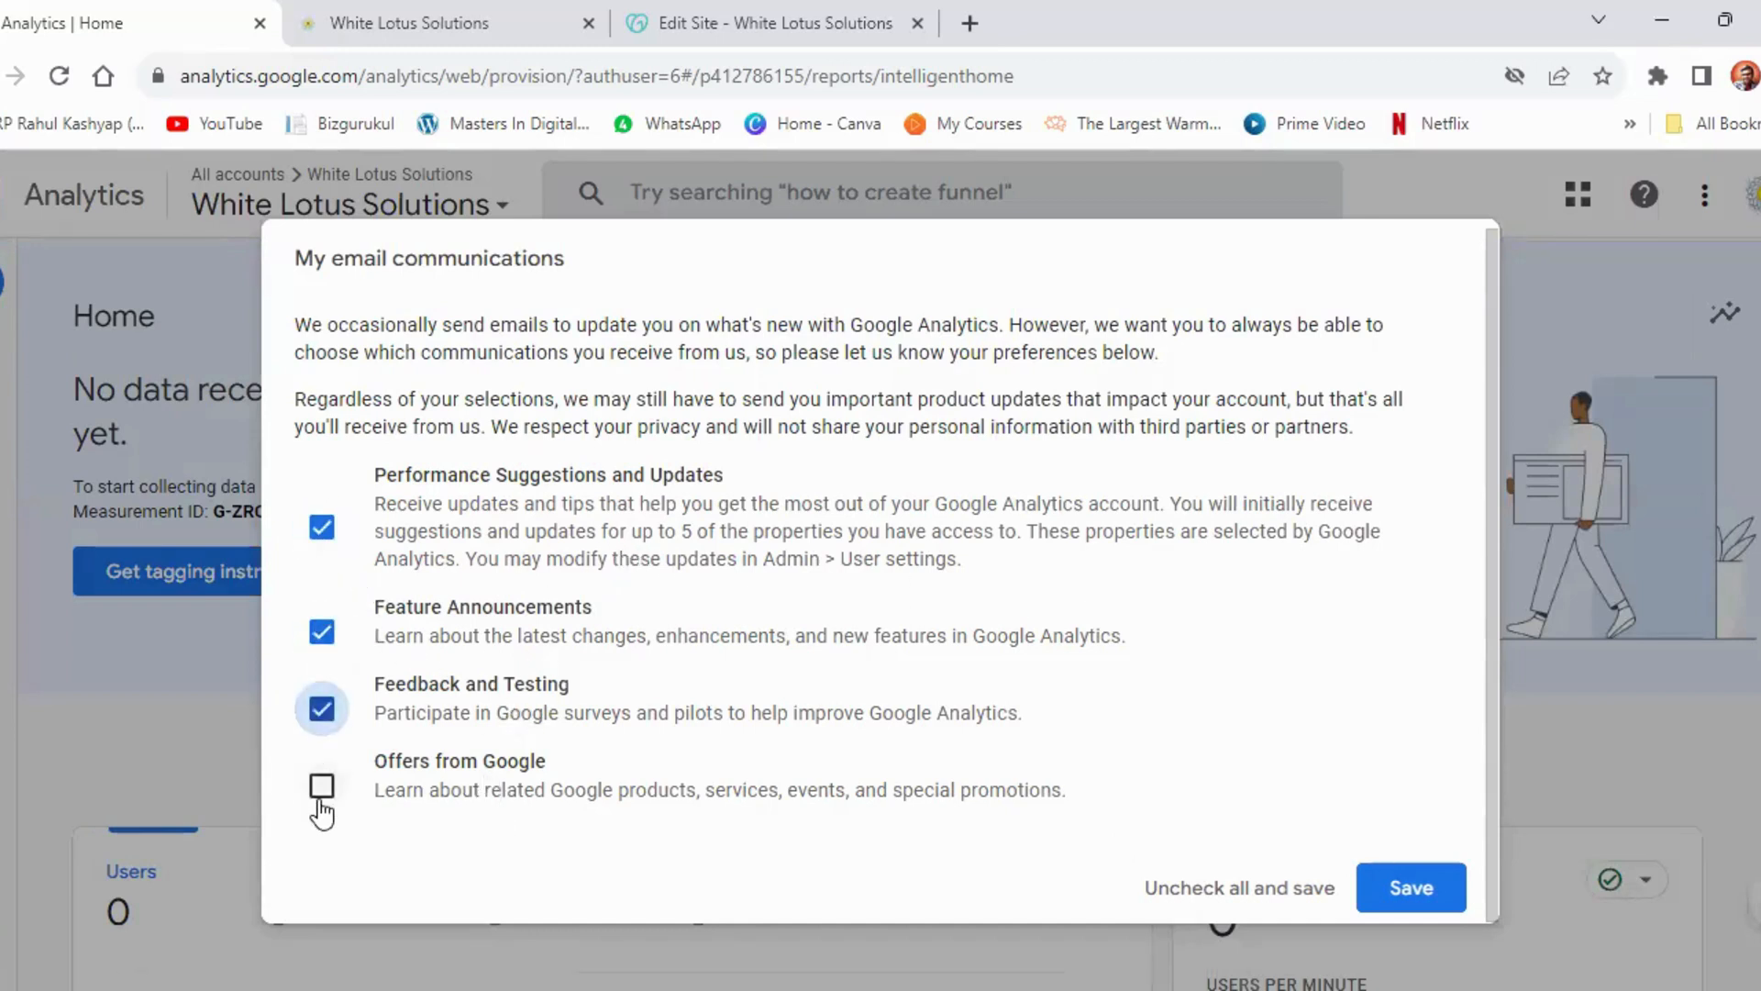
click(322, 786)
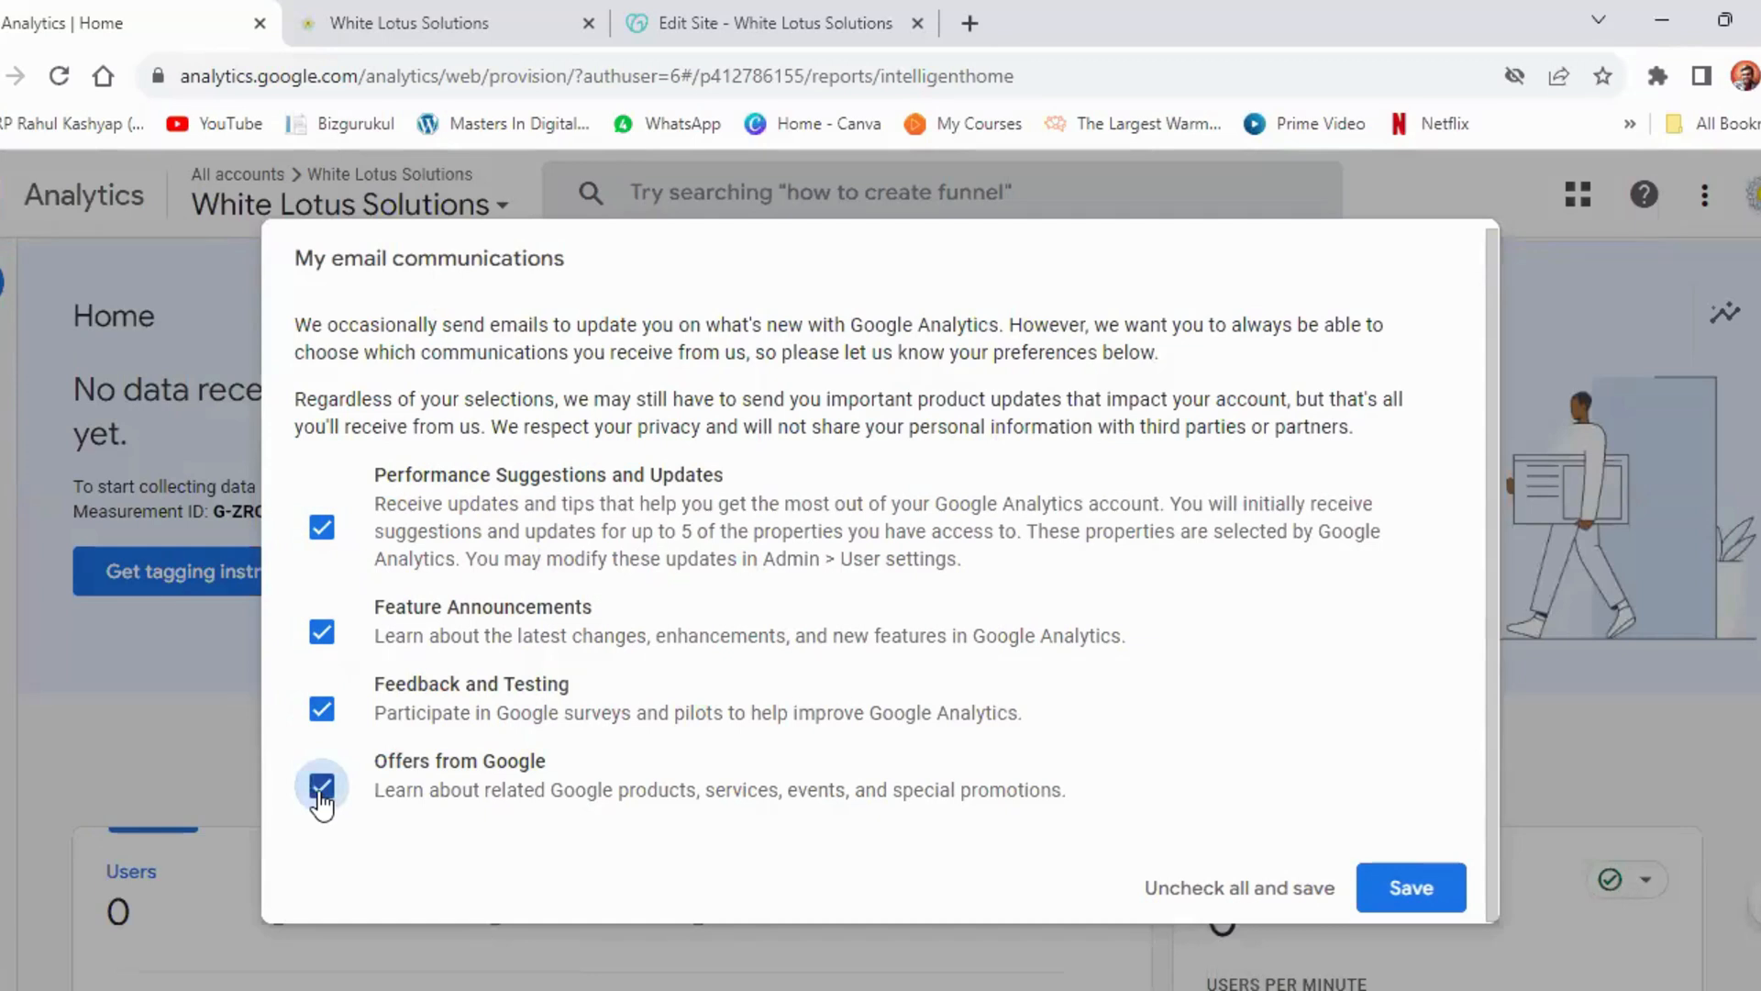
click(321, 790)
click(321, 711)
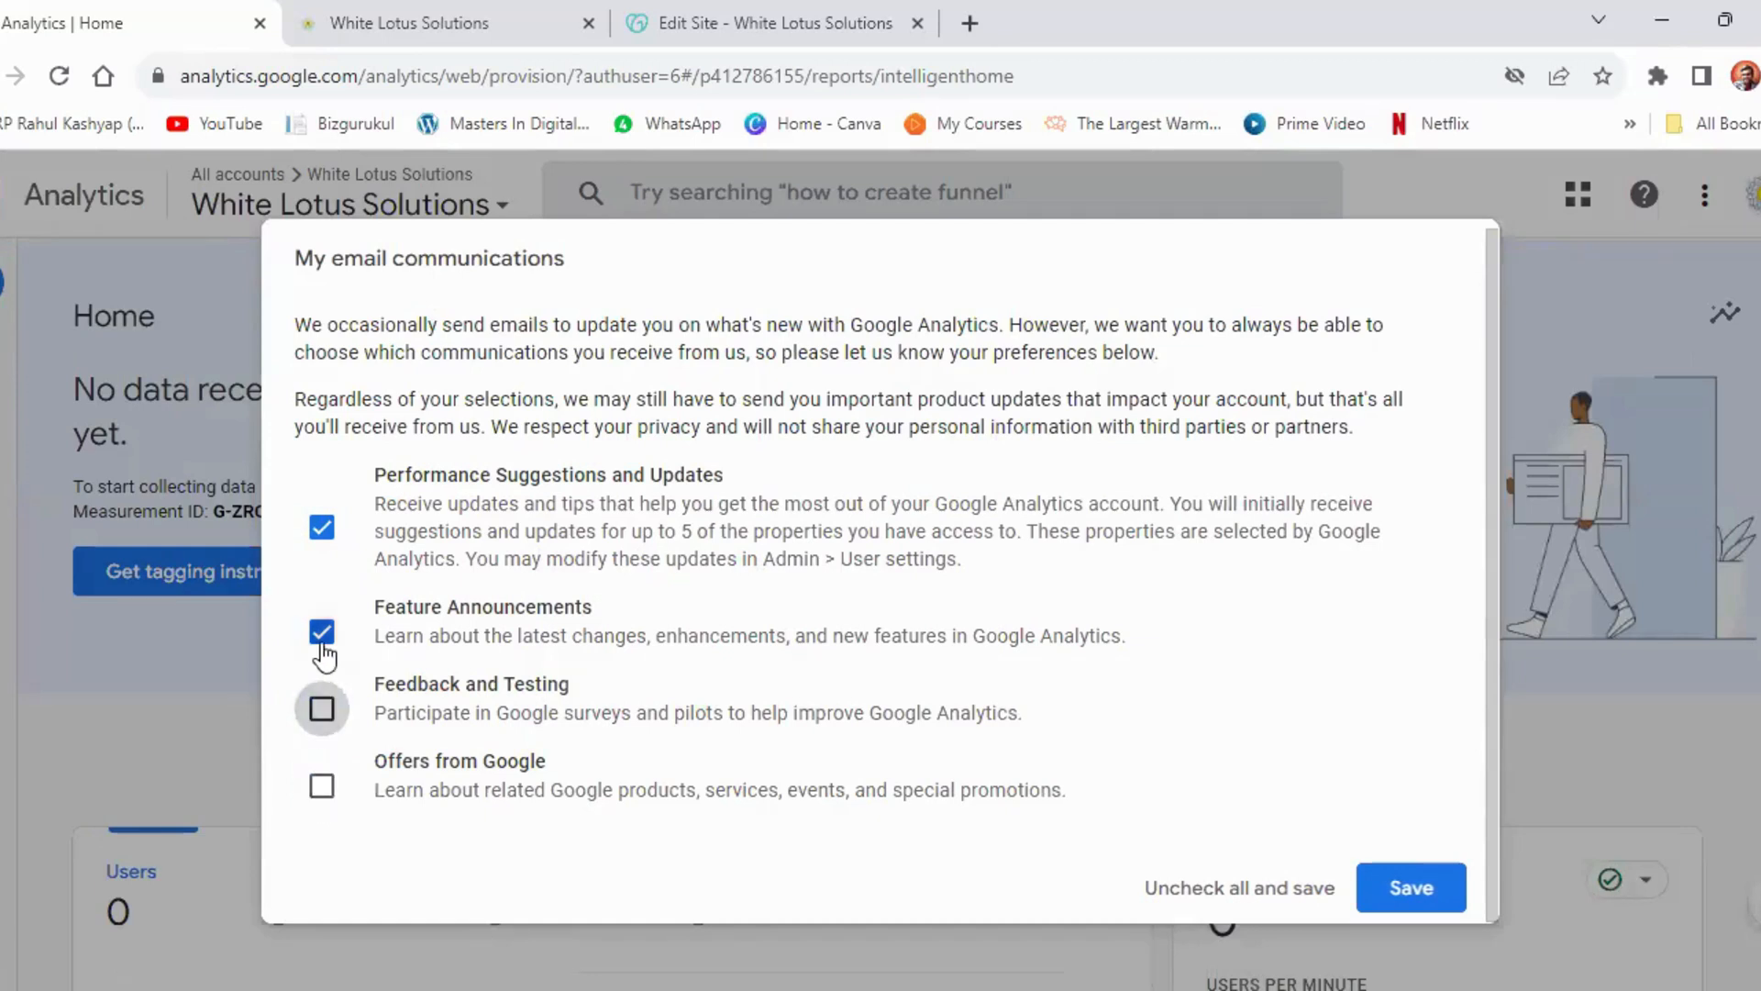
click(322, 632)
click(322, 528)
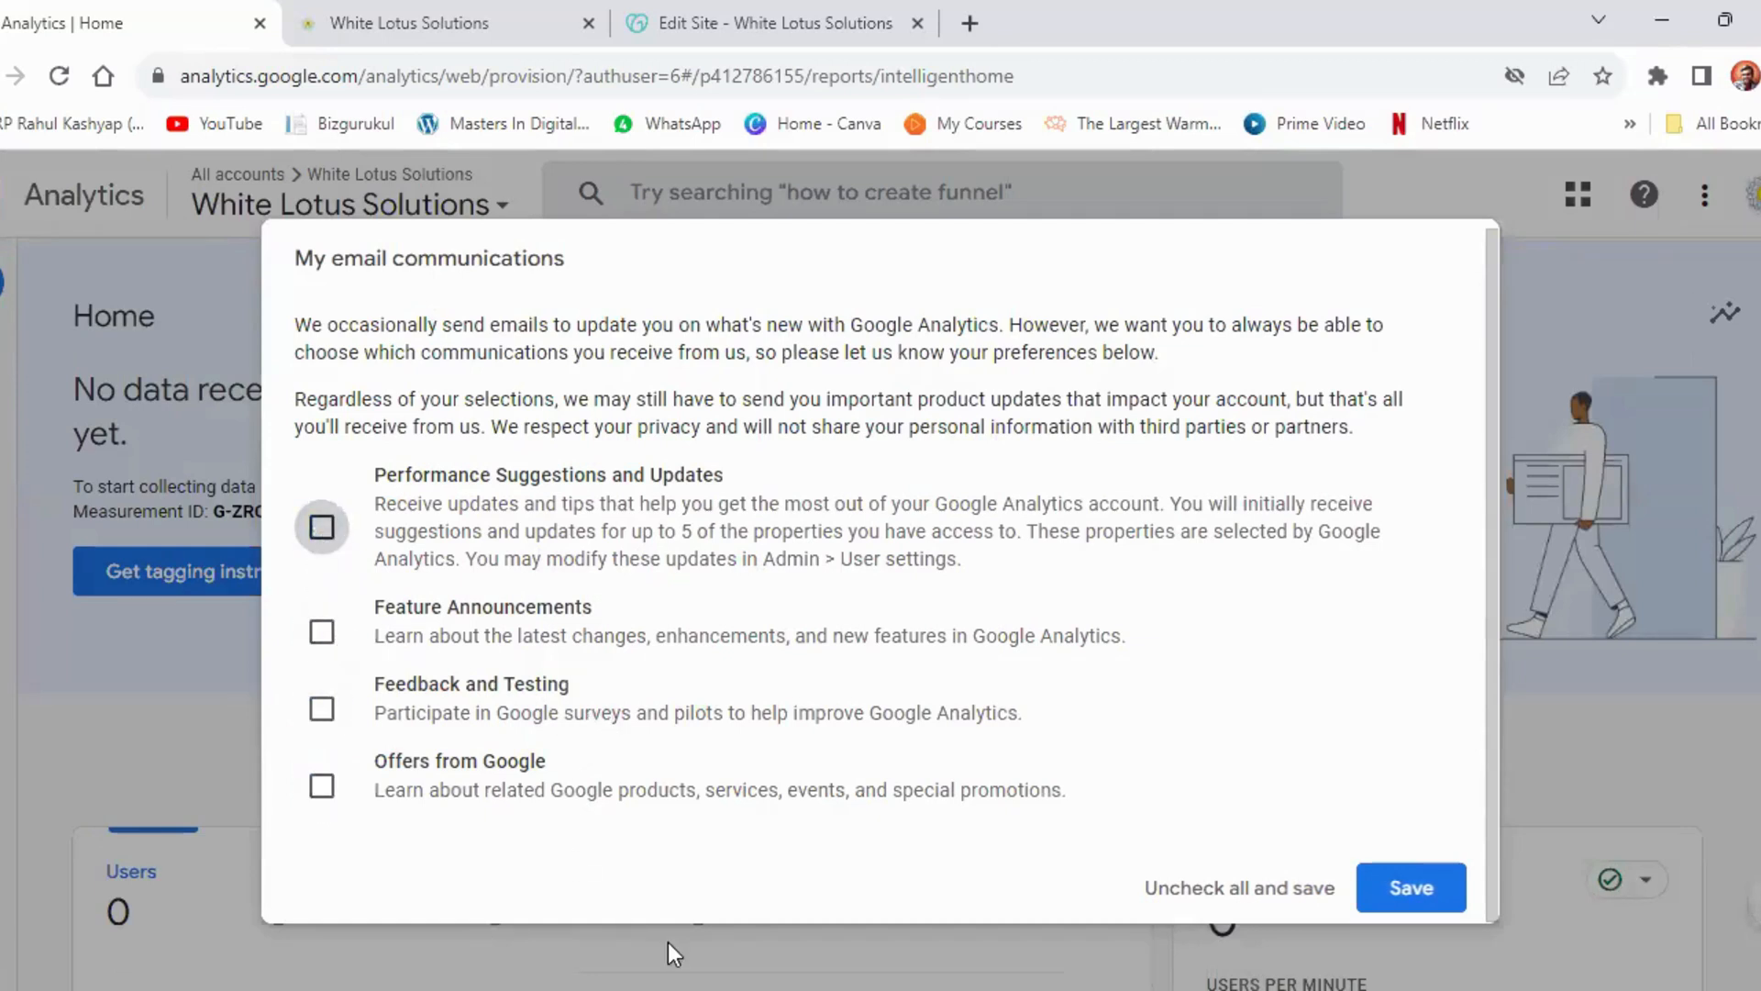
Save the email preferences with all communications unchecked and look over the property's Home overview
click(1274, 895)
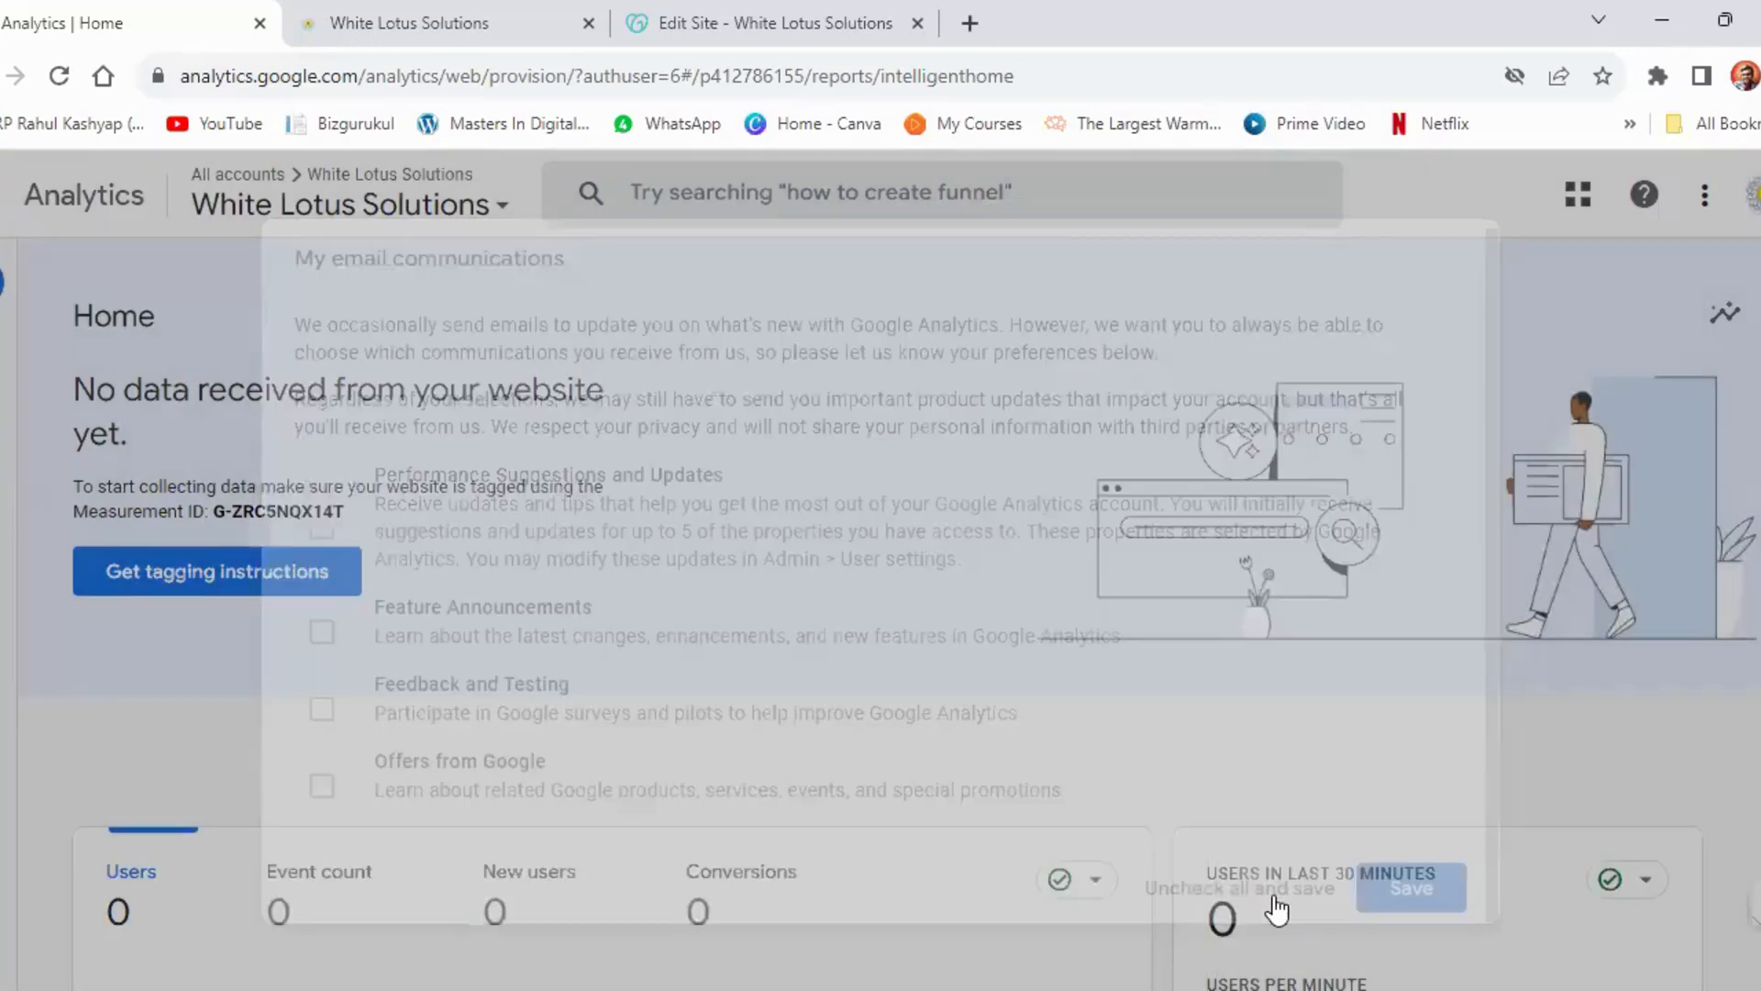
scroll(874, 609, down, 1)
scroll(875, 611, down, 3)
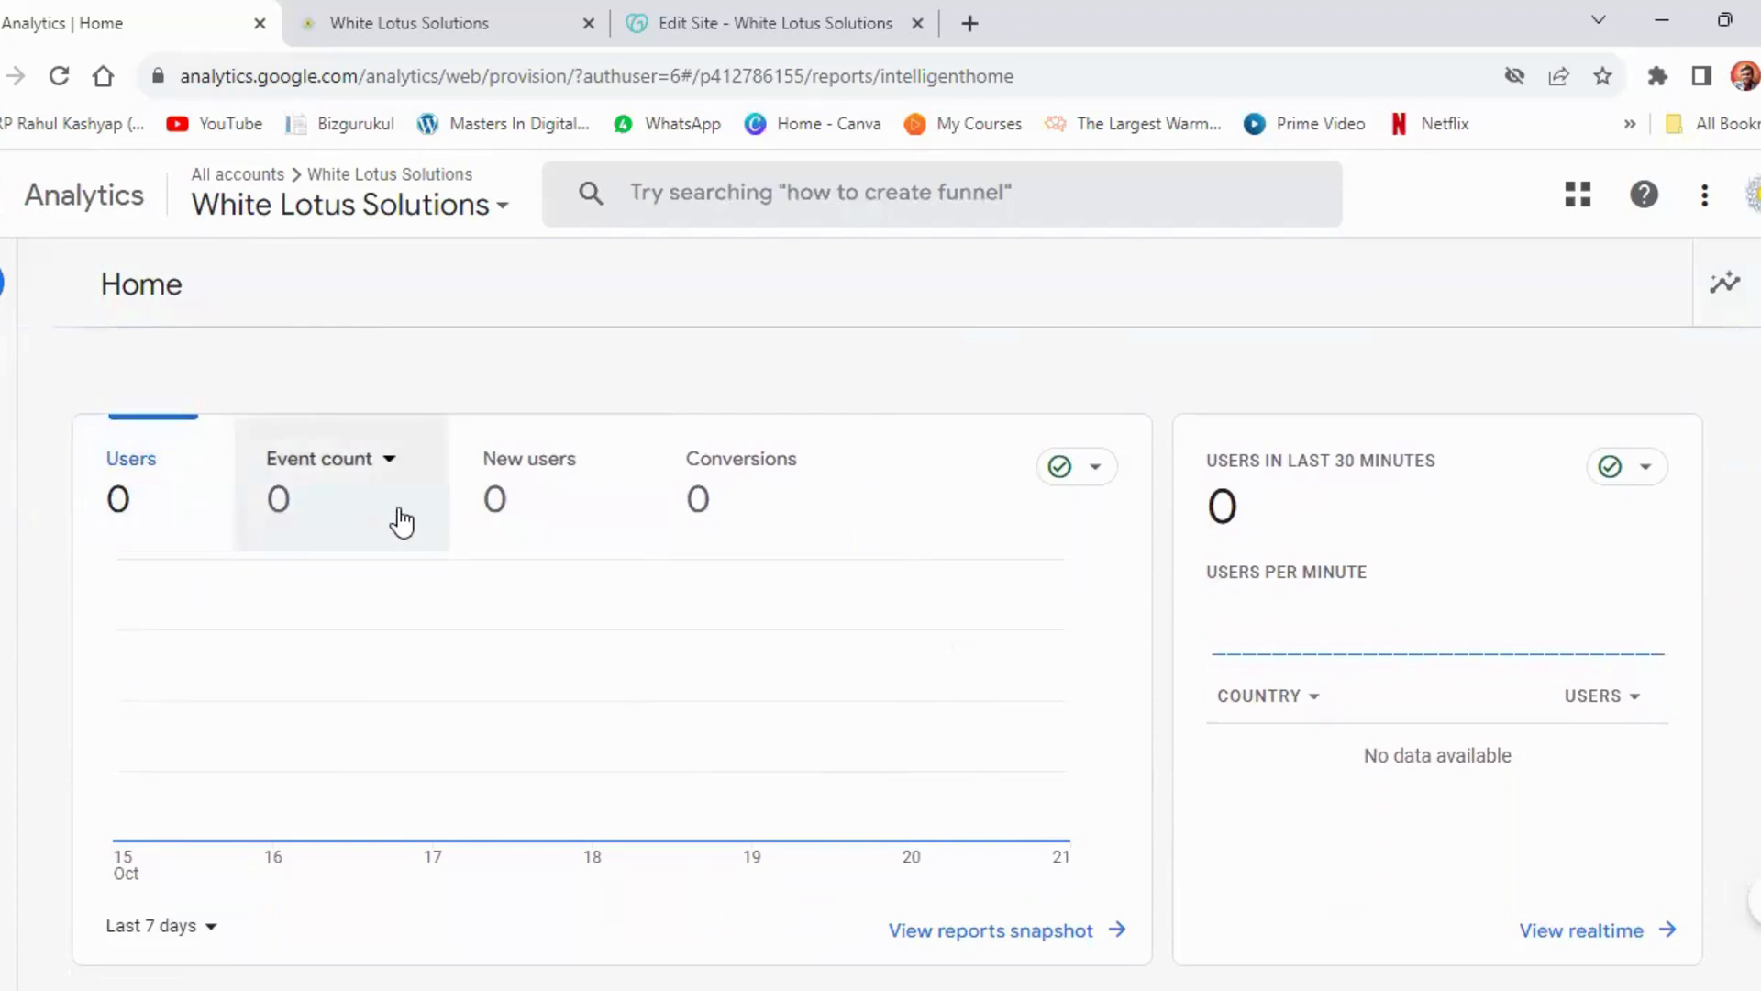
scroll(1440, 647, down, 7)
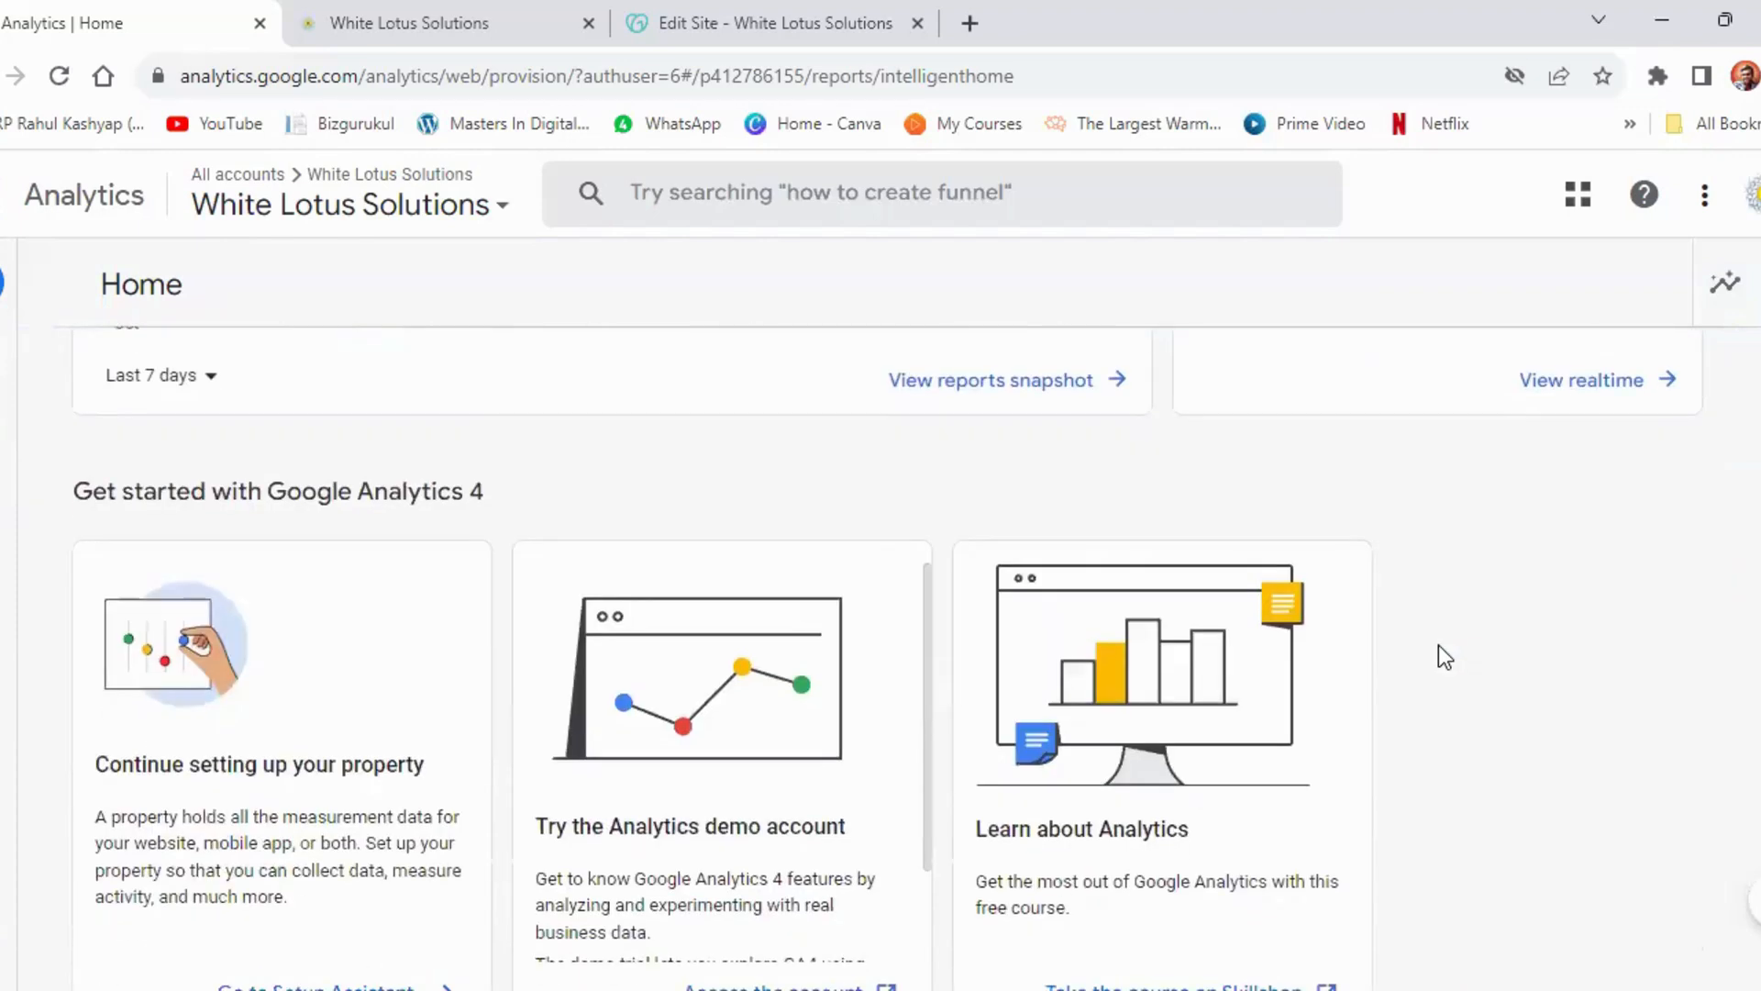
scroll(1438, 646, up, 8)
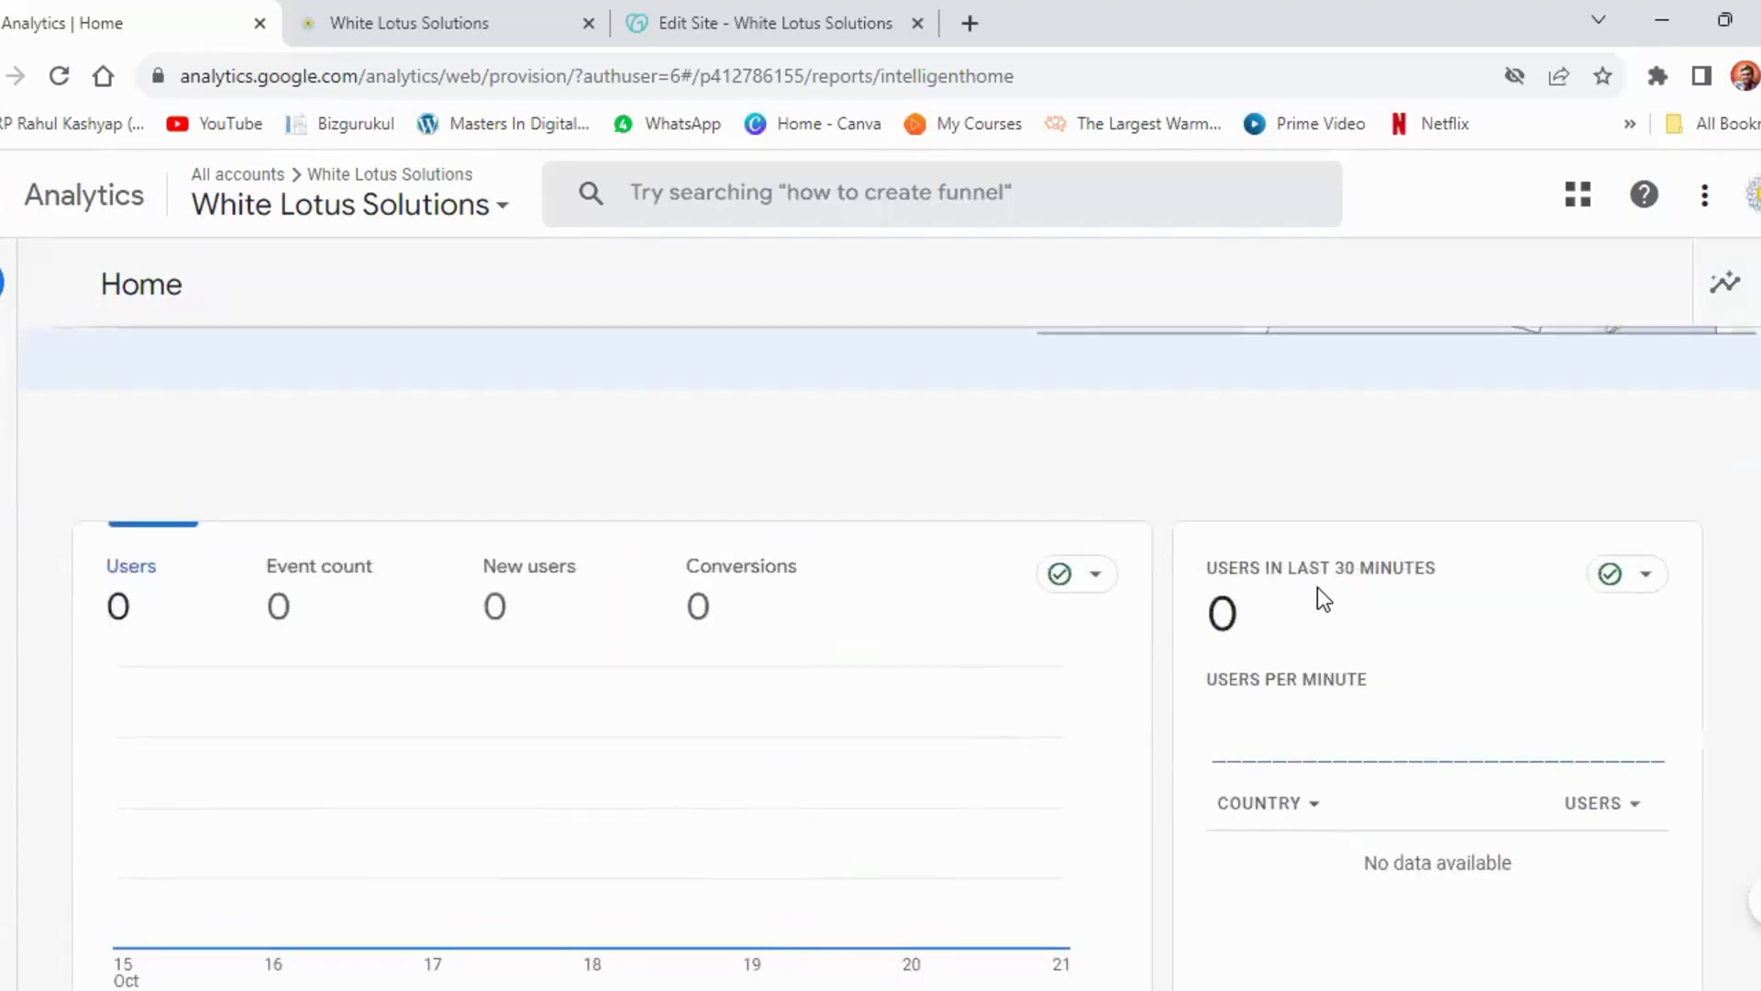
scroll(1320, 598, down, 2)
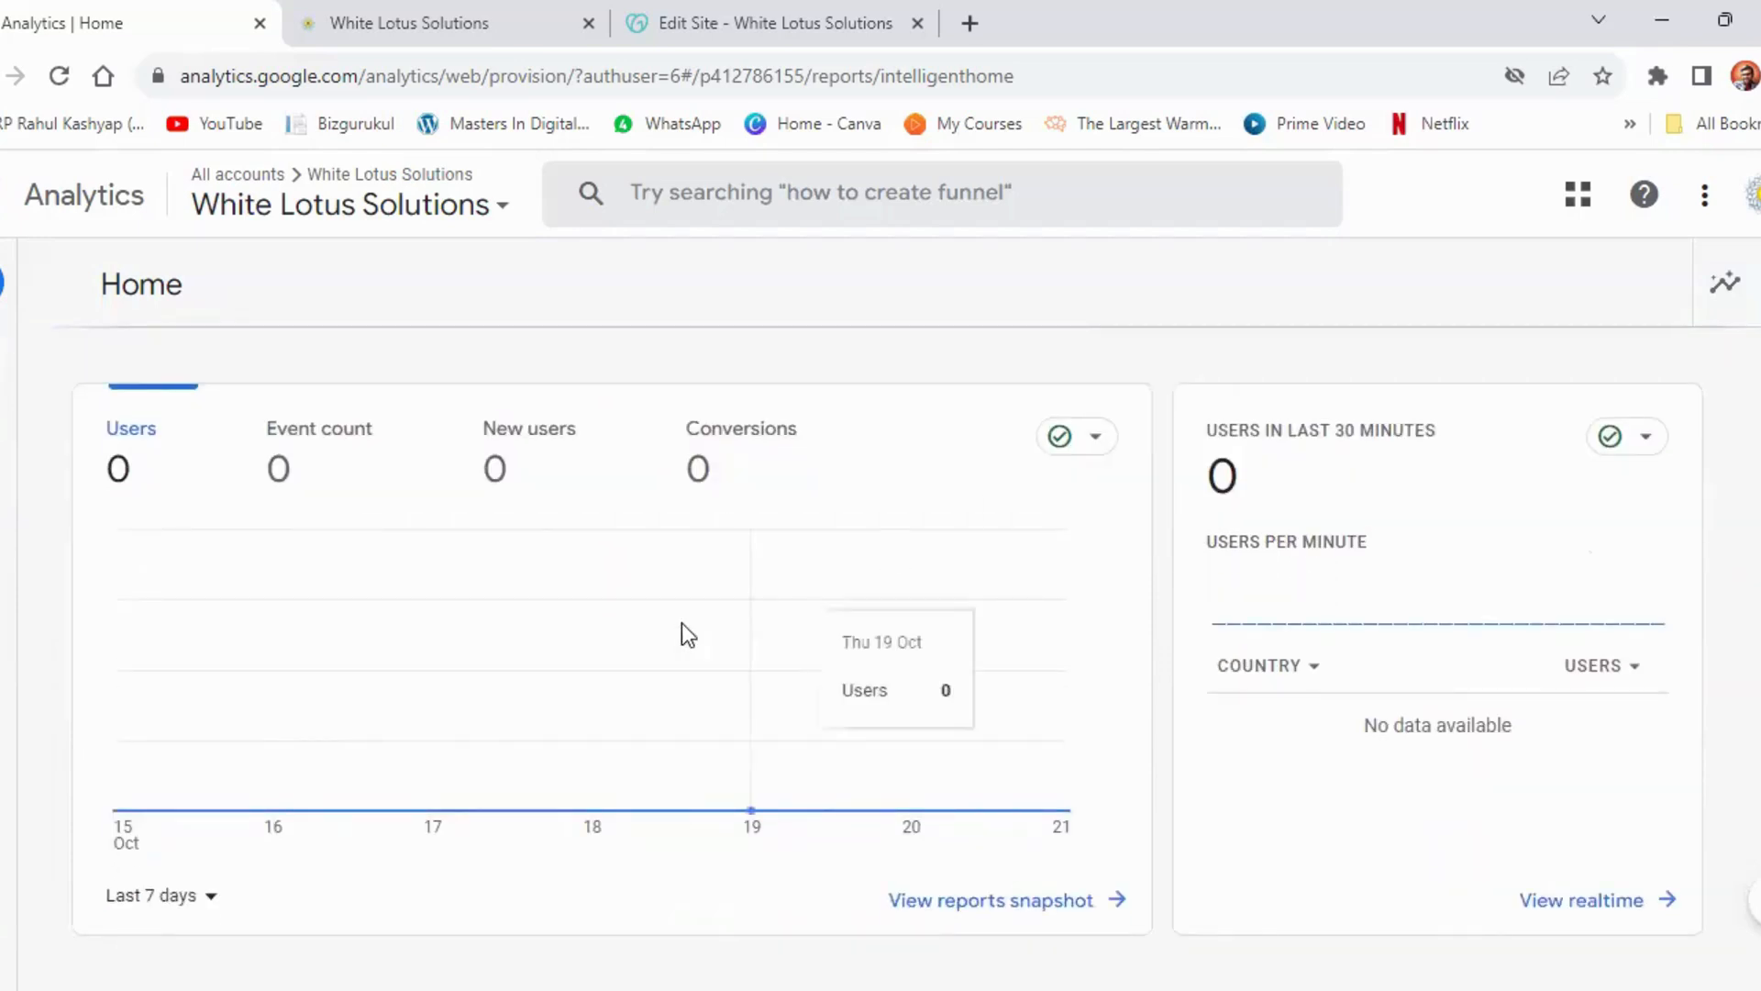
Open the property's Setup Assistant in the admin settings and mark "Collect website and app data" as complete
click(40, 936)
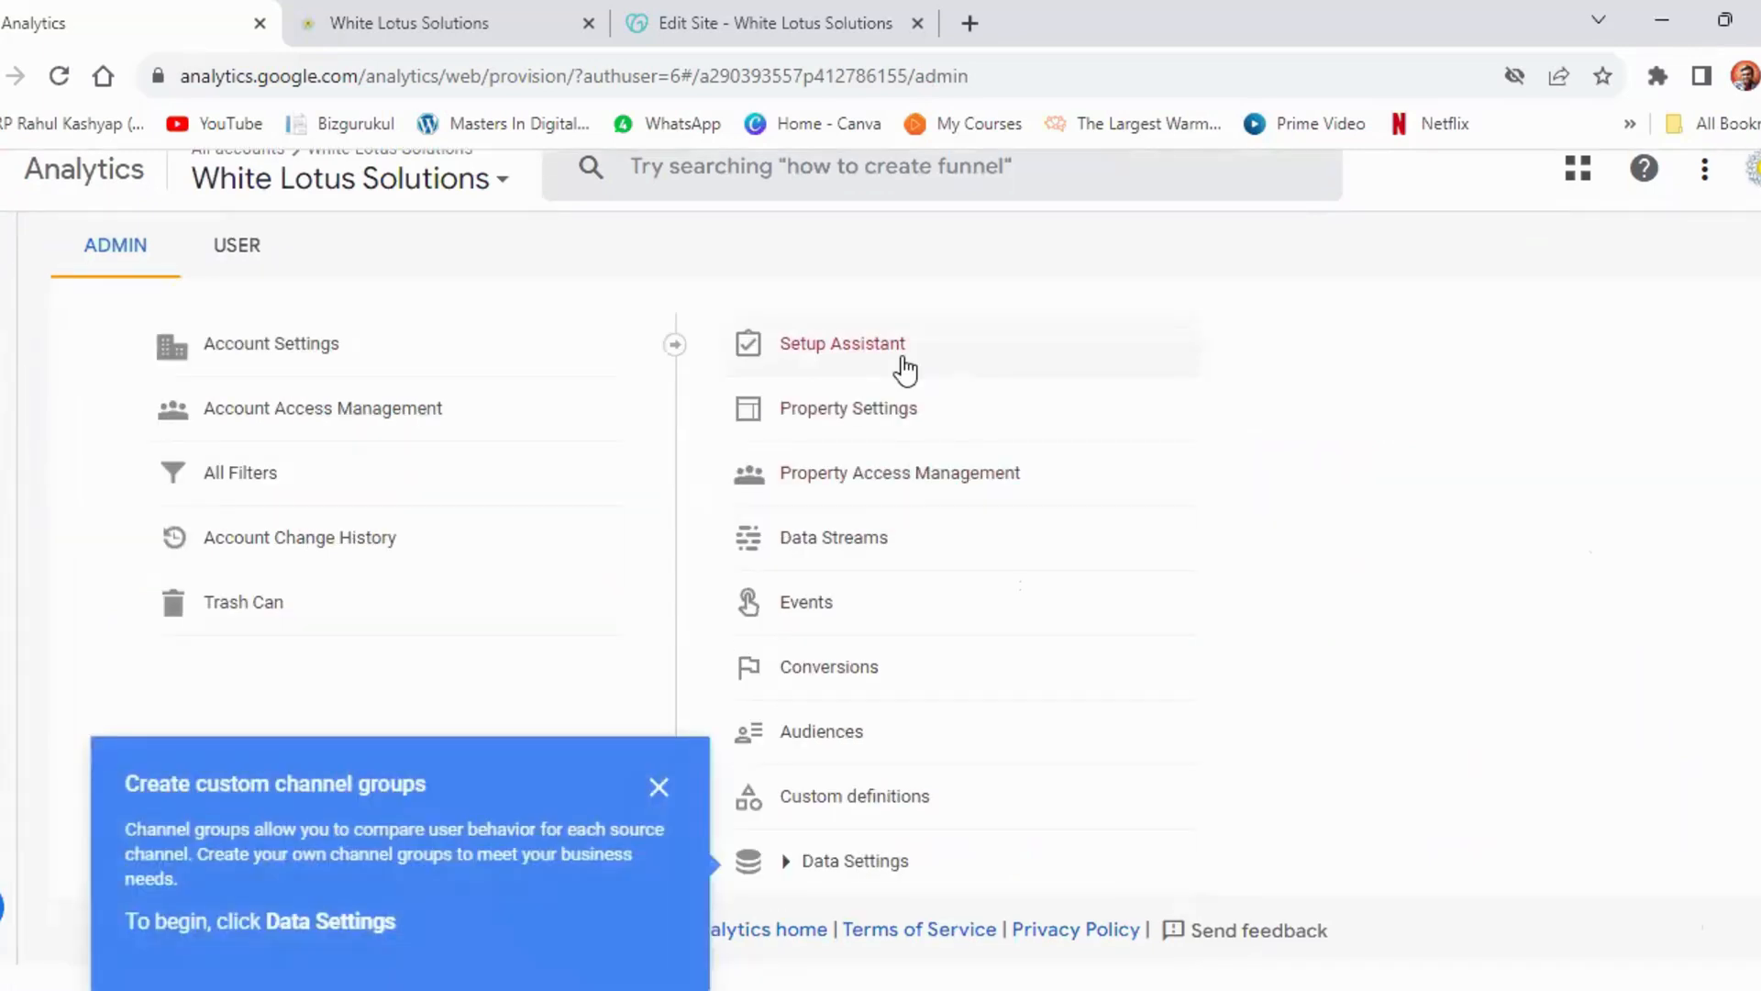
click(904, 365)
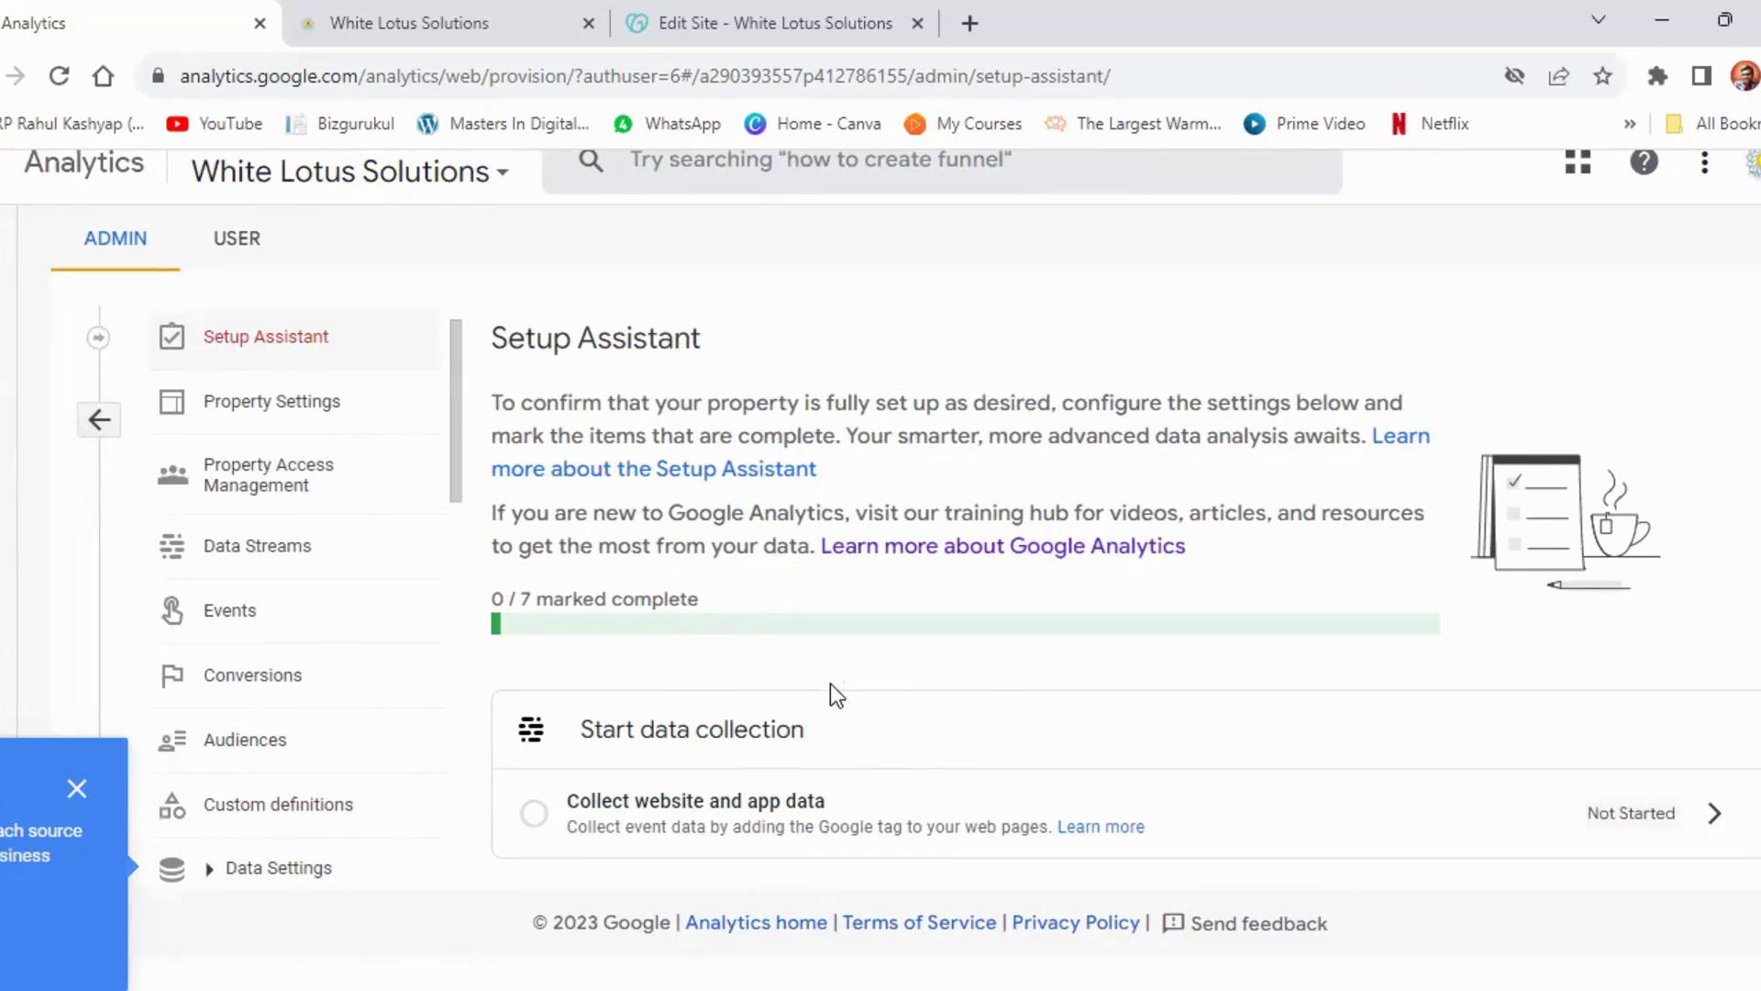
scroll(842, 680, down, 3)
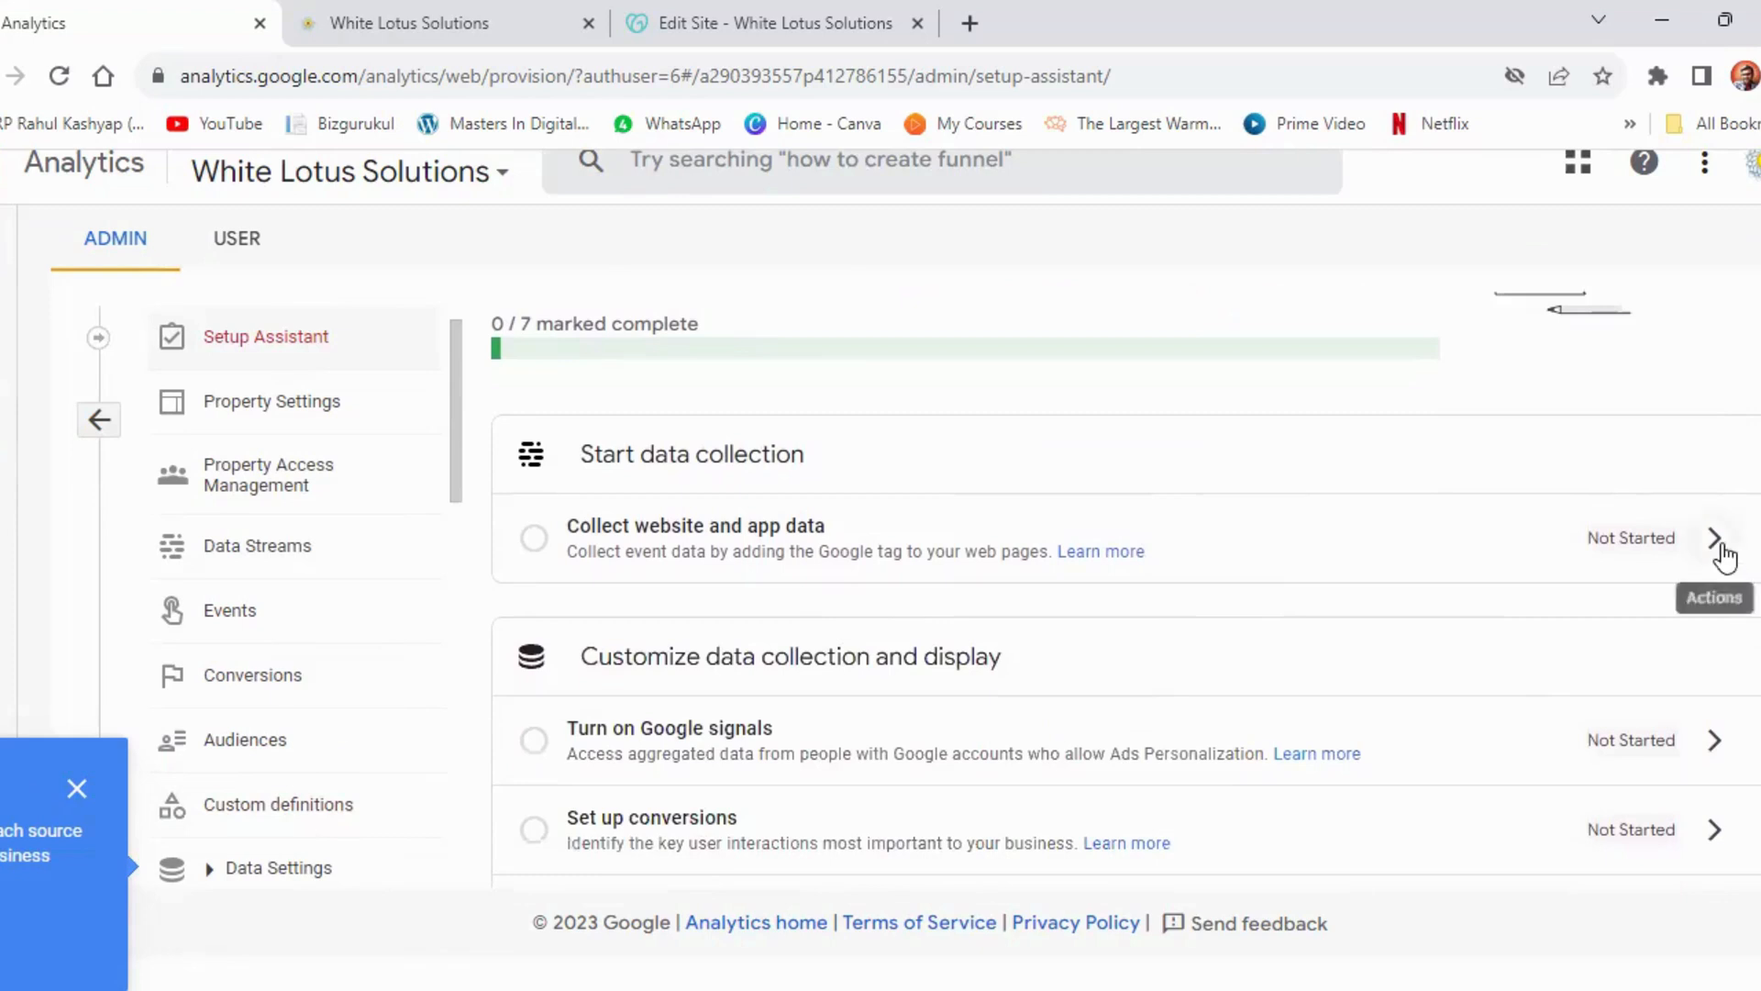
click(1722, 548)
click(1595, 690)
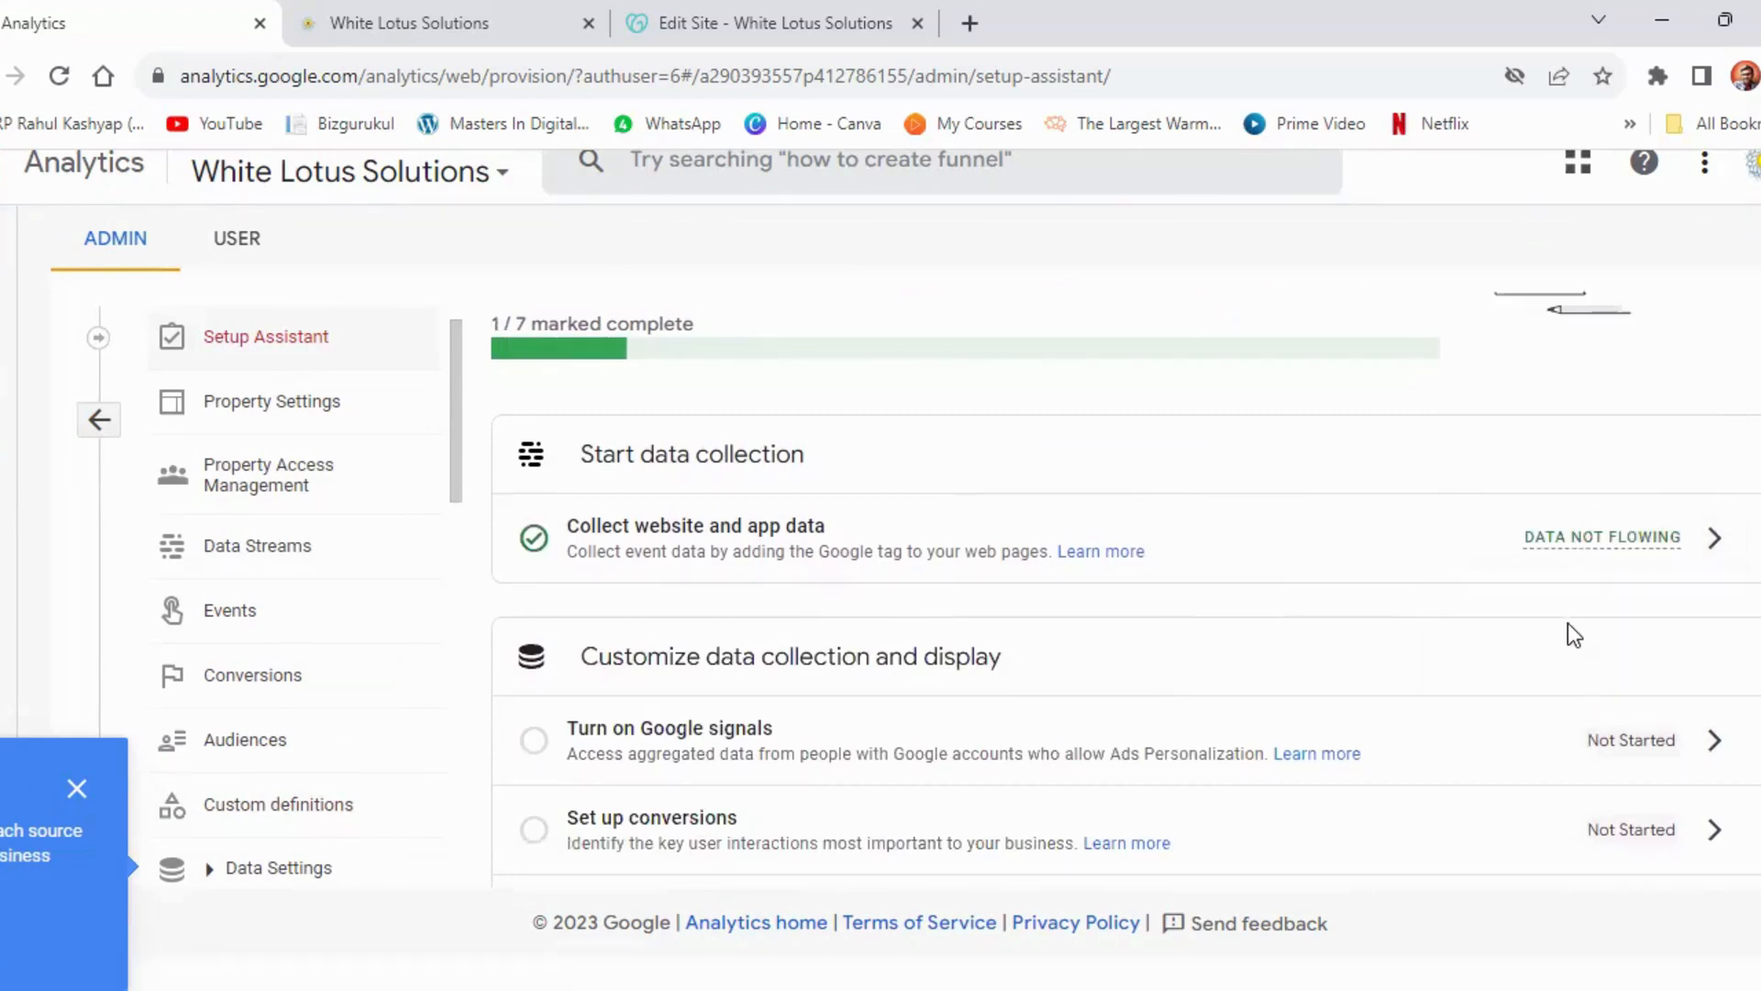
Mark all three "Customize data collection and display" items, Google signals, conversions and audiences, as complete in the Setup Assistant
scroll(1567, 623, down, 3)
click(1713, 465)
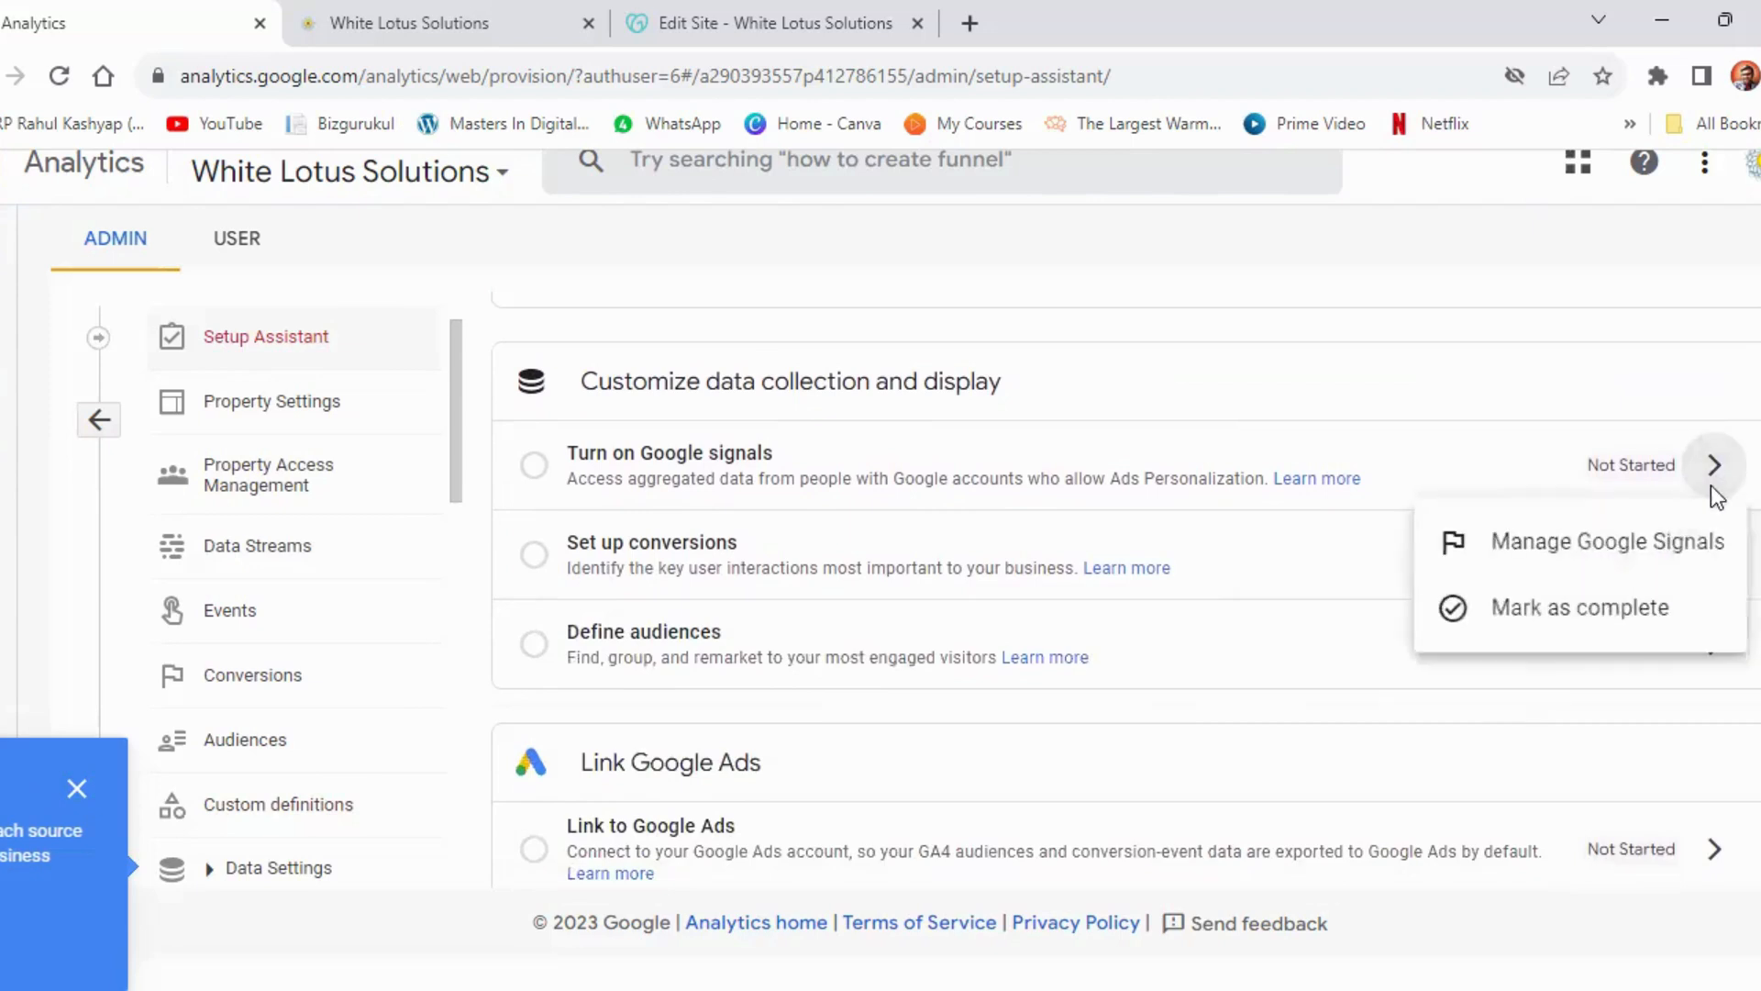
click(1631, 608)
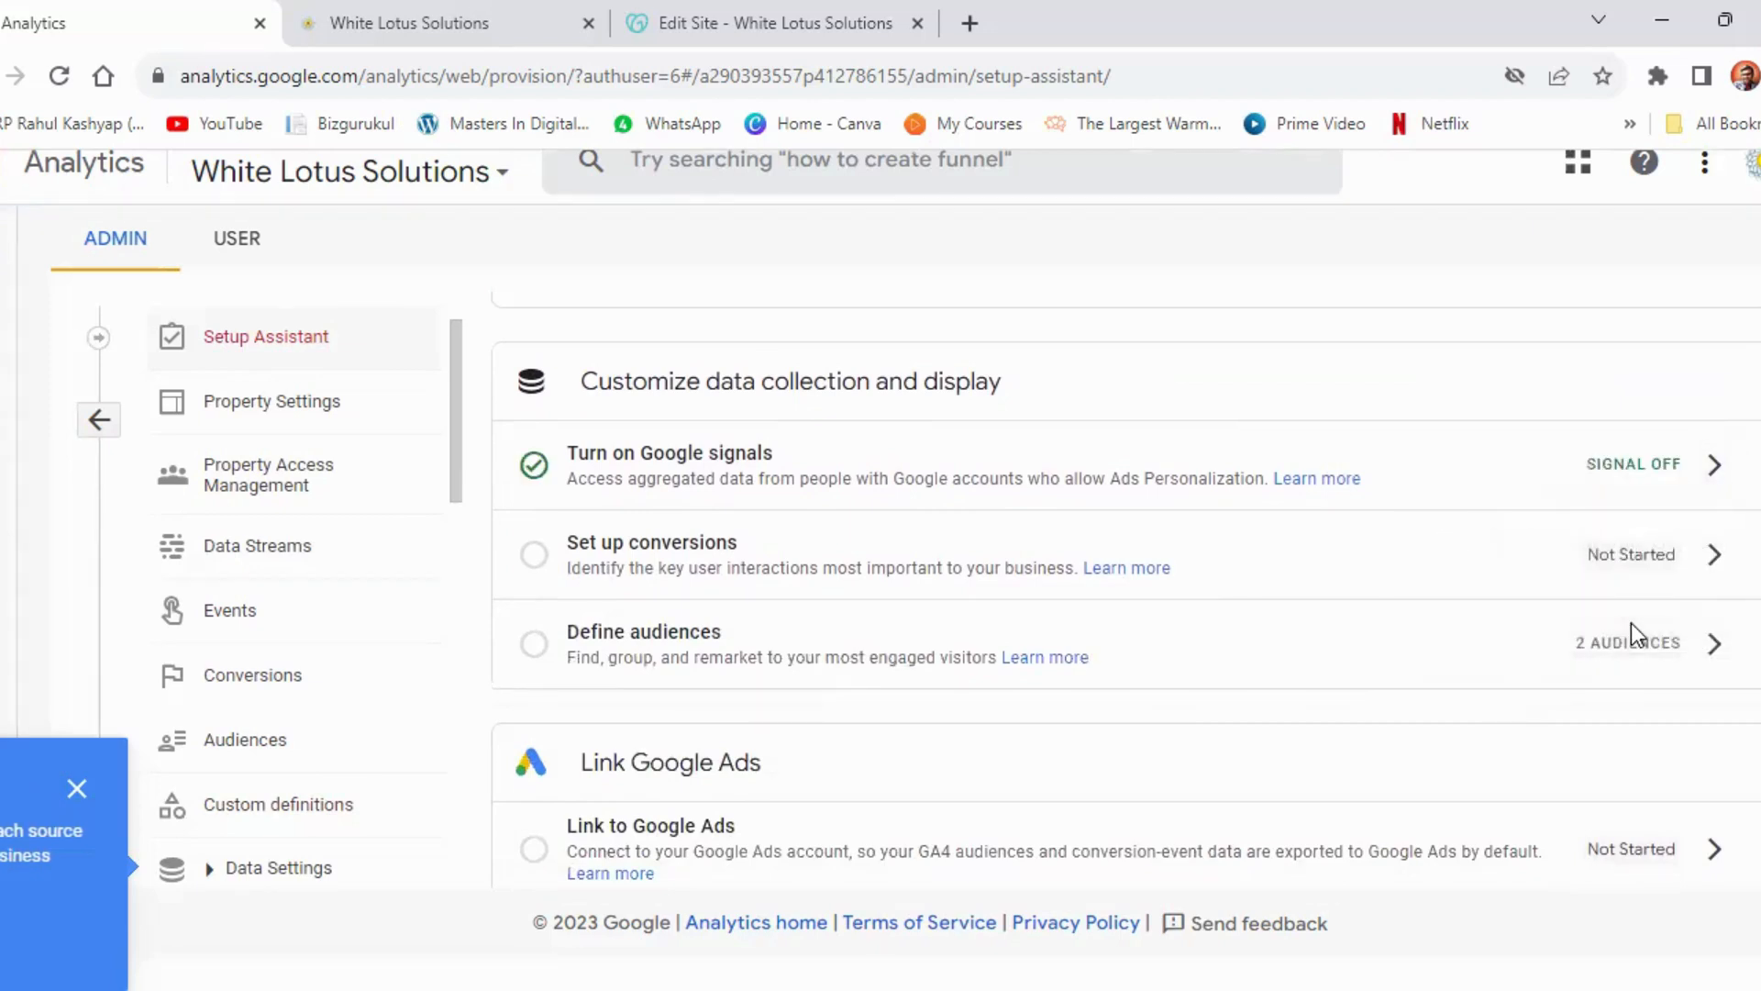
click(1714, 554)
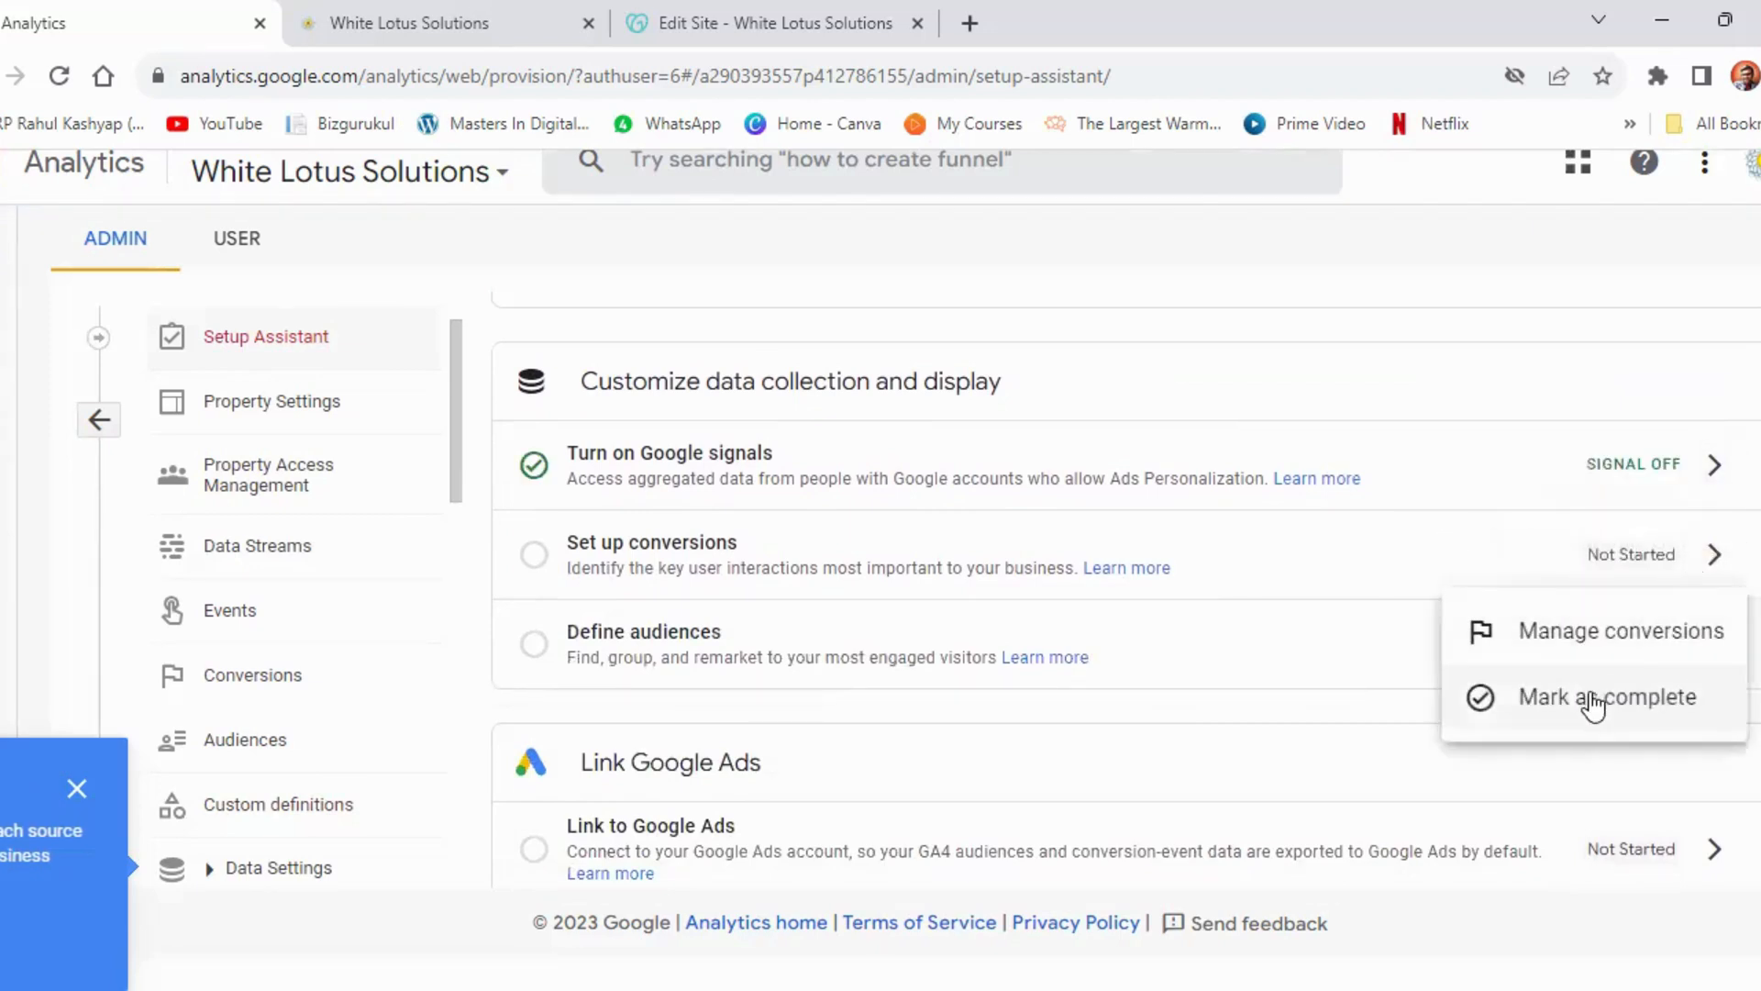
click(1591, 697)
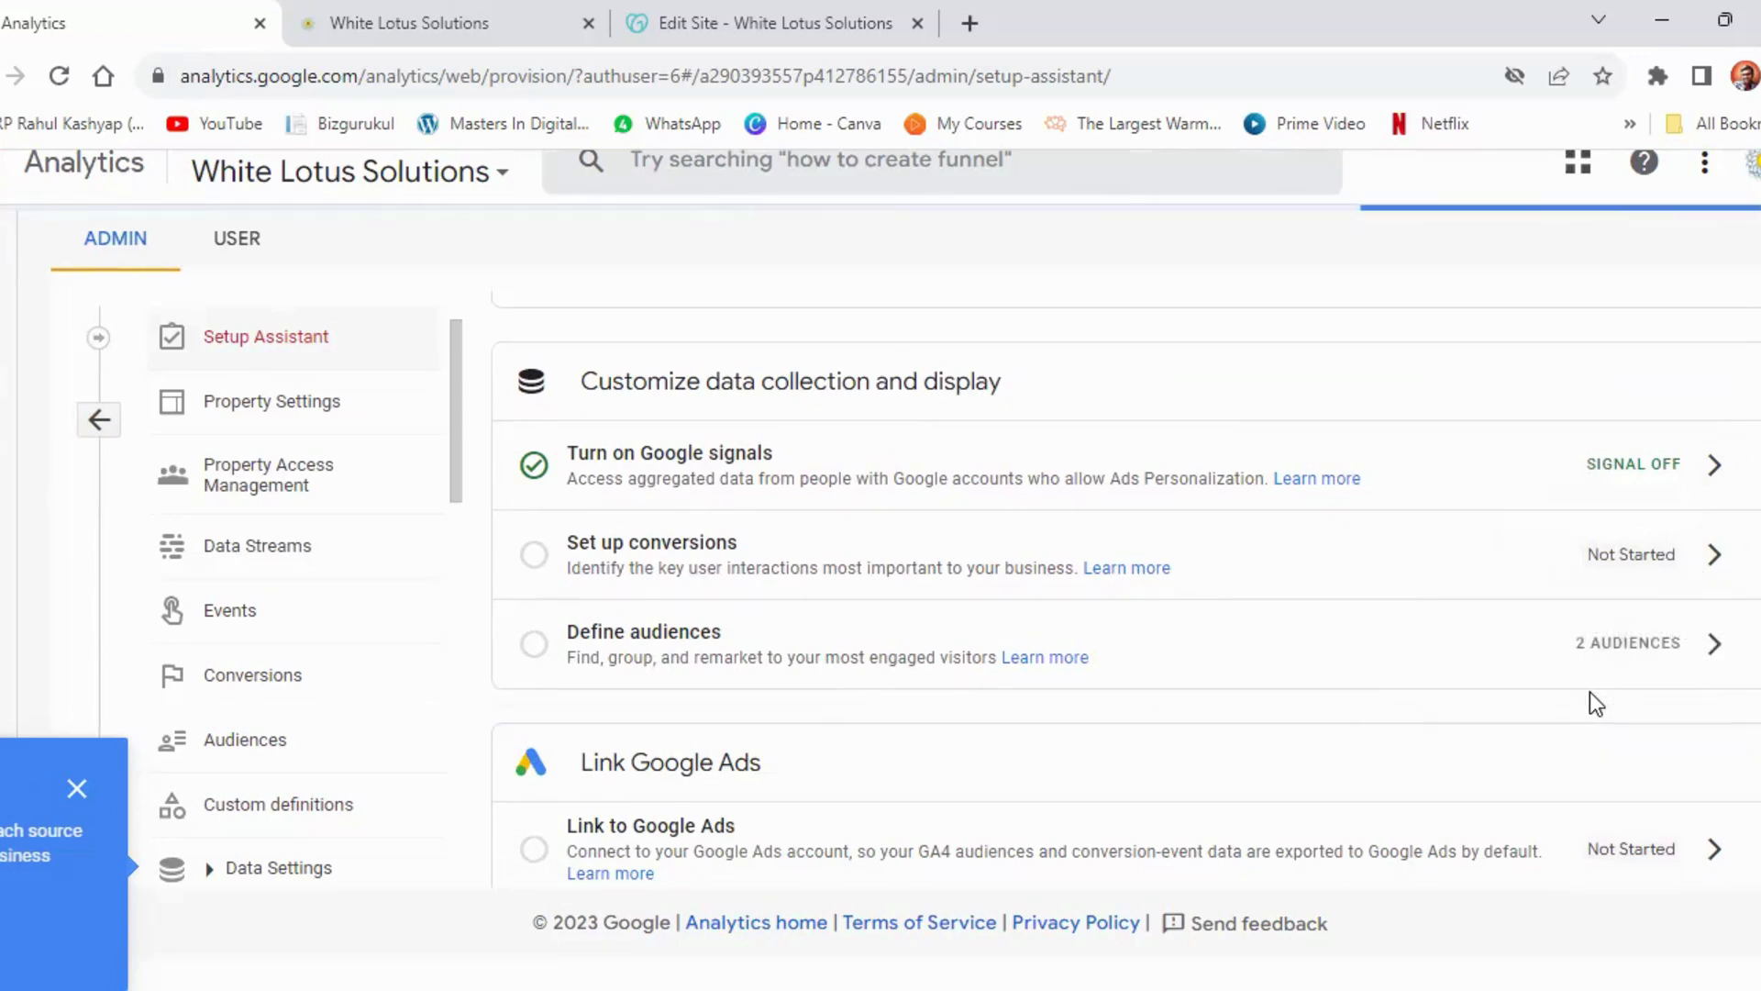
click(1713, 643)
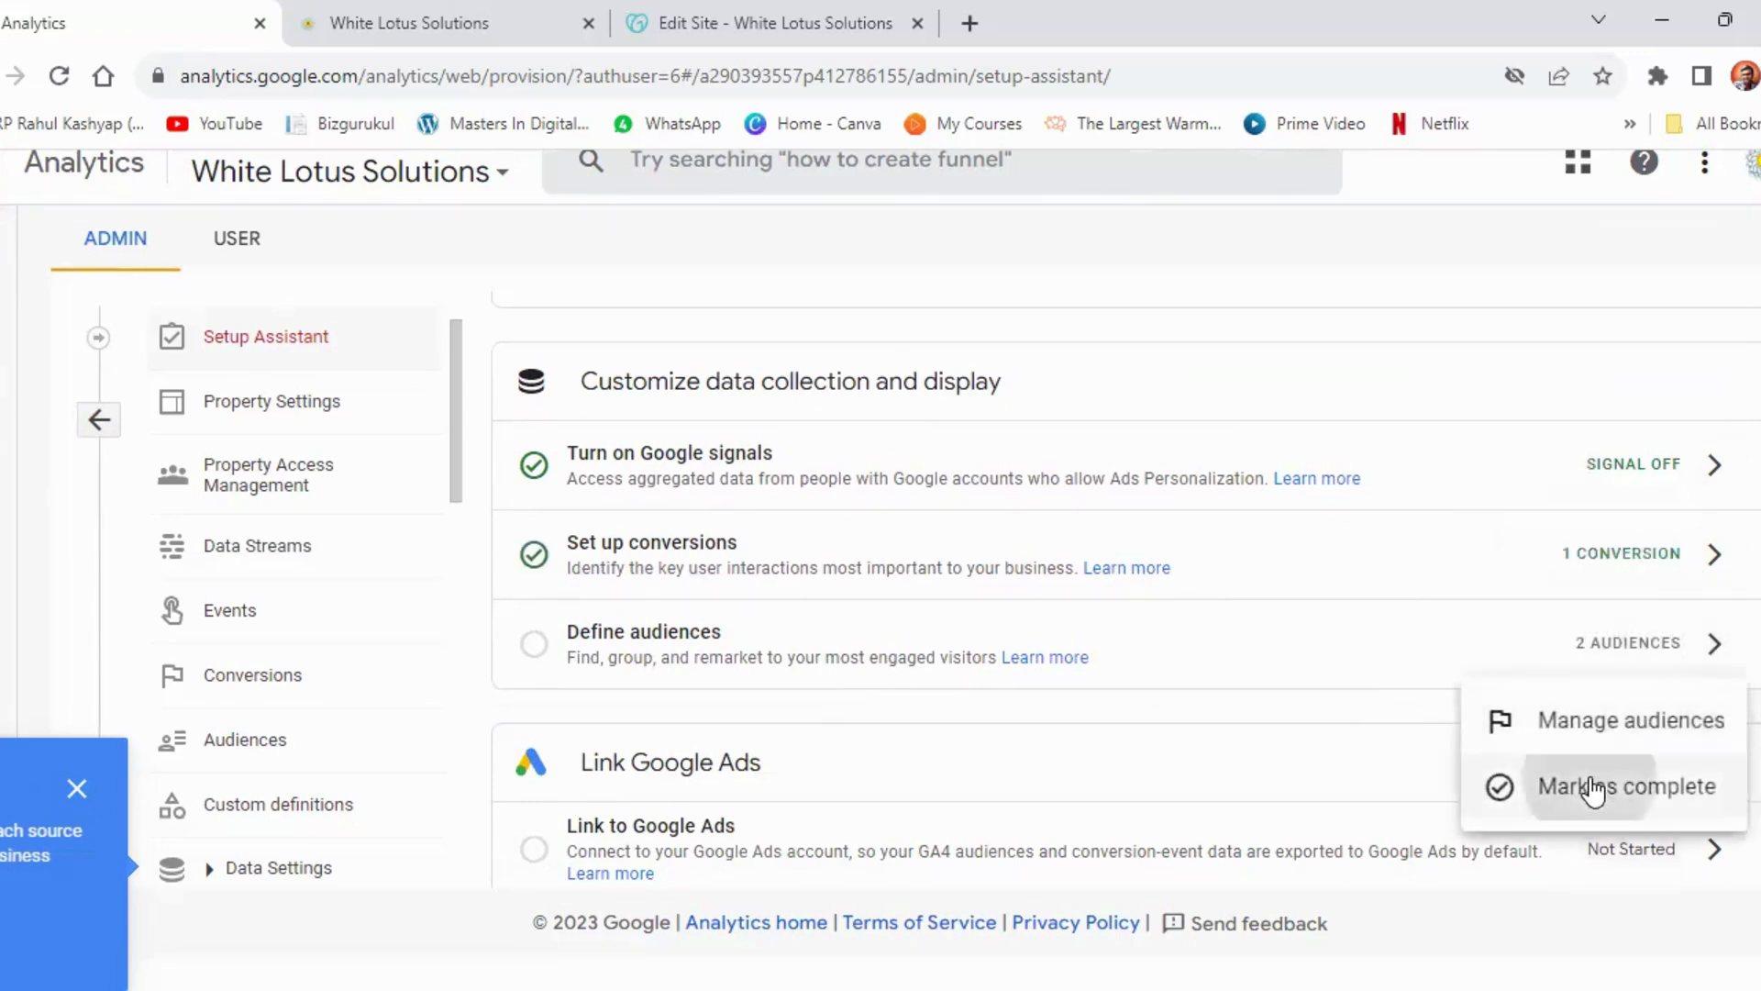
click(1593, 787)
Mark the three Link Google Ads items as complete: Google Ads link, bidding on GA4 conversions and targeting ads to GA4 audiences
scroll(1472, 518, down, 3)
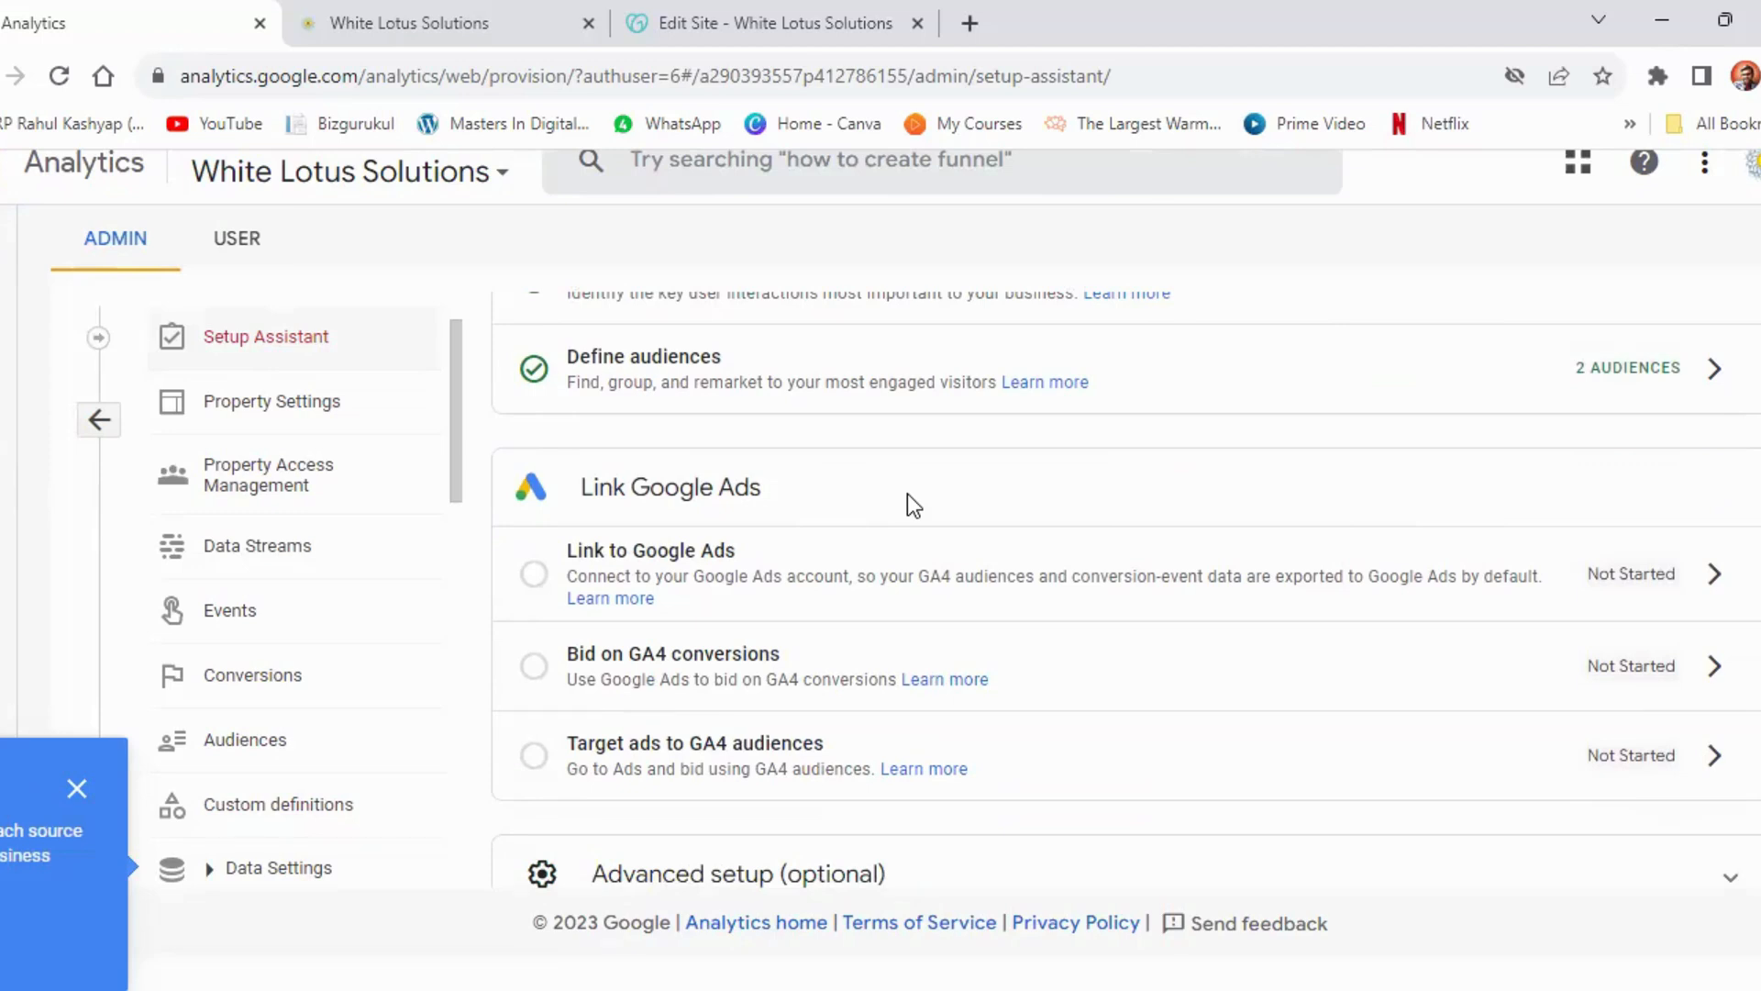
click(1712, 571)
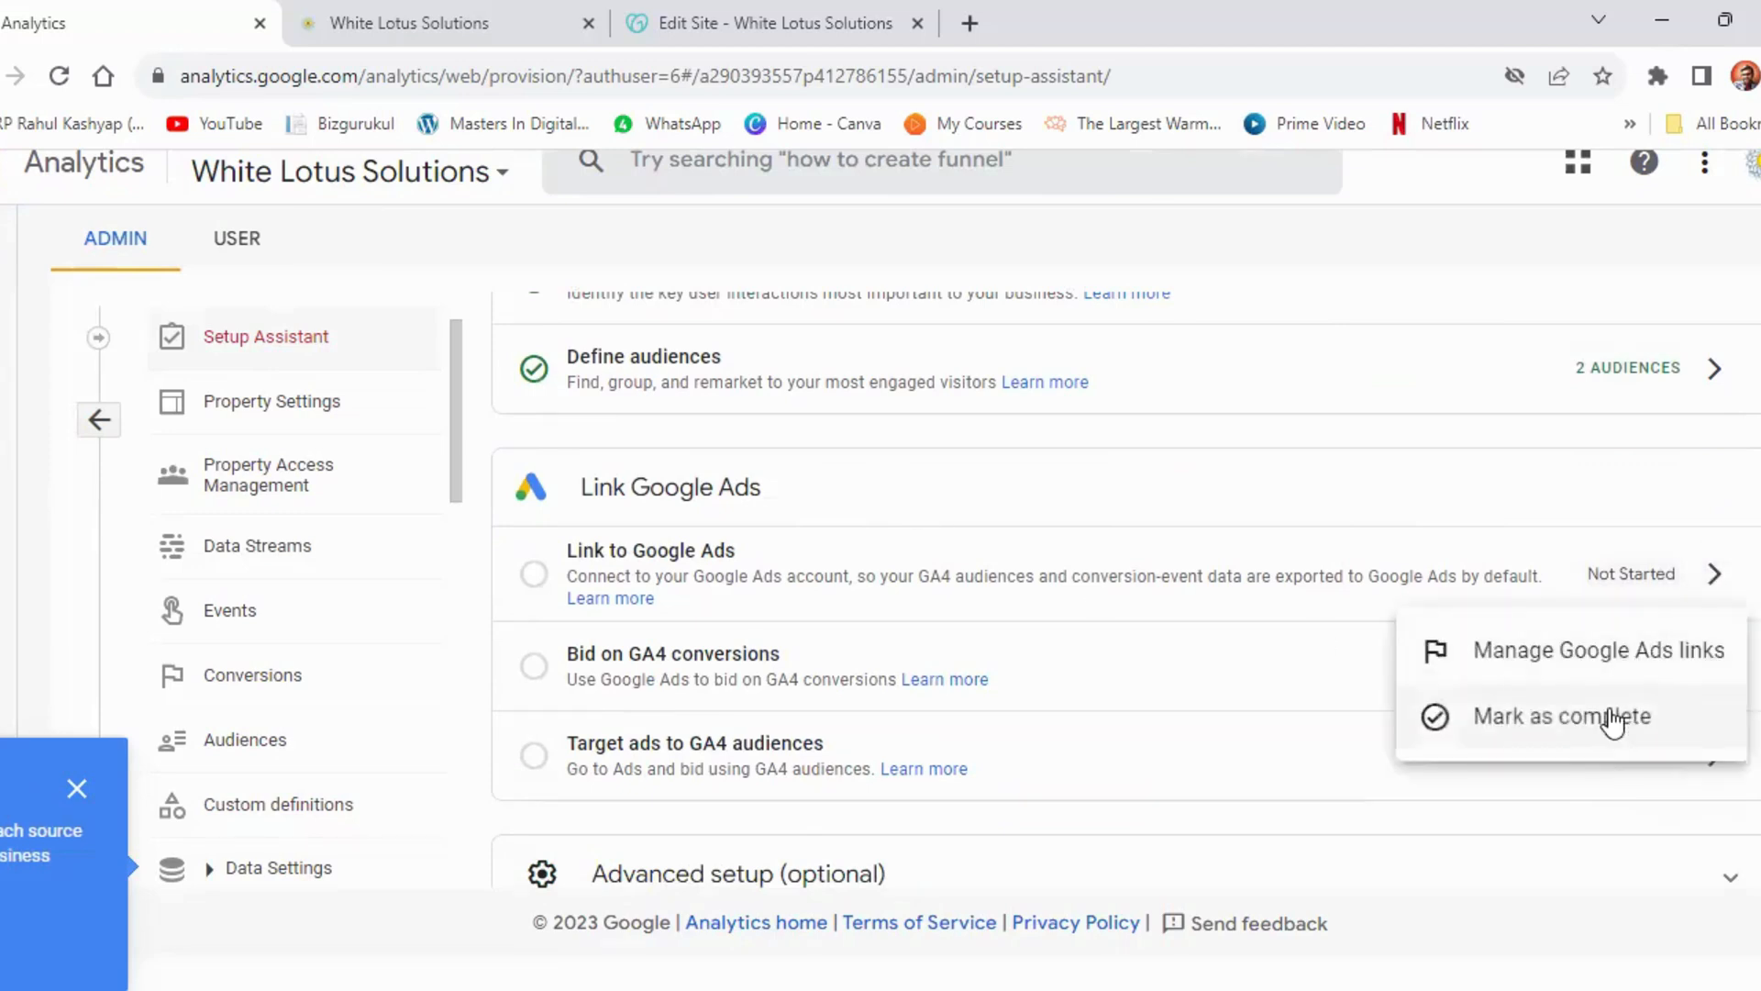
click(1606, 715)
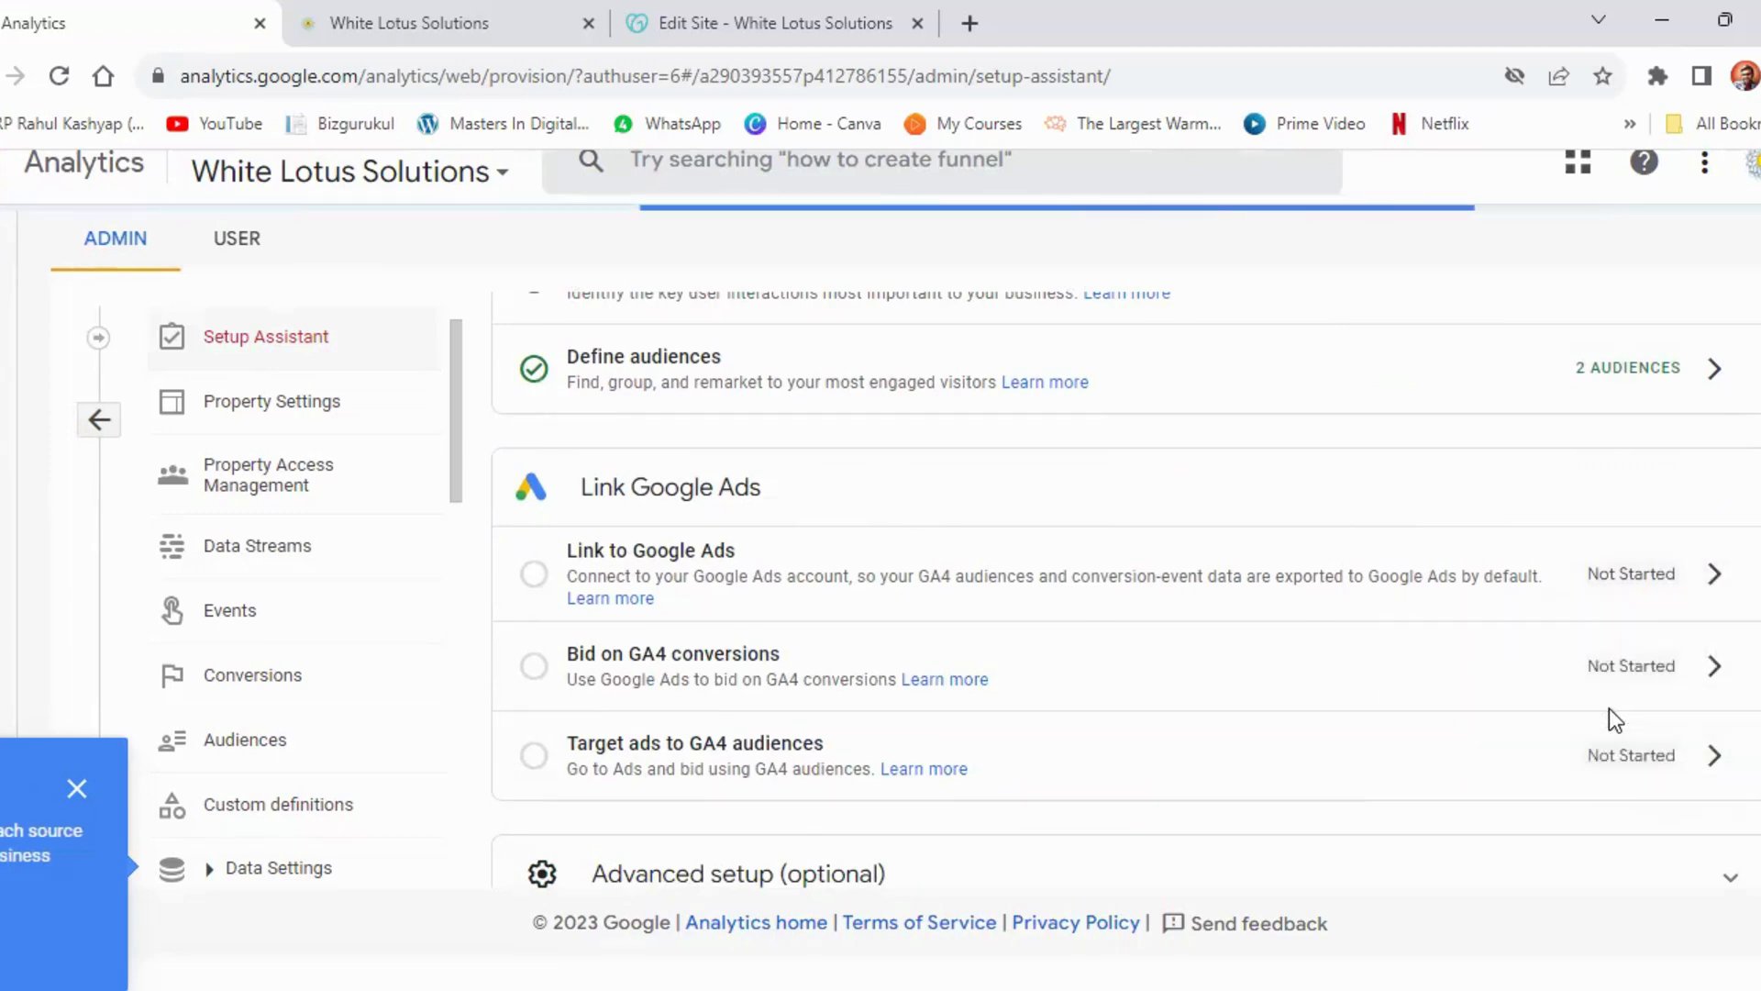
click(1711, 670)
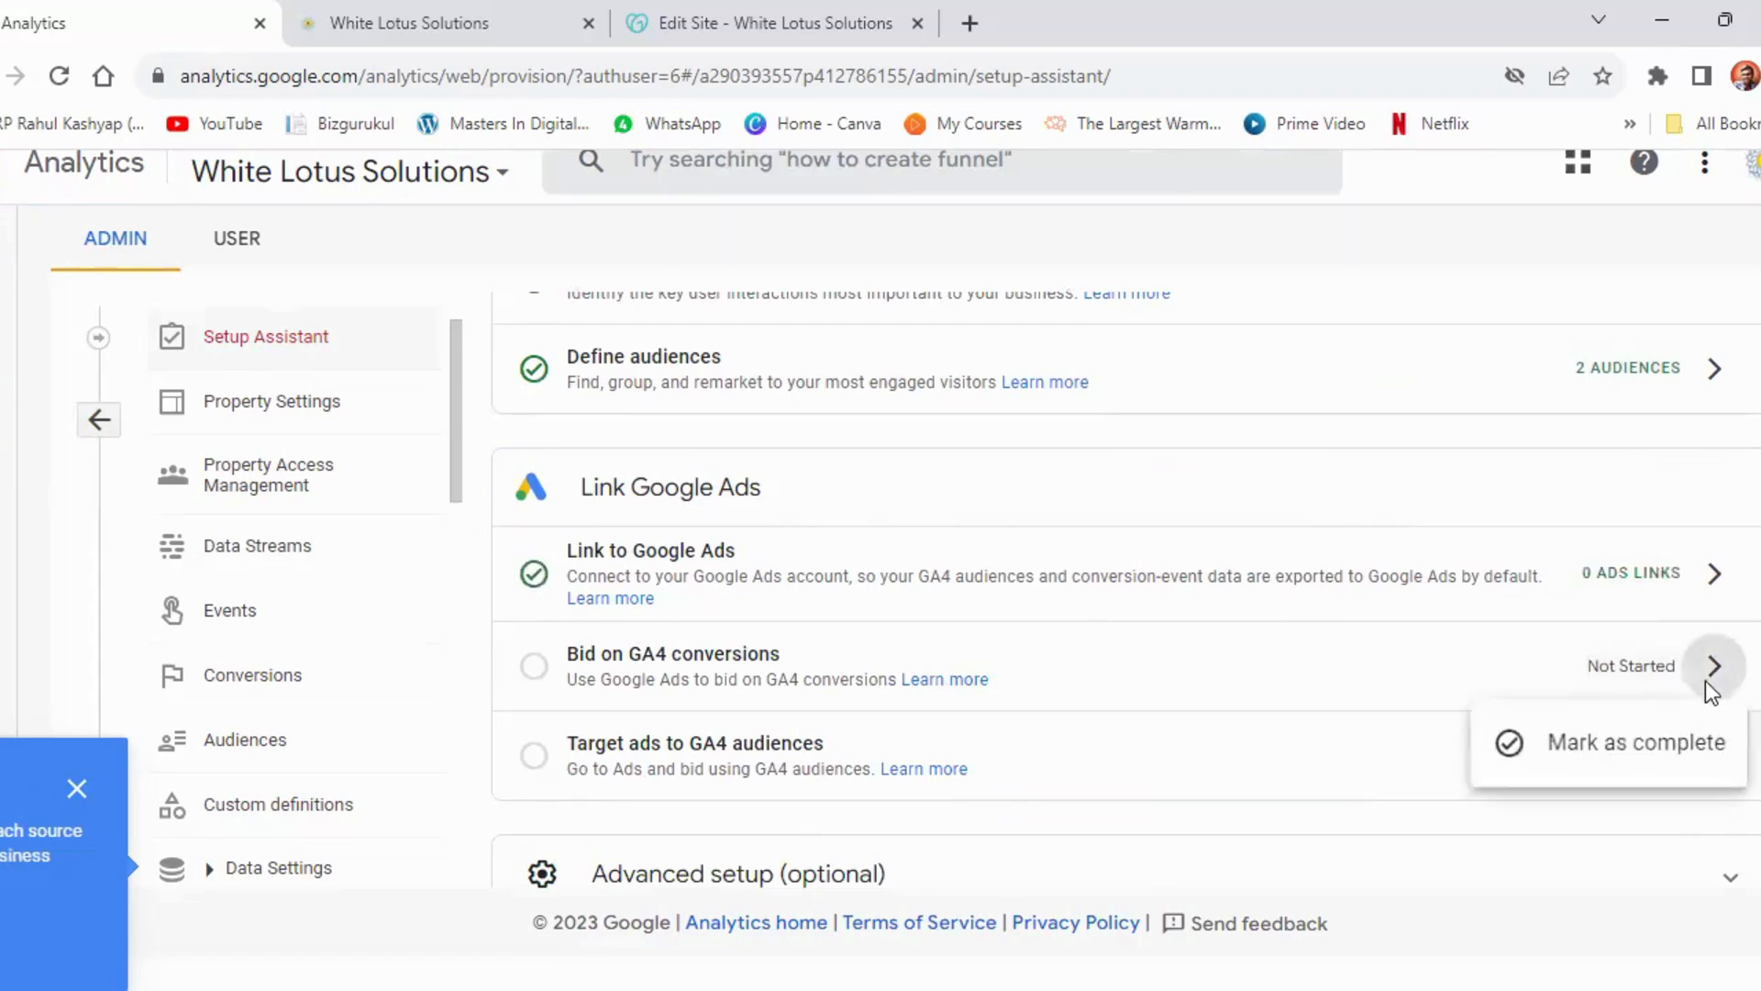
click(1659, 754)
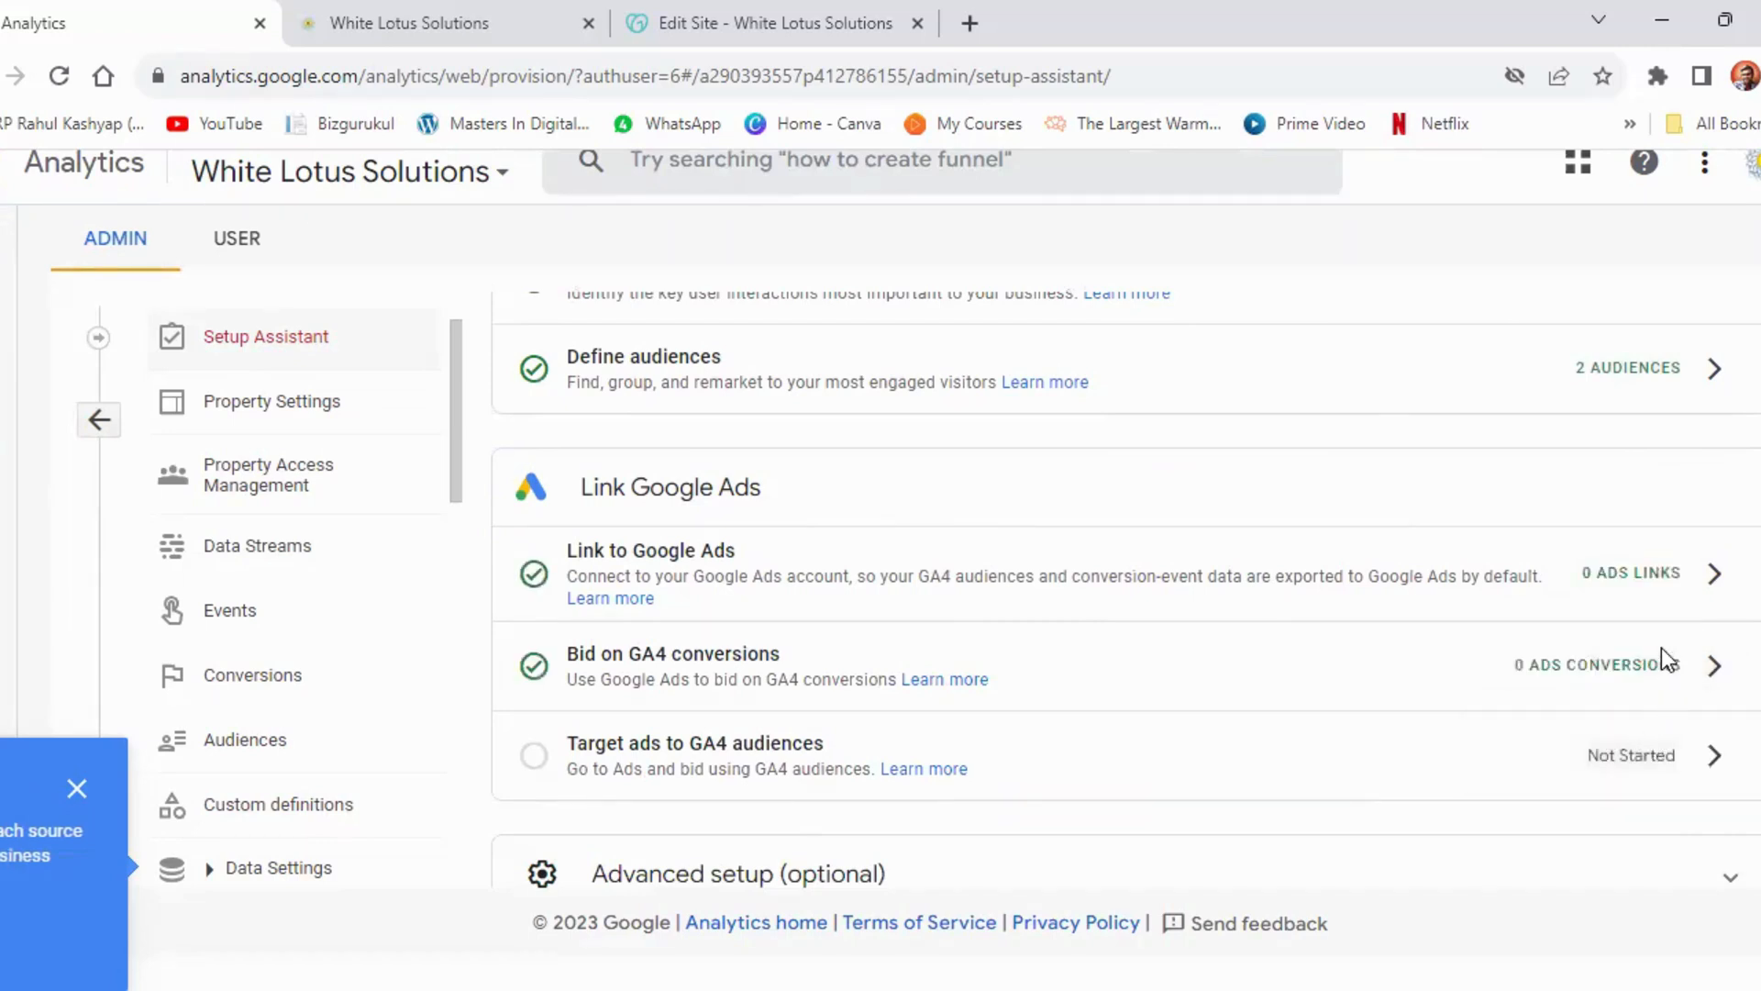
click(1715, 758)
click(1608, 845)
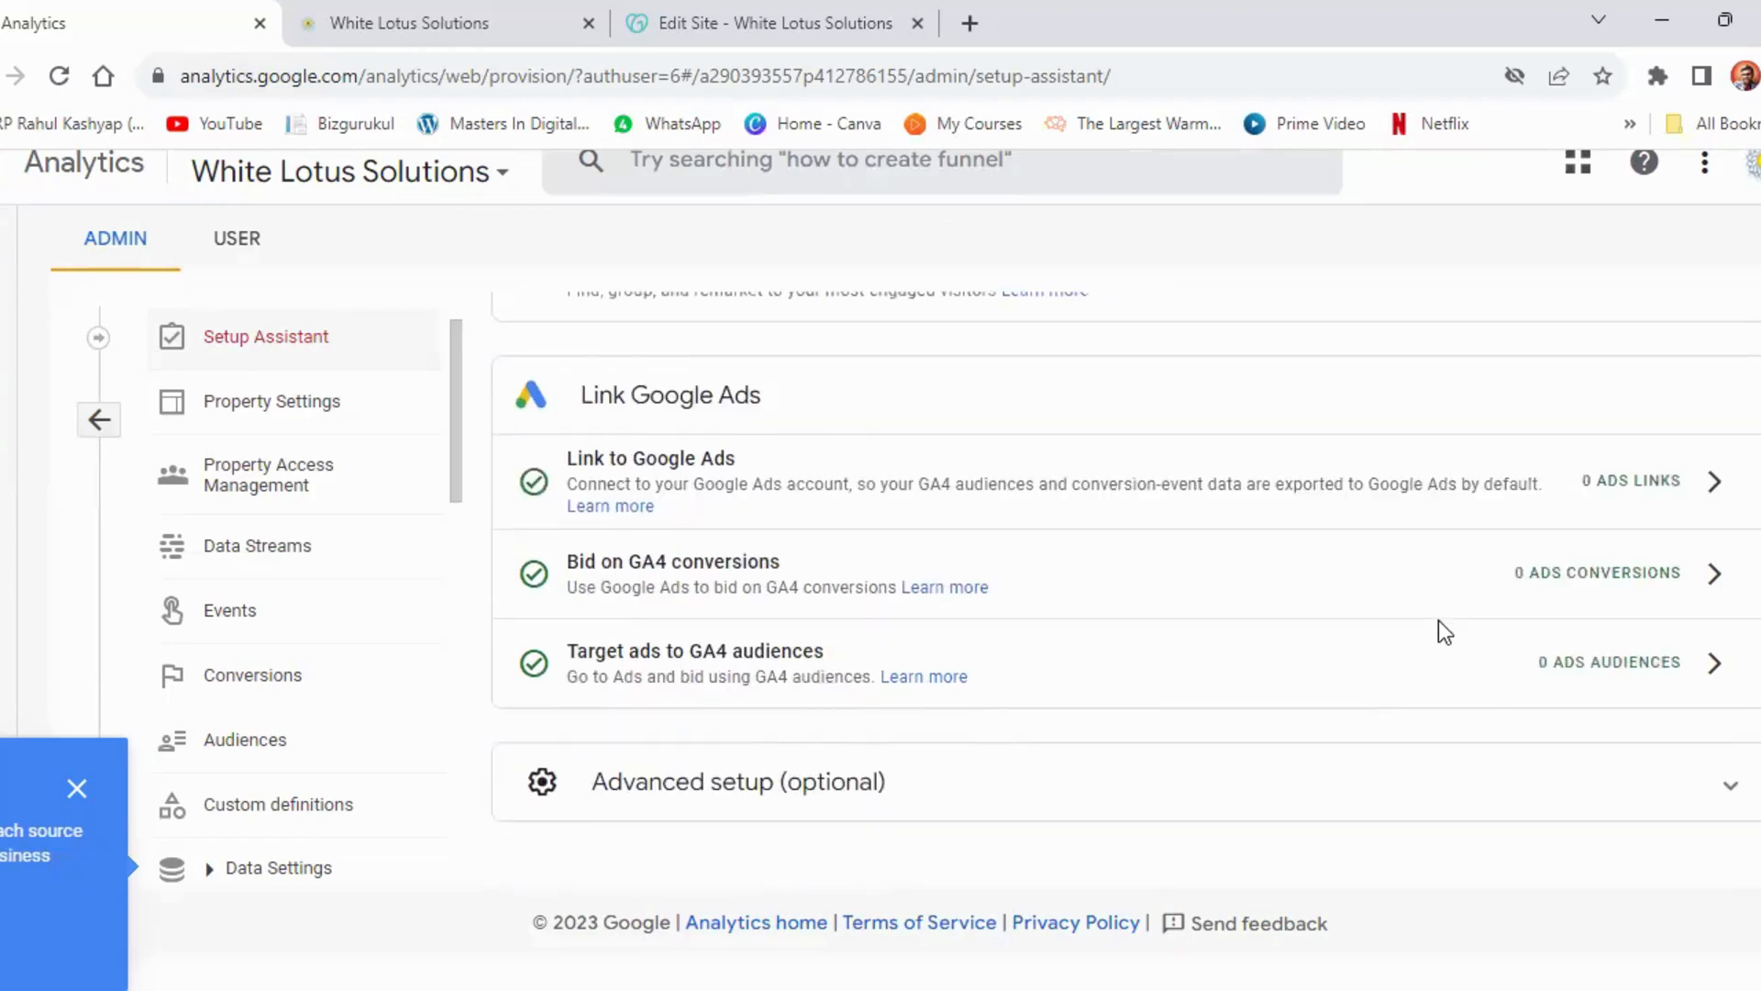
scroll(1438, 620, up, 3)
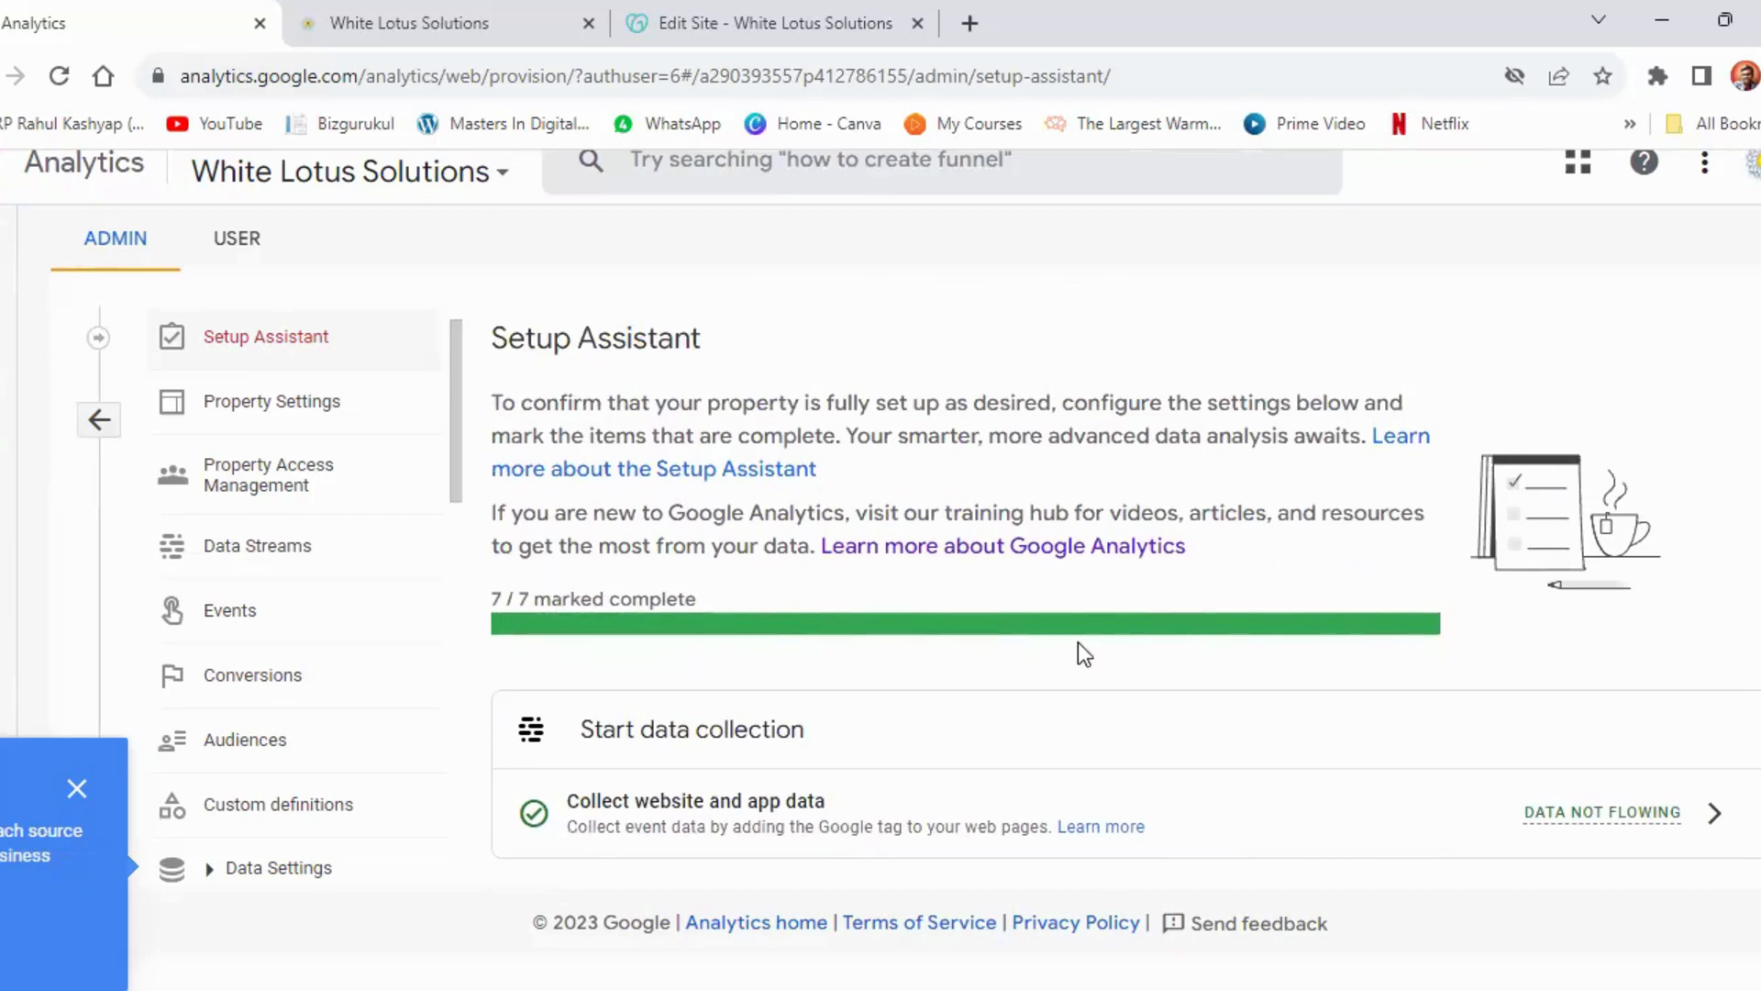
Return to the property's Home overview and dismiss the blue tip
click(1, 272)
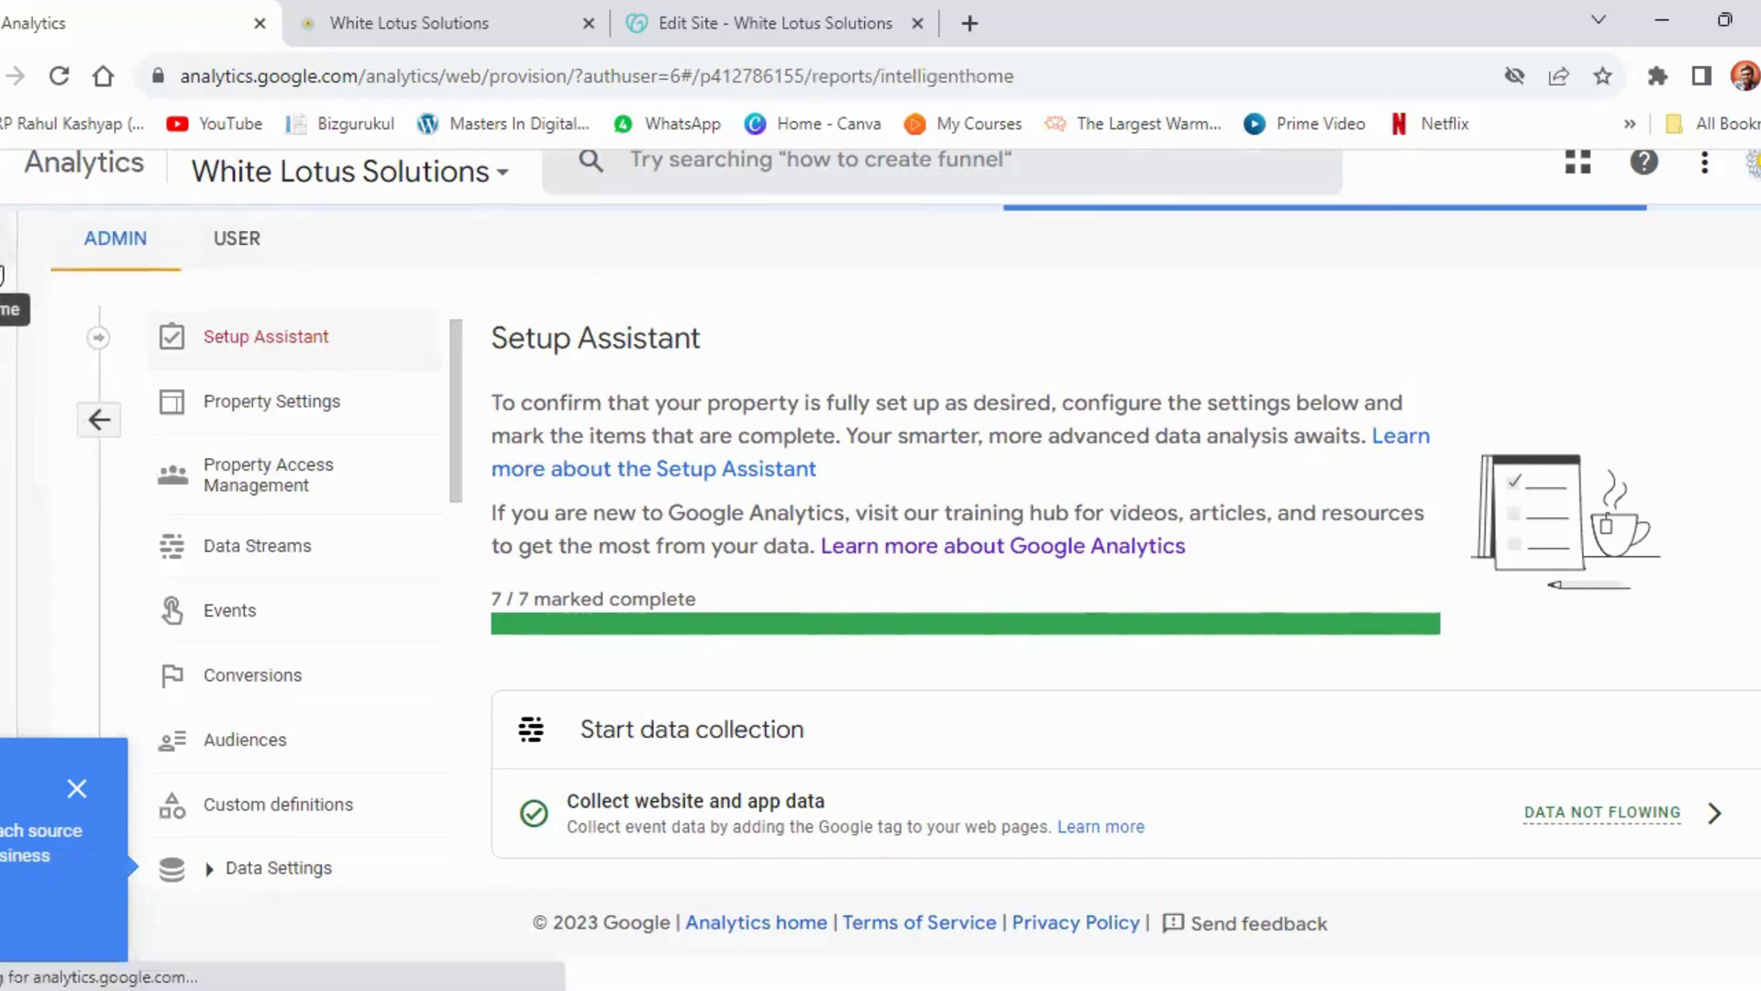
scroll(630, 637, down, 5)
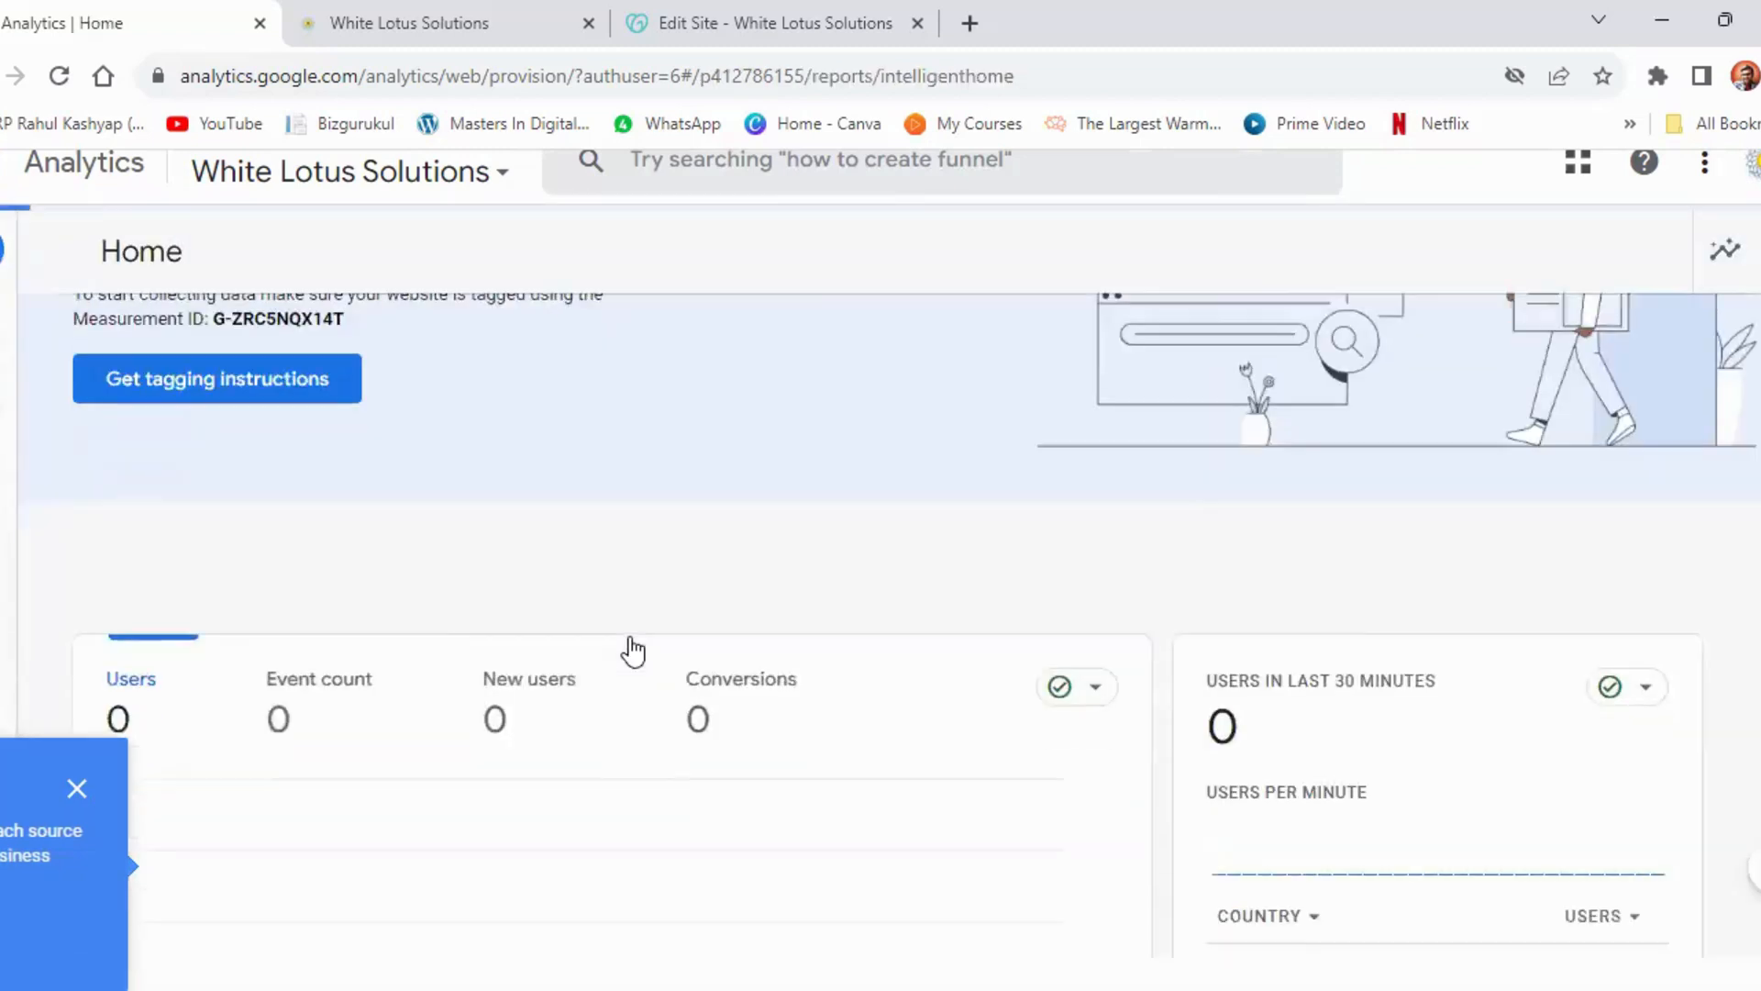
click(77, 788)
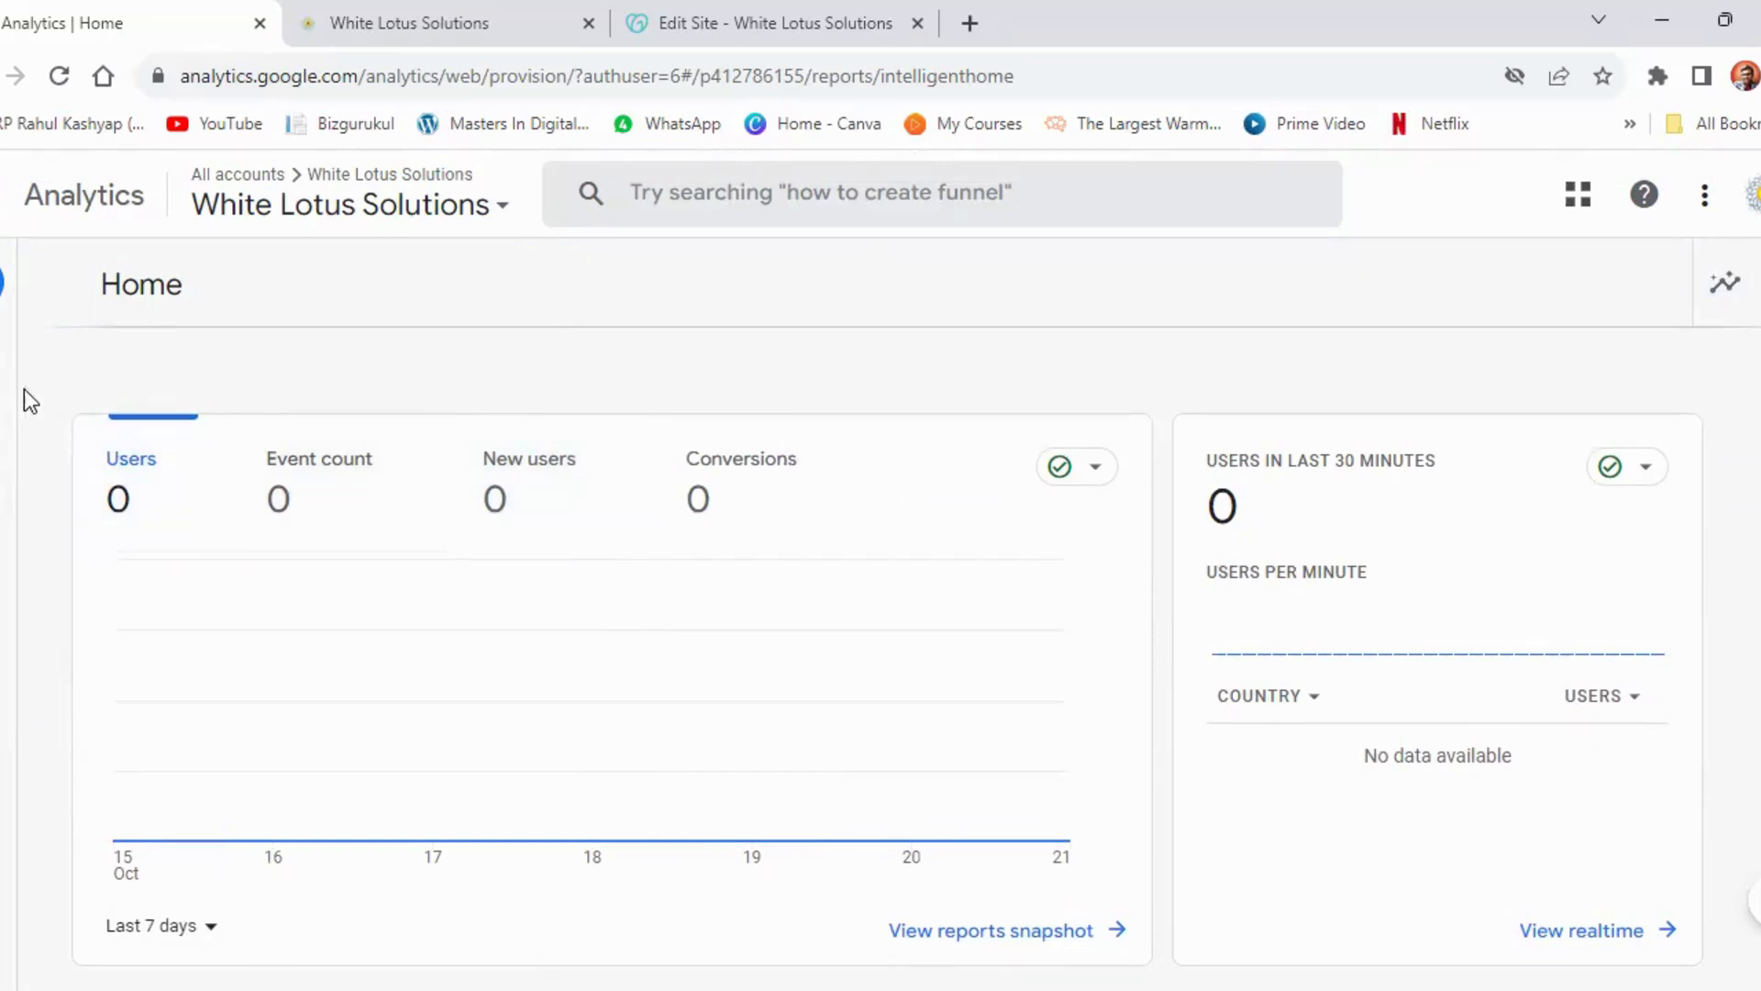
Open the property's reports and look over the Realtime overview
mouse_move(24, 389)
click(82, 367)
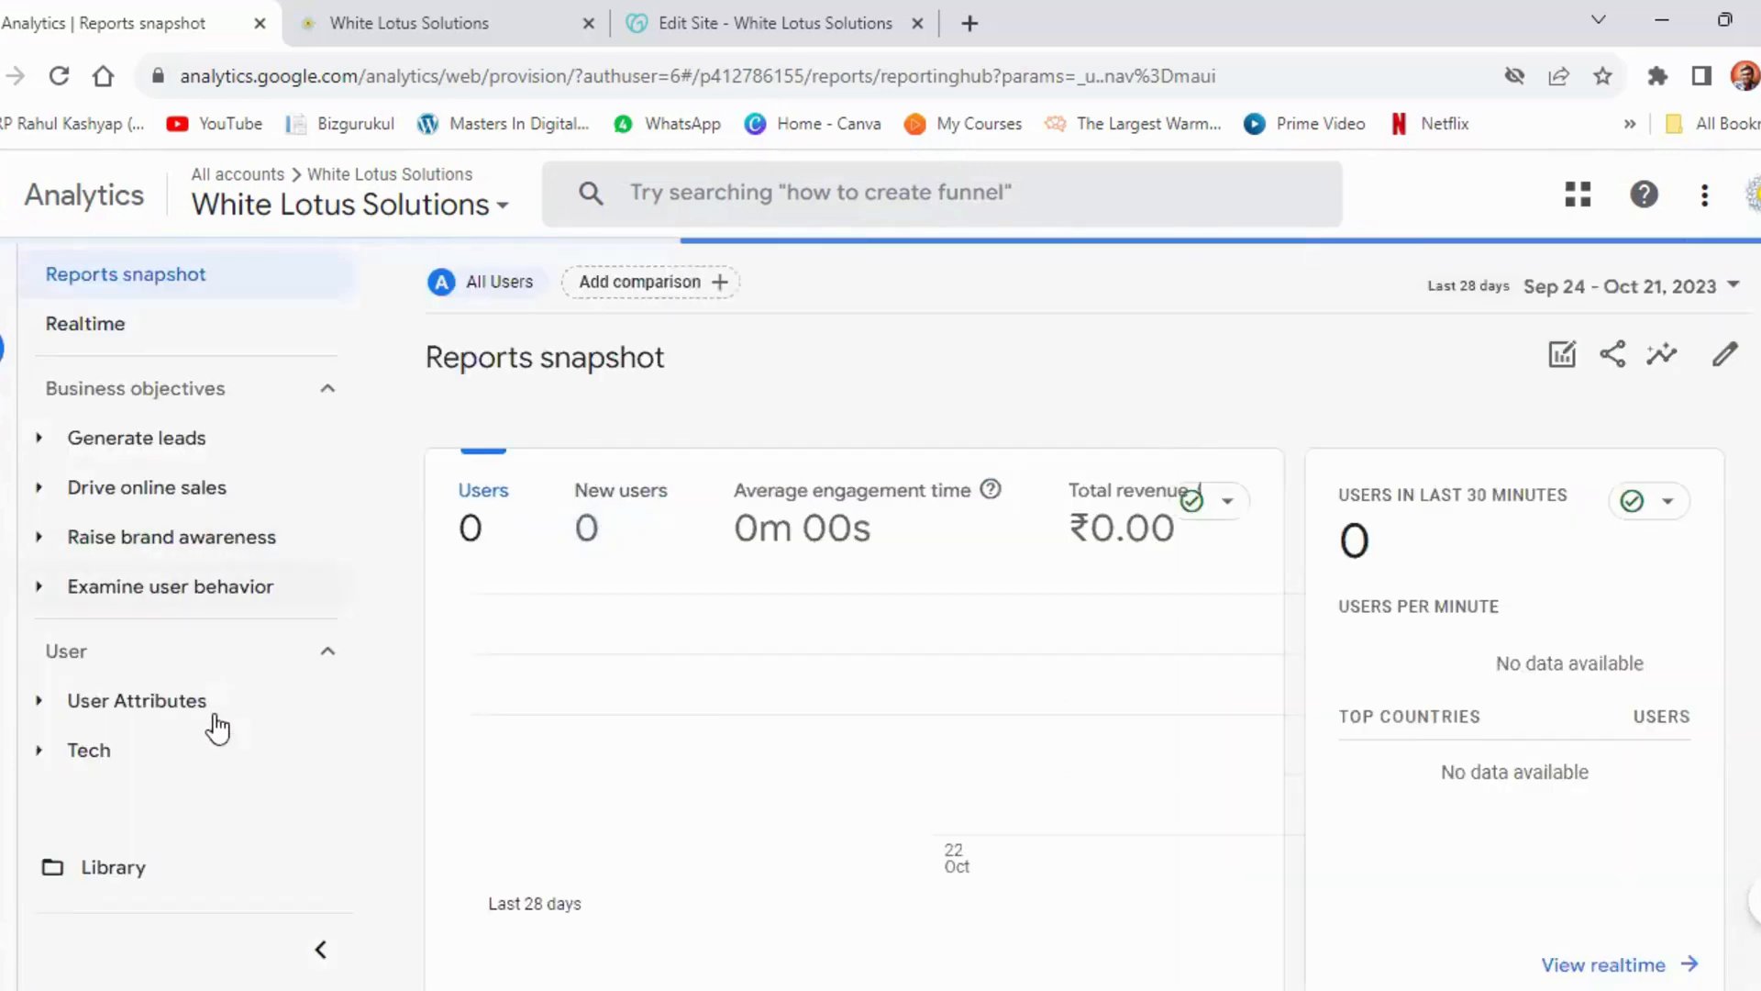
click(101, 332)
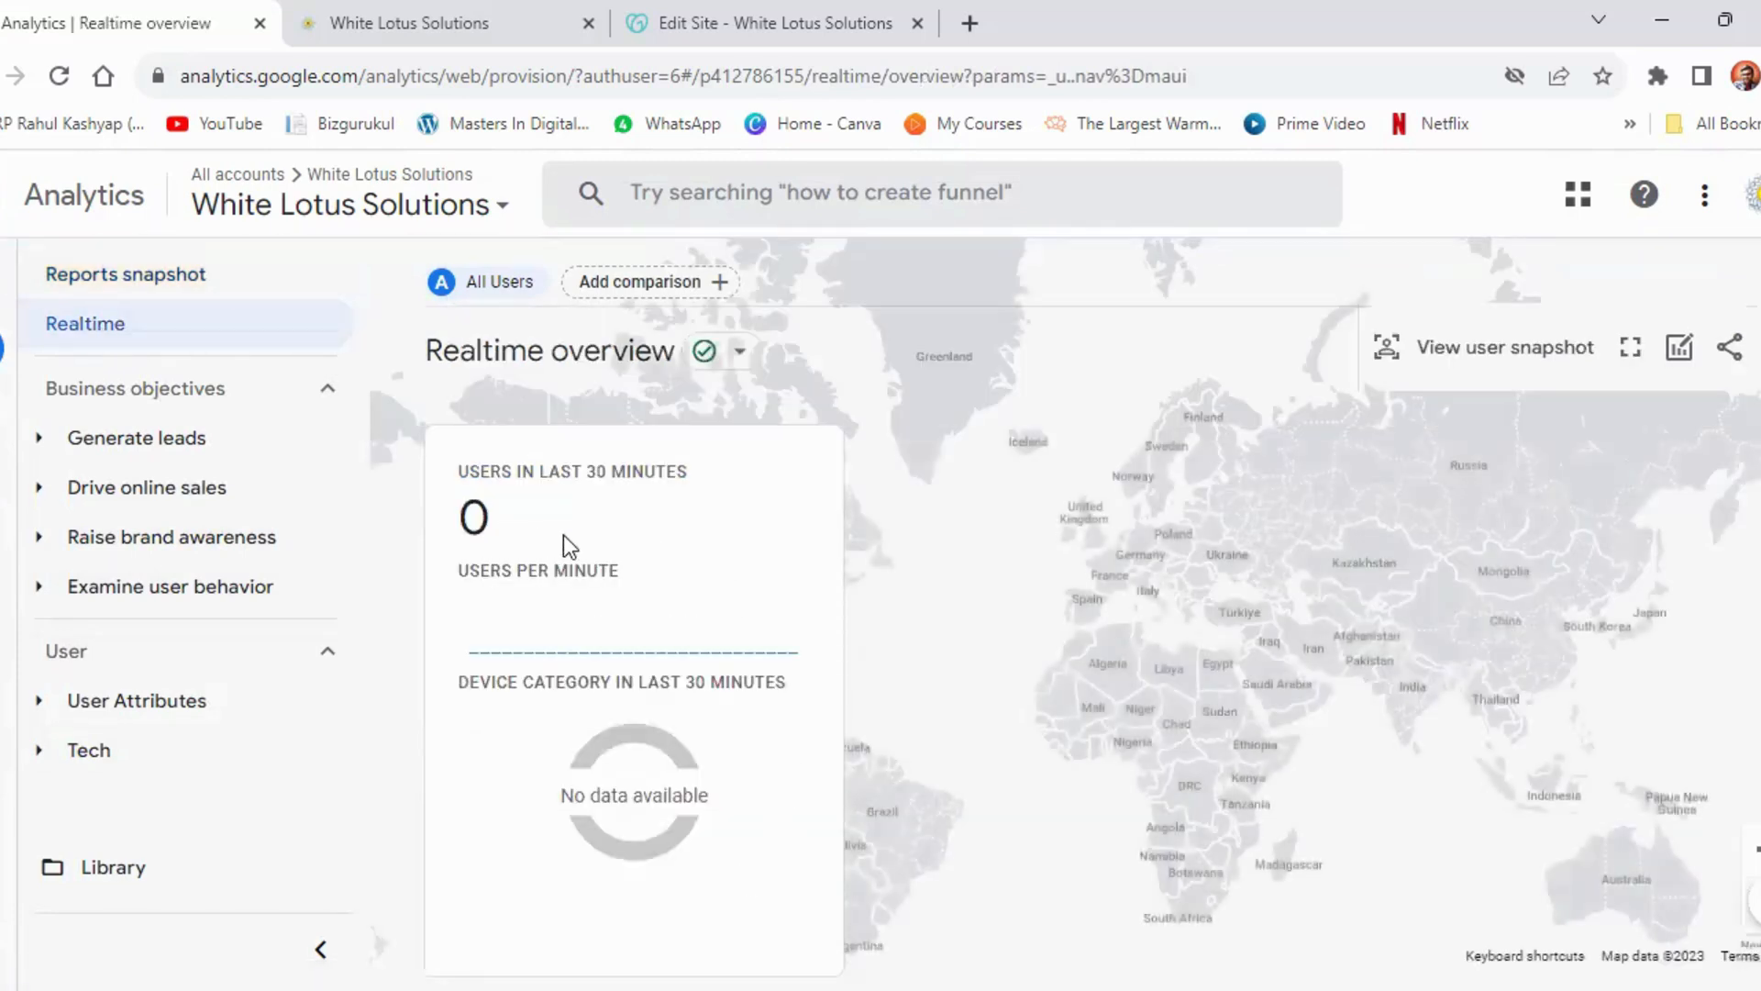
scroll(618, 642, down, 3)
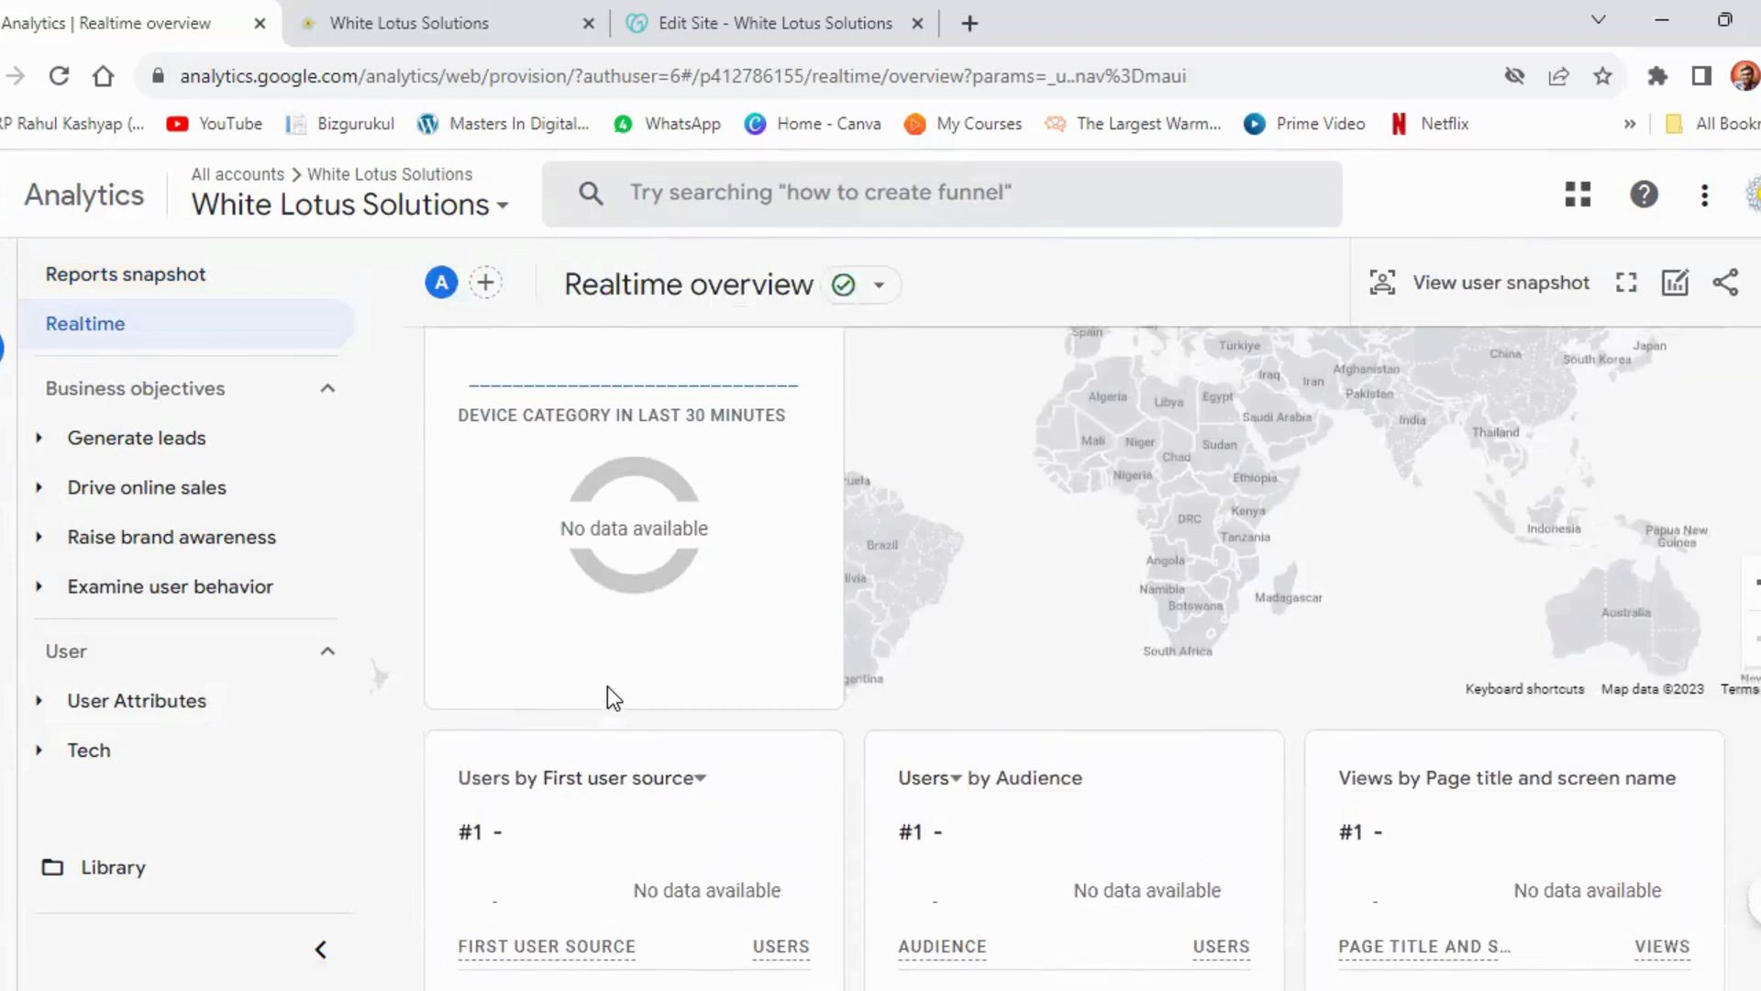
scroll(608, 688, up, 3)
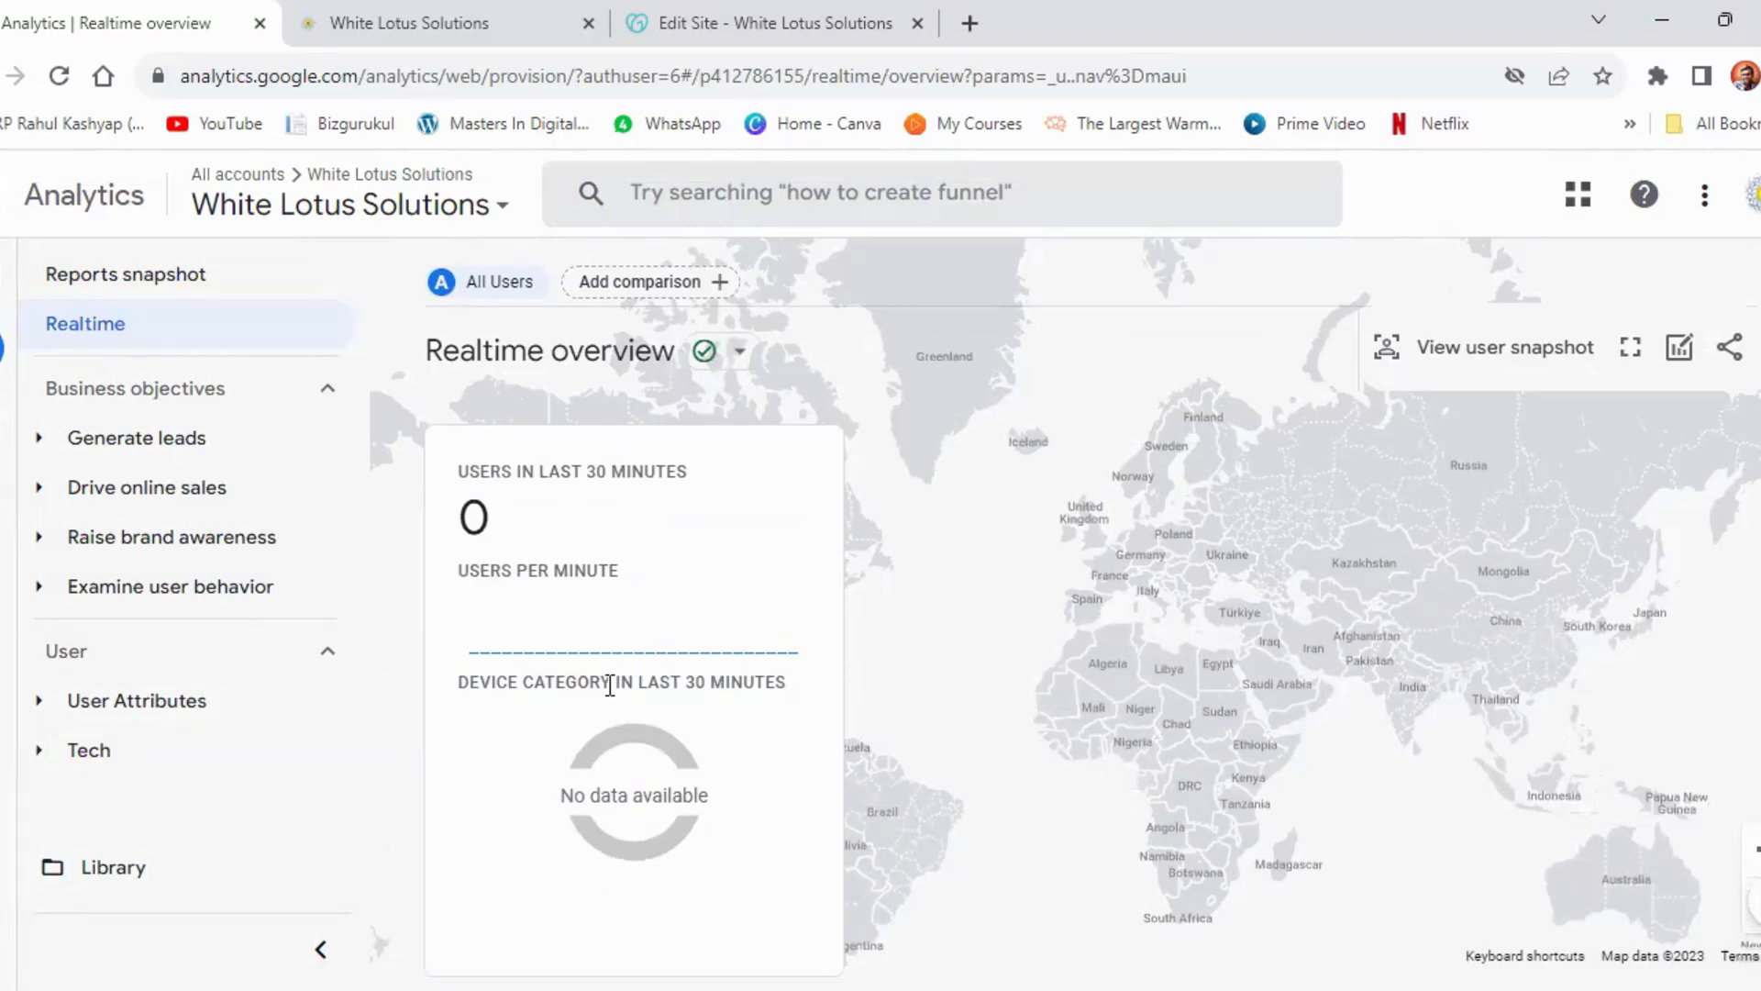
Switch to the White Lotus Solutions website and look through its home page, advancing the photo gallery by two images
key(ctrl+Tab)
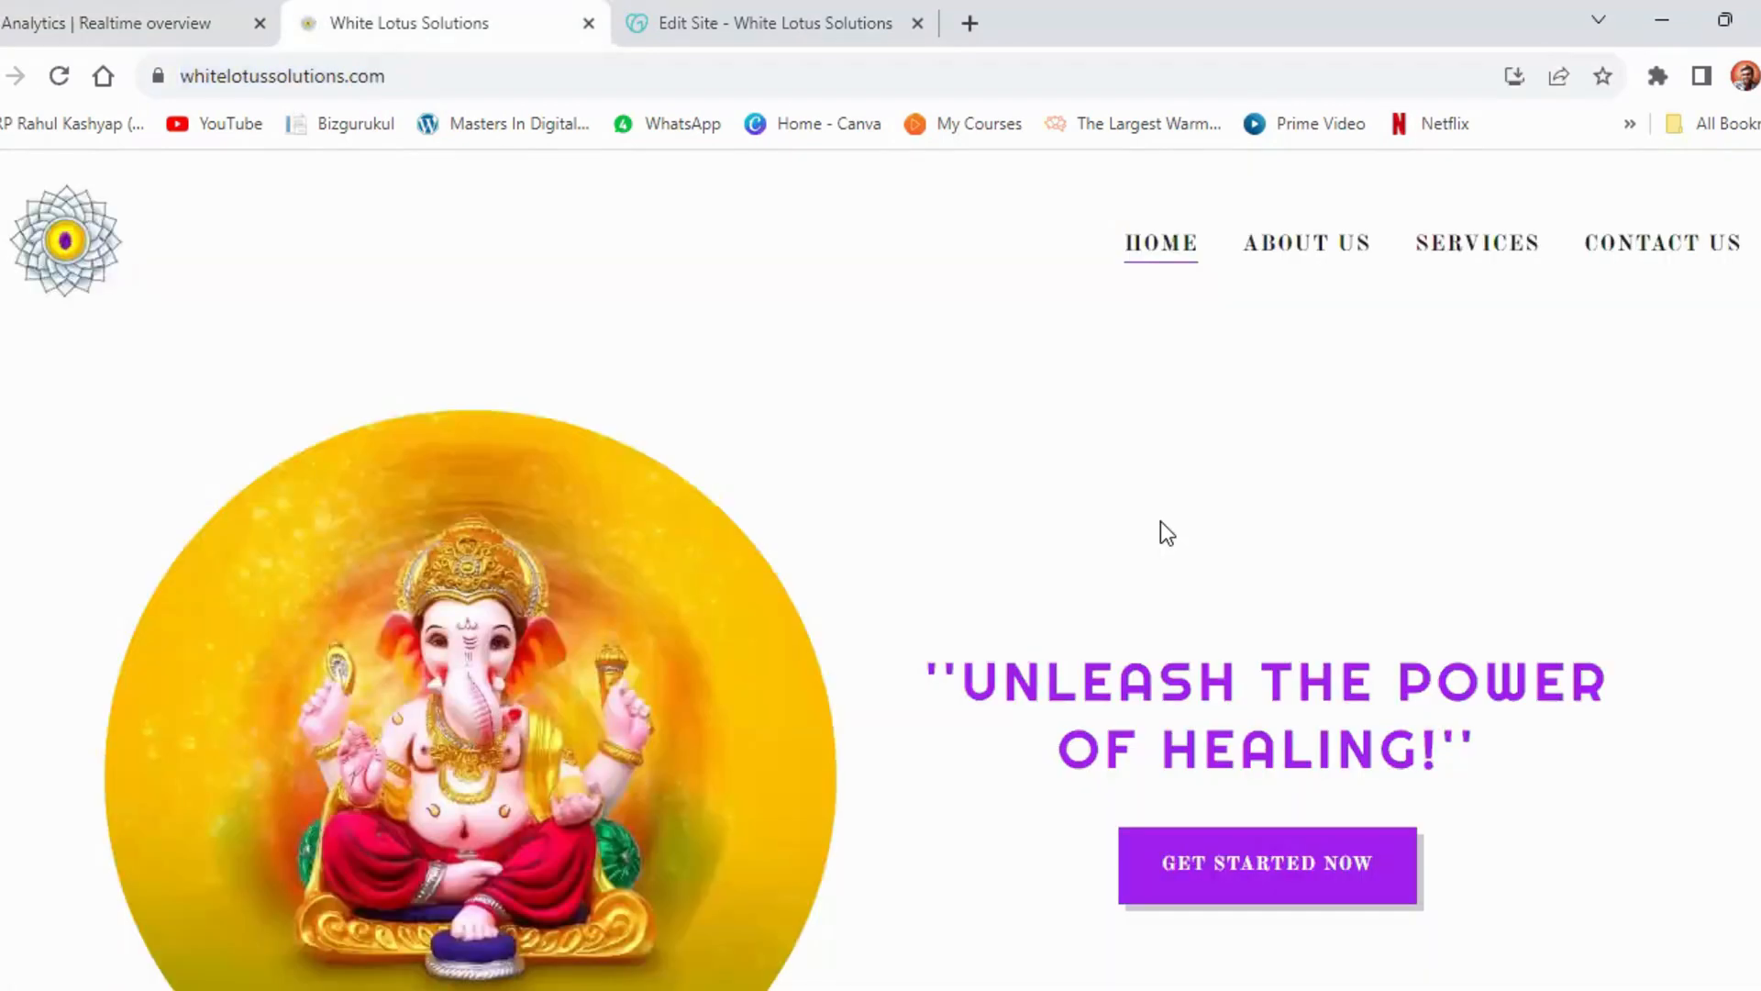
scroll(1159, 521, down, 8)
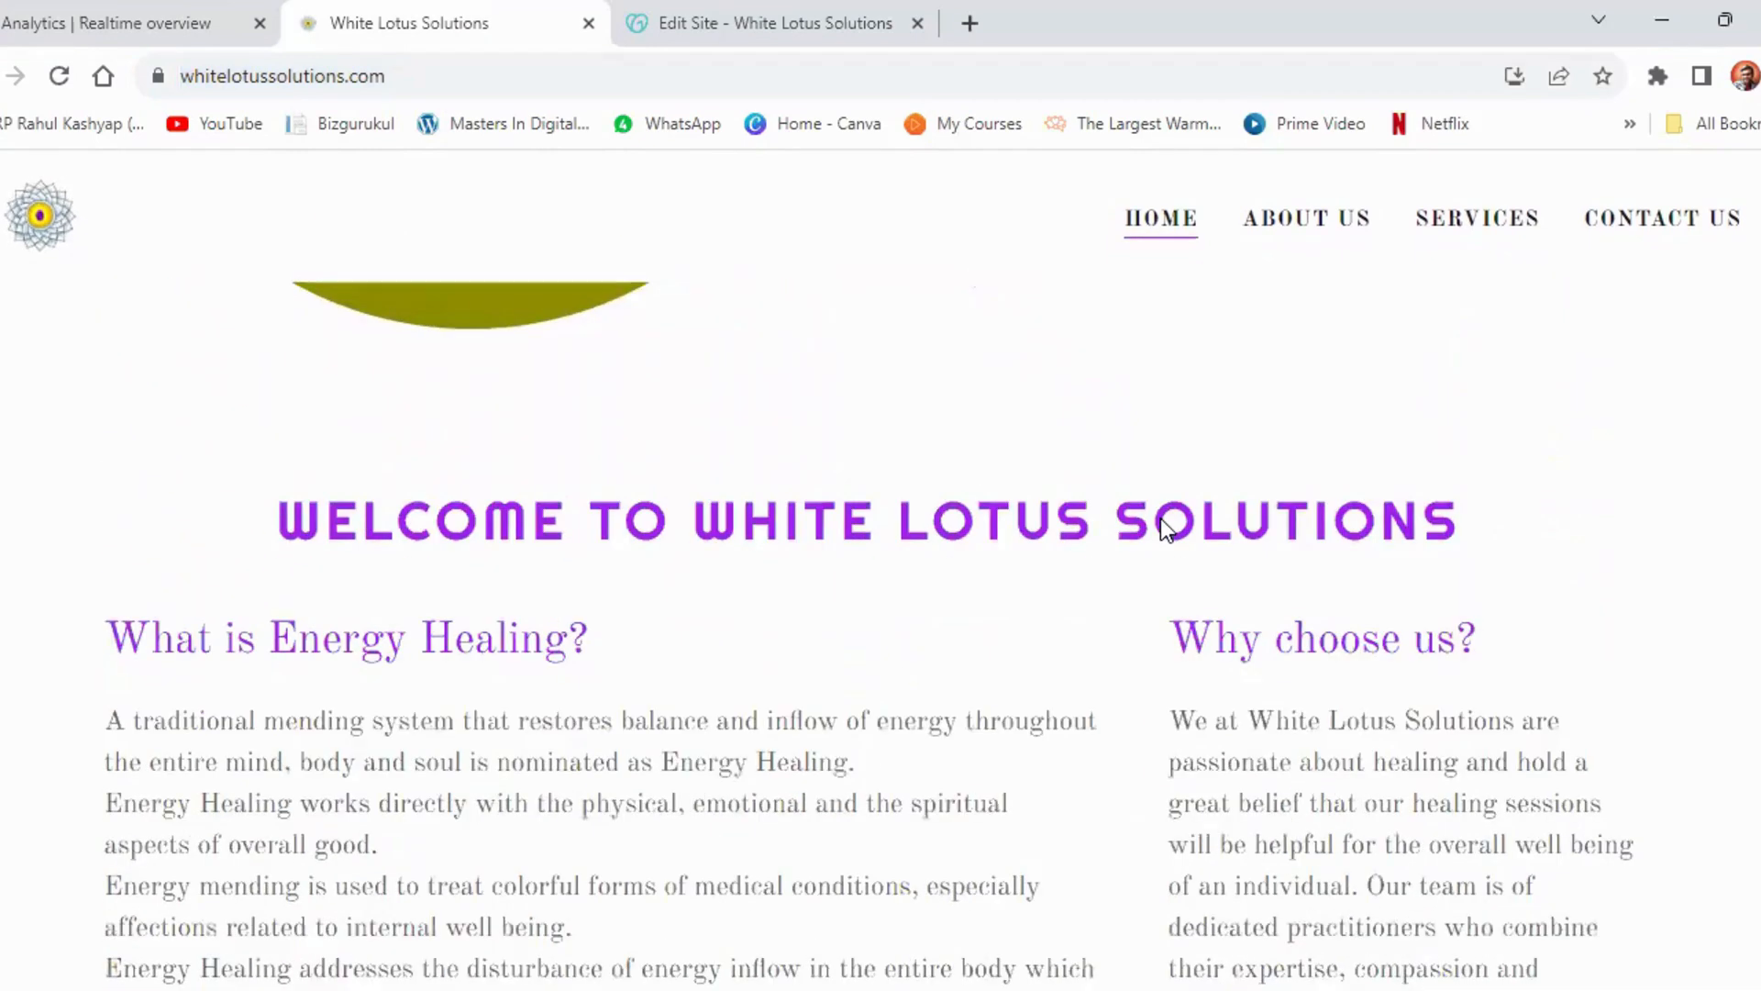
scroll(1159, 519, down, 2)
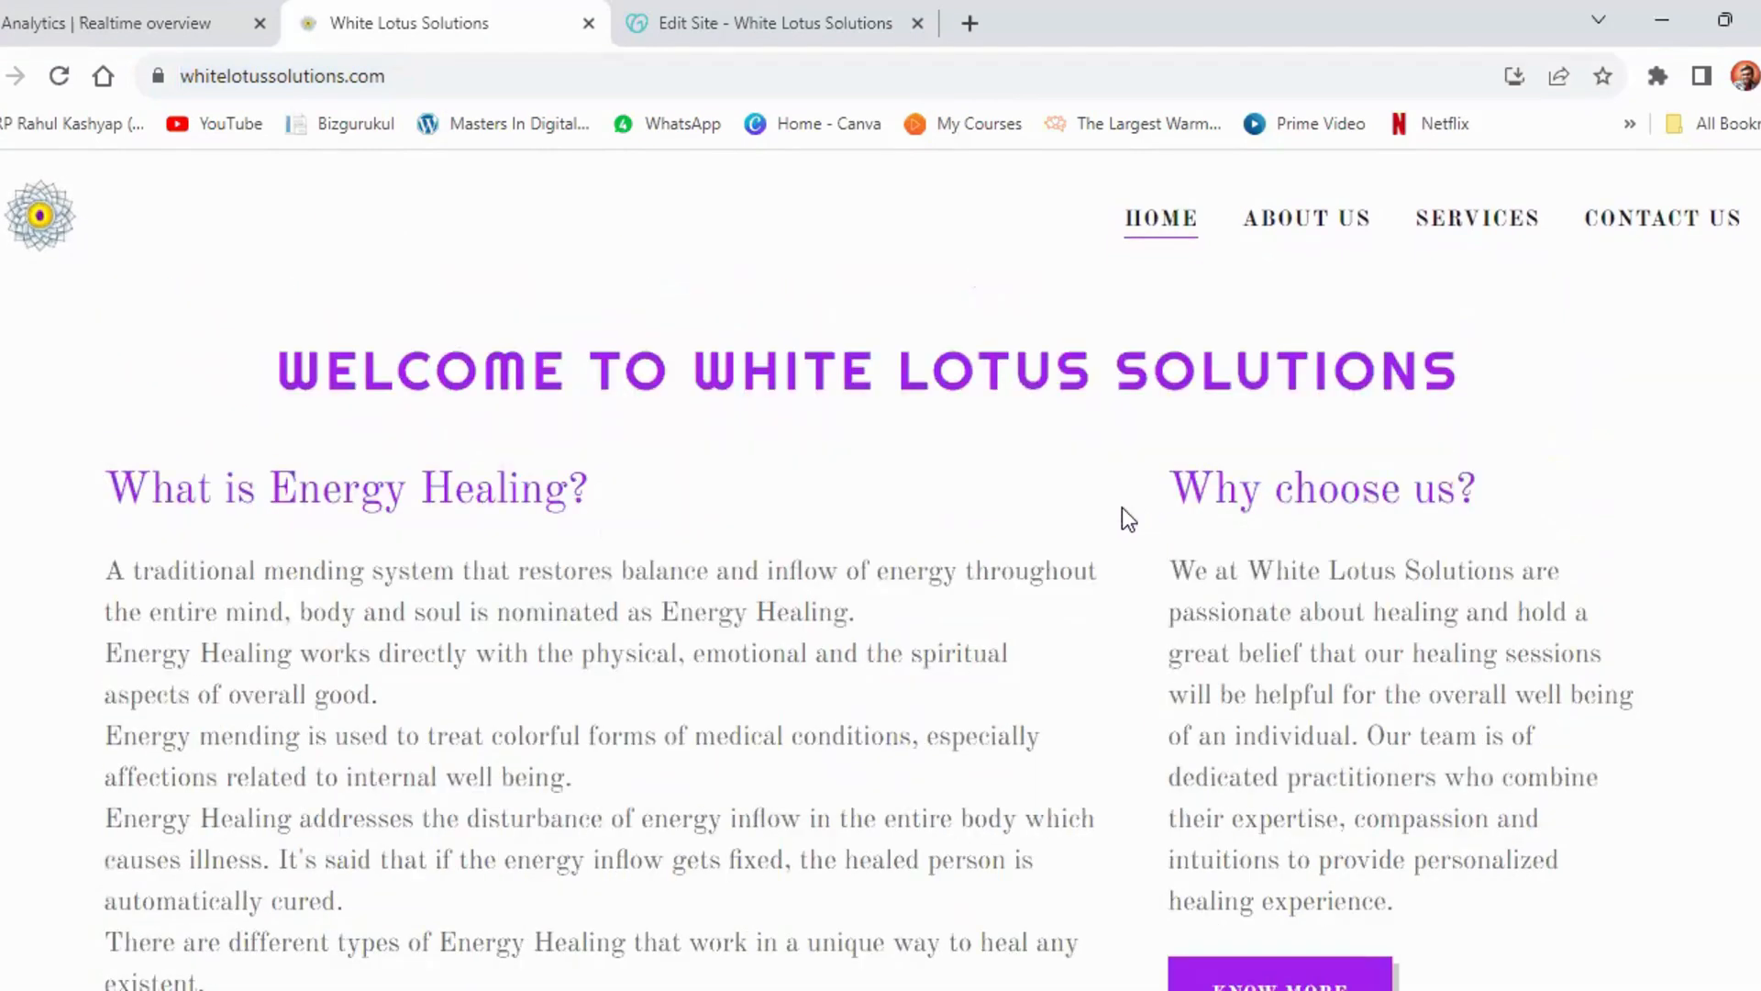
scroll(1048, 516, down, 10)
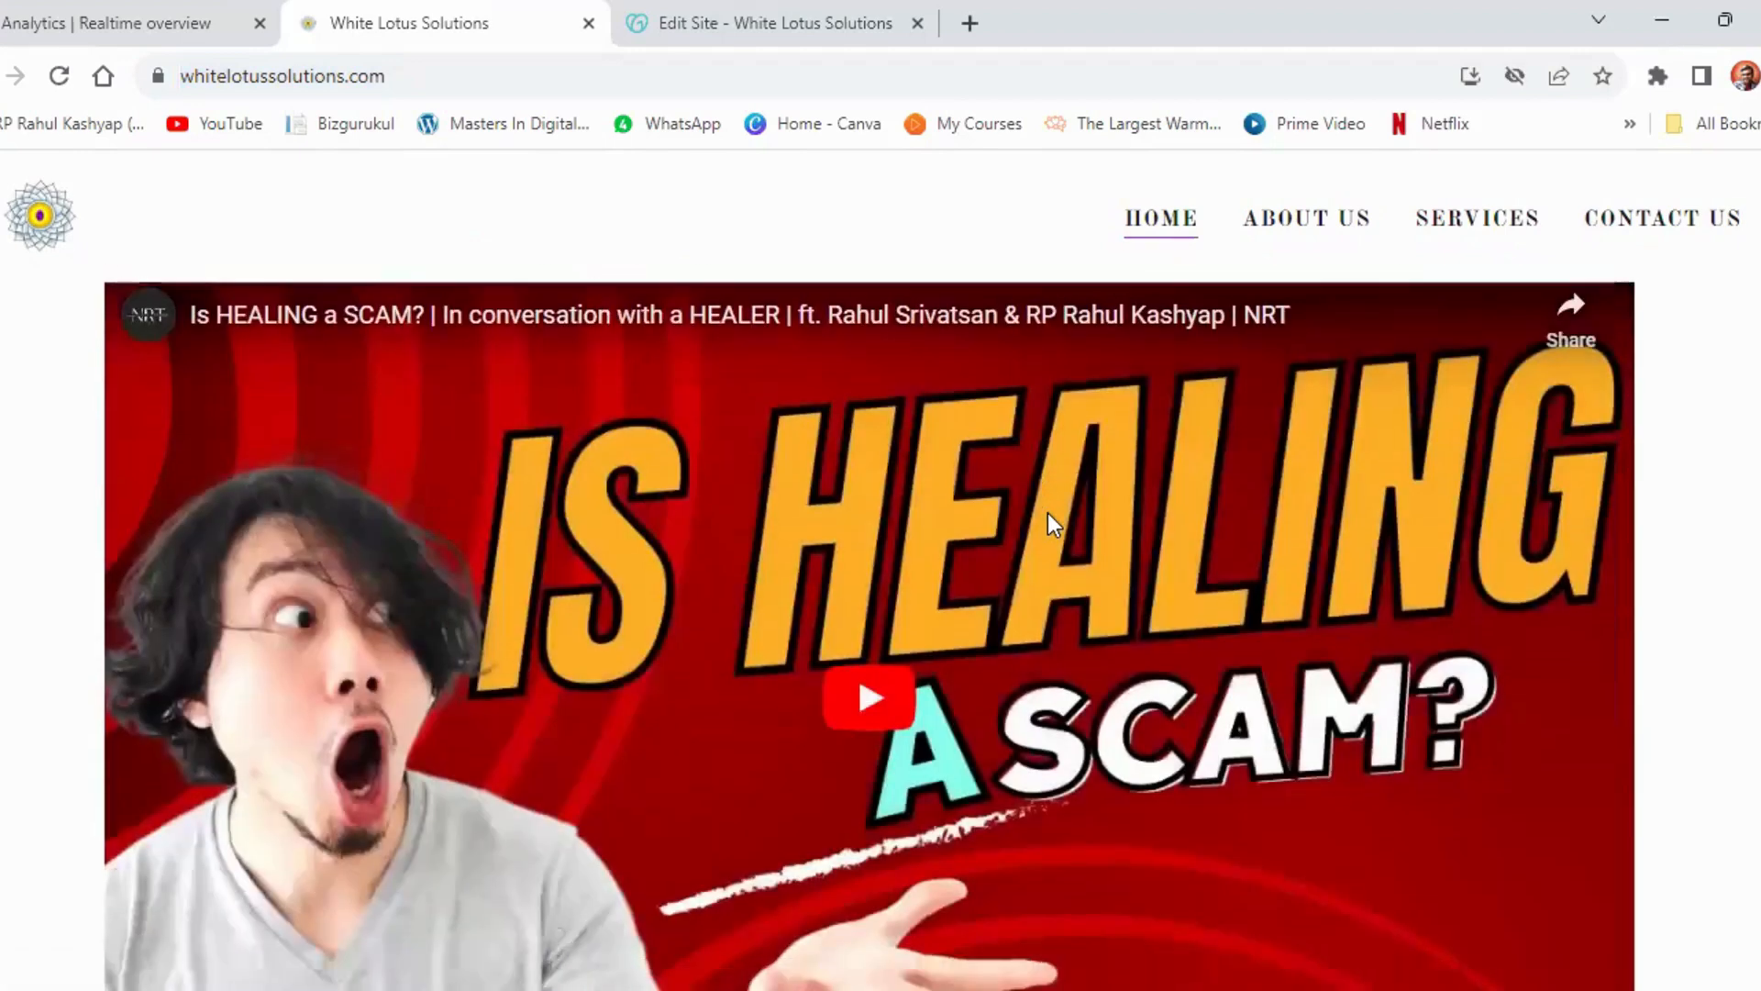
scroll(1048, 514, down, 4)
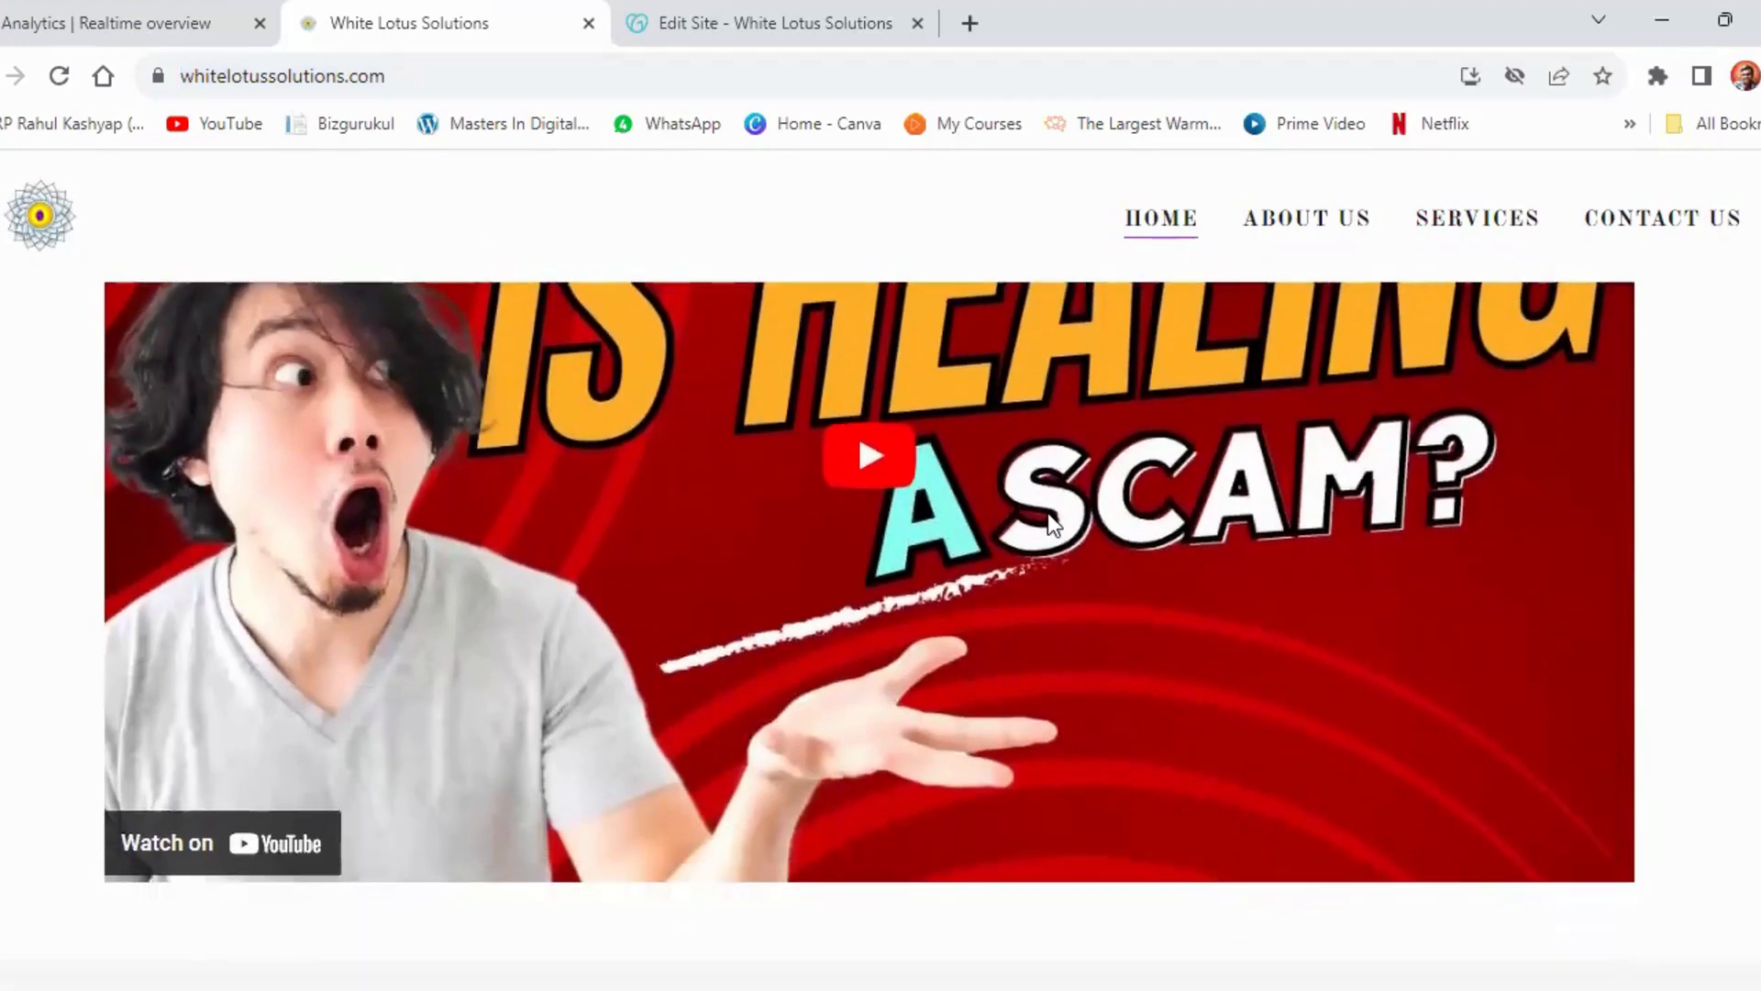
scroll(1050, 518, down, 3)
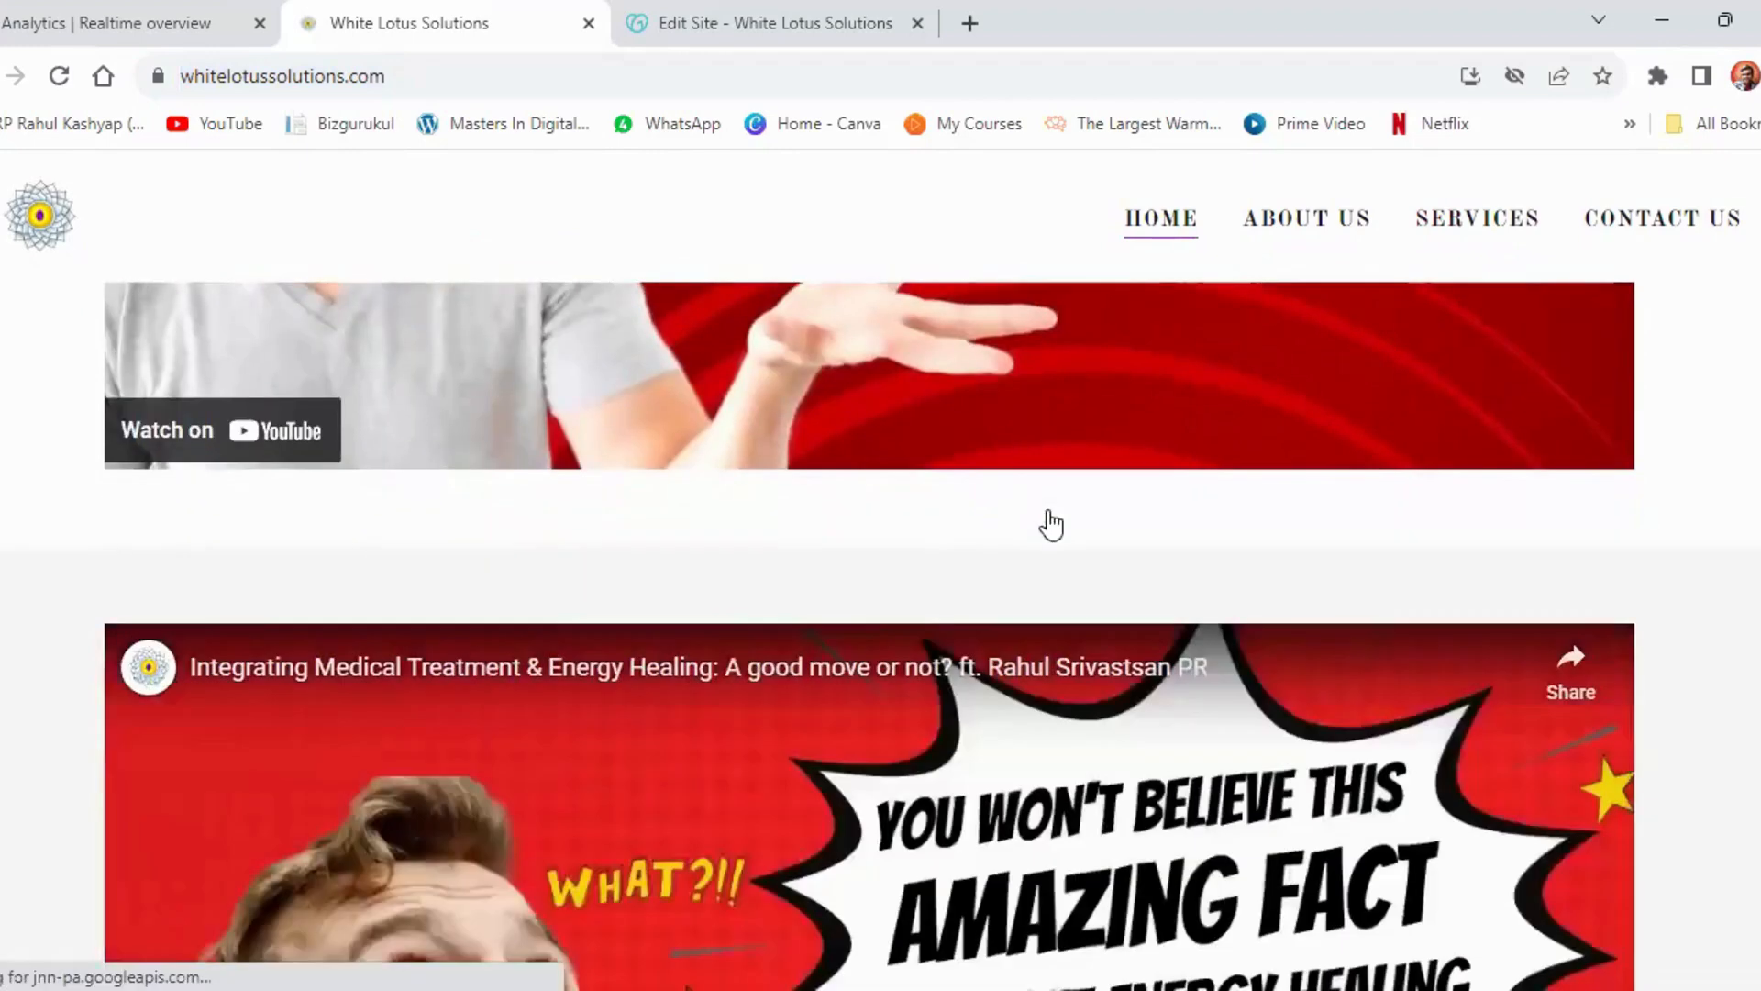
scroll(1050, 518, up, 3)
scroll(1051, 525, up, 5)
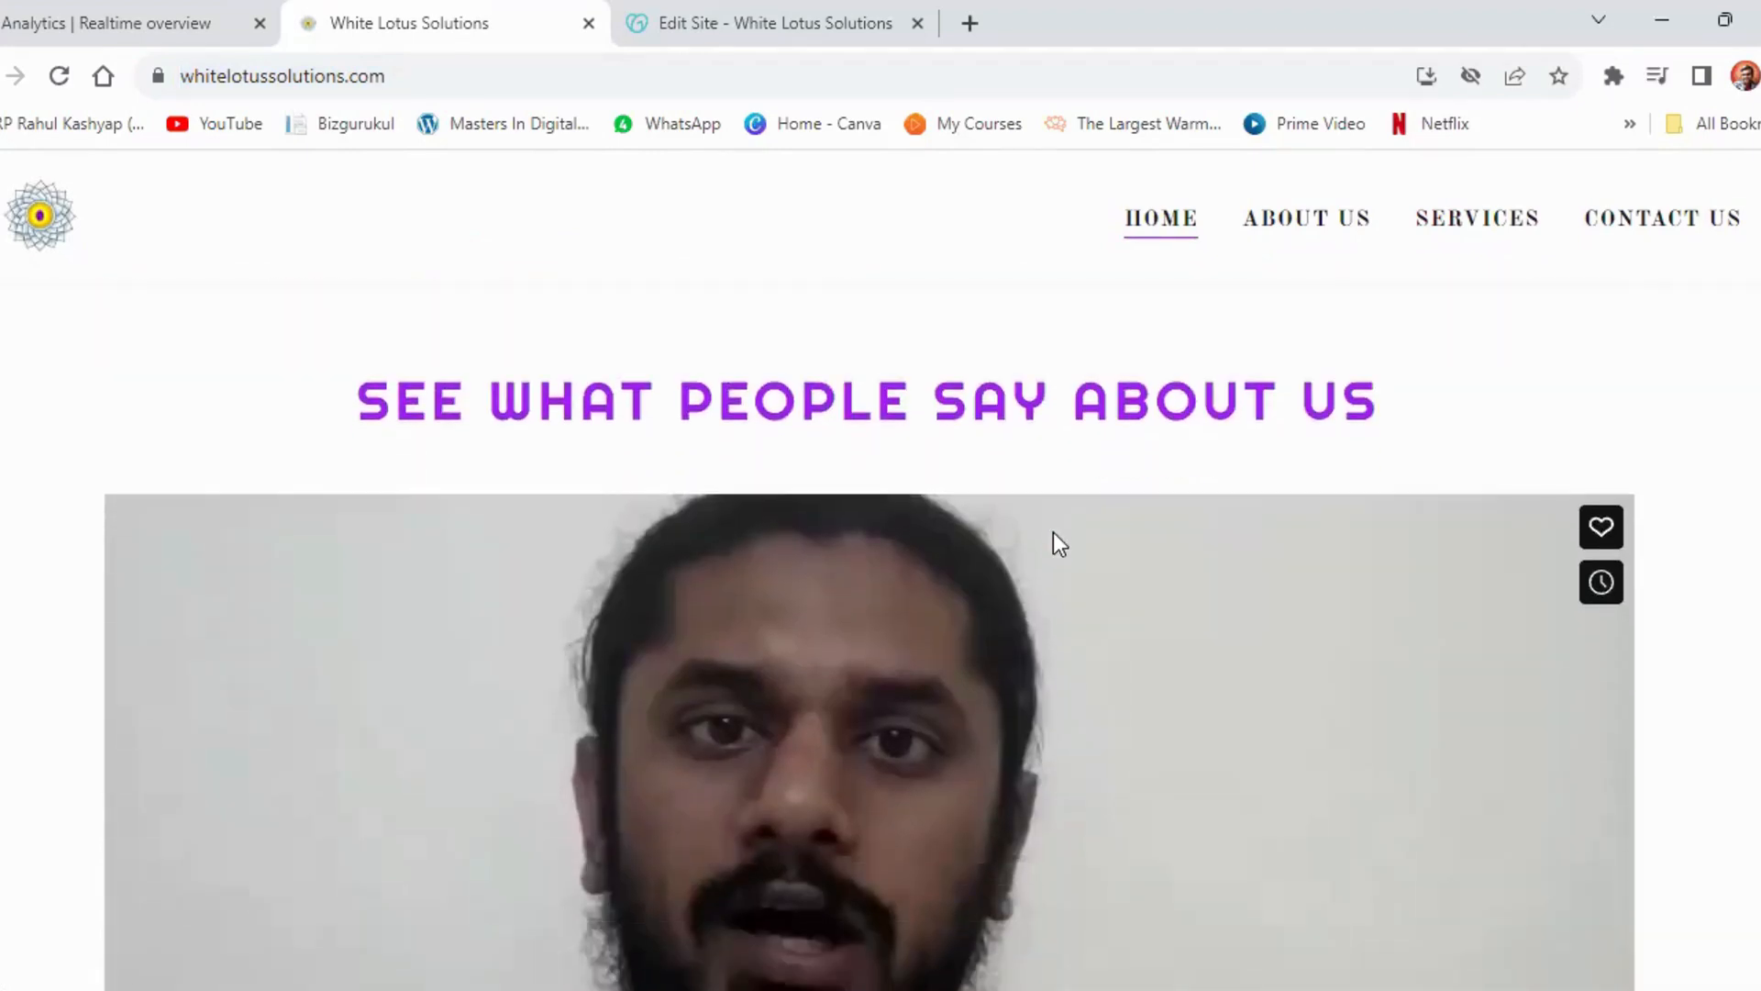
scroll(1053, 534, down, 10)
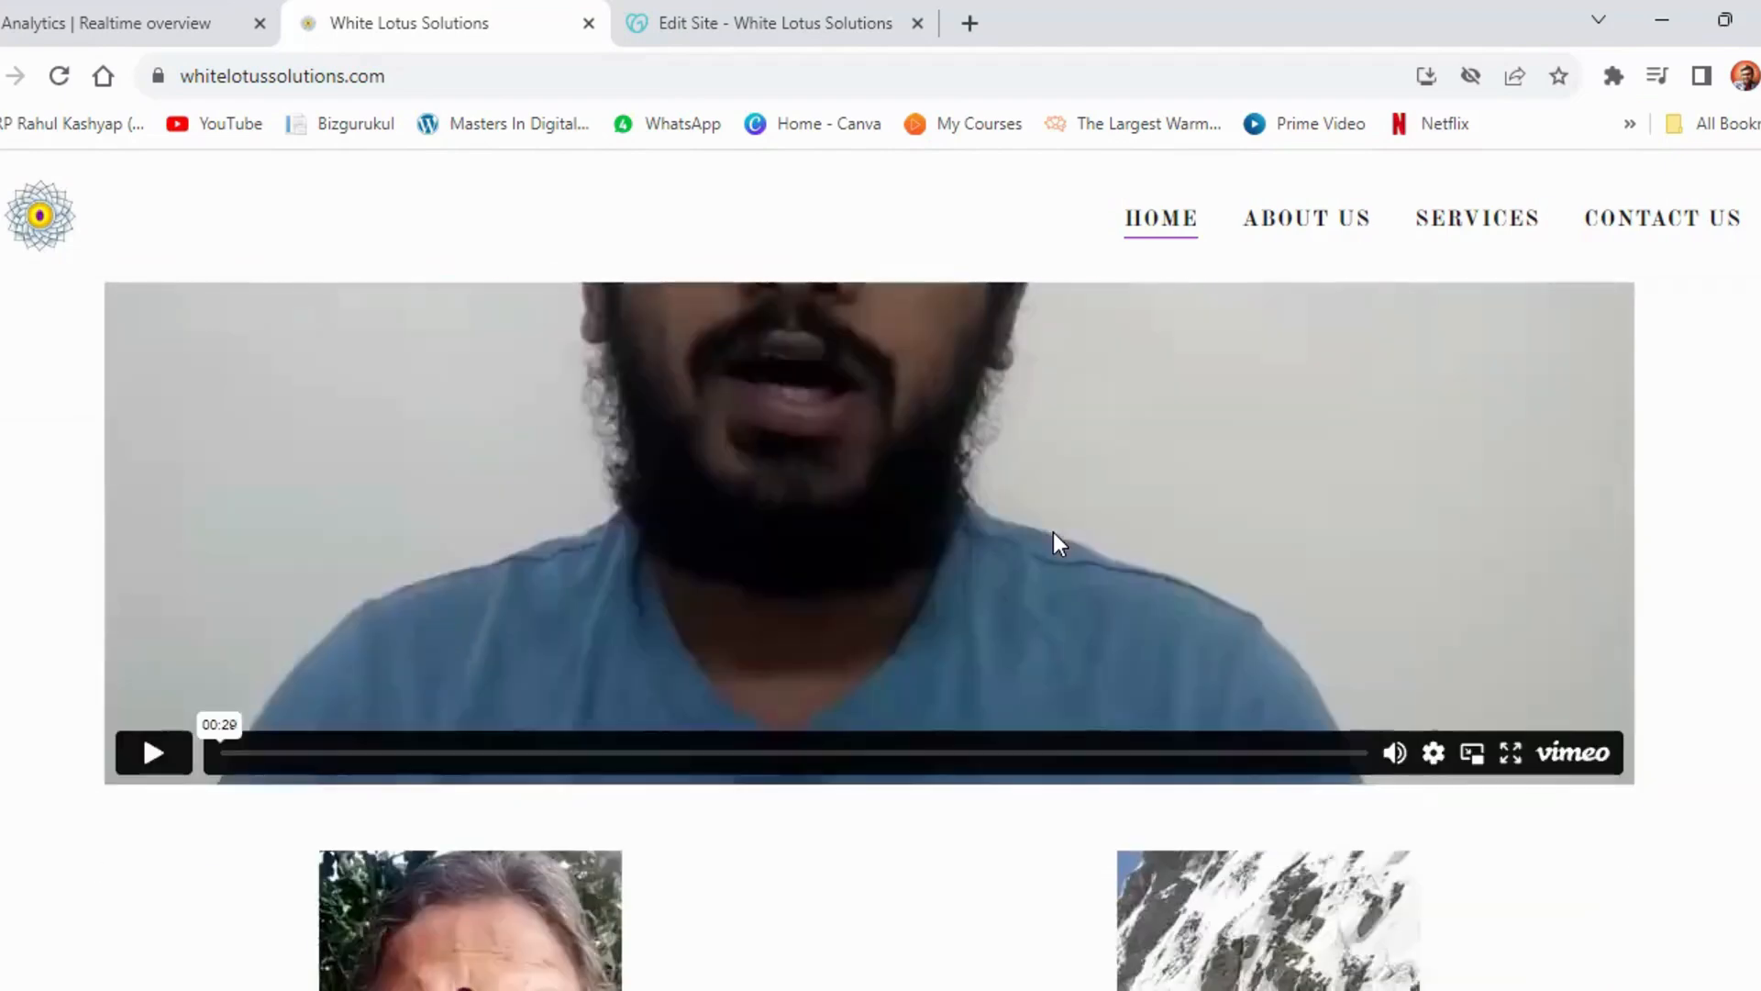
scroll(1054, 532, down, 10)
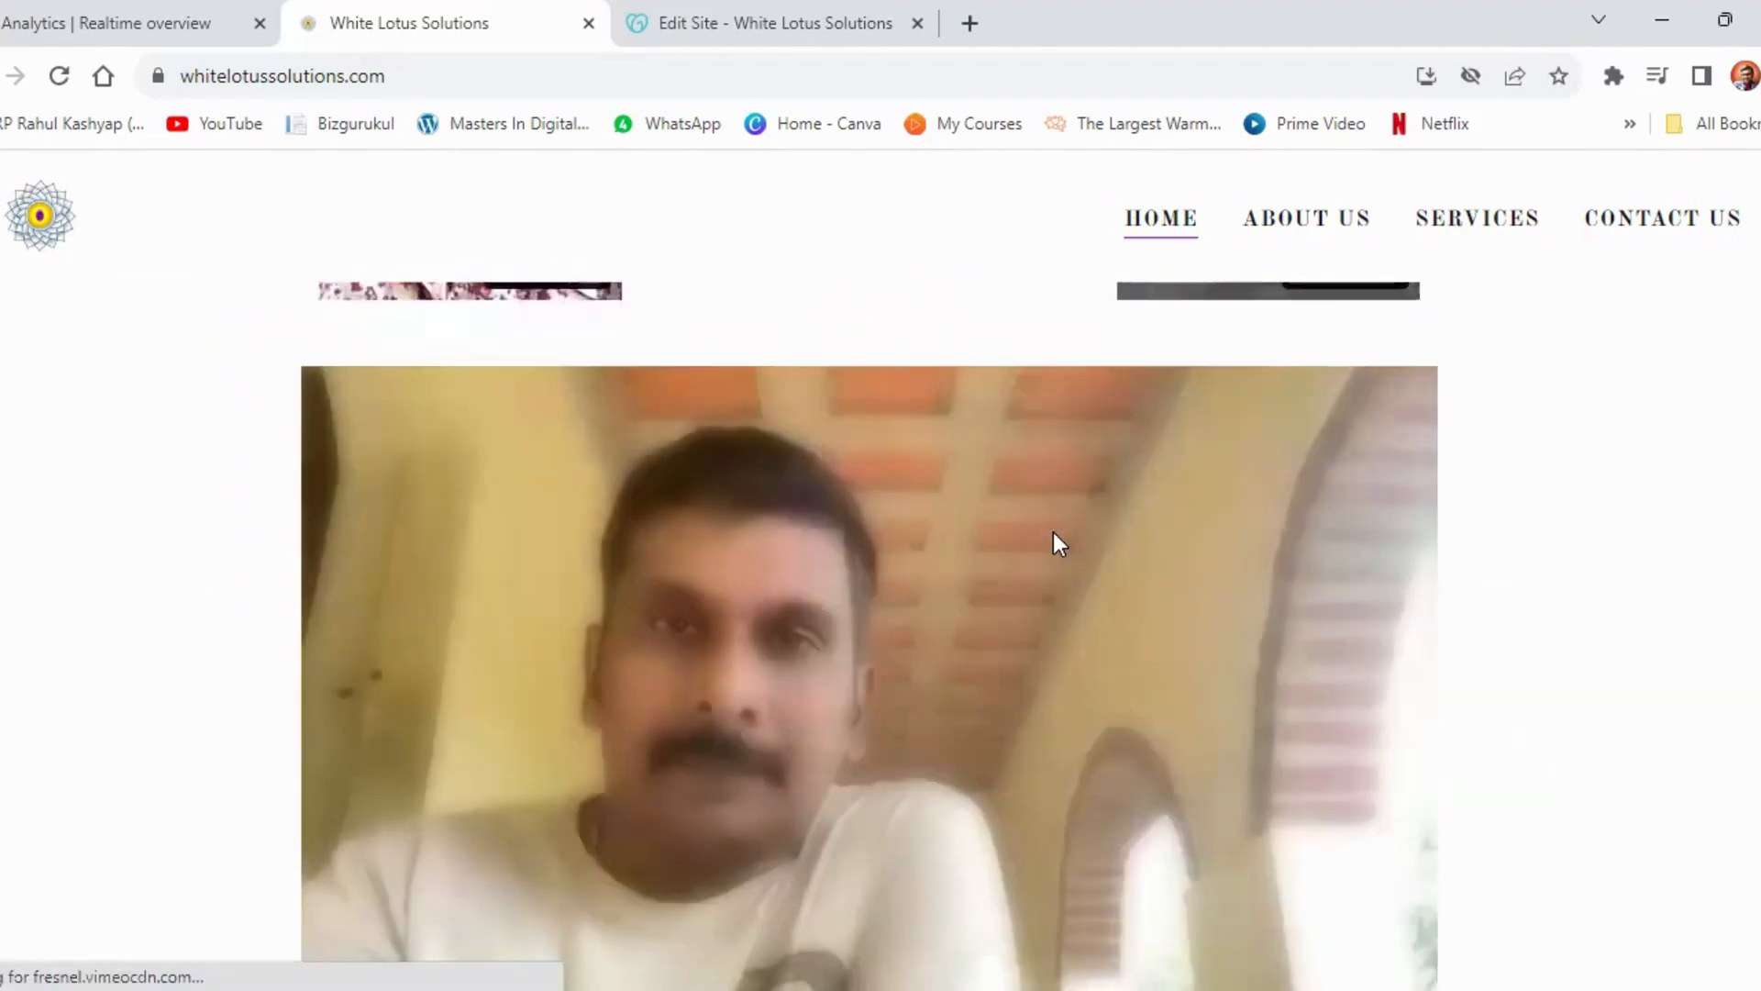
scroll(1053, 534, down, 10)
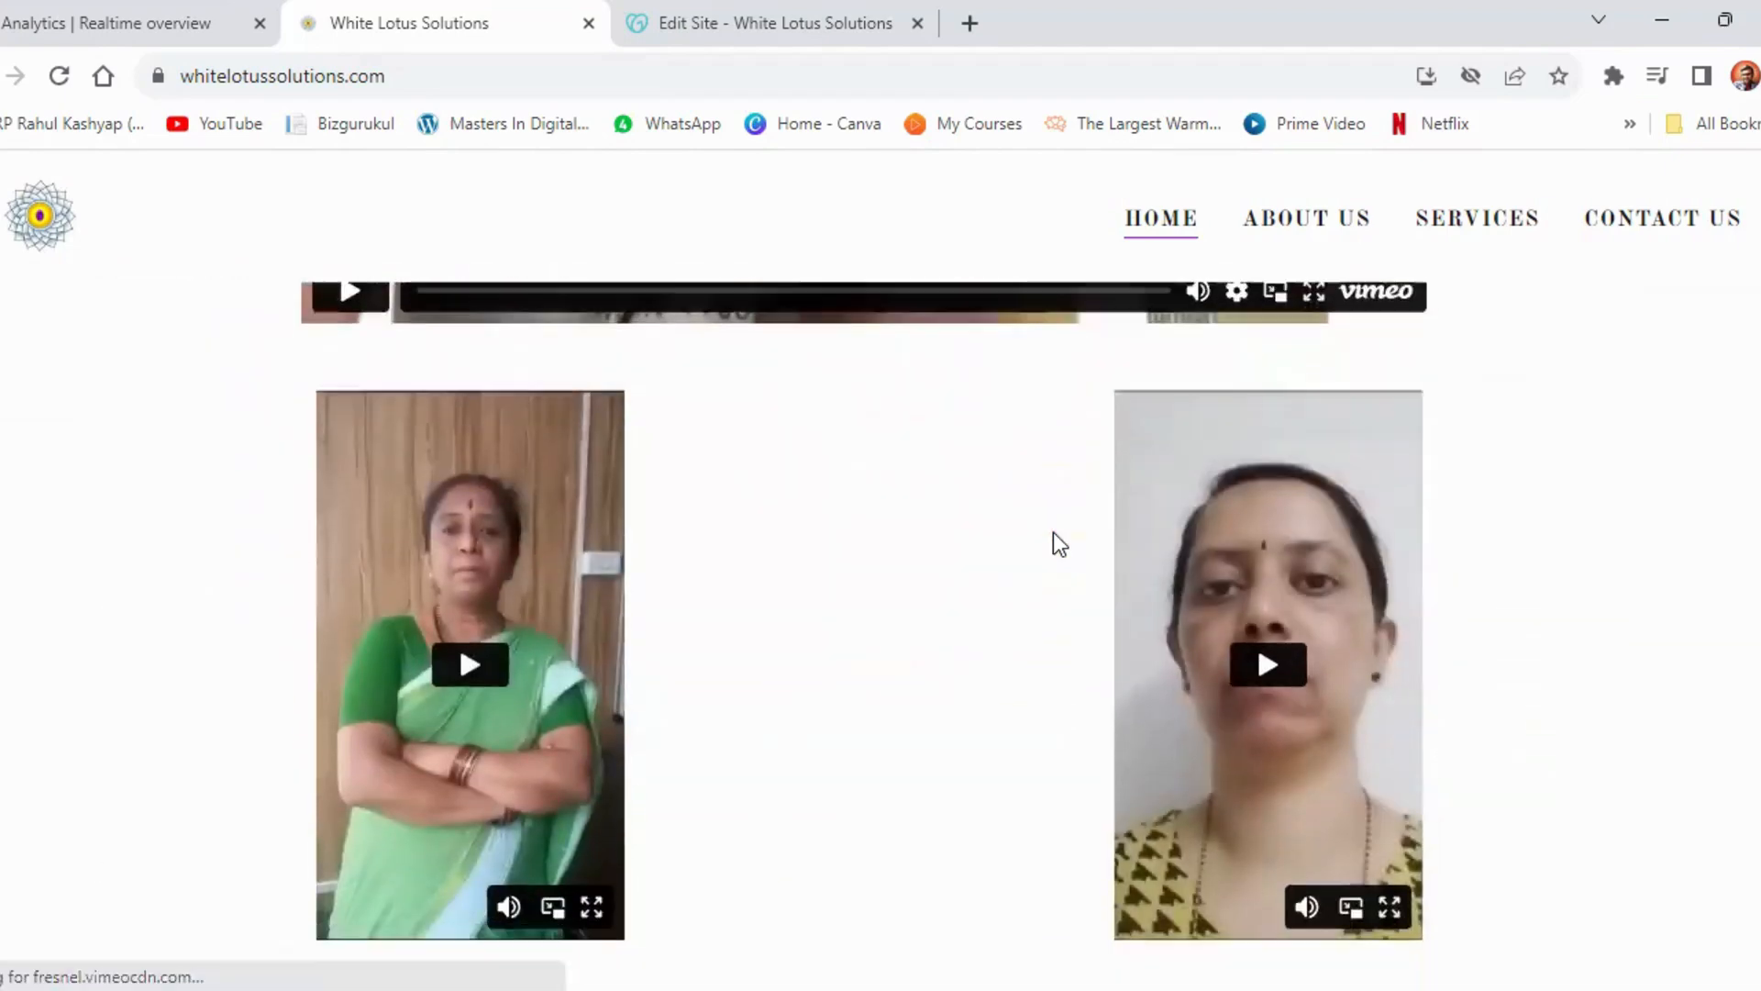
scroll(1053, 534, down, 2)
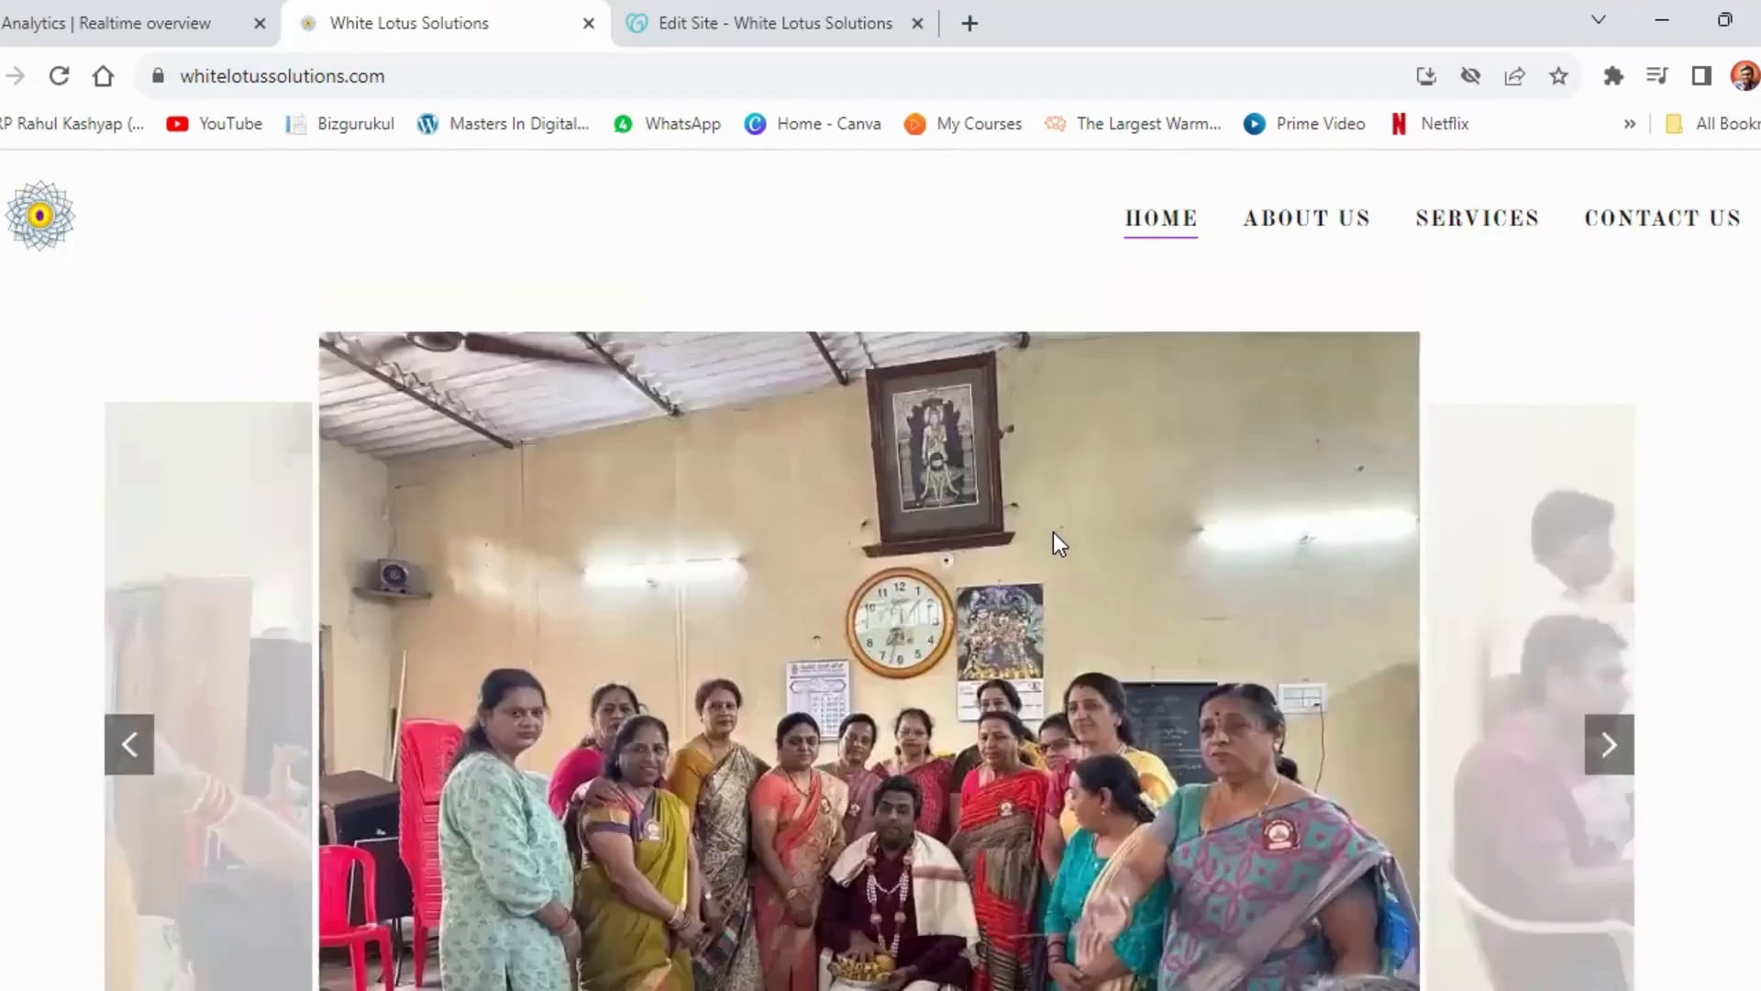
click(1612, 496)
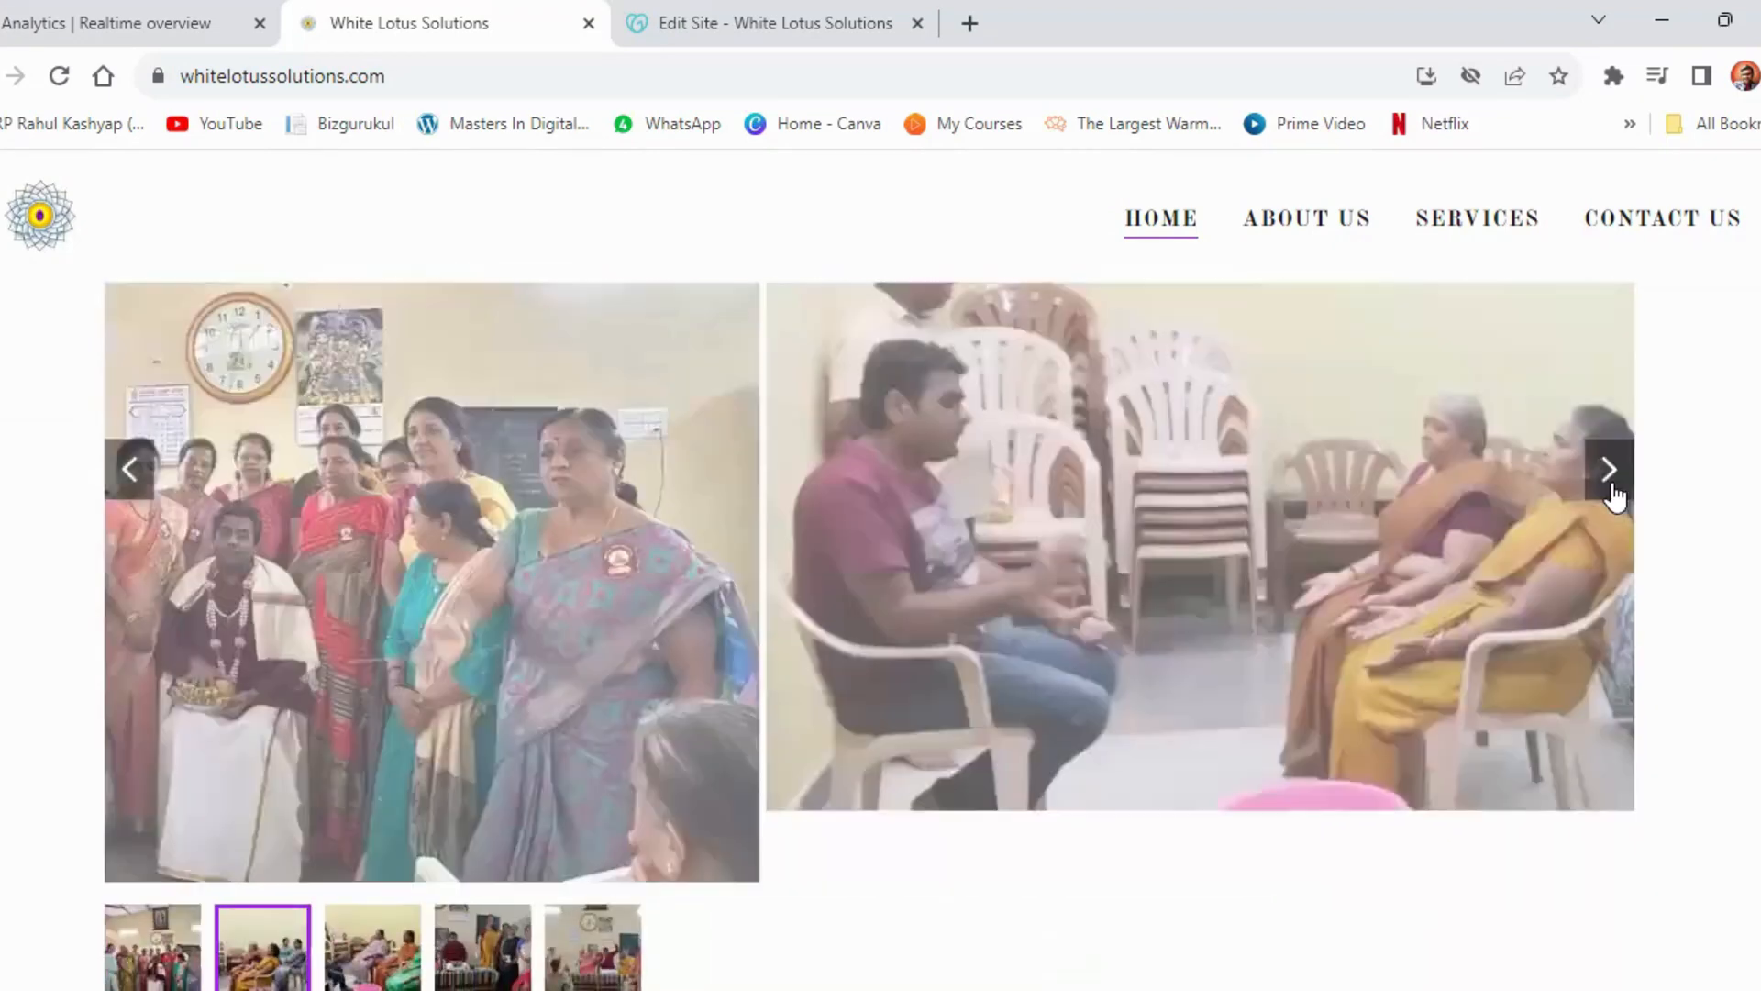
click(1613, 495)
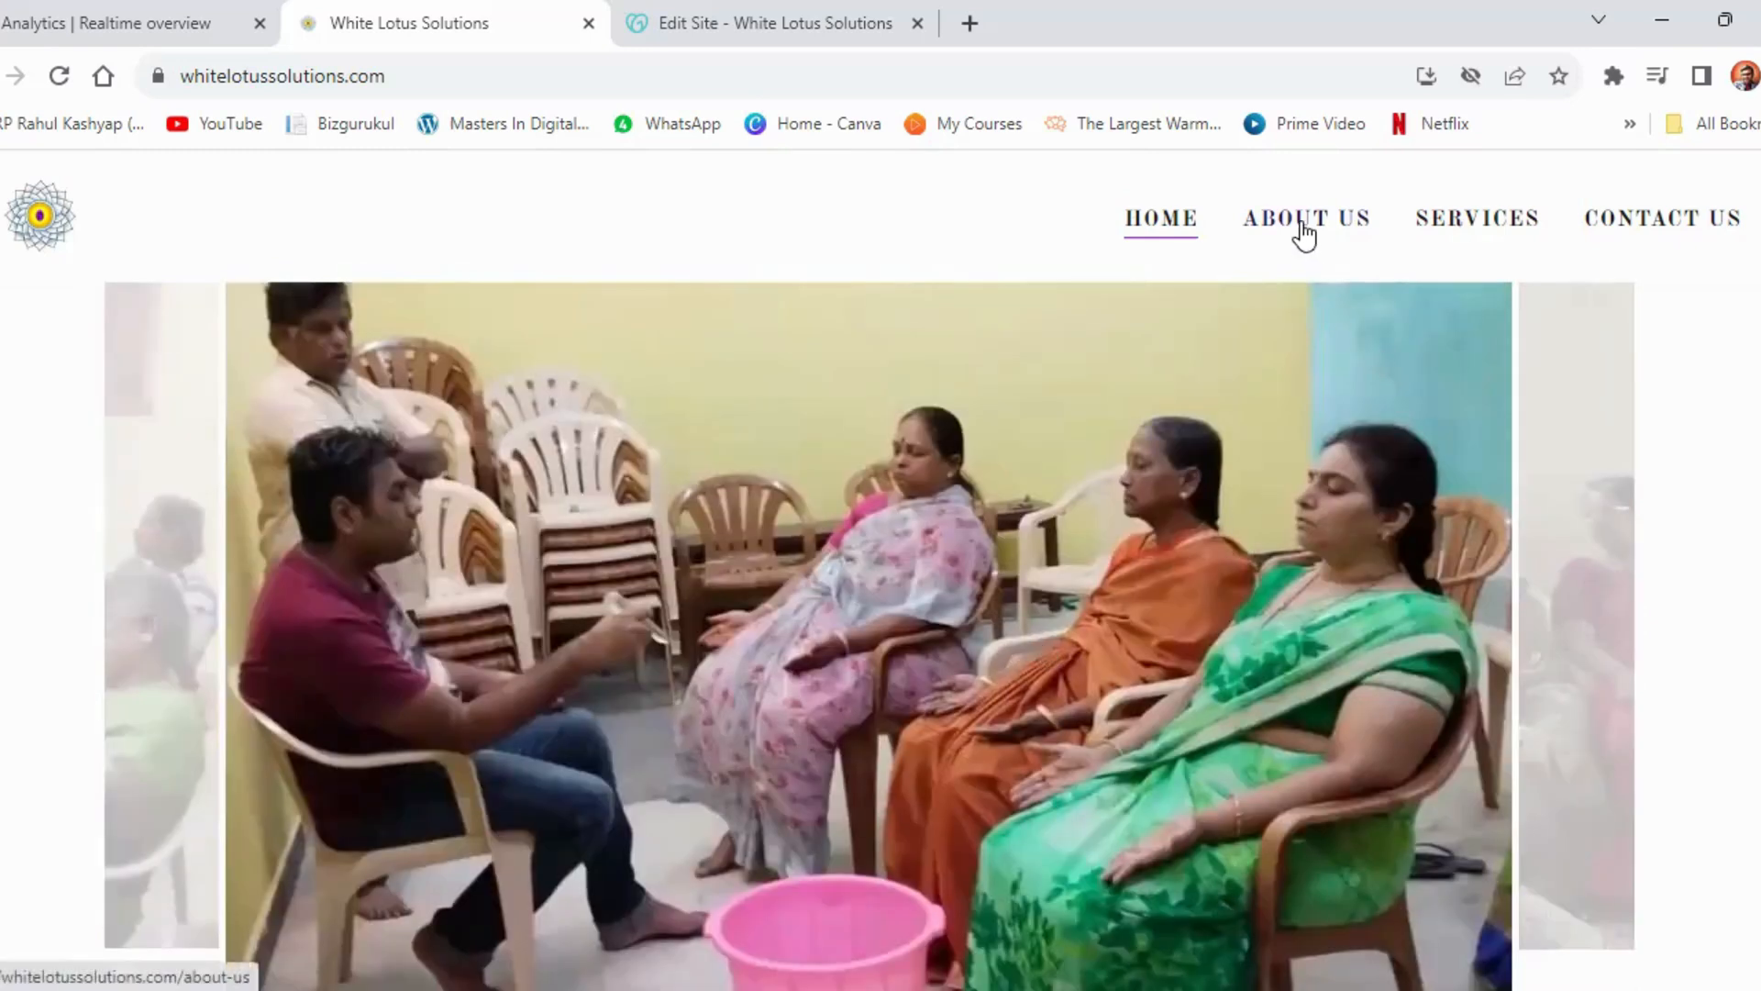
Open the website's About Us page and look through the founder description and the testimonial letters
click(1302, 223)
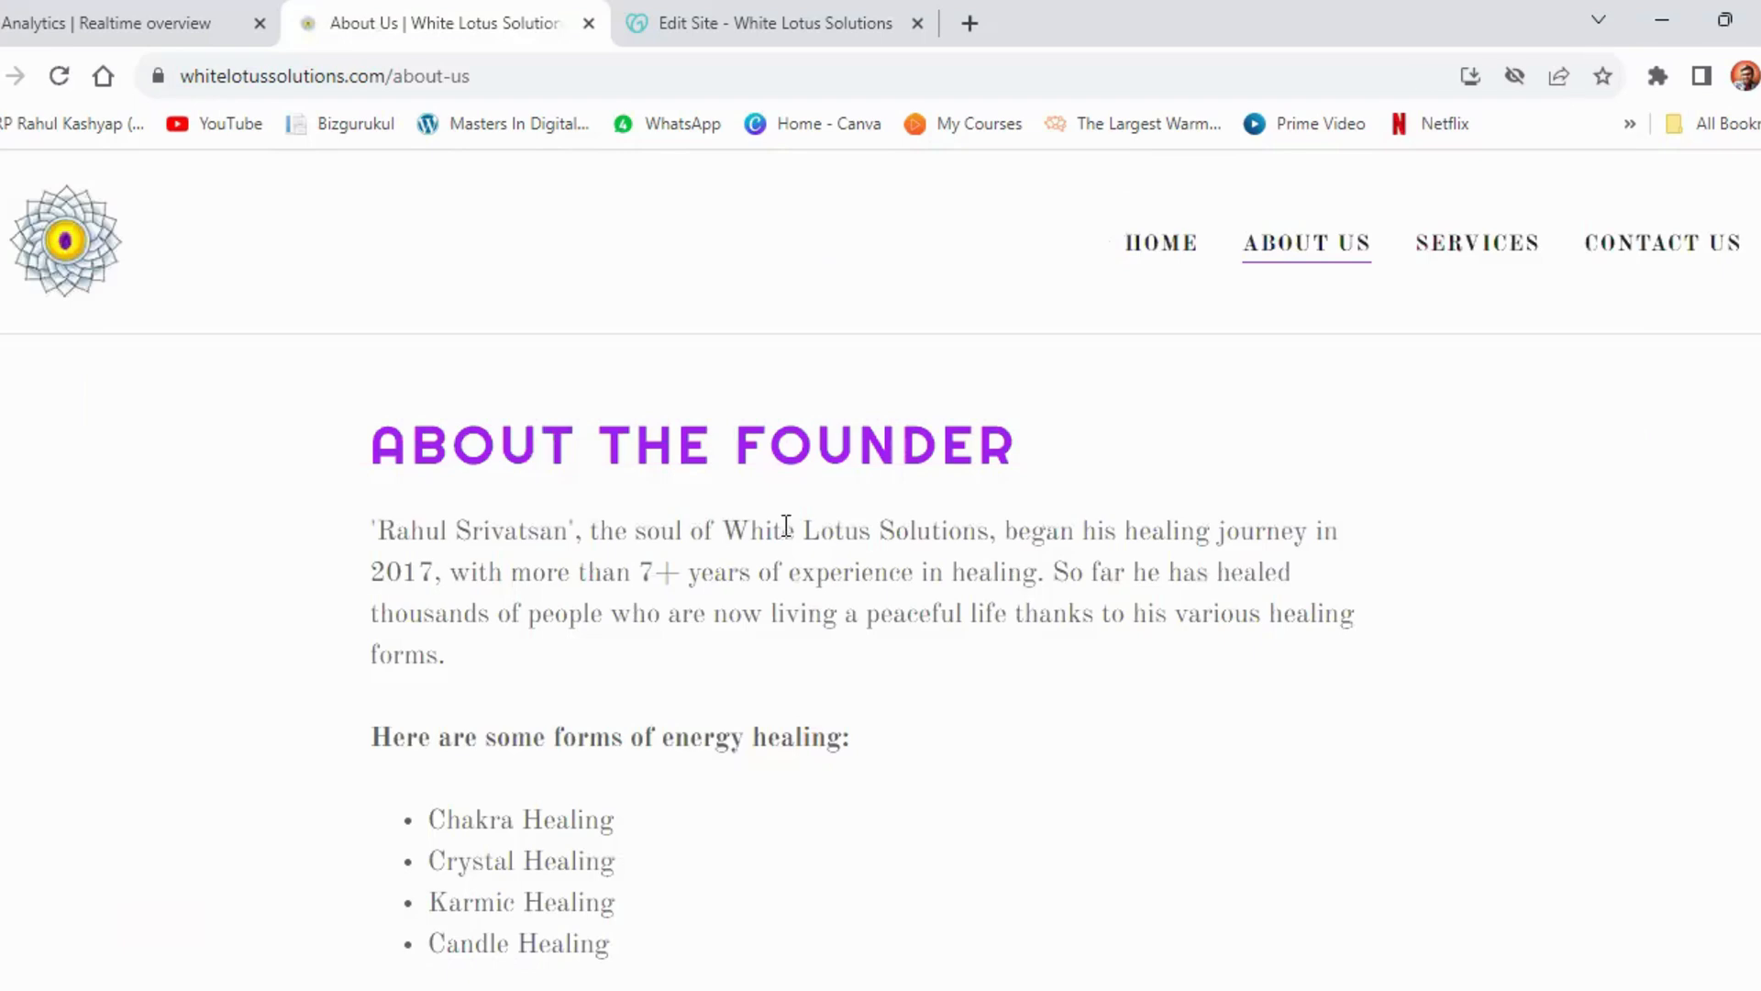
scroll(967, 539, down, 2)
scroll(965, 541, down, 10)
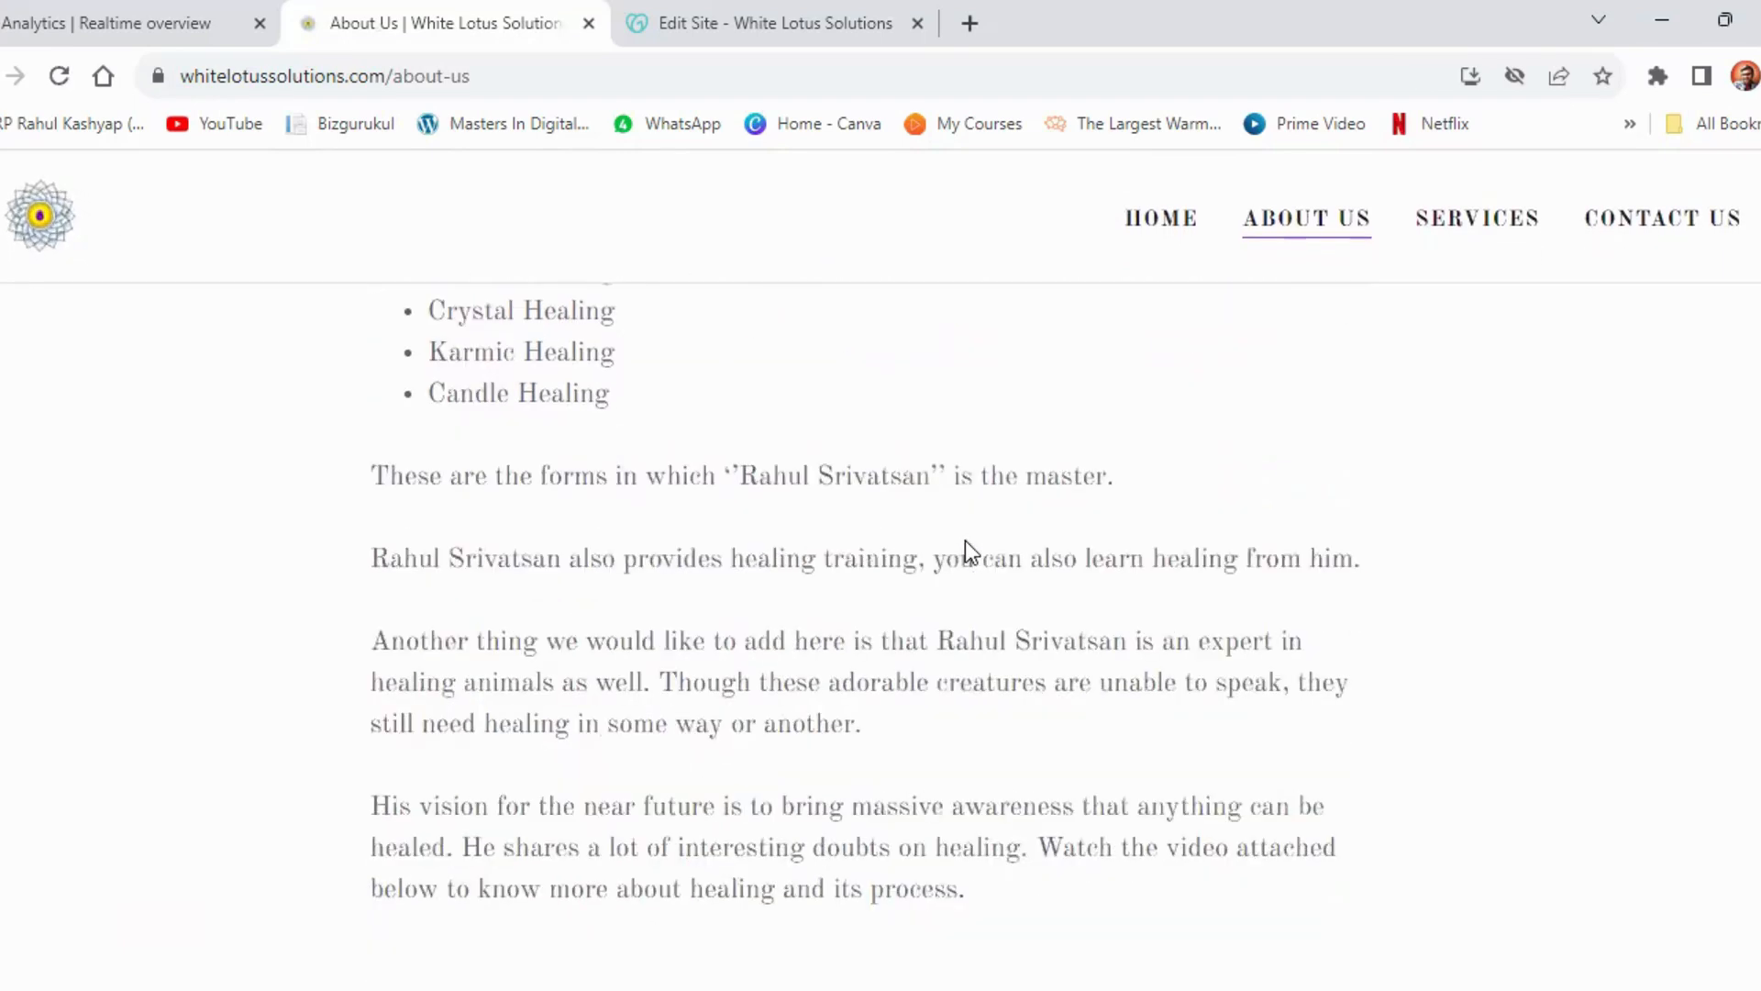
scroll(1047, 530, down, 12)
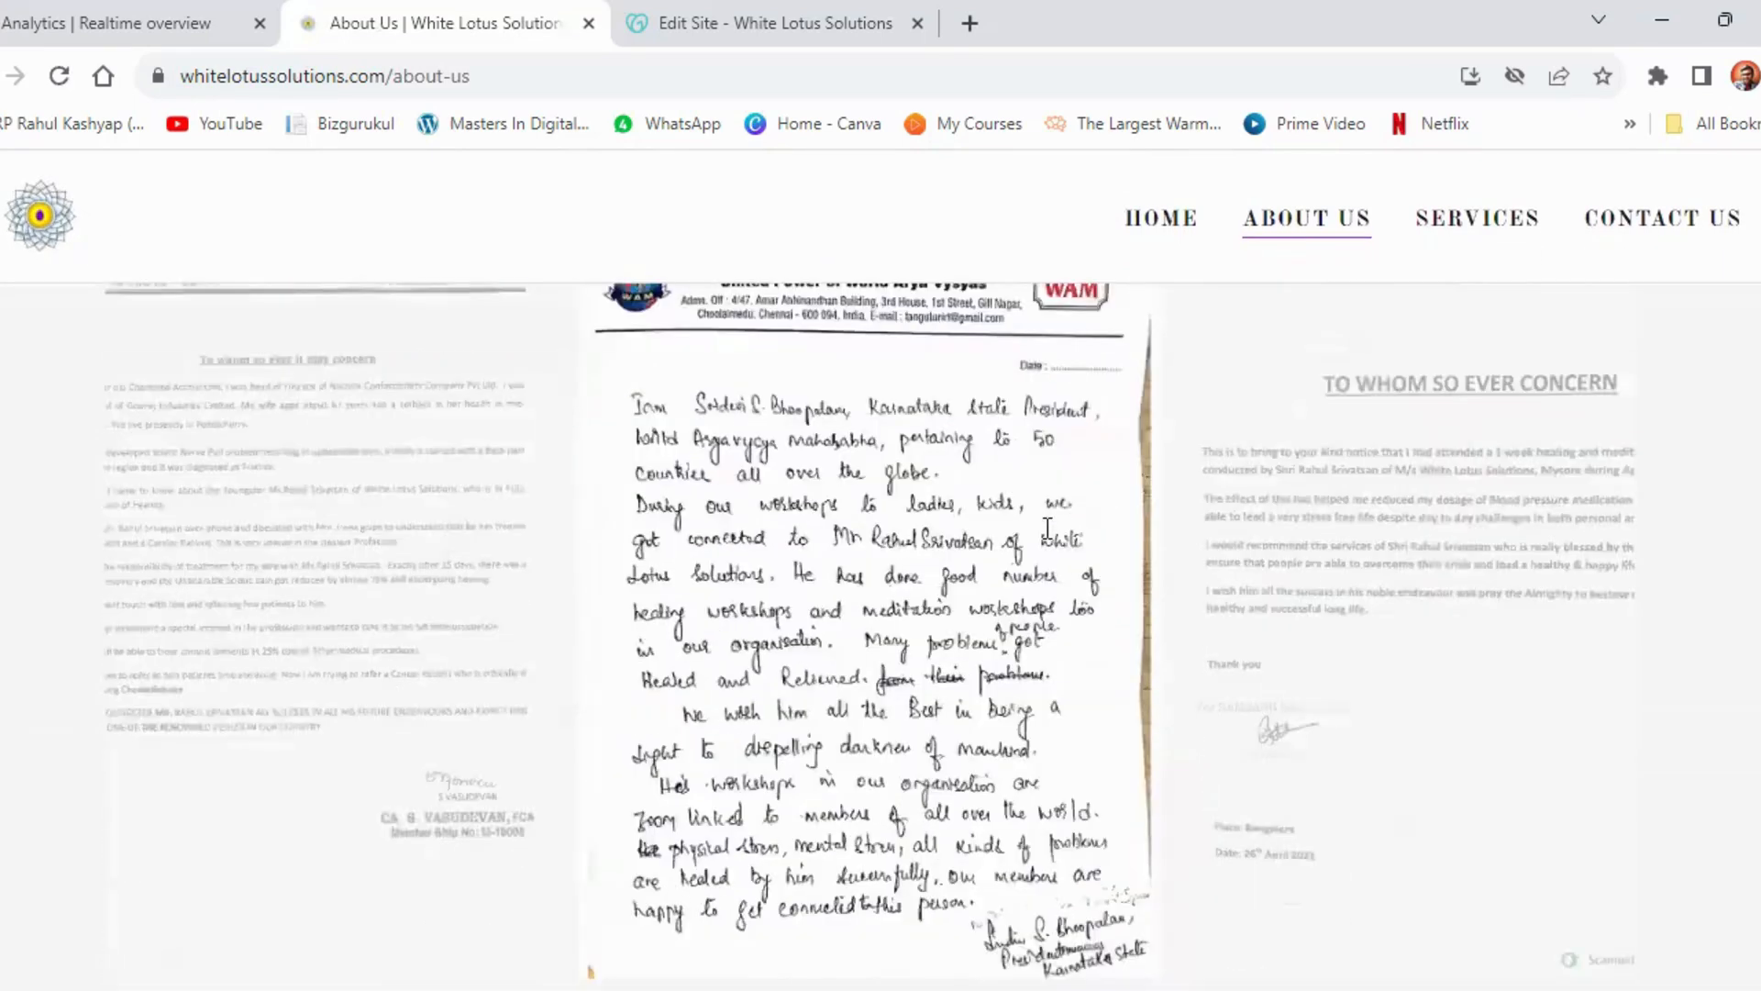
View the healing video section on the About Us page and dismiss the Pet Healing pop-up
scroll(1047, 528, down, 8)
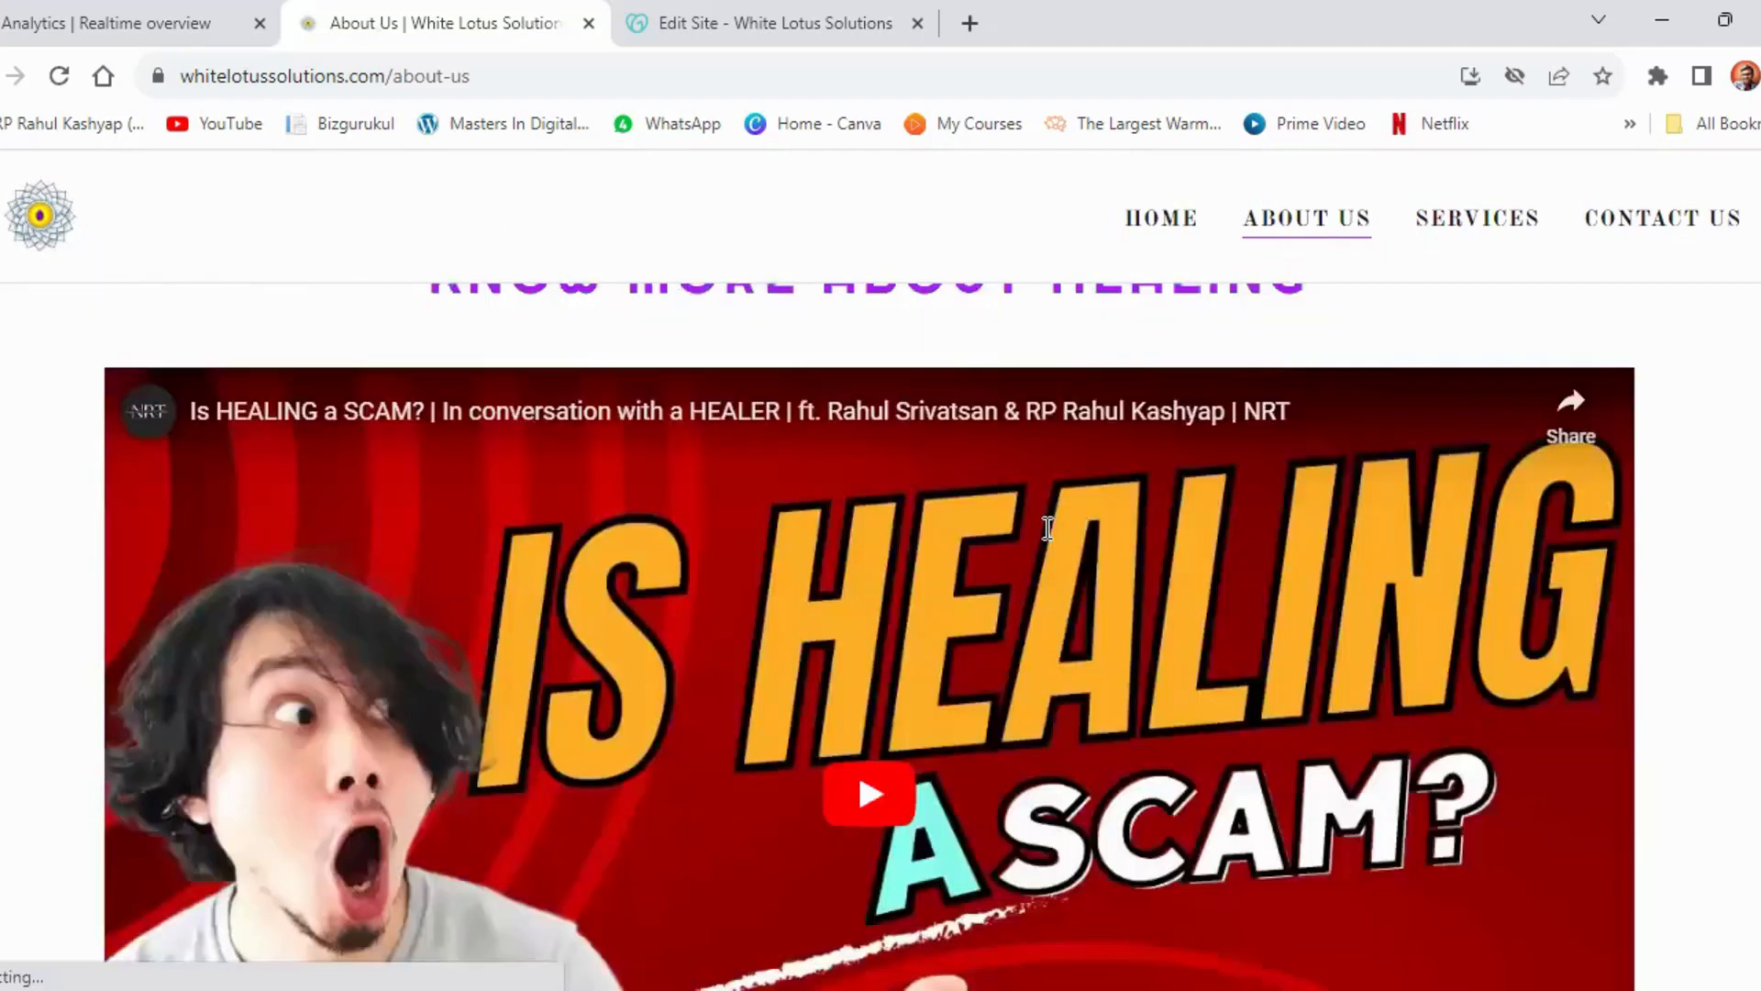
scroll(1047, 528, up, 3)
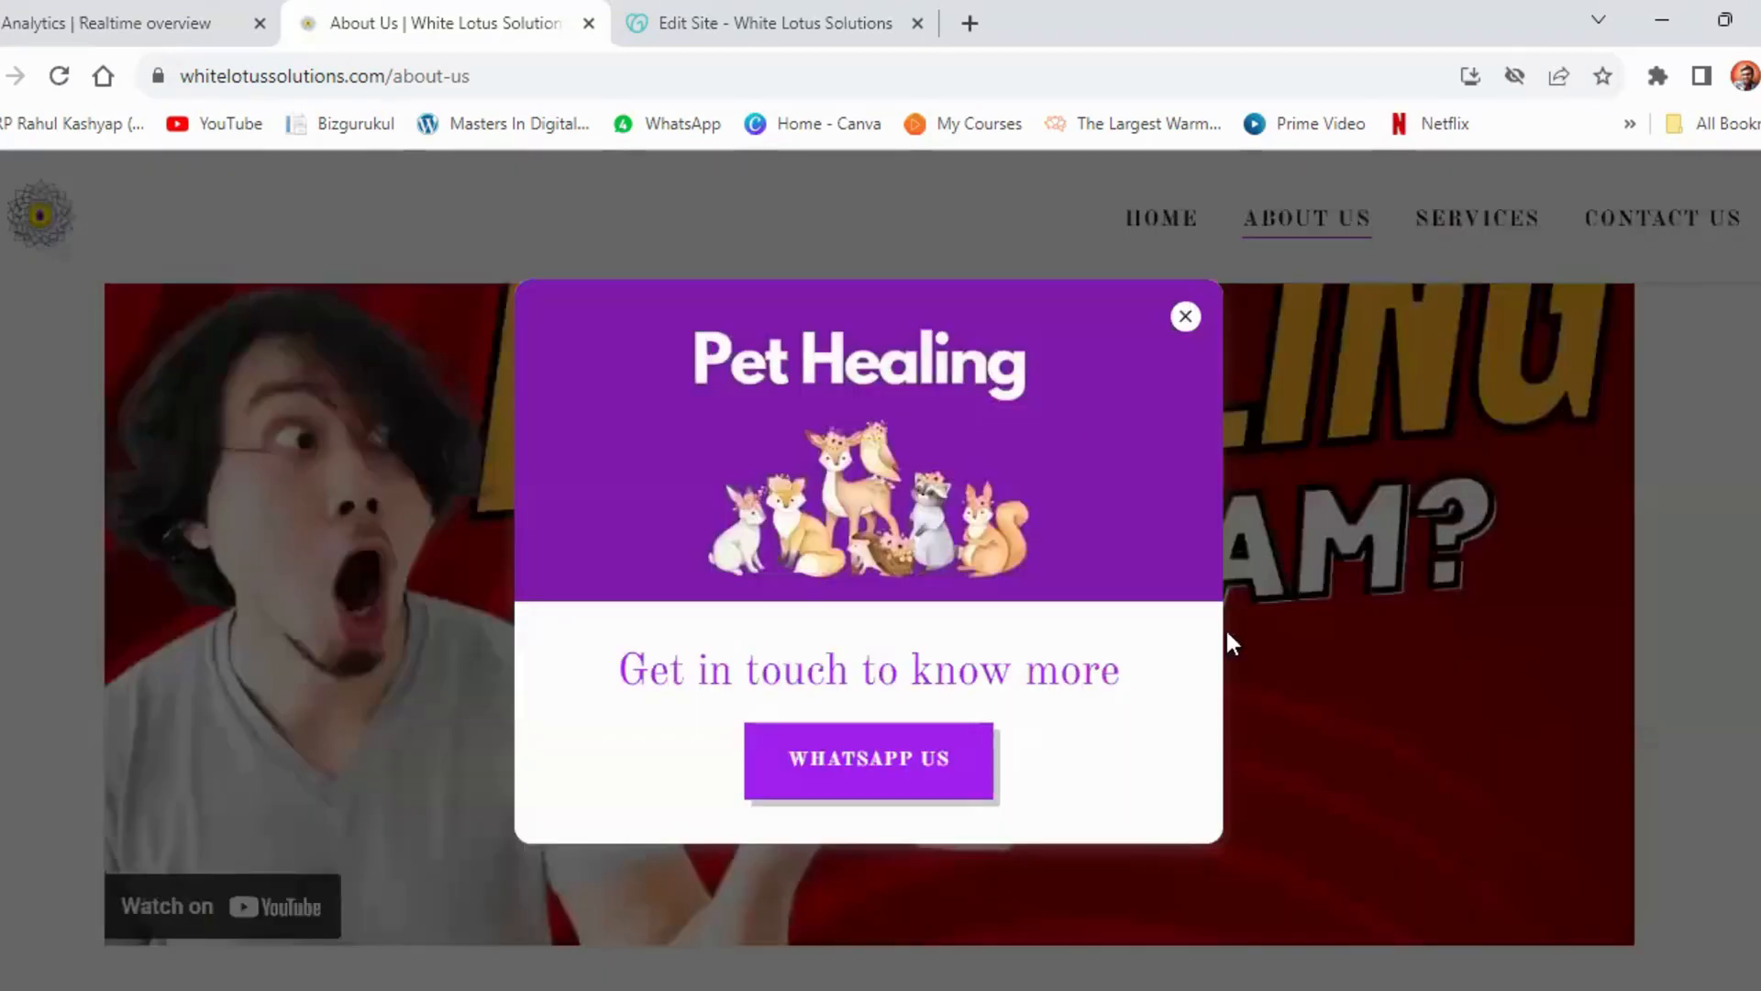
click(1185, 318)
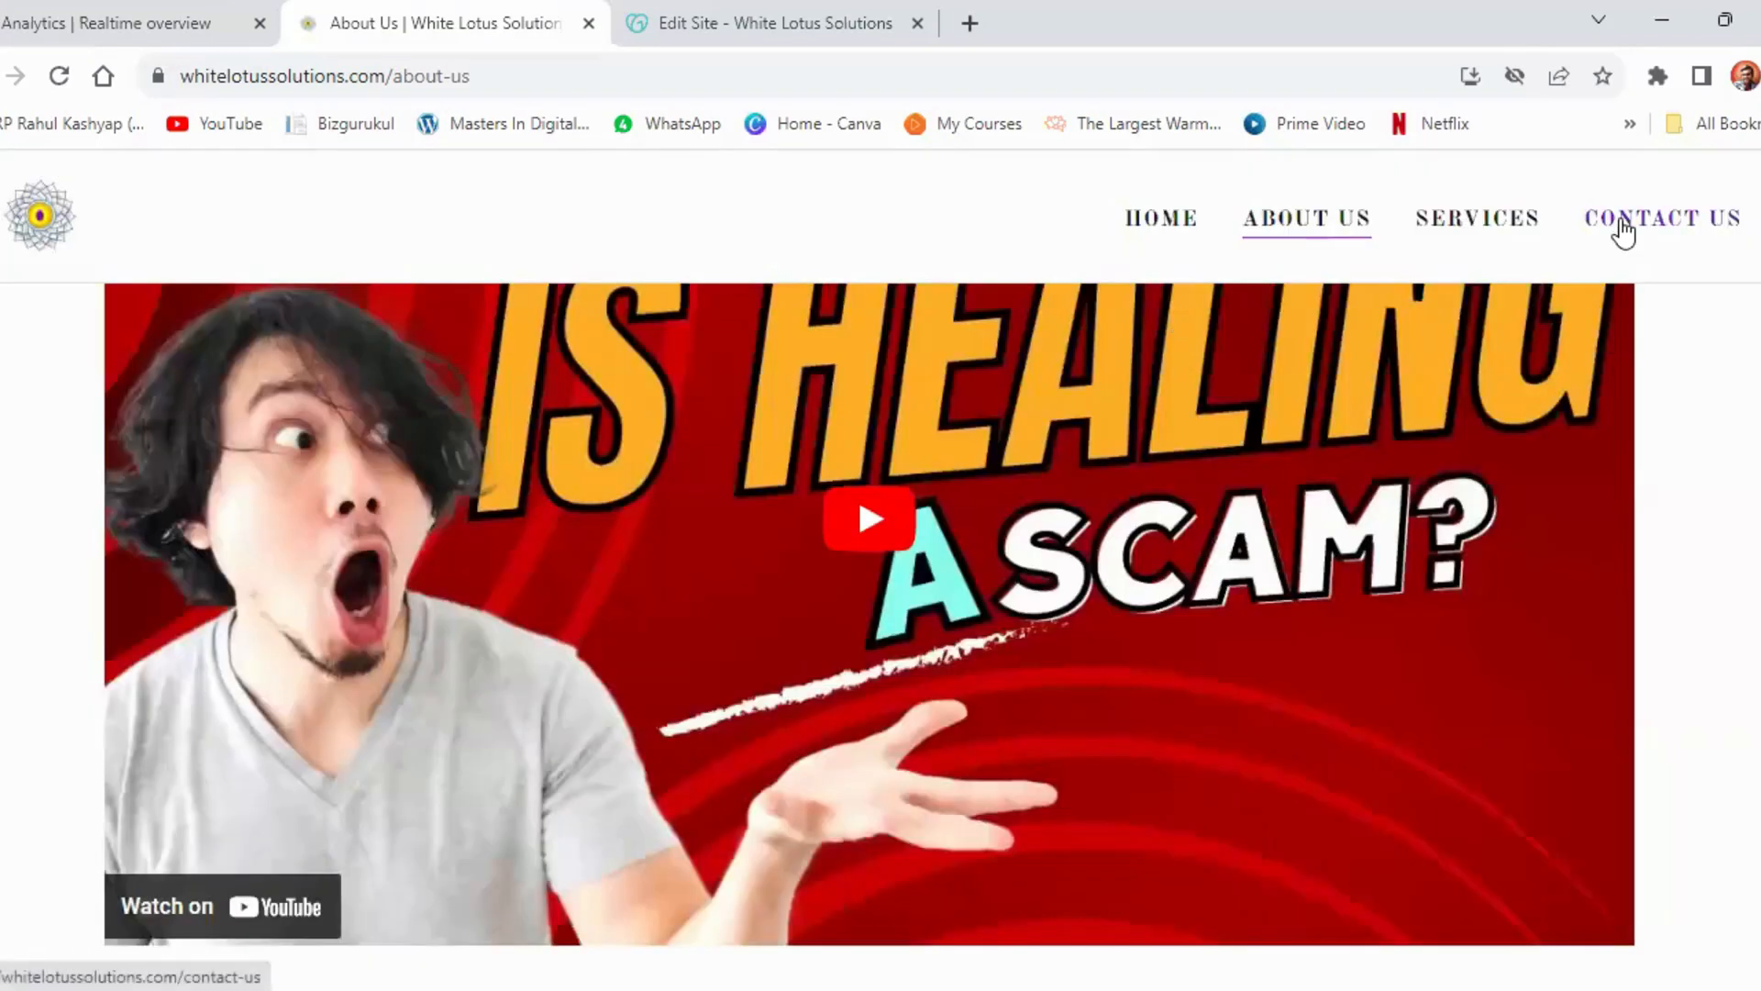
Open the website's Contact Us page and look over its contact details, map and hours
click(1624, 229)
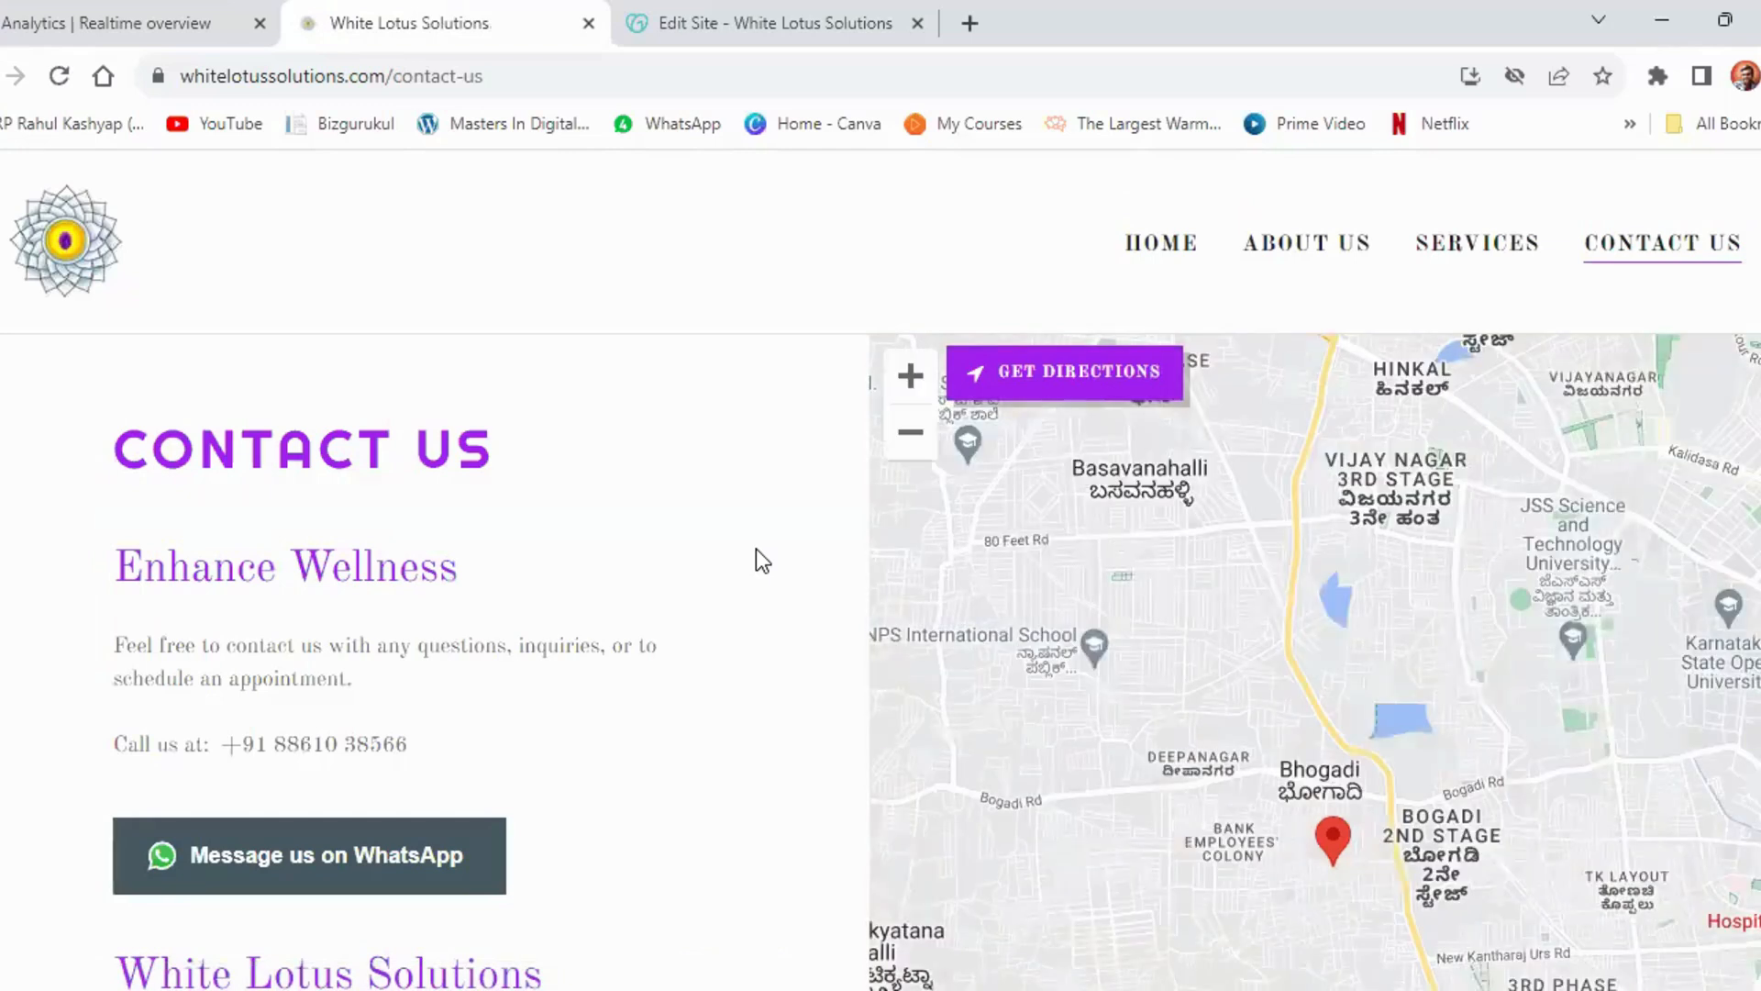
scroll(756, 549, down, 10)
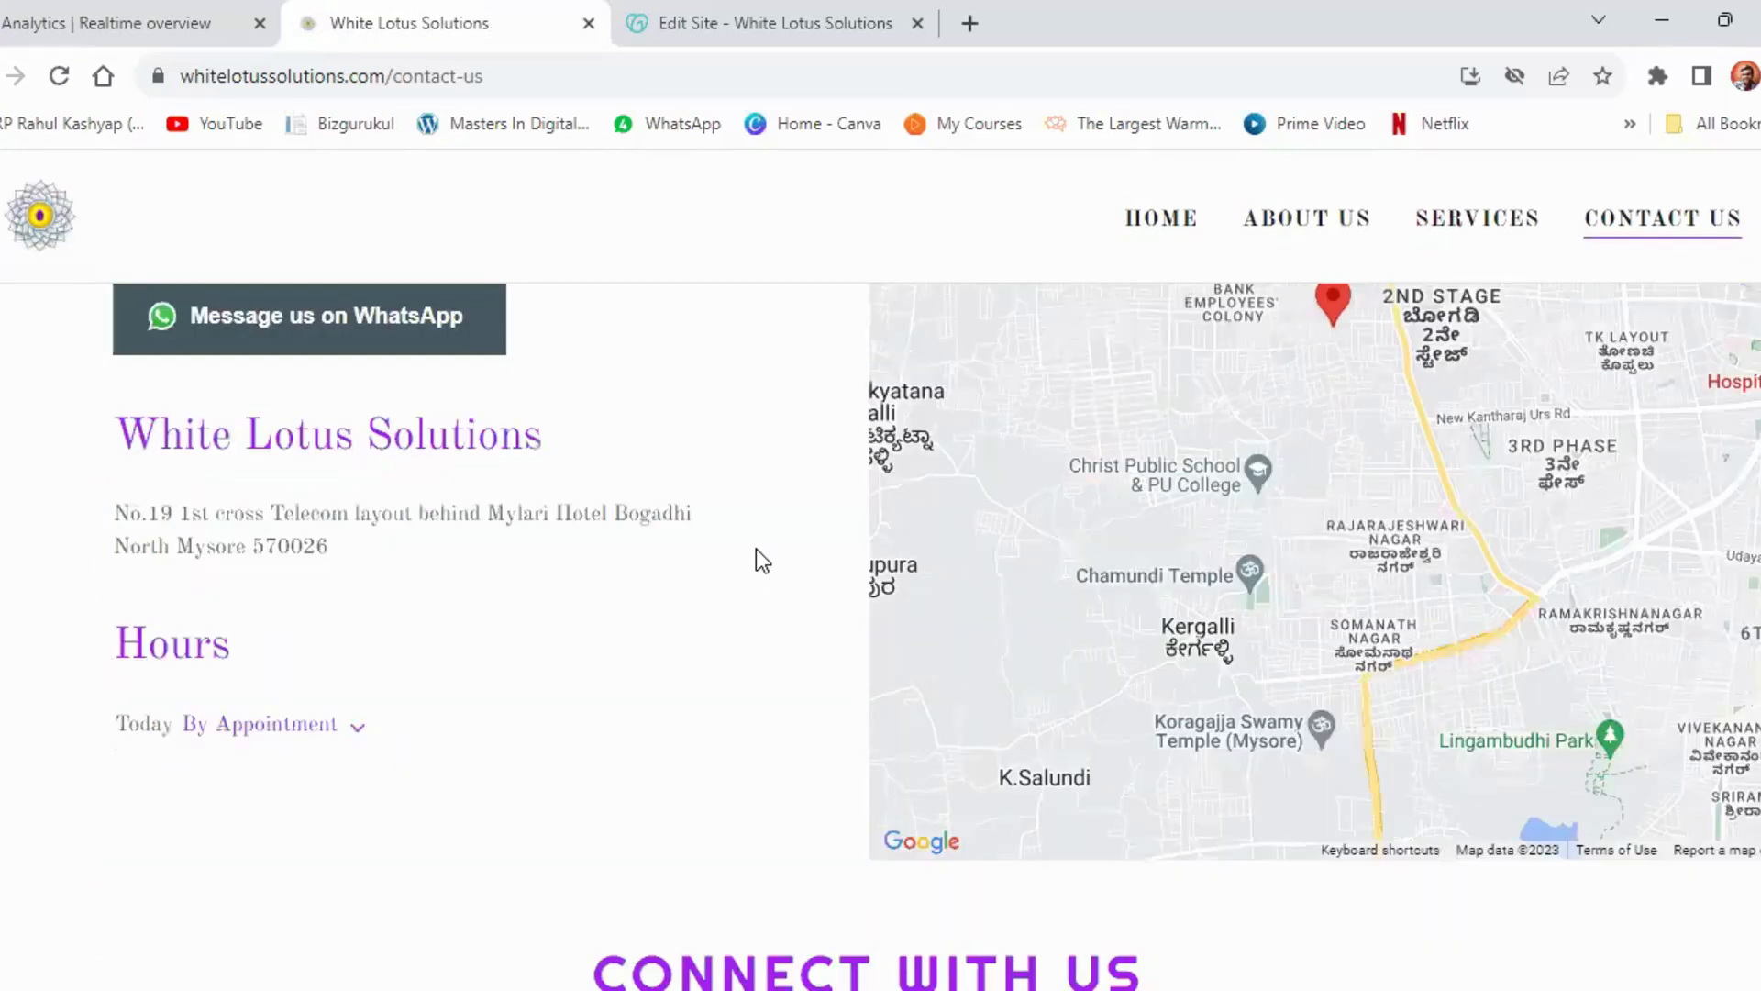
scroll(756, 548, up, 10)
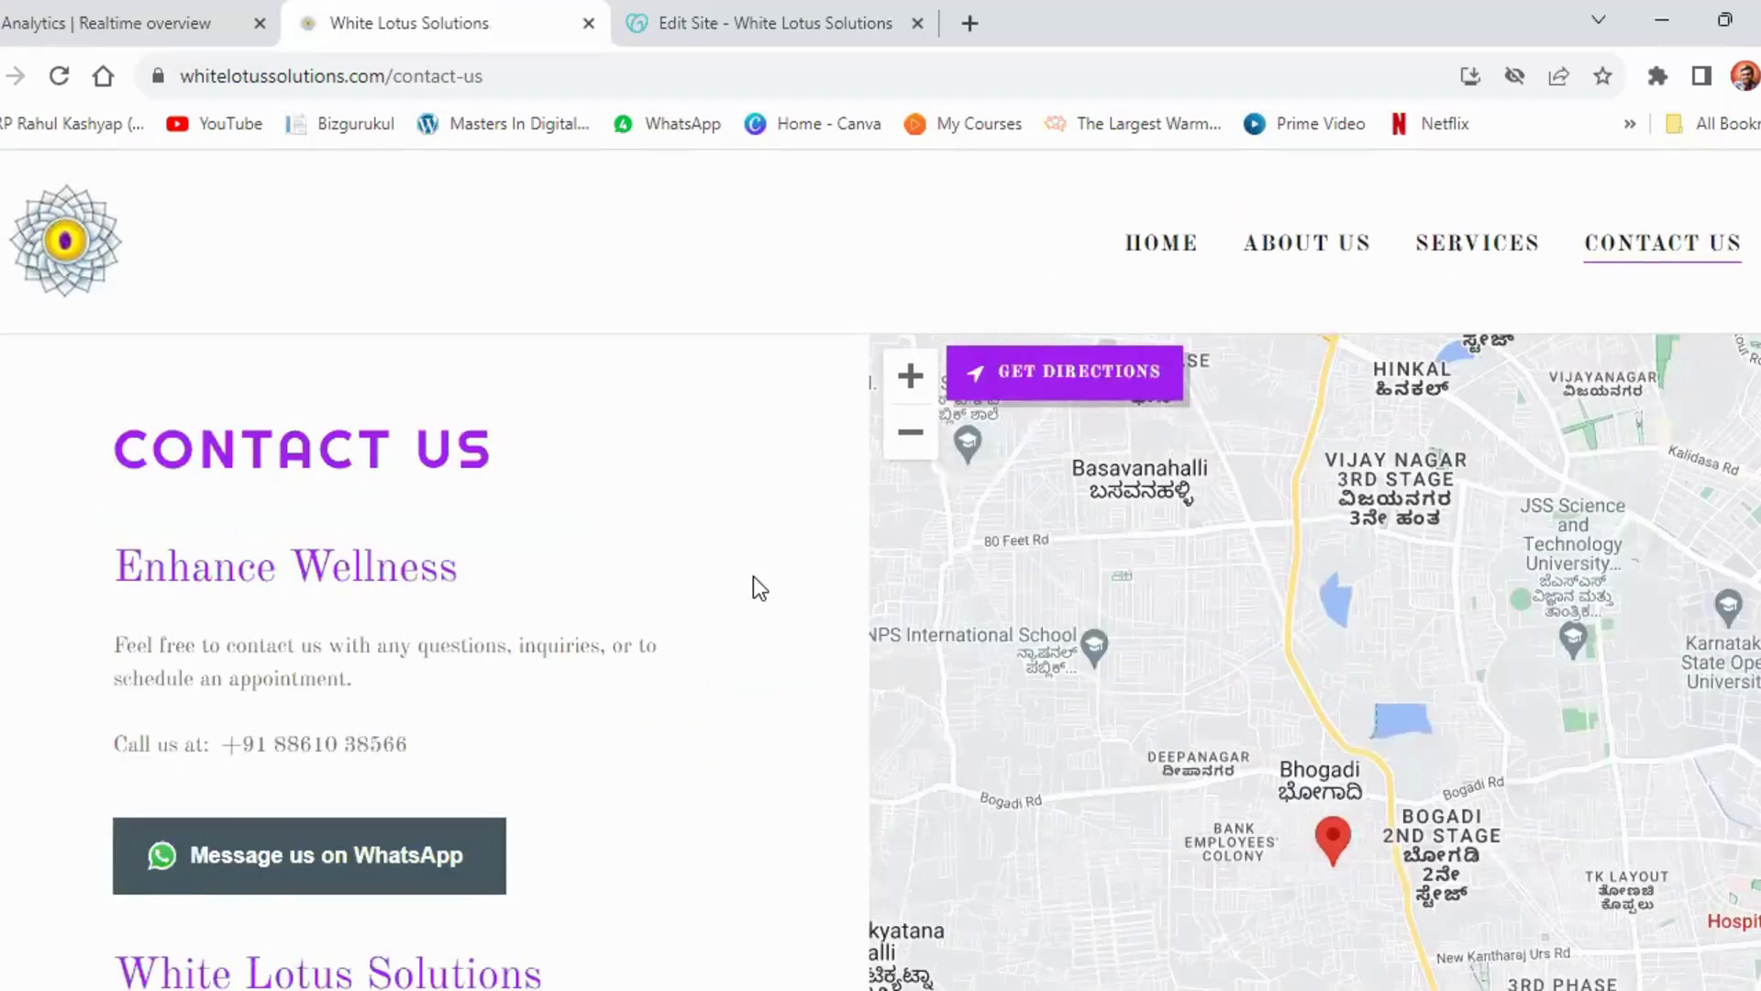
Switch to Google Analytics, reload the Realtime overview and look through its cards, dismissing the survey about the reason for using Analytics
click(160, 27)
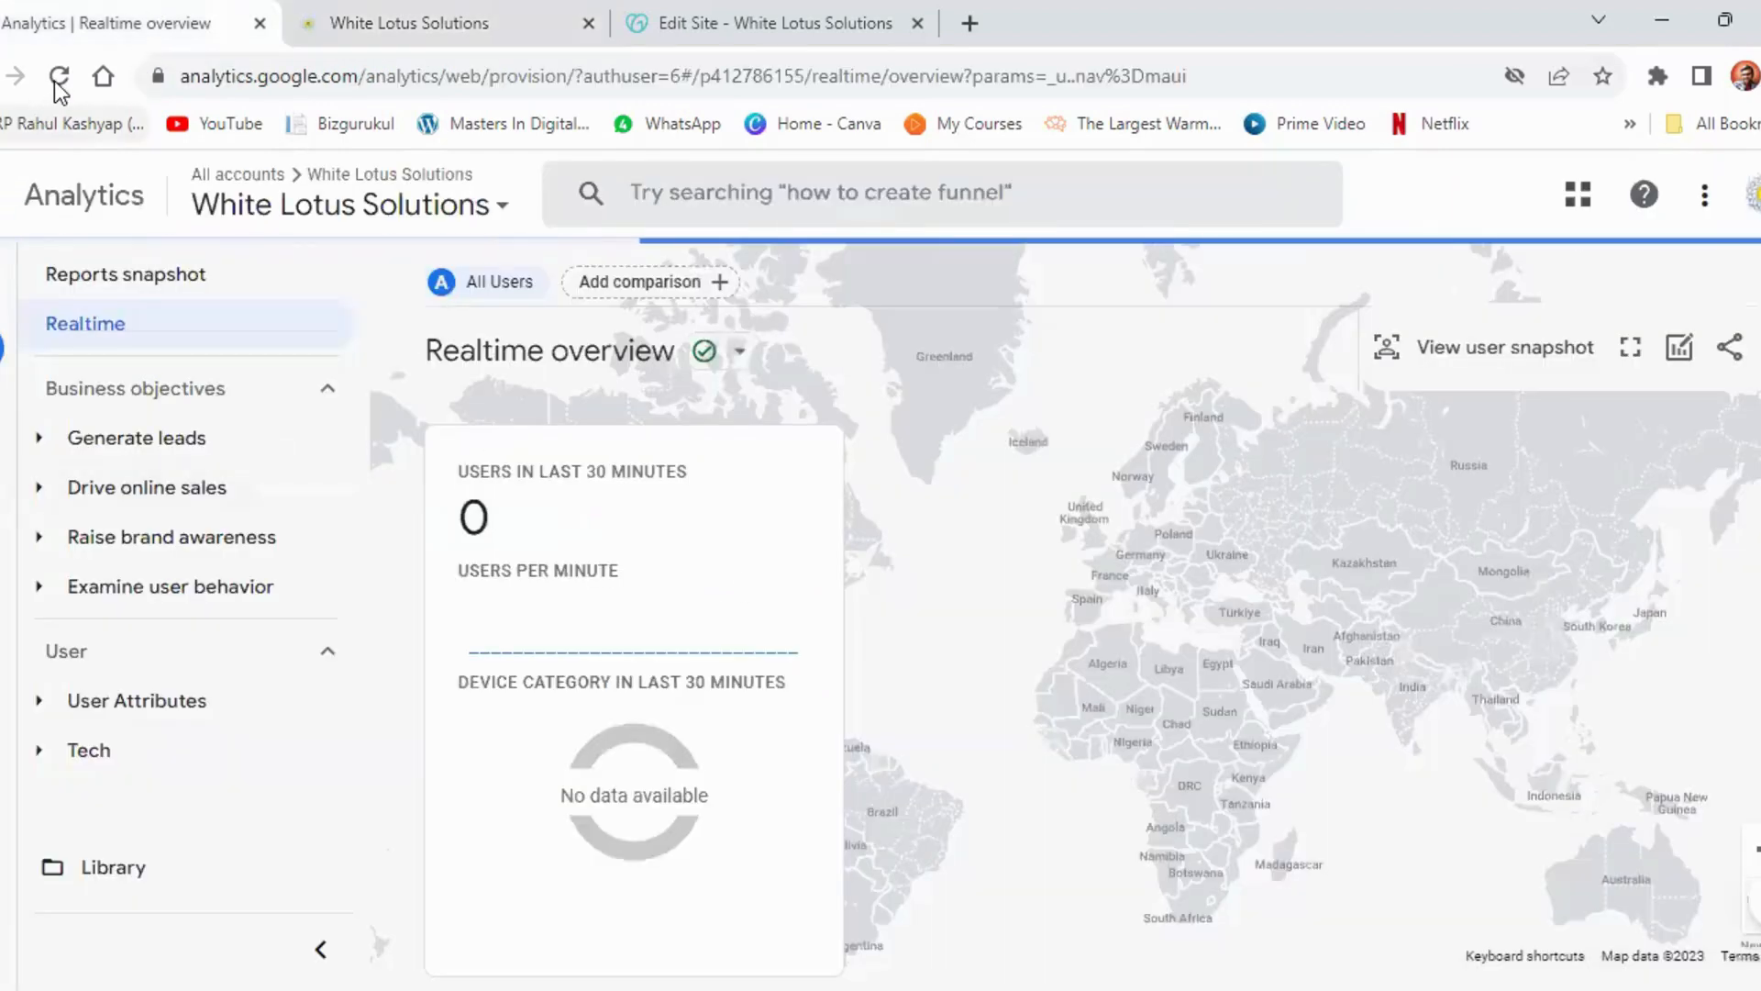
click(57, 79)
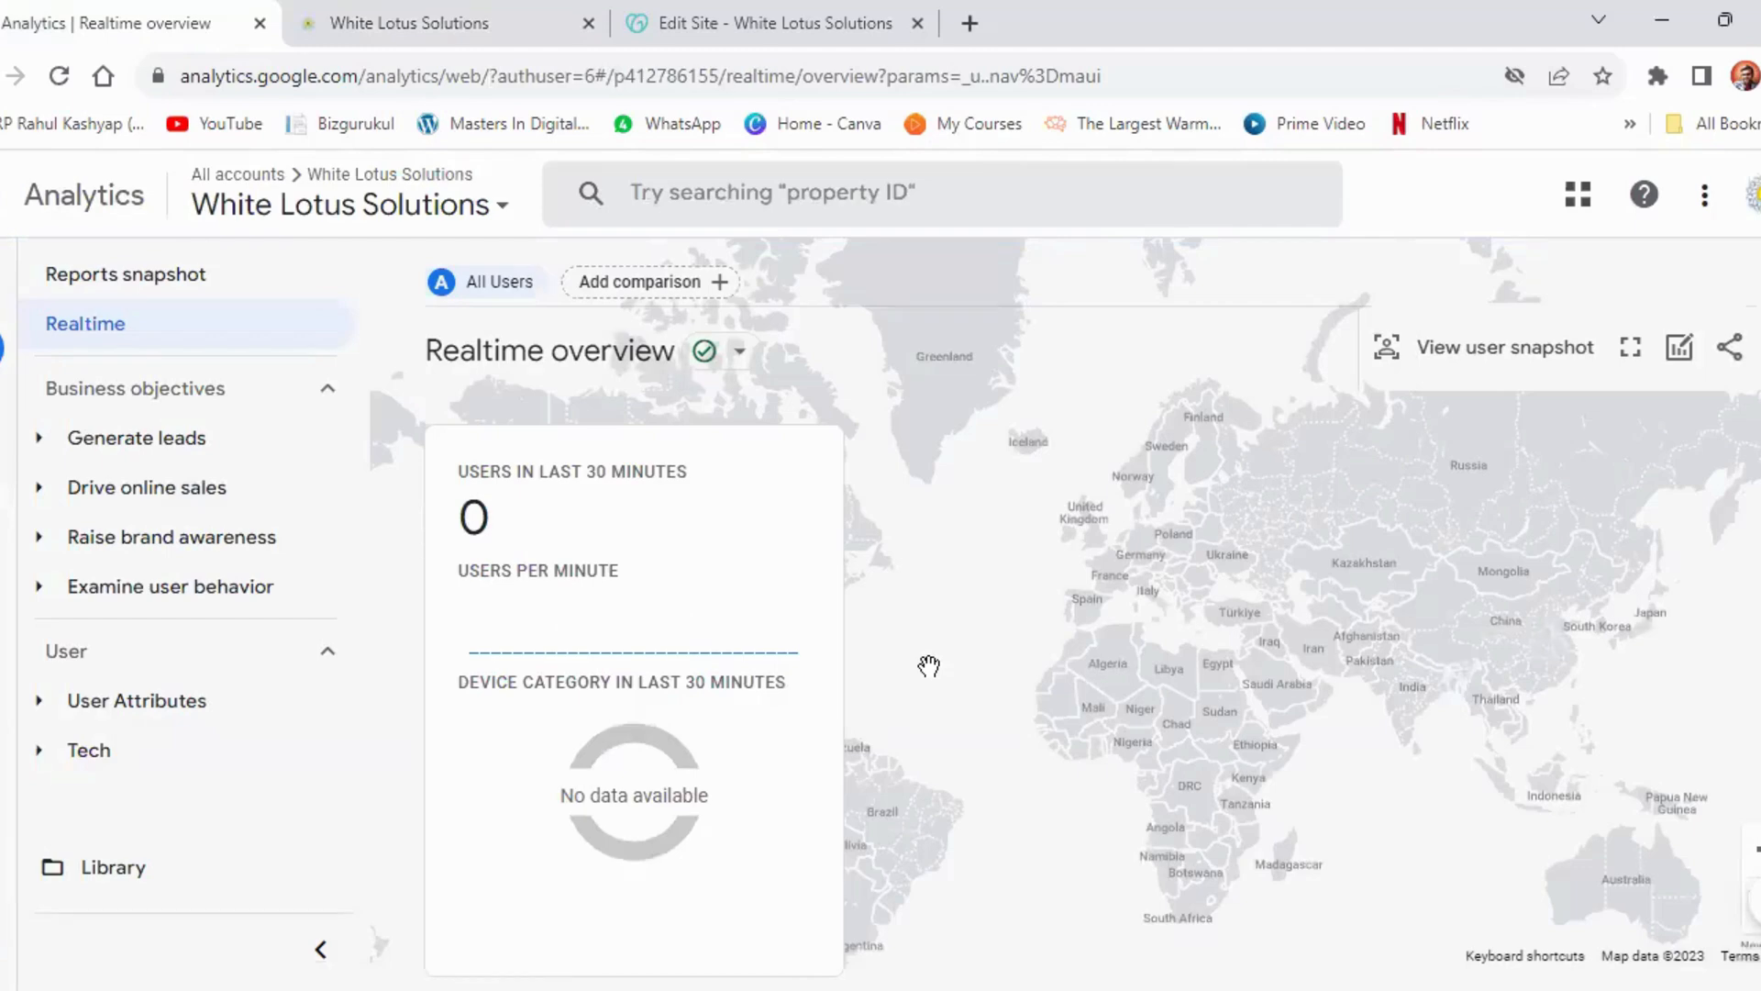
scroll(929, 666, down, 6)
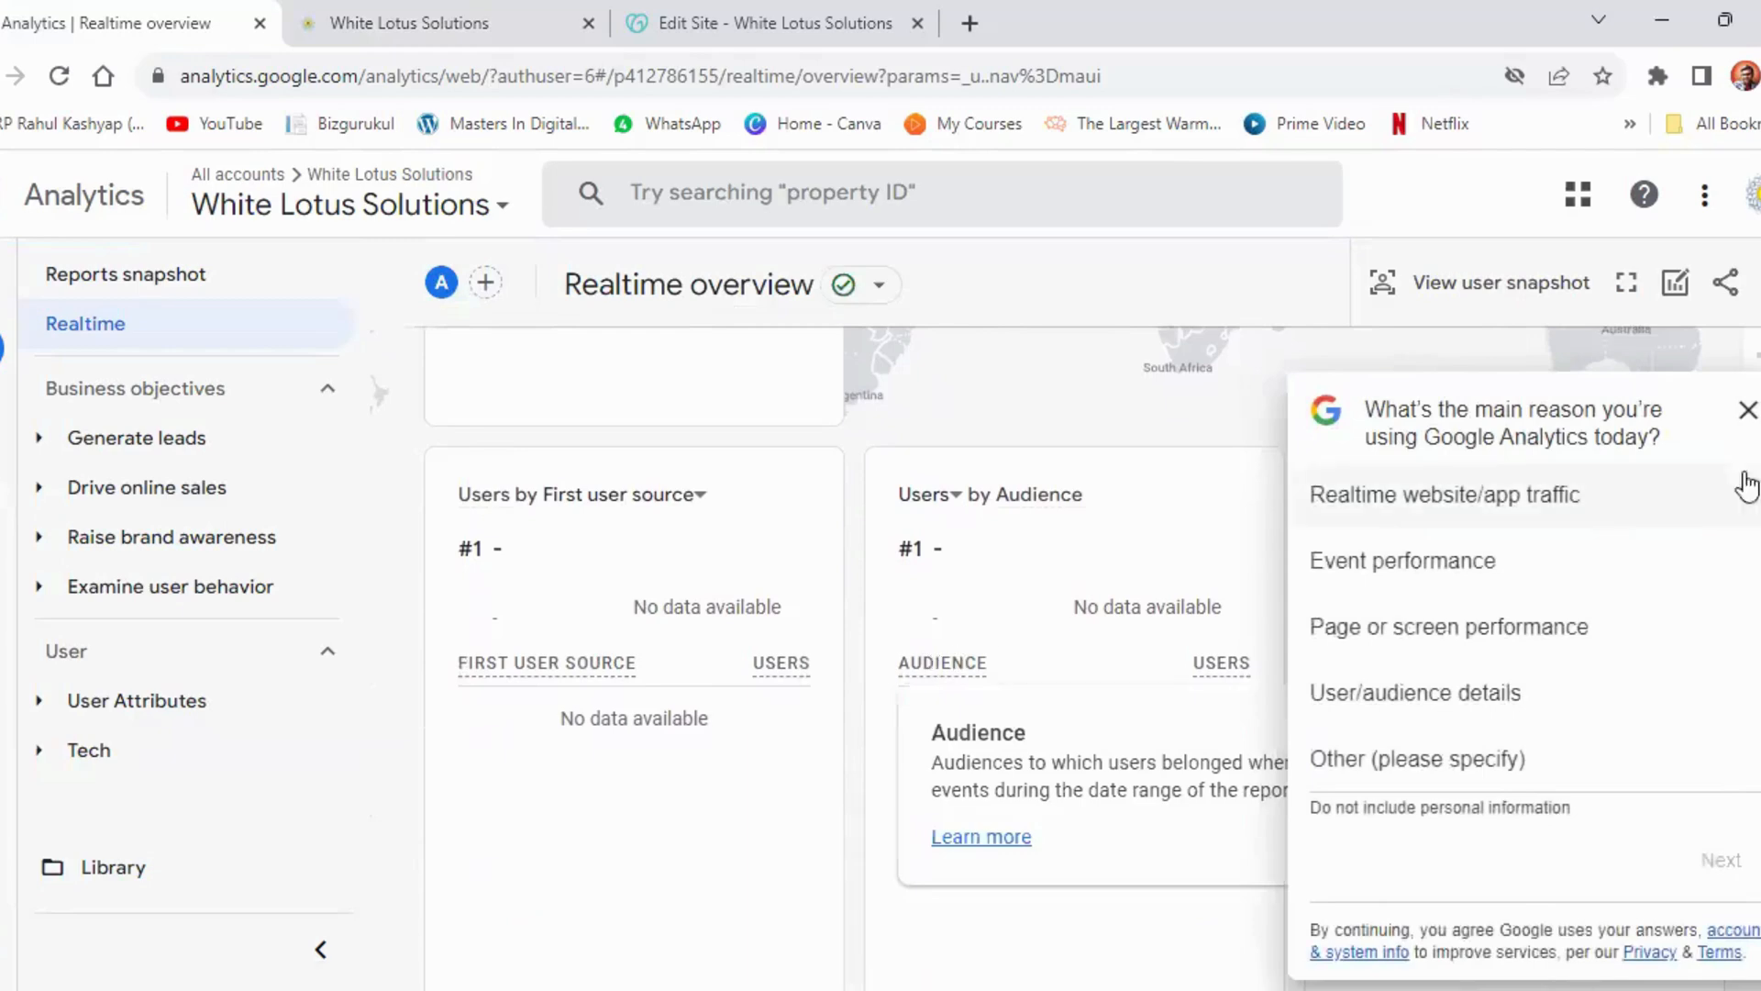
click(1748, 410)
scroll(770, 637, up, 6)
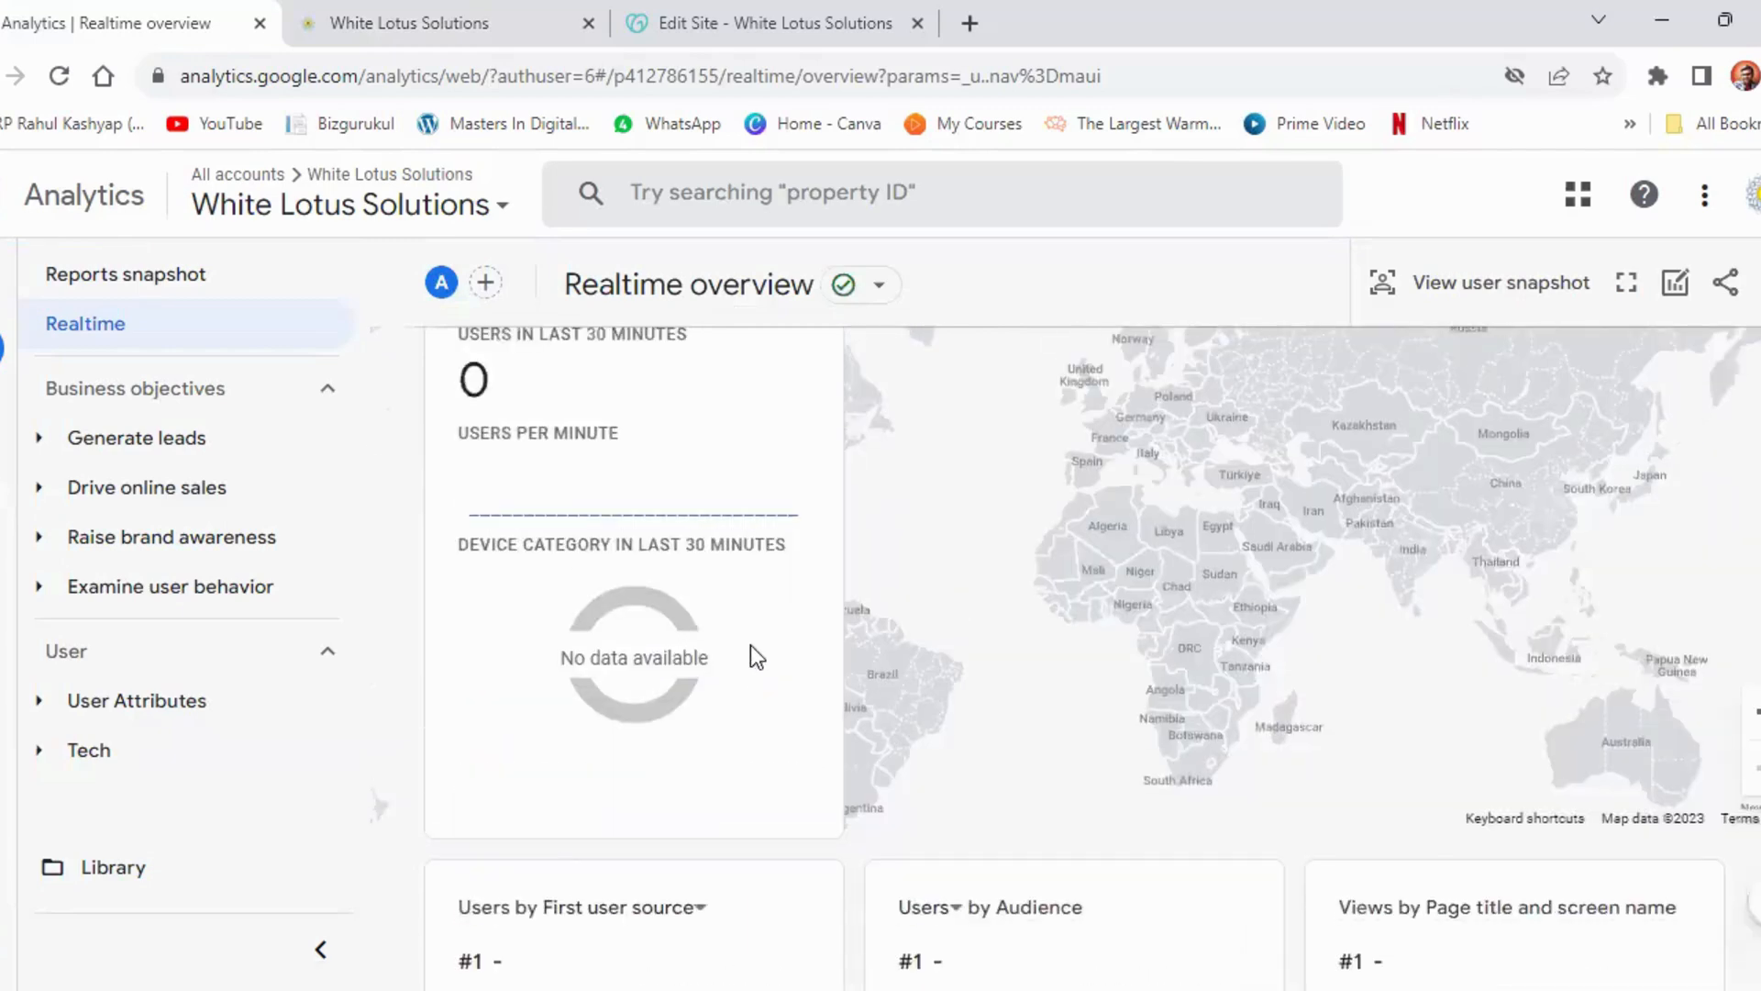